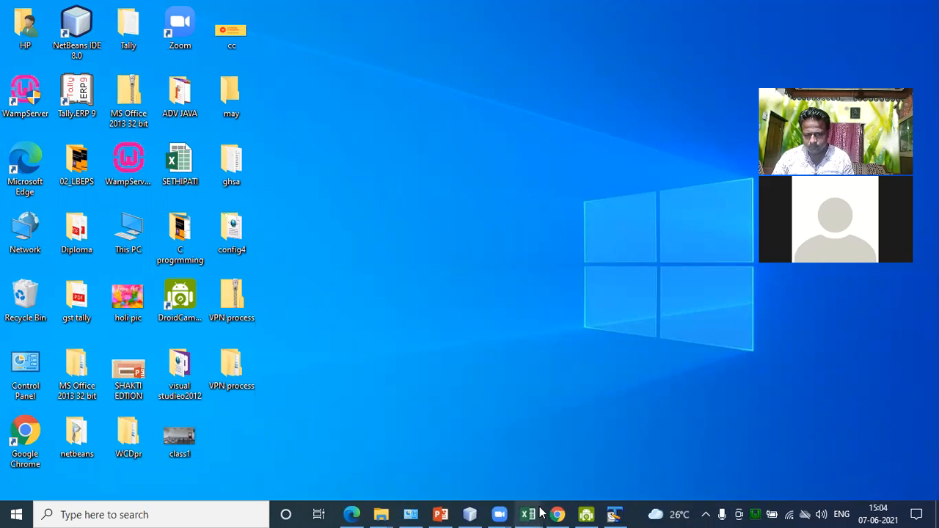
# Switch to Excel and create a new blank workbook
pyautogui.moveTo(528, 514)
pyautogui.click(667, 455)
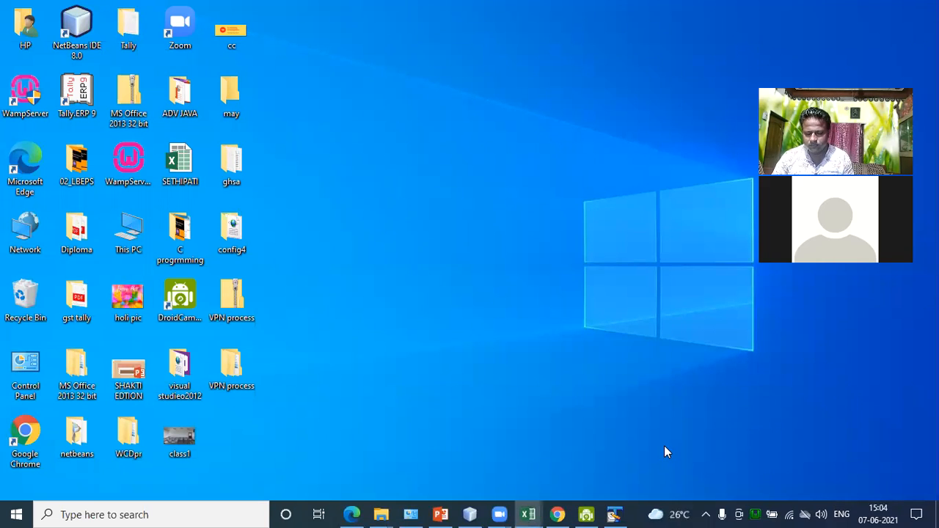
pyautogui.click(530, 514)
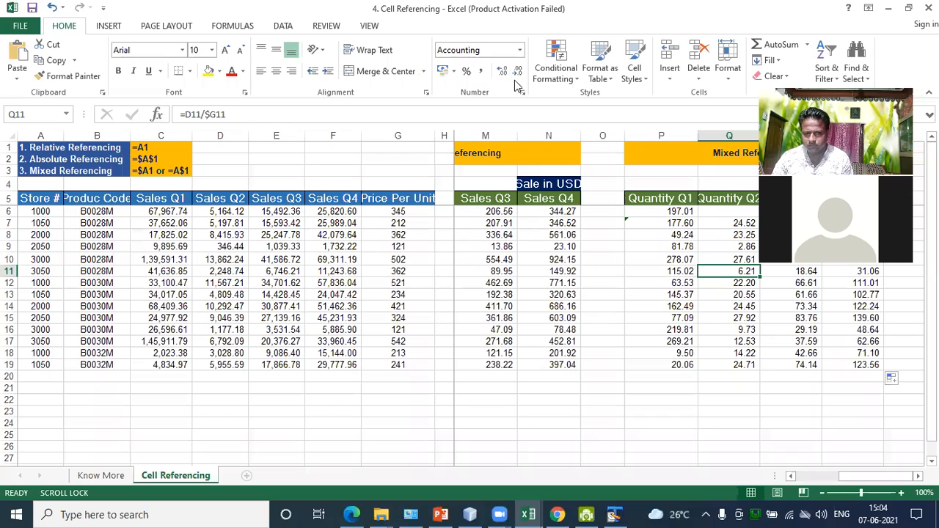
pyautogui.click(22, 25)
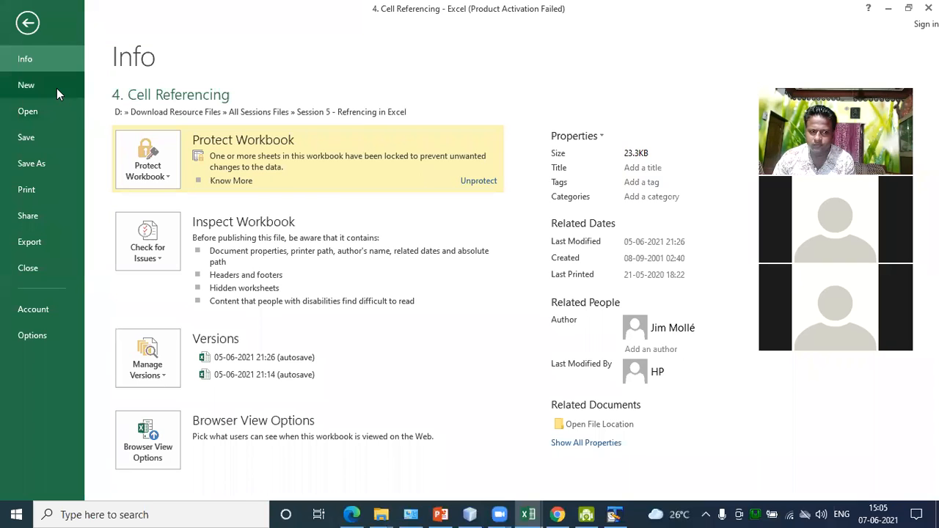
pyautogui.click(57, 85)
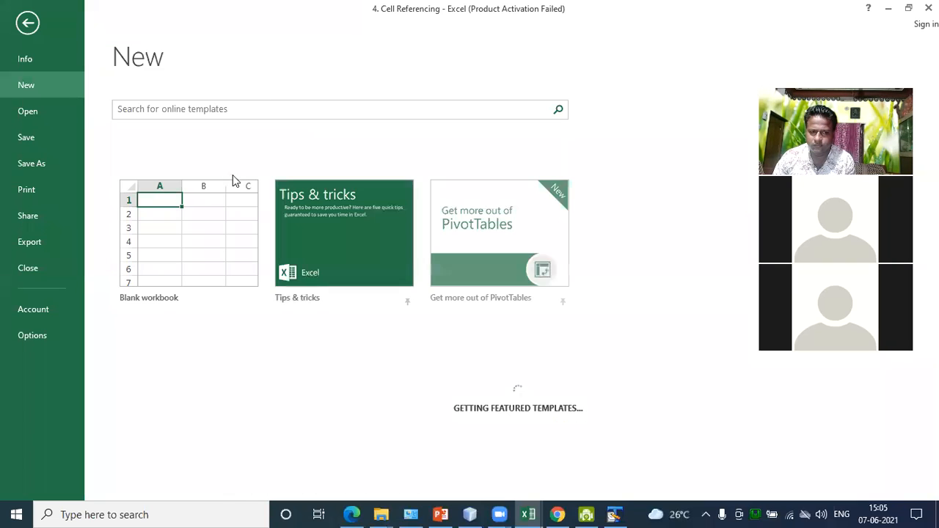
pyautogui.click(189, 209)
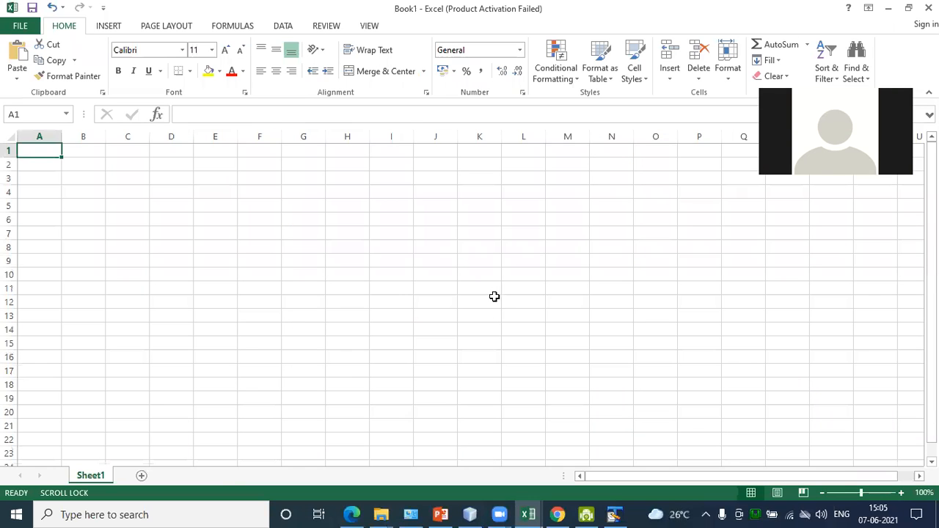
# Enter the country headings INDIA in cell G1 and MALAYSIA in cell H1
pyautogui.click(341, 194)
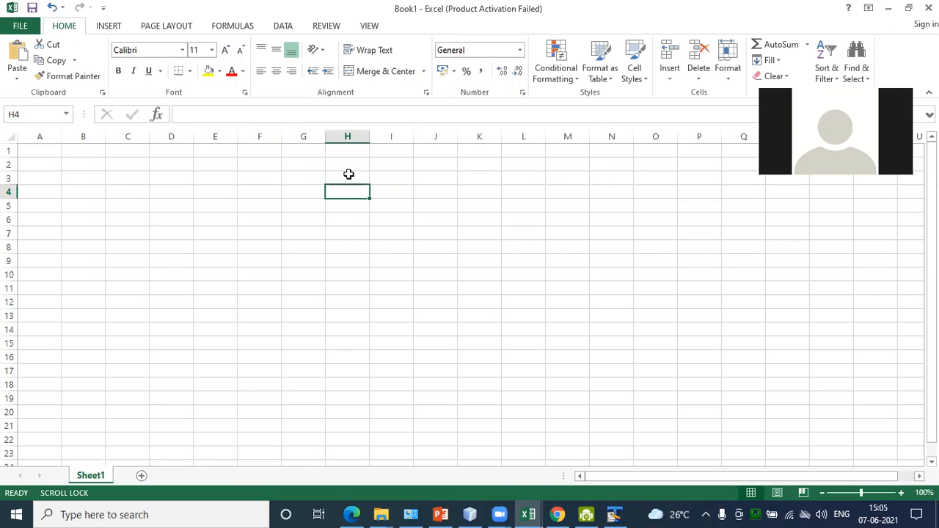
pyautogui.click(294, 151)
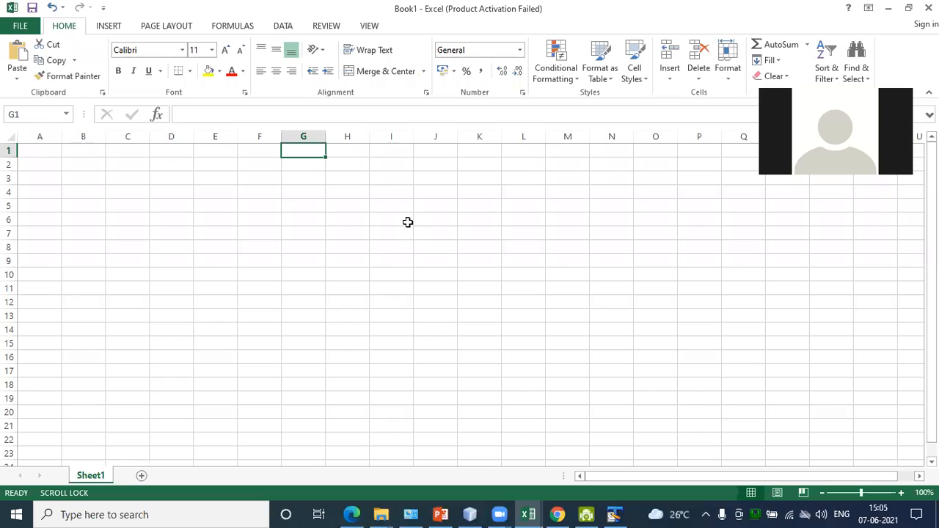
pyautogui.write('INDIA')
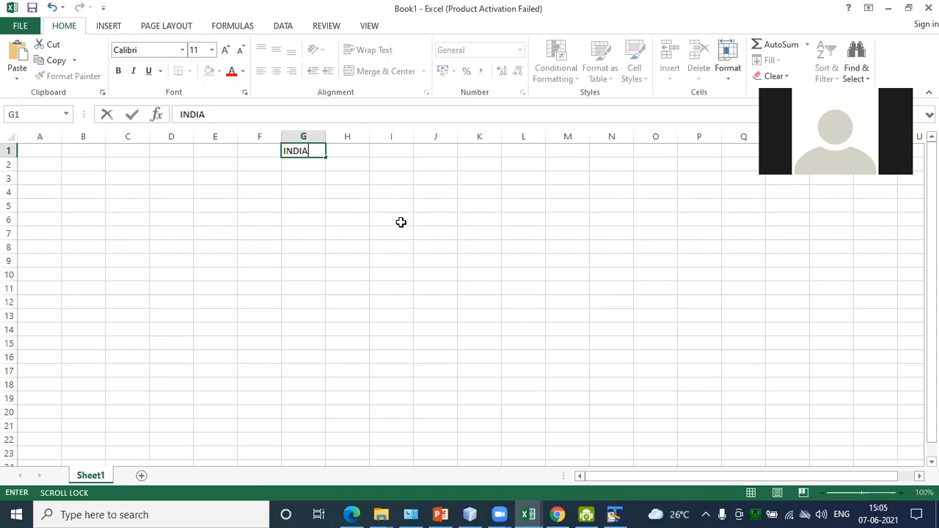
pyautogui.press('Right')
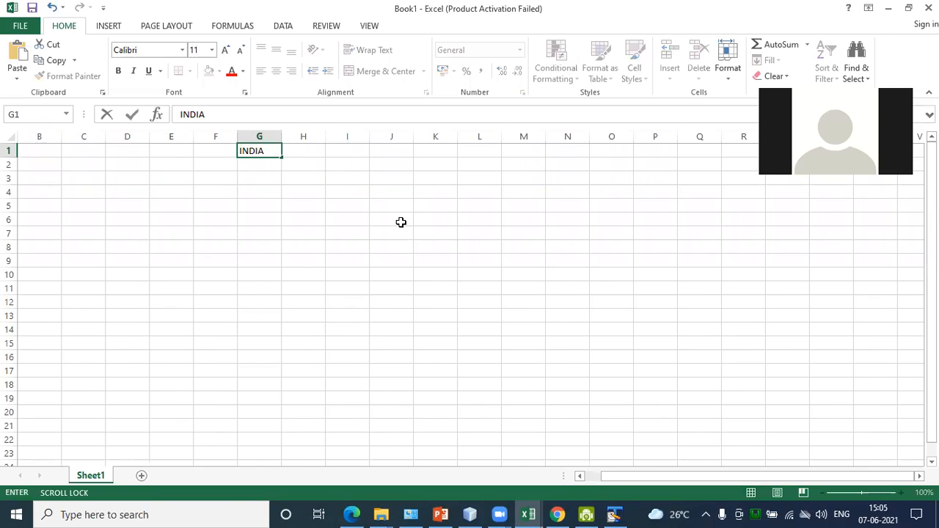
pyautogui.click(314, 150)
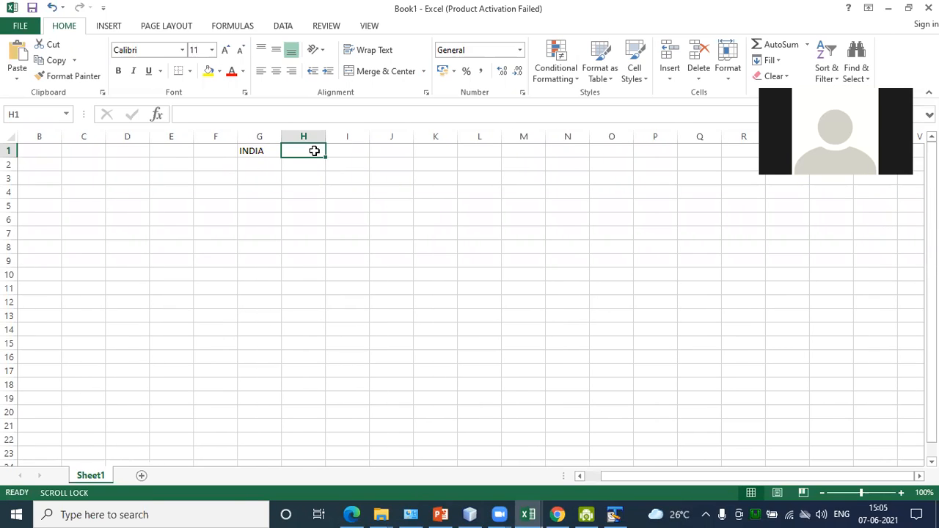
pyautogui.write('MALA')
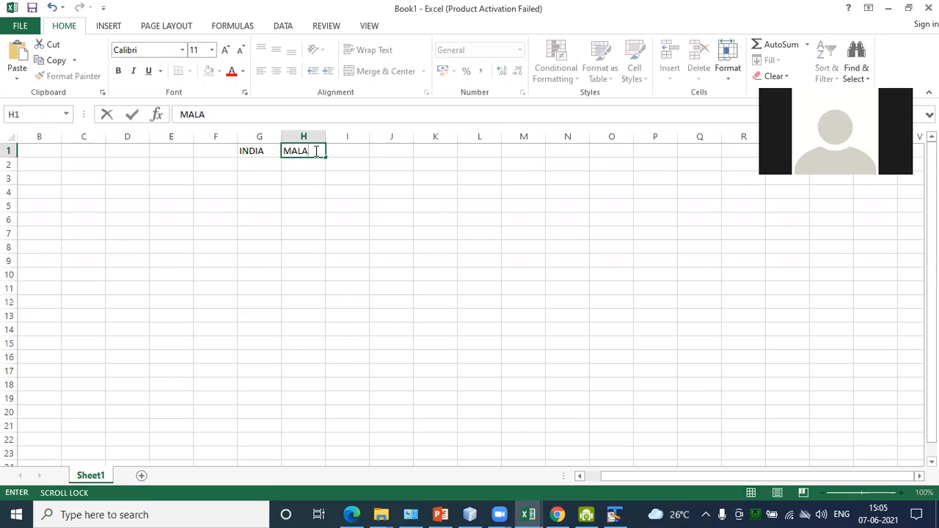
pyautogui.write('YSIA')
pyautogui.click(349, 162)
# Enter the headings CHINA in I1 and CANADA in J1, and widen column H slightly to fit MALAYSIA
pyautogui.click(349, 151)
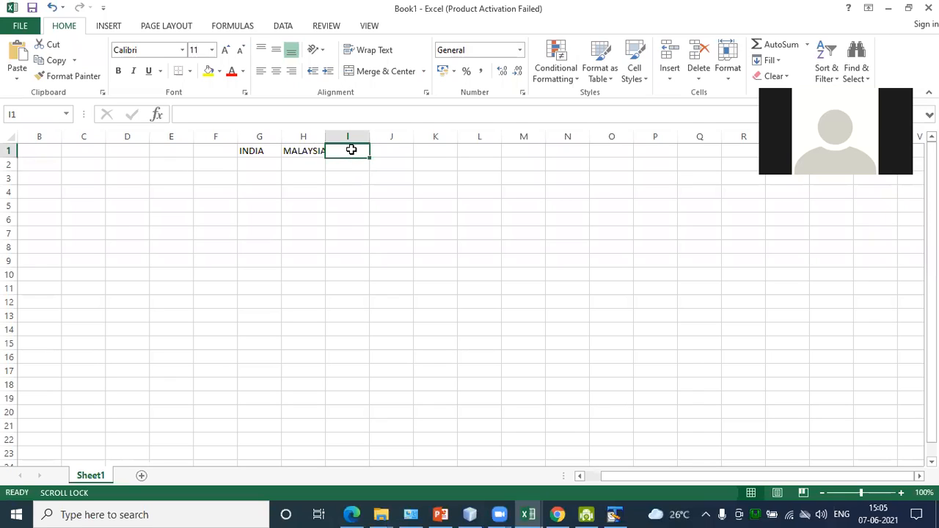
pyautogui.write('CHINA')
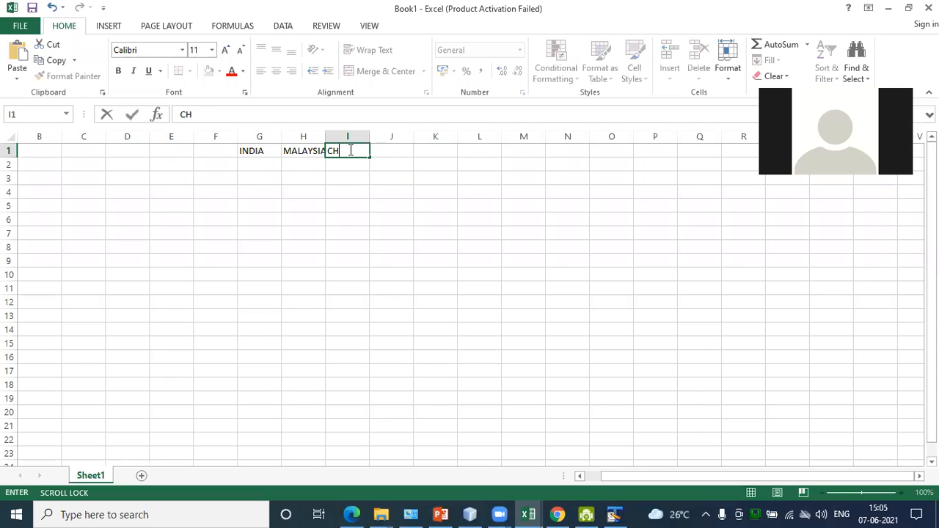
pyautogui.click(403, 191)
pyautogui.click(392, 152)
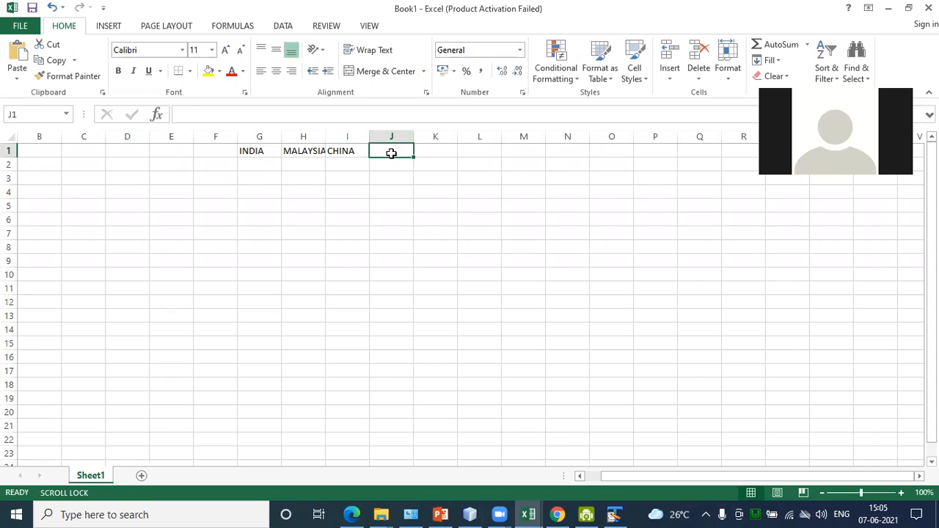
pyautogui.write('CANADA')
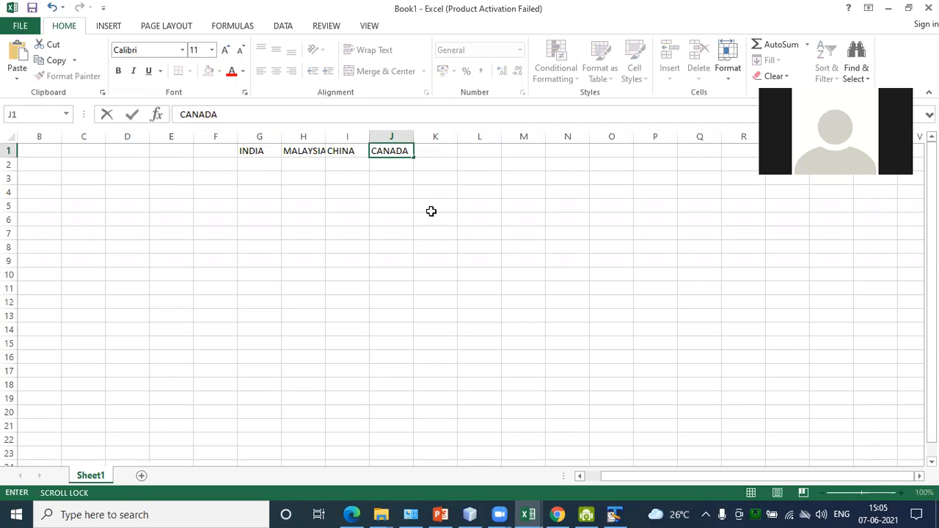
pyautogui.click(433, 218)
pyautogui.moveTo(327, 136); pyautogui.dragTo(329, 136)
# List the cities MUMBAI, CHENNAI and HYDRABAD under INDIA in cells G2 to G4
pyautogui.click(267, 163)
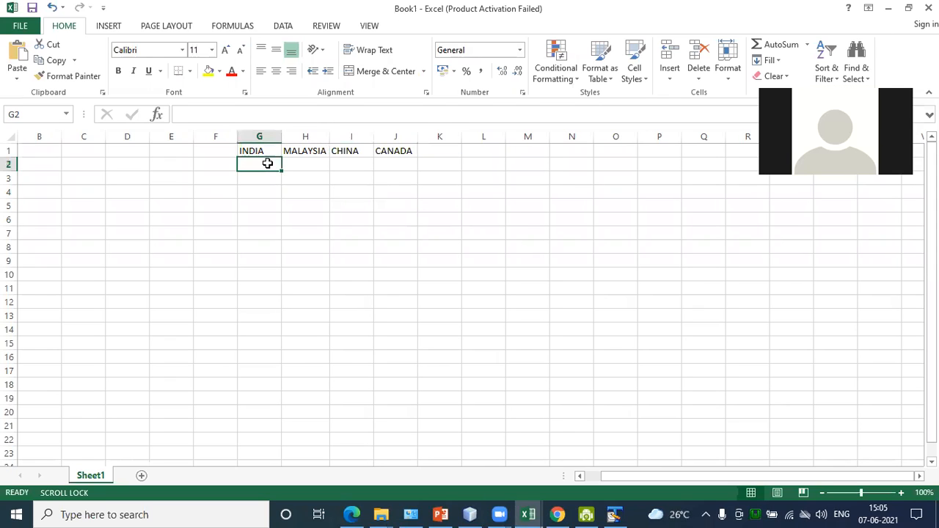
pyautogui.write('MUN')
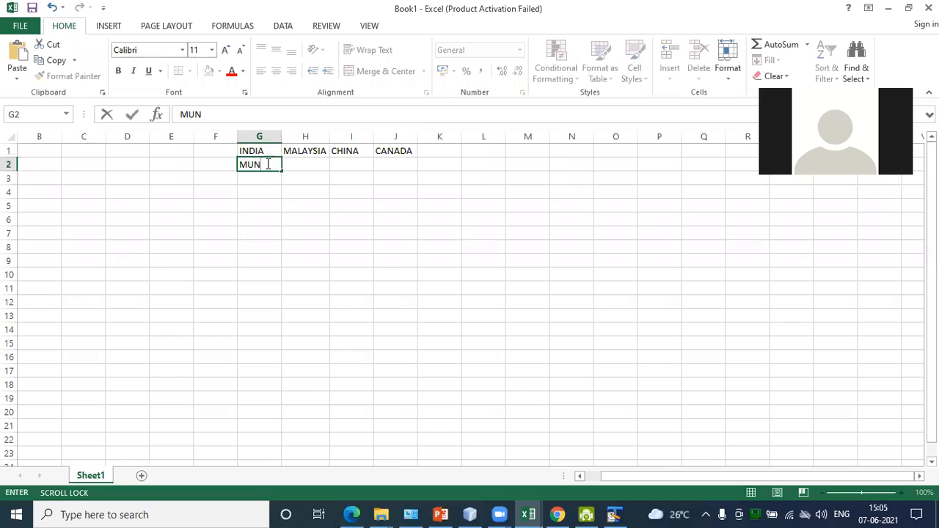
pyautogui.press('BackSpace')
pyautogui.press('BackSpace')
pyautogui.write('UMBAI')
pyautogui.press('Return')
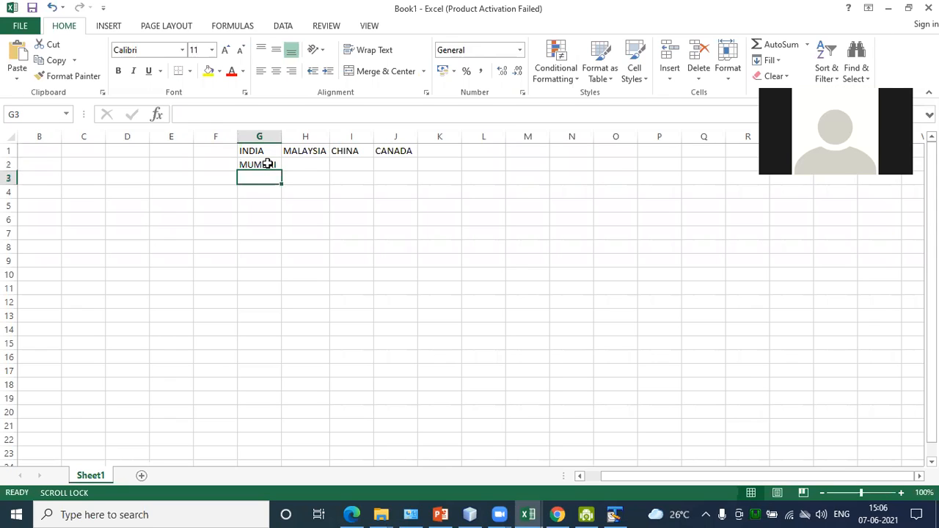
pyautogui.write('CHENNAI')
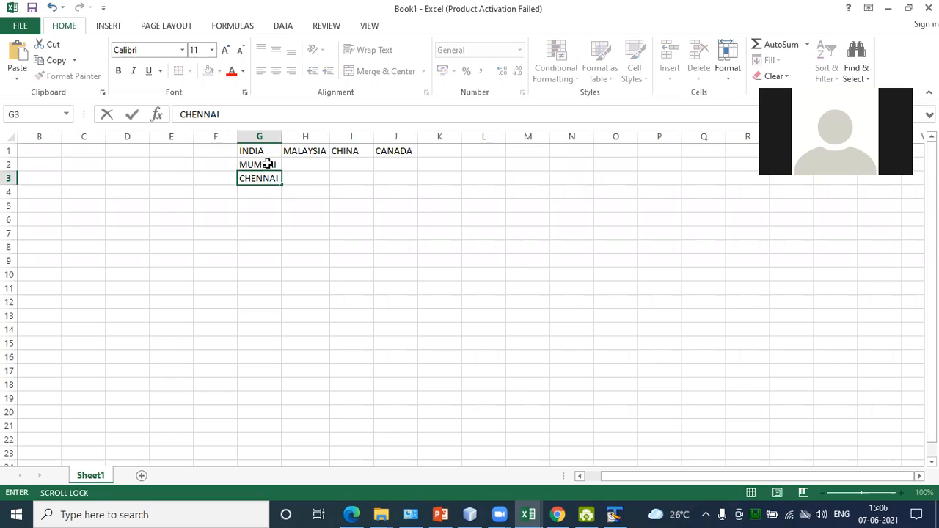
pyautogui.press('Return')
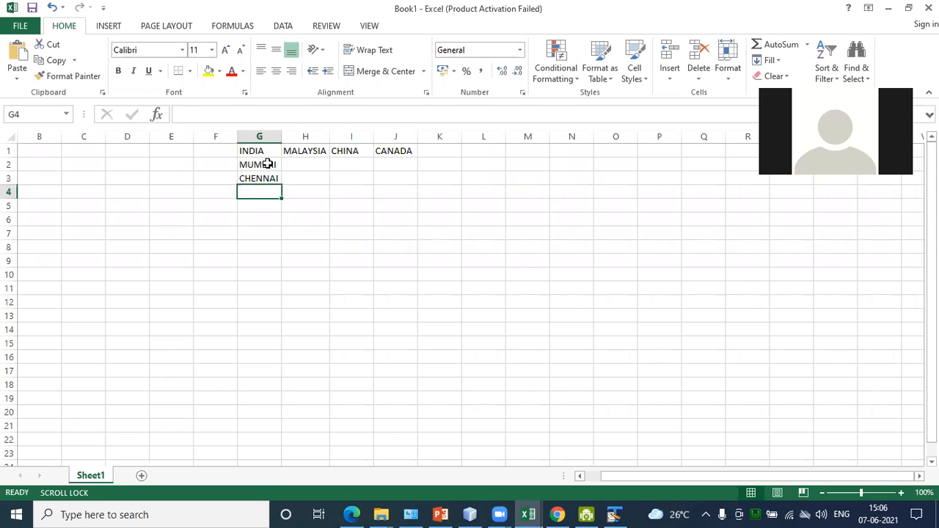
pyautogui.write('HYDRABAD')
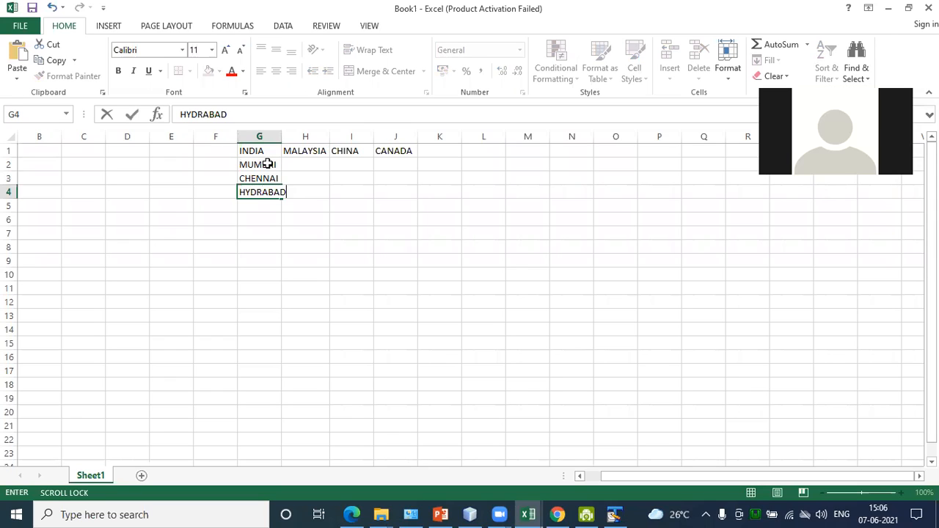
pyautogui.press('Return')
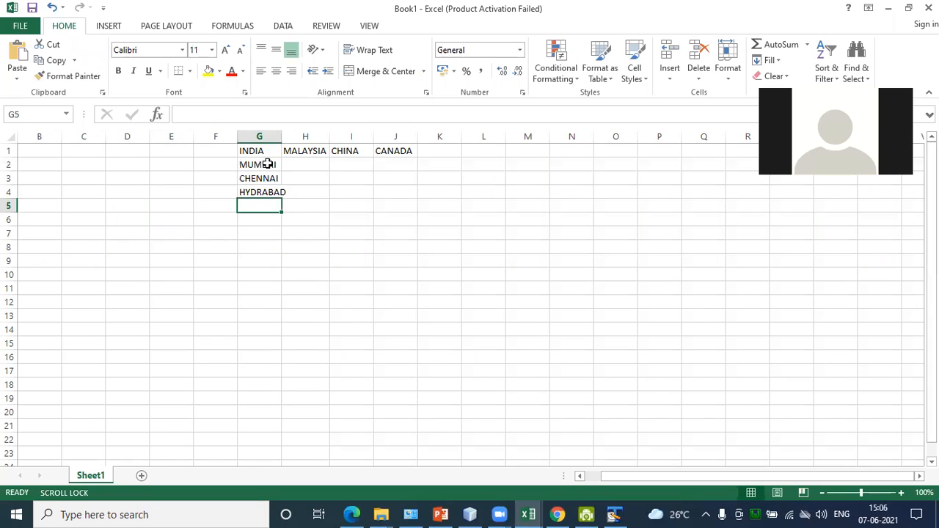
# Enter ODISHA in cell G5 below HYDRABAD
pyautogui.write('ODIS')
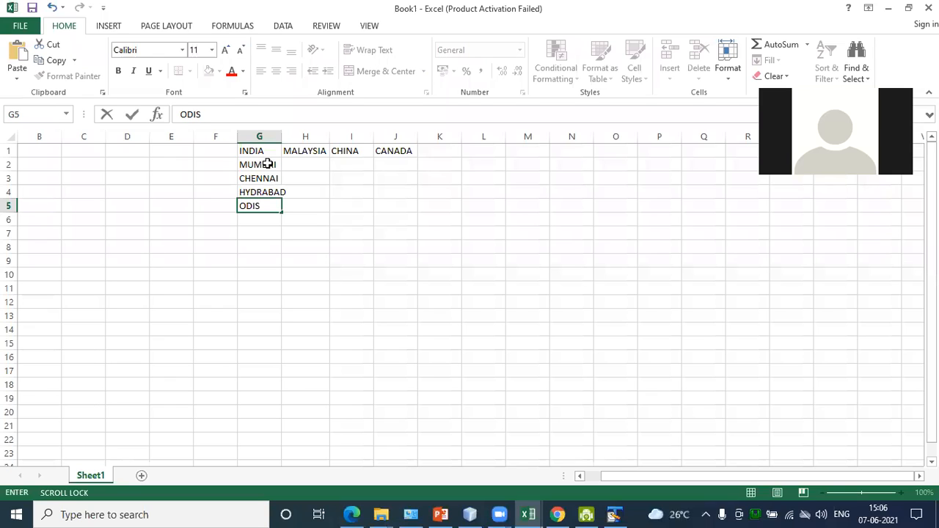
pyautogui.write('HA')
pyautogui.click(358, 52)
pyautogui.click(249, 221)
pyautogui.click(252, 229)
pyautogui.click(255, 218)
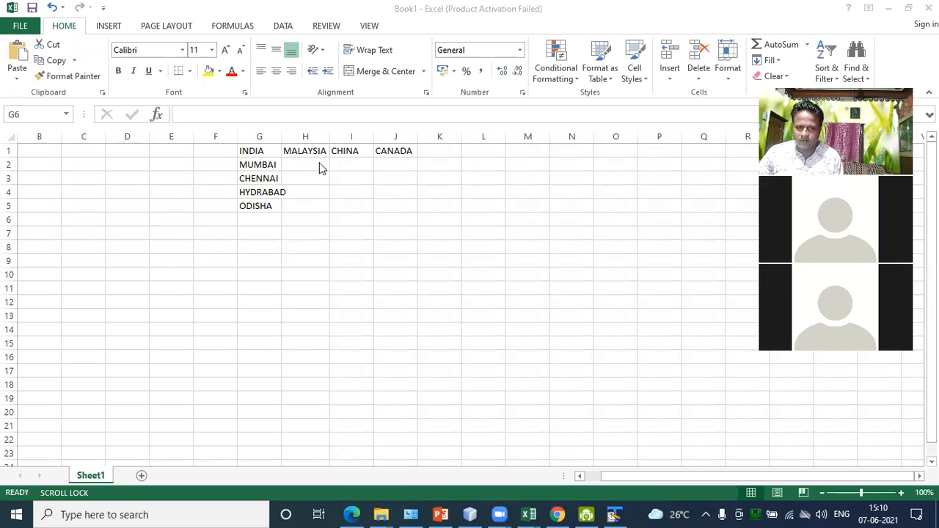
pyautogui.click(281, 215)
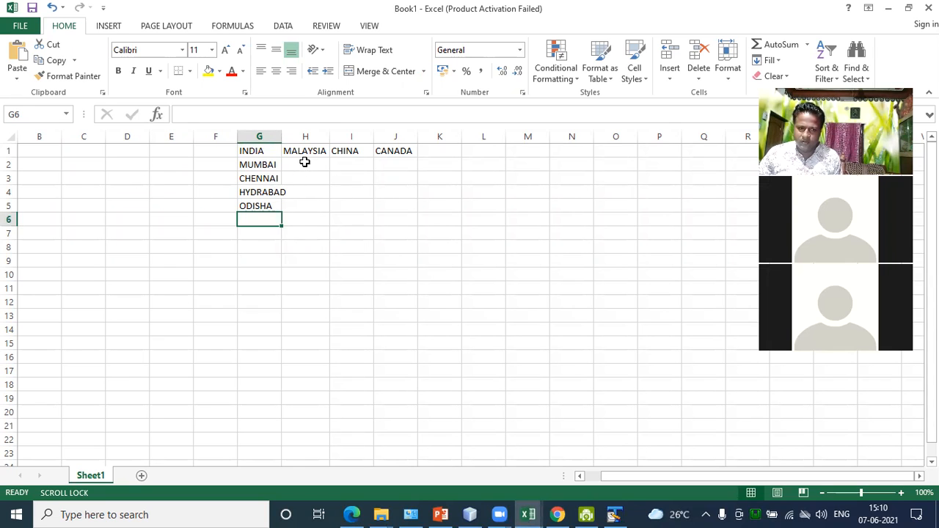
pyautogui.click(304, 163)
pyautogui.click(256, 220)
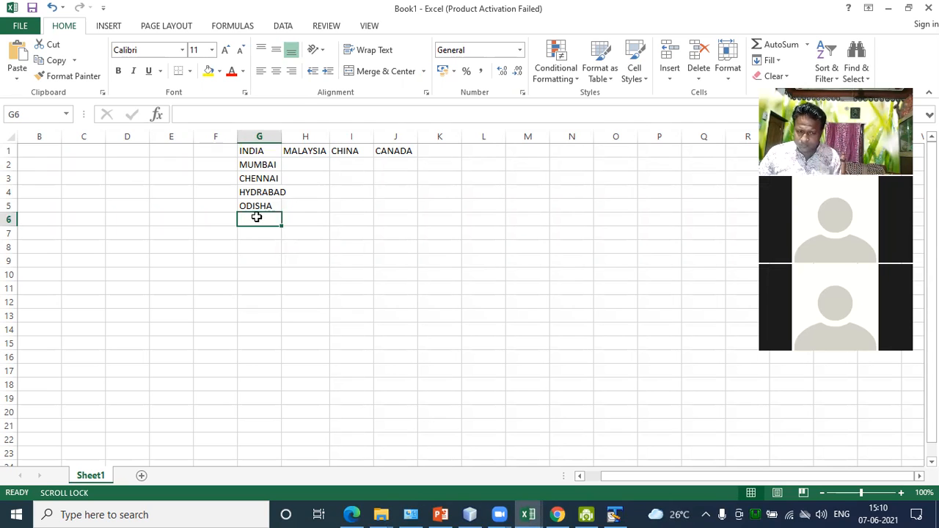
# Widen column G to fit HYDRABAD and replace the entry in G5 with BHUBANESWAR
pyautogui.moveTo(282, 137); pyautogui.dragTo(298, 136)
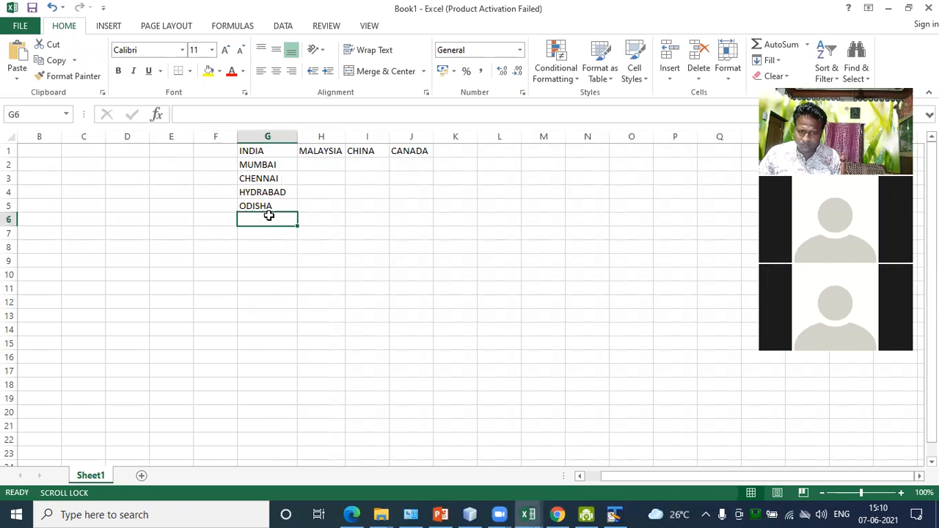
pyautogui.click(269, 206)
pyautogui.write('BHUBANESWAR')
pyautogui.press('Return')
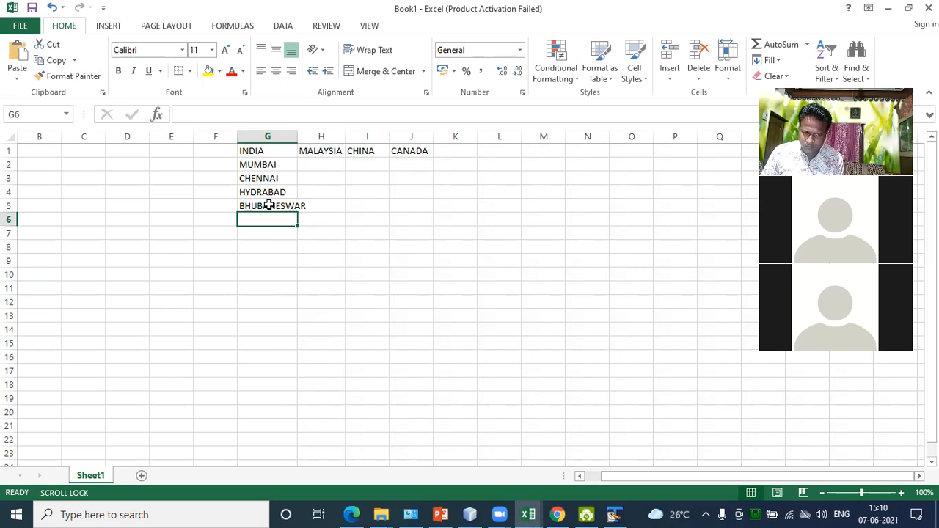
# Enter RAIPUR in cell G6 and autofit the width of column G to its contents
pyautogui.write('R')
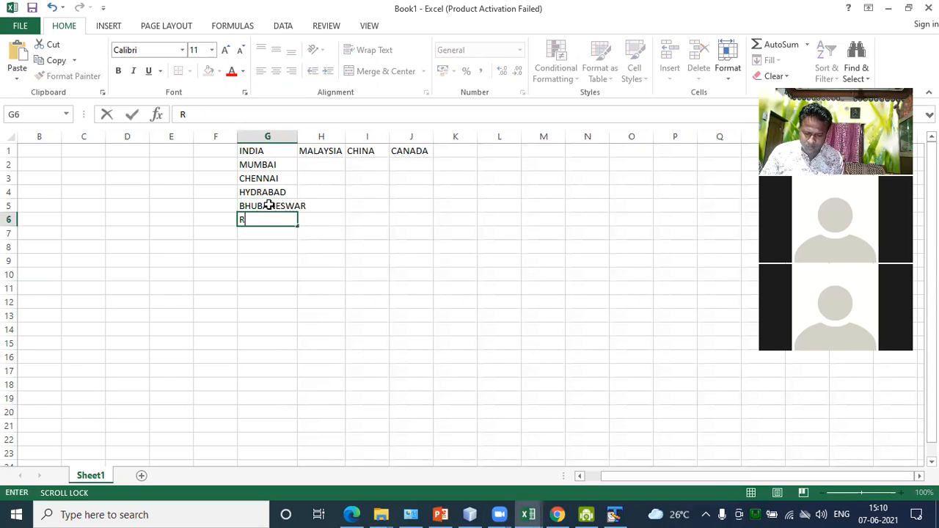
pyautogui.write('AIPUT')
pyautogui.press('BackSpace')
pyautogui.write('R')
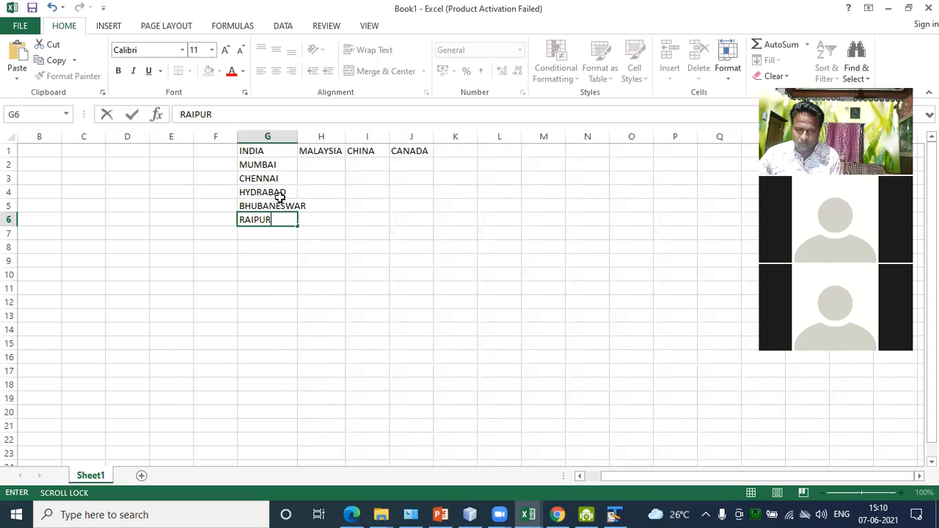
pyautogui.click(312, 163)
pyautogui.doubleClick(298, 138)
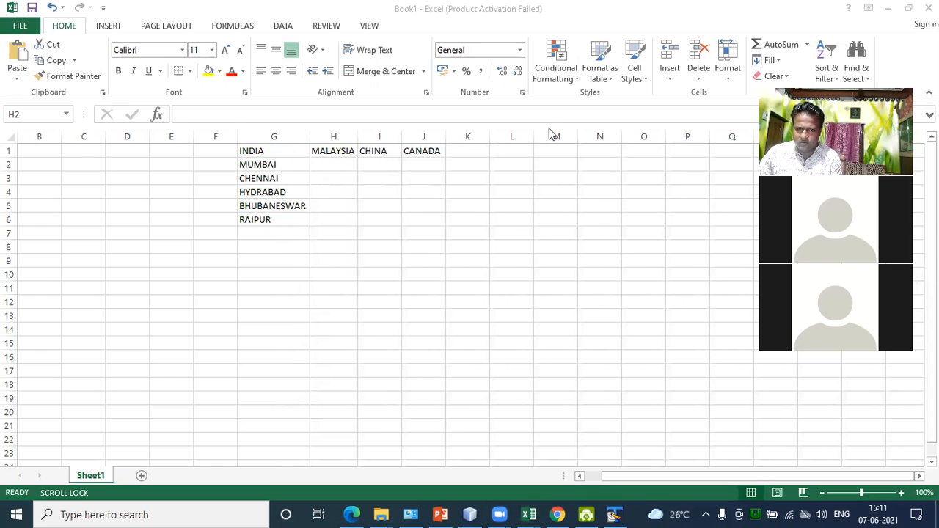
# Enter KUALA LUMPUR under MALAYSIA in cell H2 and autofit the width of column H
pyautogui.click(346, 163)
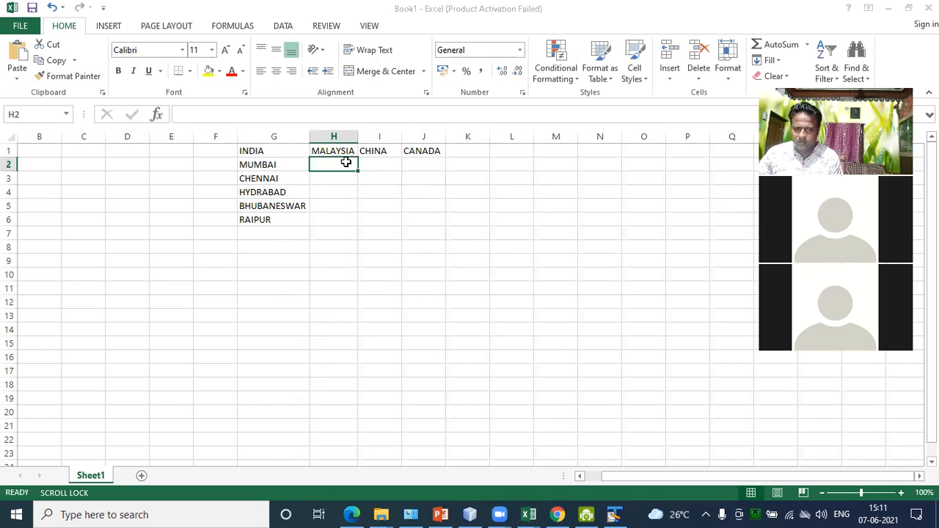
pyautogui.write('KU')
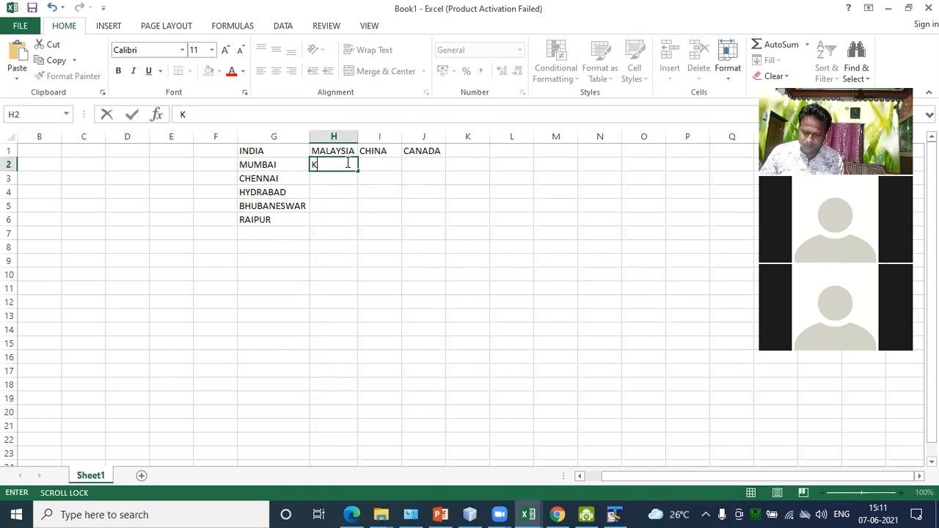
pyautogui.write('ALA LUMPUR')
pyautogui.click(338, 232)
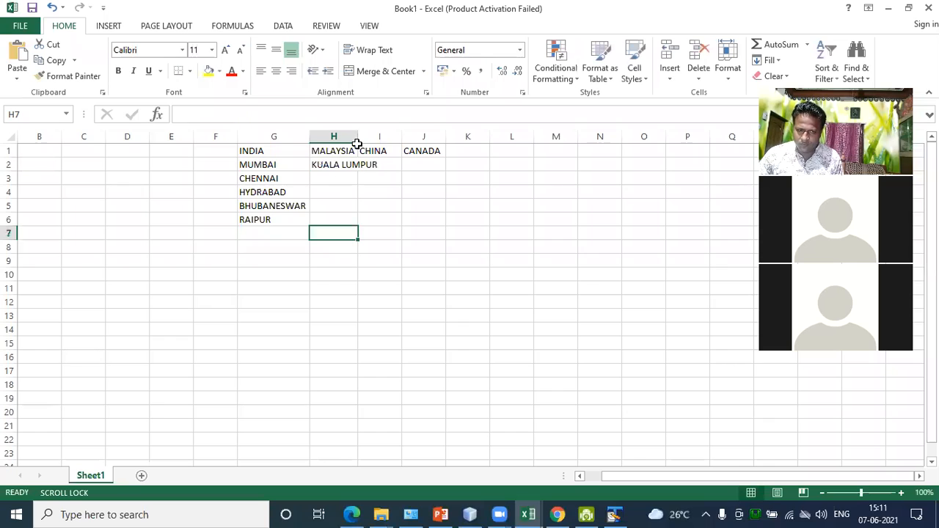
pyautogui.doubleClick(357, 143)
pyautogui.click(354, 175)
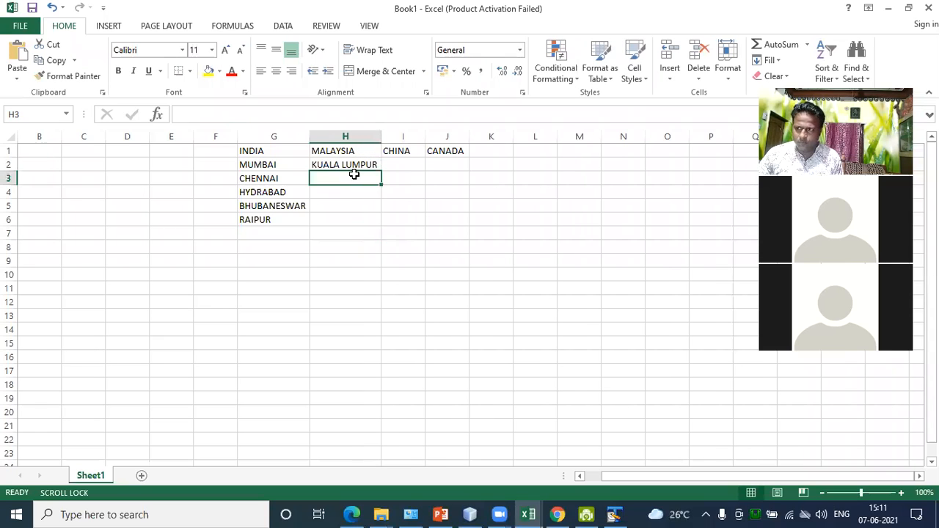
# Enter JOHOR BAHRU in cell H3 below KUALA LUMPUR
pyautogui.write('JOHOR')
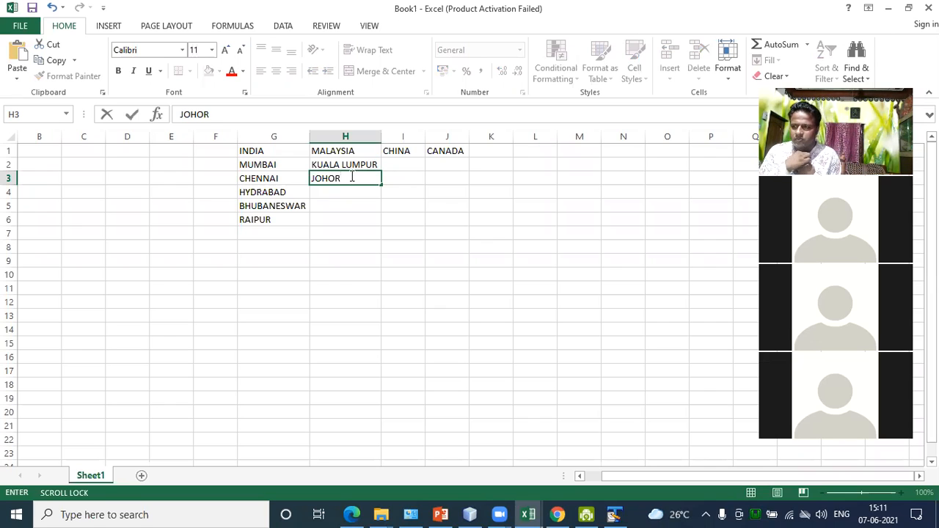
pyautogui.write('BAHR')
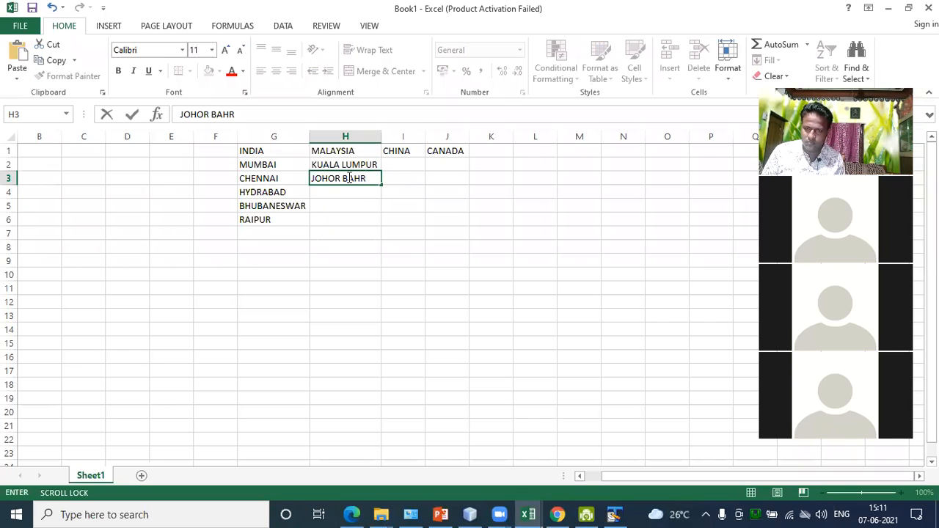
pyautogui.write('U')
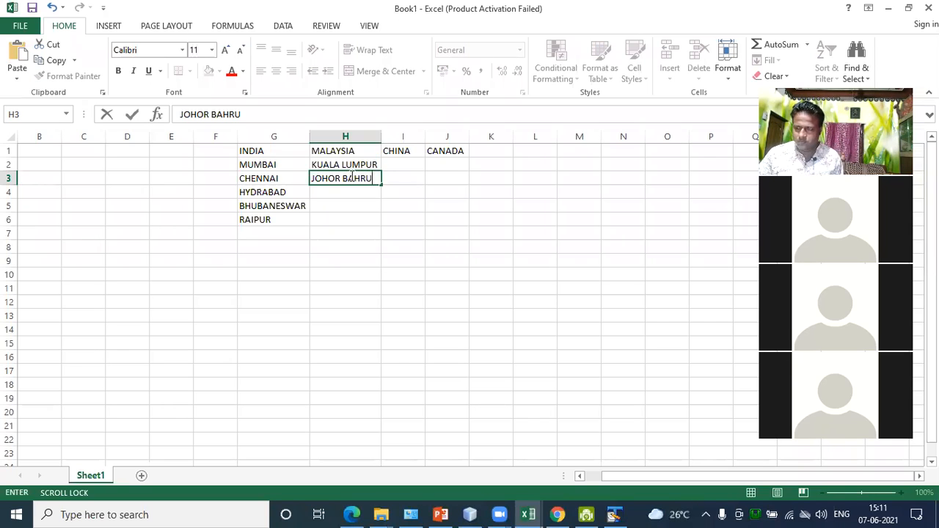
pyautogui.click(360, 192)
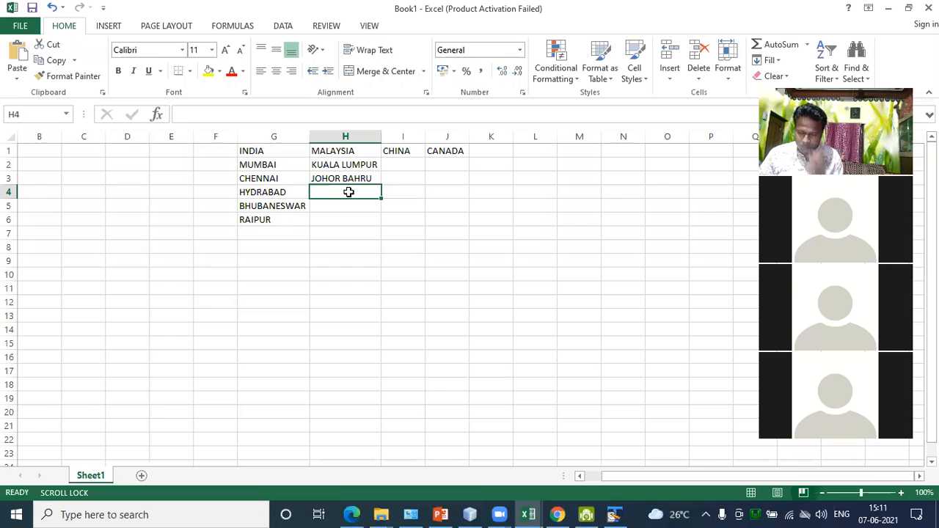
pyautogui.click(336, 235)
pyautogui.click(334, 193)
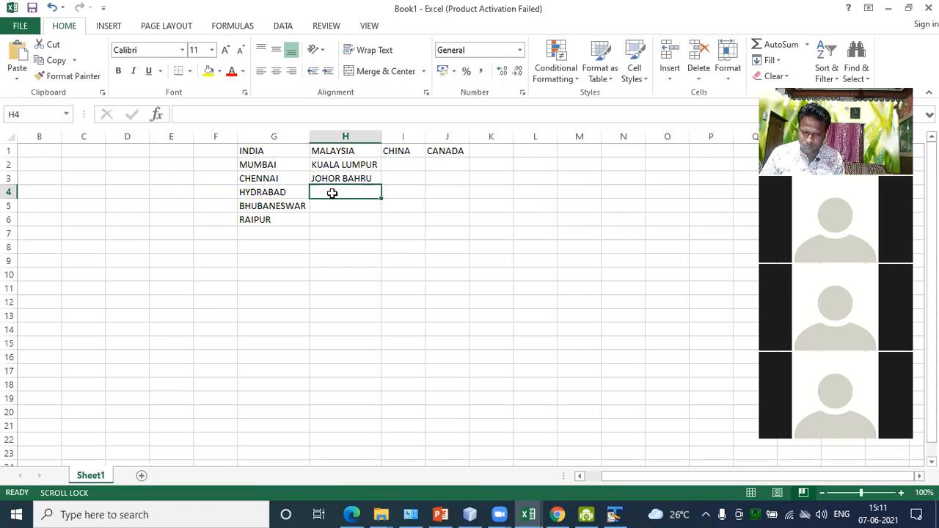
pyautogui.click(367, 256)
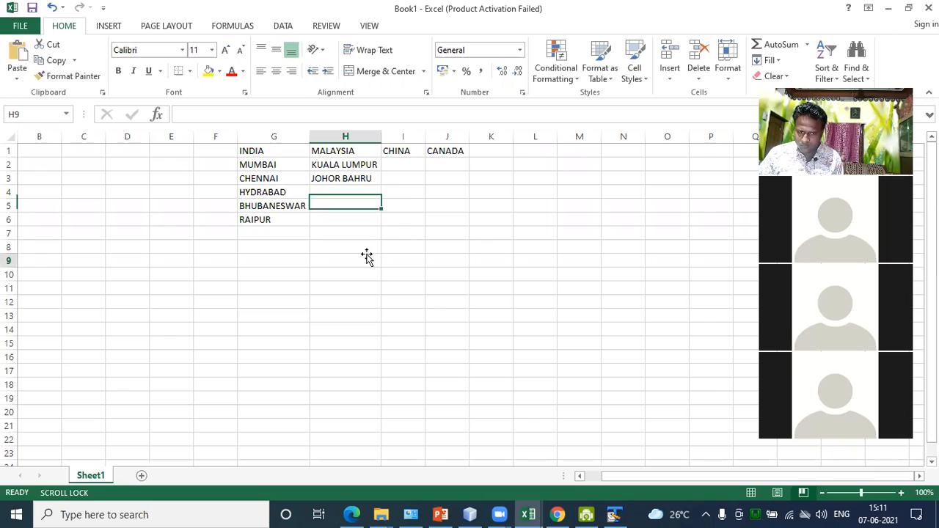
pyautogui.click(390, 175)
pyautogui.click(345, 188)
pyautogui.doubleClick(346, 187)
pyautogui.click(342, 191)
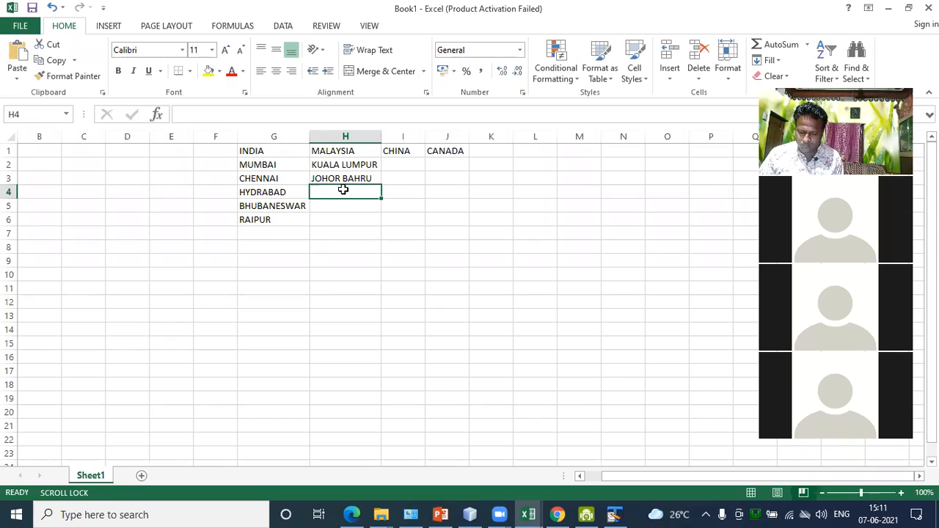
pyautogui.click(144, 317)
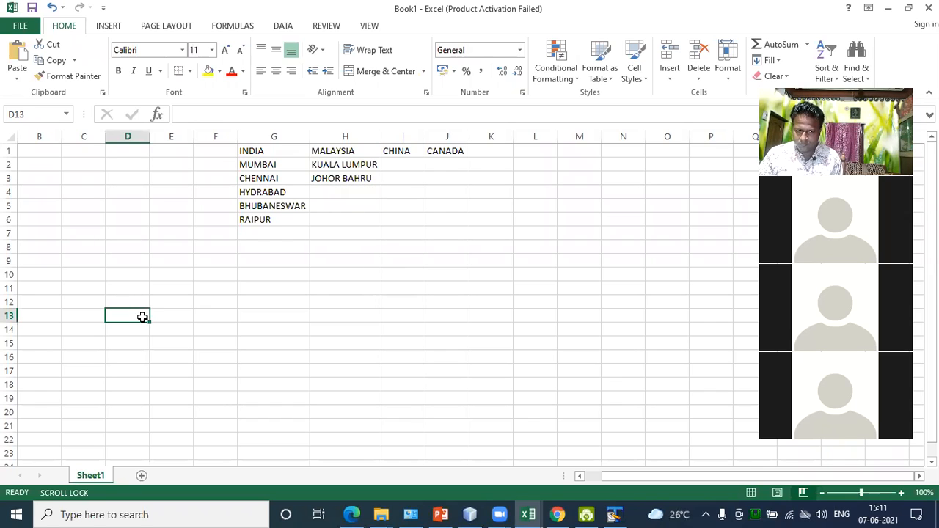
pyautogui.click(401, 161)
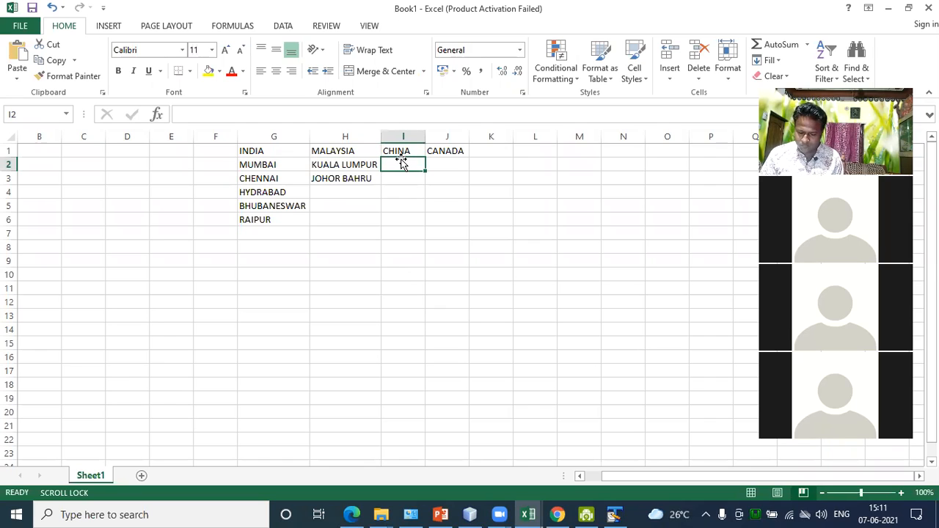
pyautogui.click(467, 250)
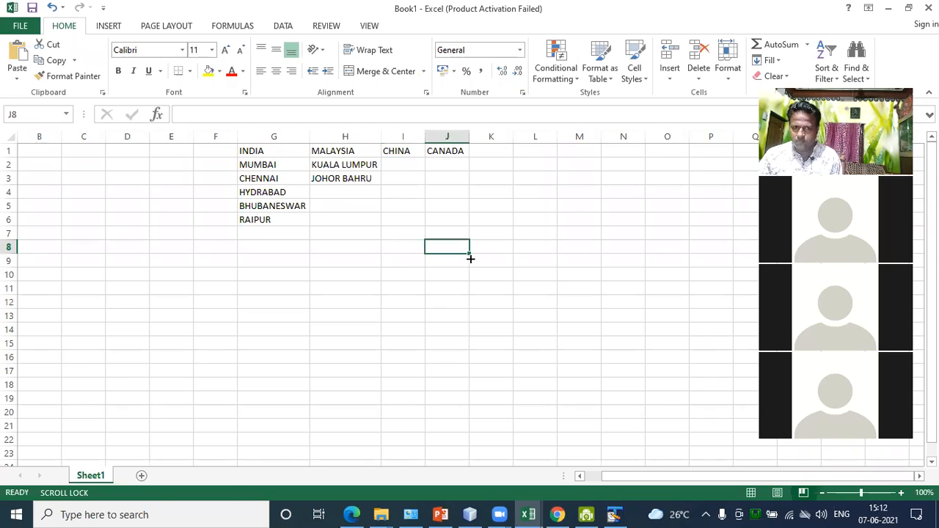
pyautogui.click(888, 8)
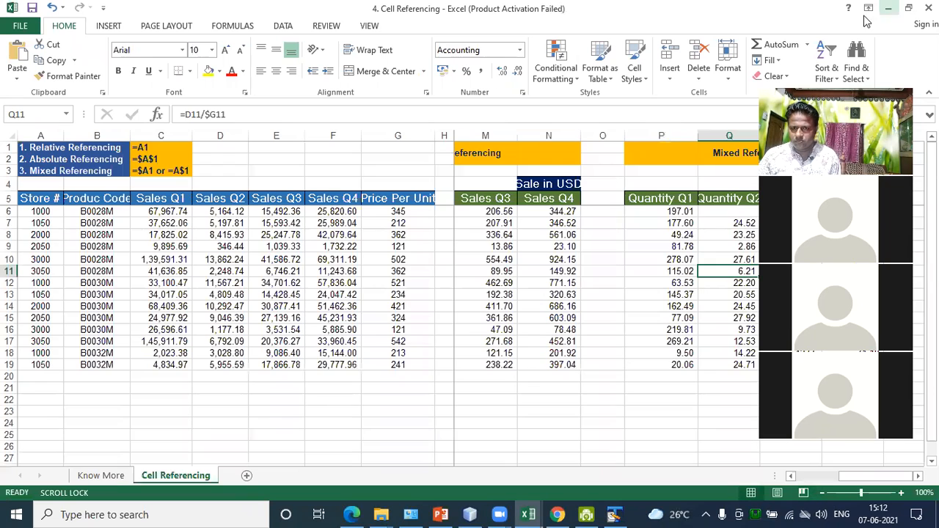
pyautogui.click(889, 8)
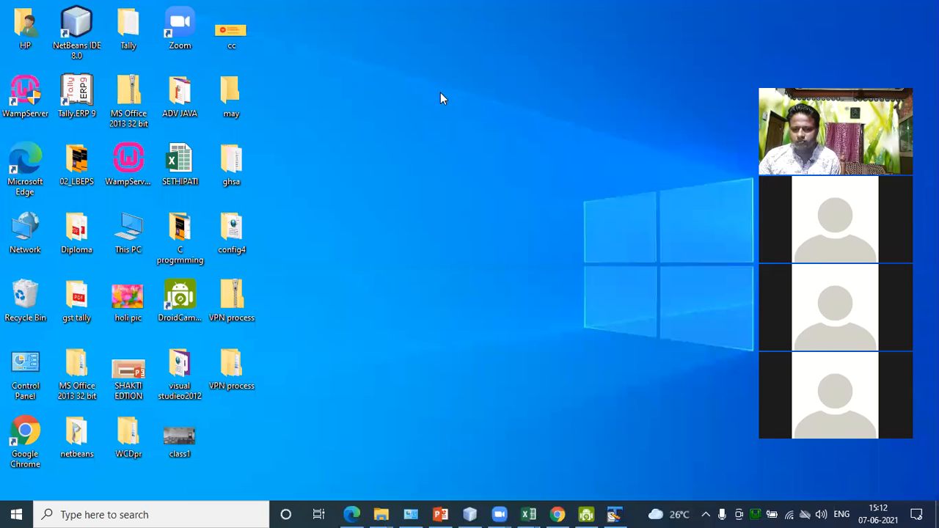
pyautogui.rightClick(440, 92)
pyautogui.click(464, 130)
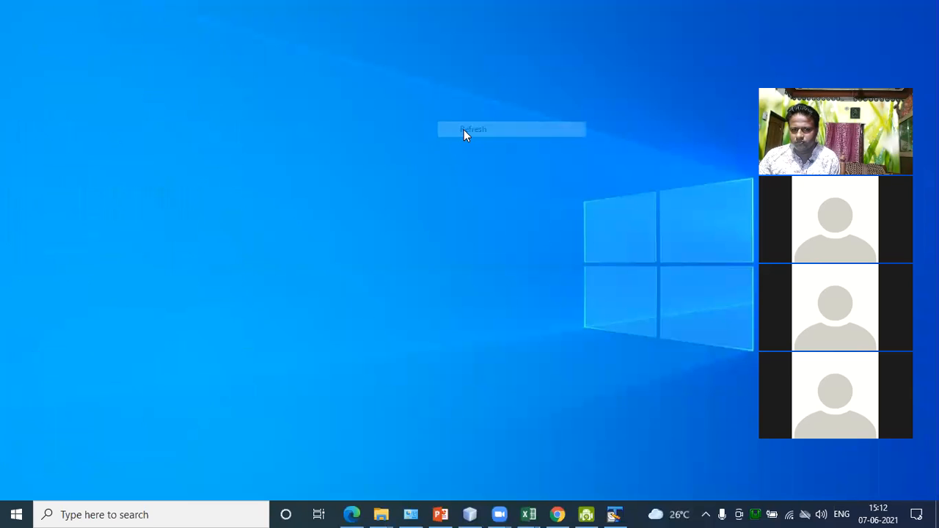
pyautogui.rightClick(461, 124)
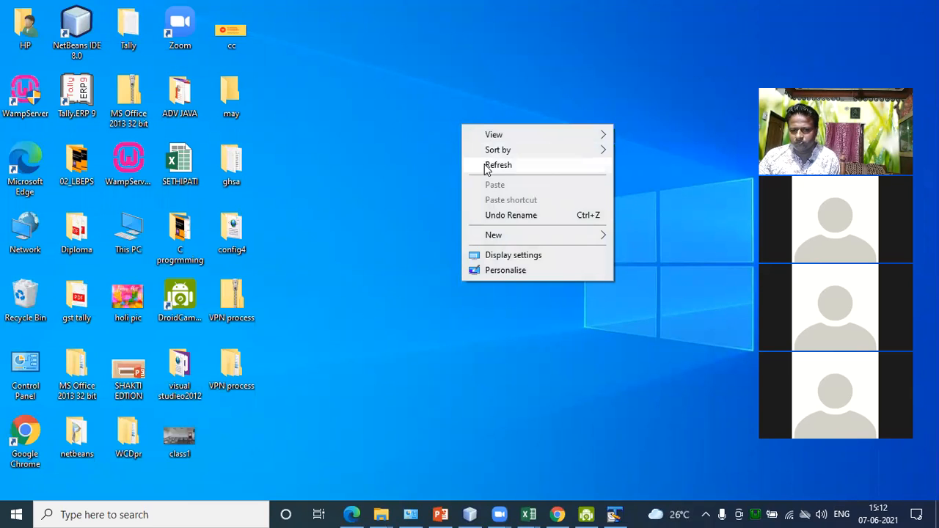
pyautogui.click(486, 166)
pyautogui.moveTo(529, 514)
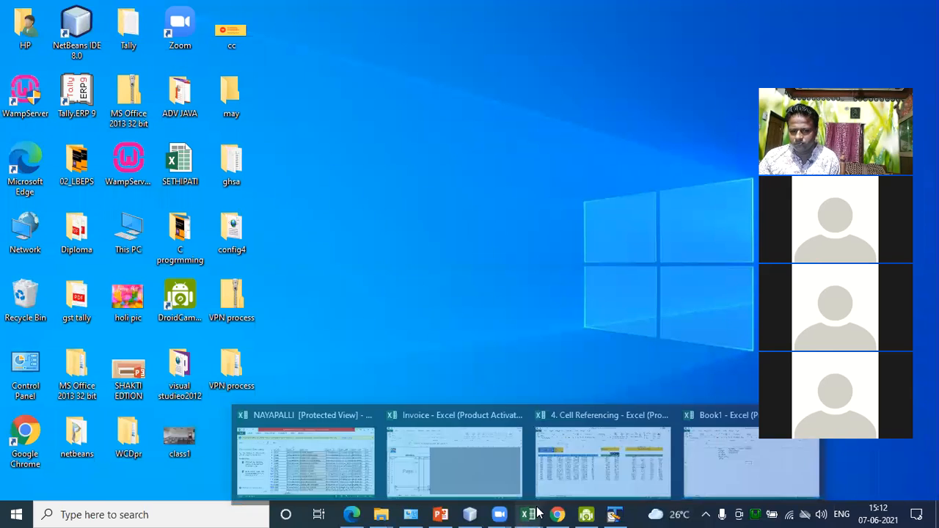
pyautogui.click(733, 462)
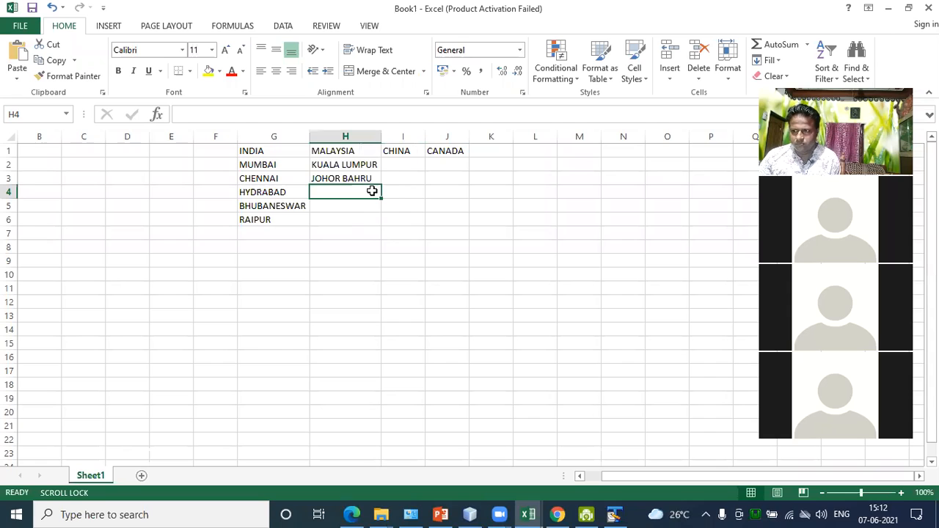
# Enter KUCHING in cell H4 as the third MALAYSIA city
pyautogui.write('K')
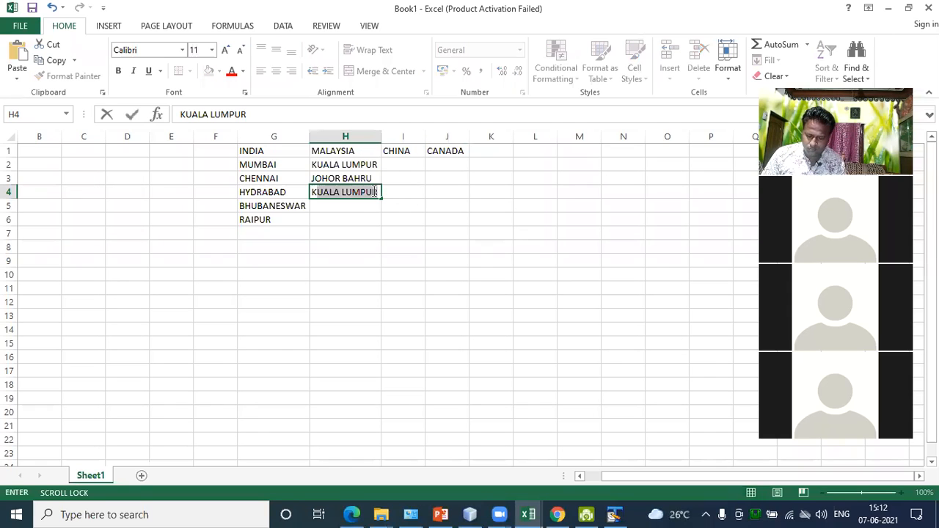
pyautogui.write('U')
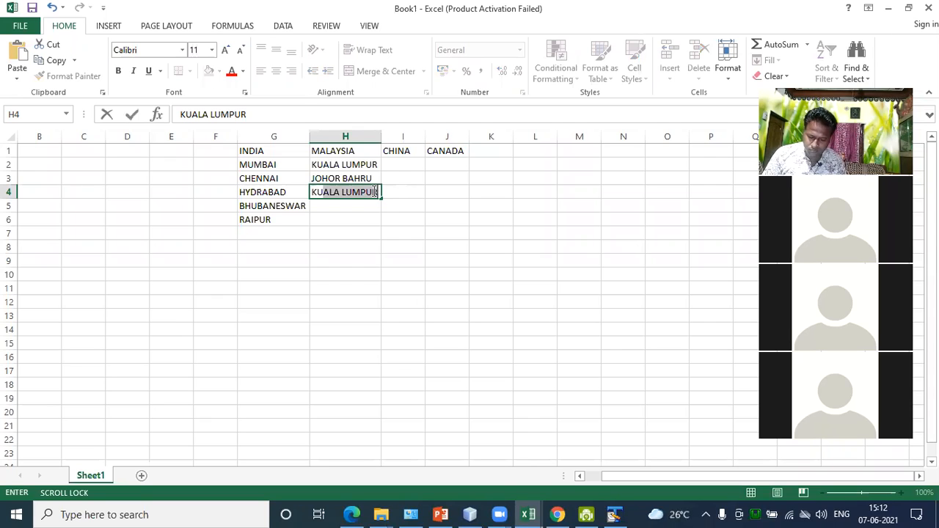
pyautogui.write('CHING')
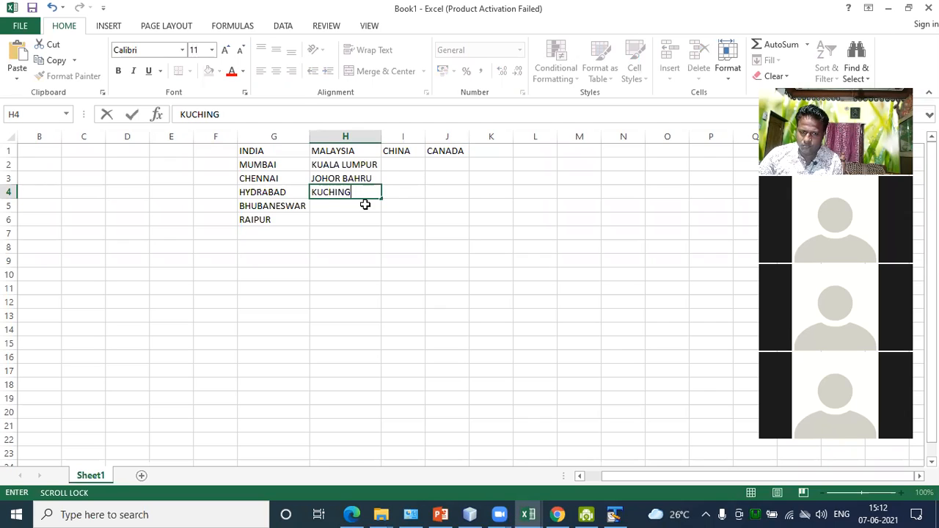
pyautogui.press('Return')
# Enter BEJING under CHINA in cell I2 and autofit the width of column I
pyautogui.click(399, 162)
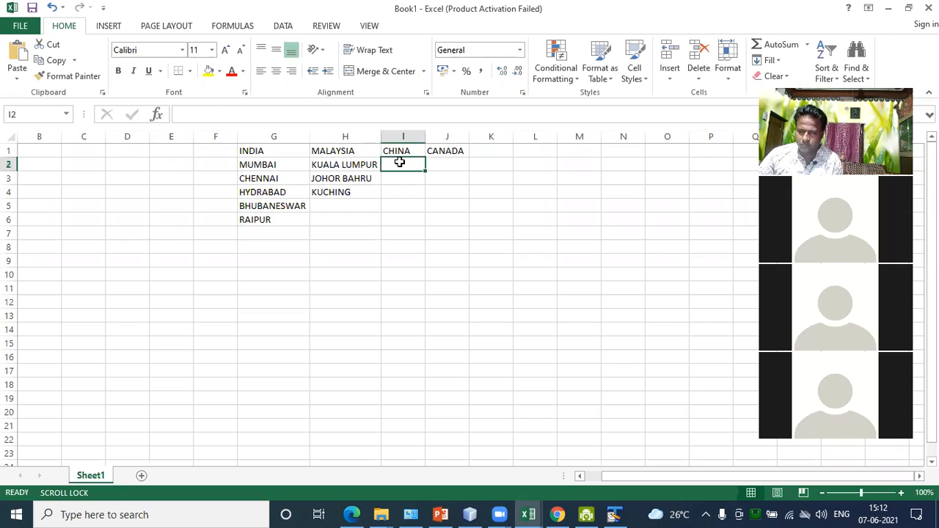
pyautogui.write('BEJING')
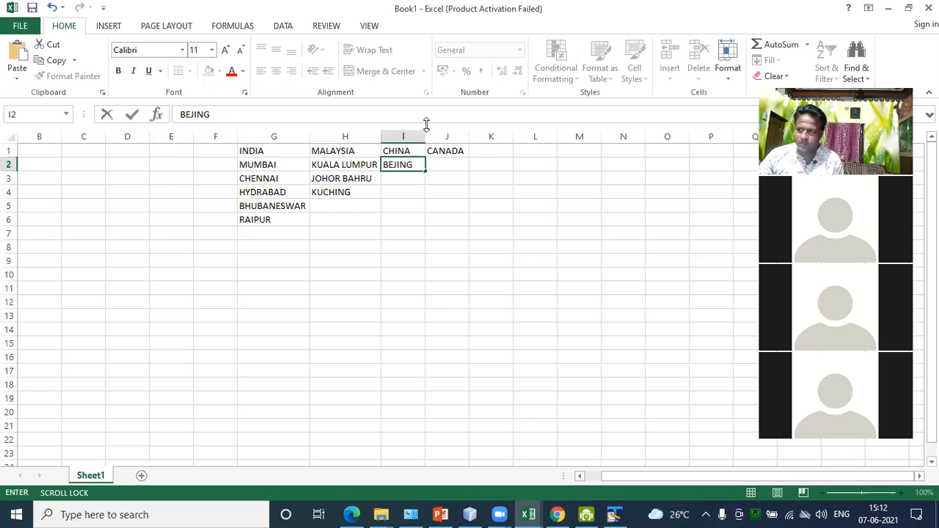
pyautogui.click(402, 181)
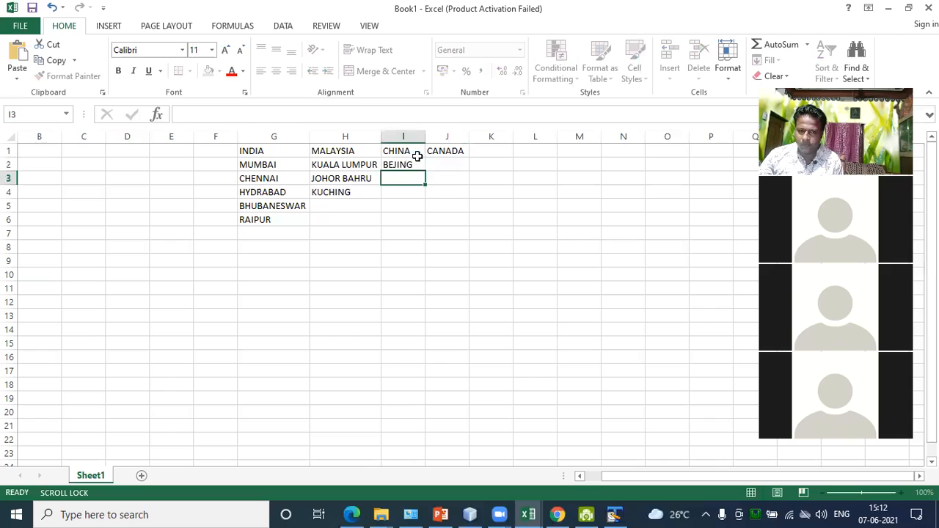
pyautogui.doubleClick(424, 137)
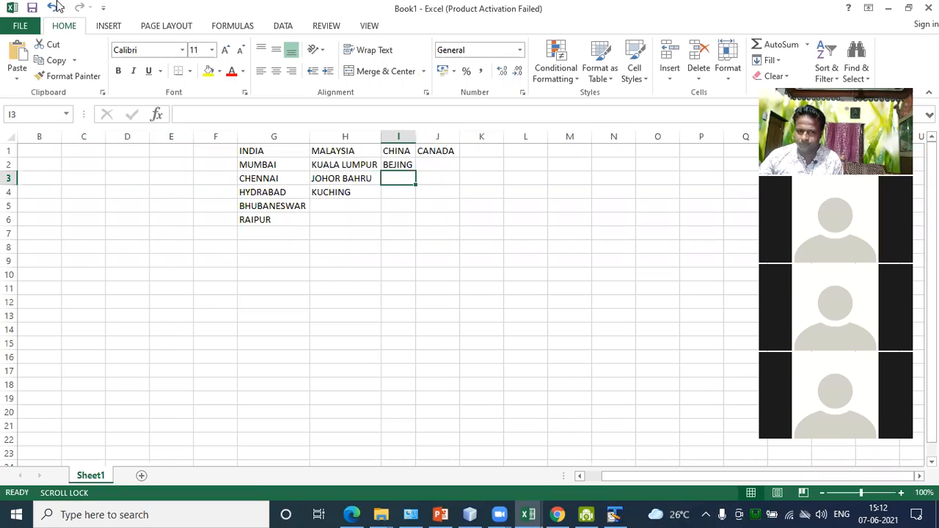
# Enter GUANGHOU in cell I3 below BEJING and widen column I to fit it
pyautogui.write('GUA')
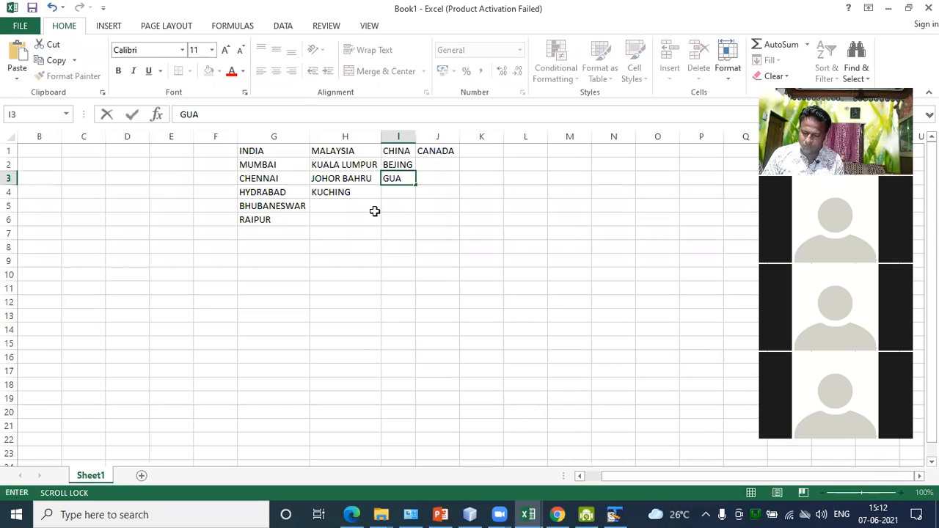
pyautogui.write('N')
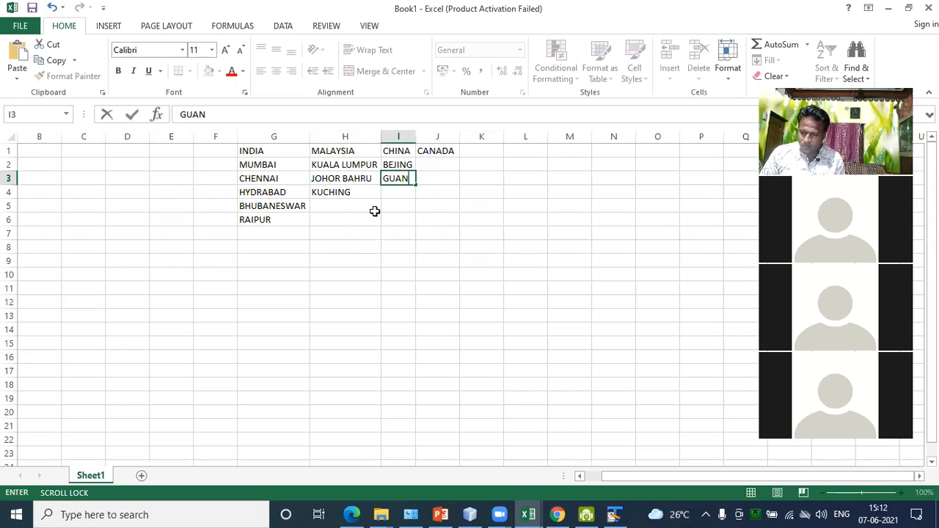
pyautogui.write('GHOU')
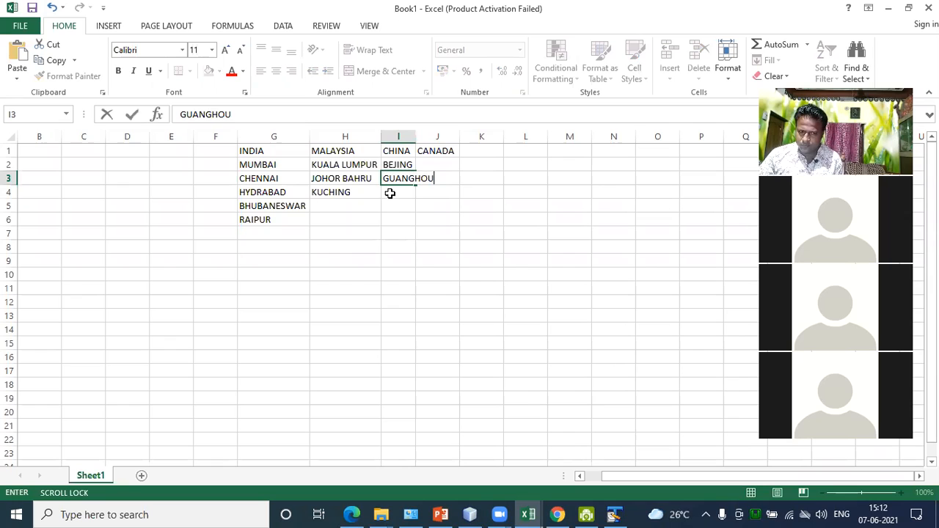
pyautogui.click(390, 193)
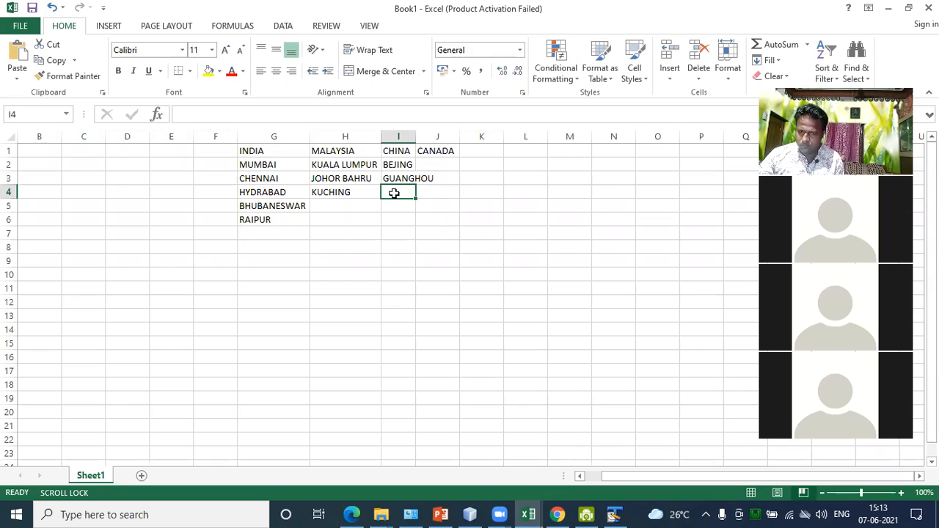
pyautogui.click(416, 230)
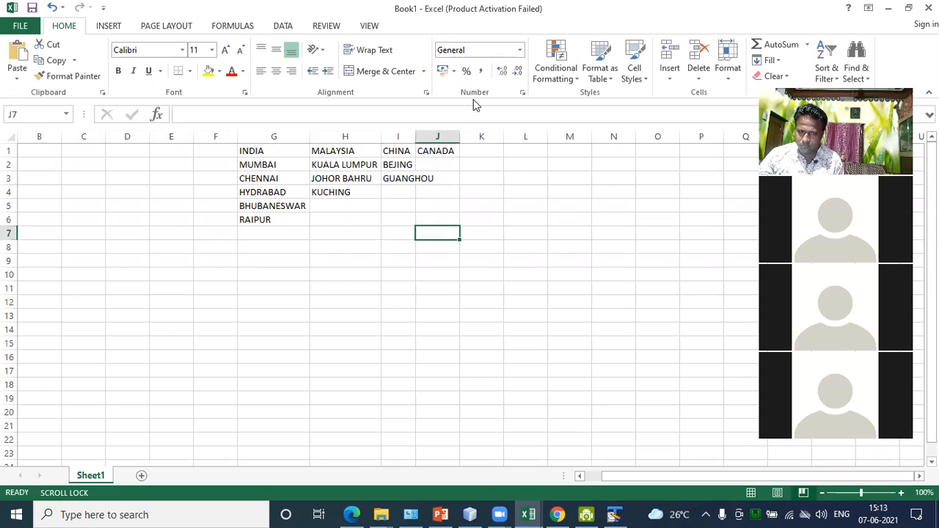
pyautogui.moveTo(415, 136); pyautogui.dragTo(436, 136)
pyautogui.click(409, 191)
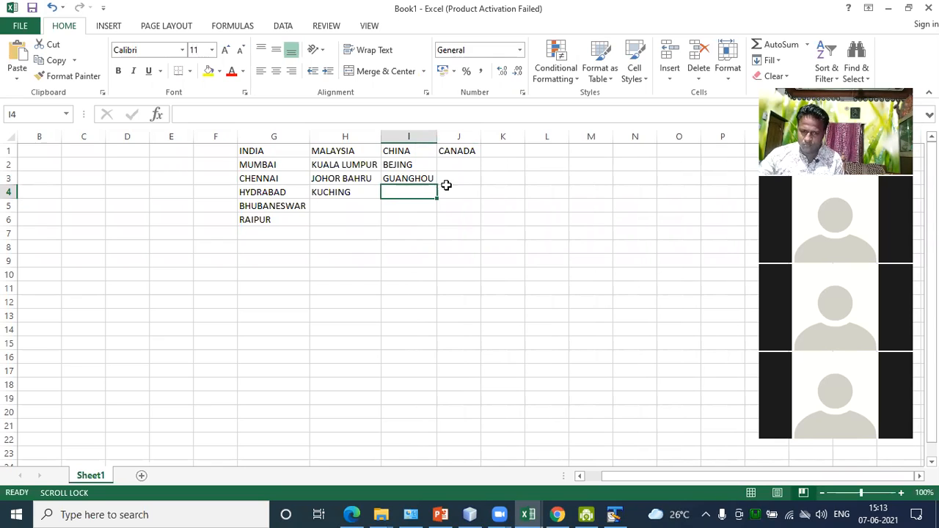
pyautogui.click(428, 259)
pyautogui.click(501, 264)
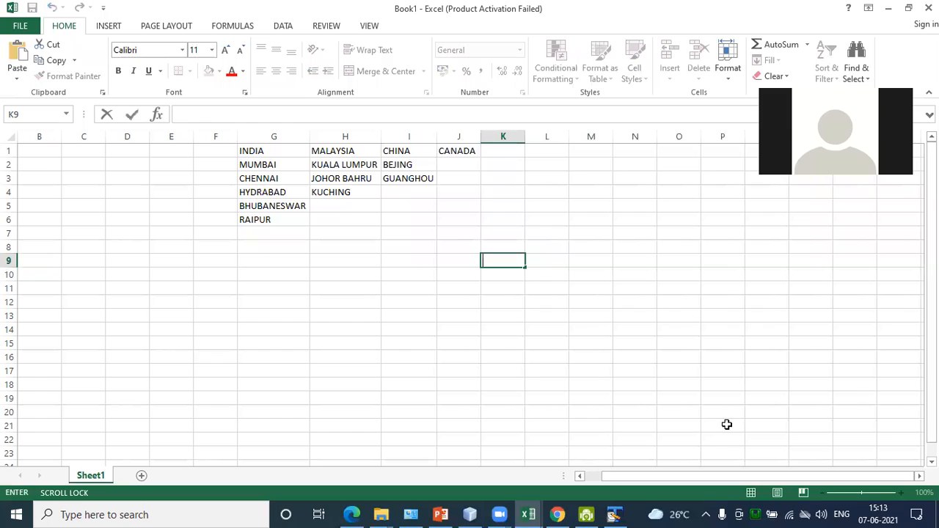
pyautogui.click(399, 196)
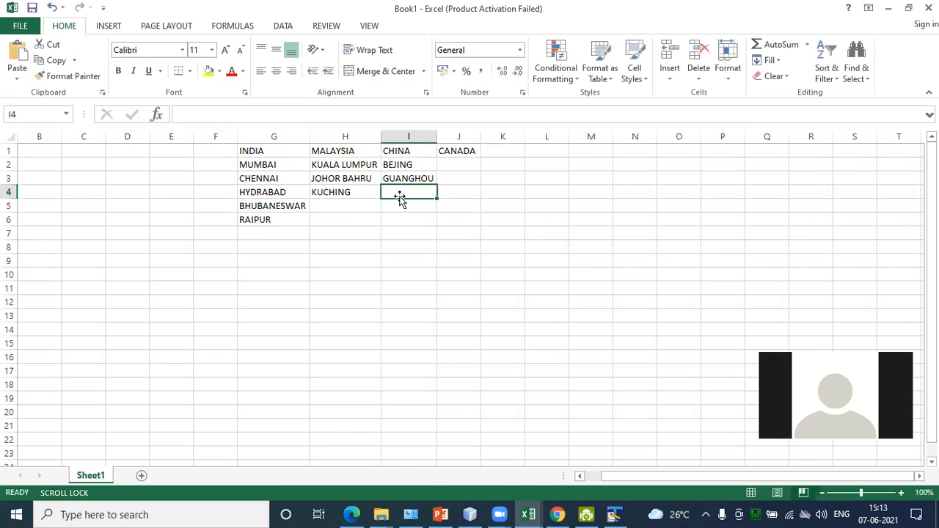
pyautogui.click(492, 272)
pyautogui.click(885, 10)
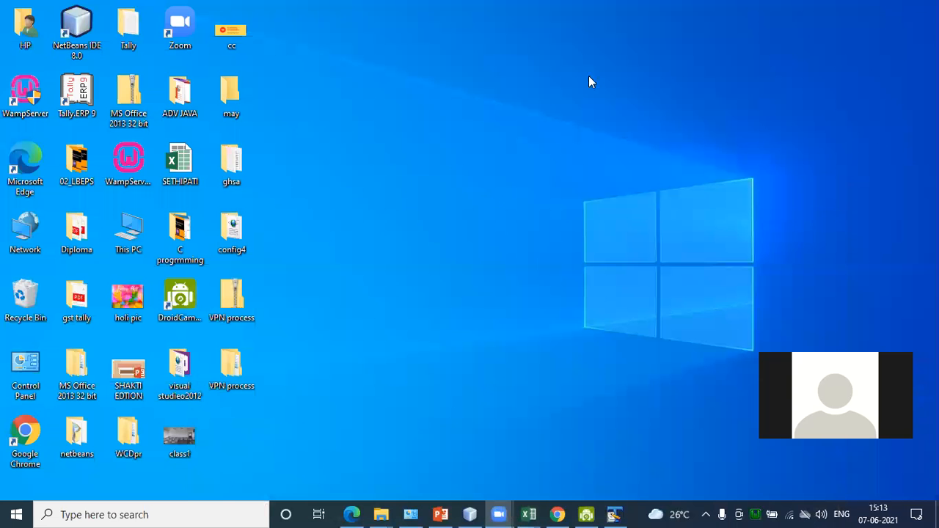
pyautogui.click(532, 513)
pyautogui.click(748, 455)
# Enter S in cell I6 and SHANGHAI in cell I4 in the CHINA column
pyautogui.click(414, 191)
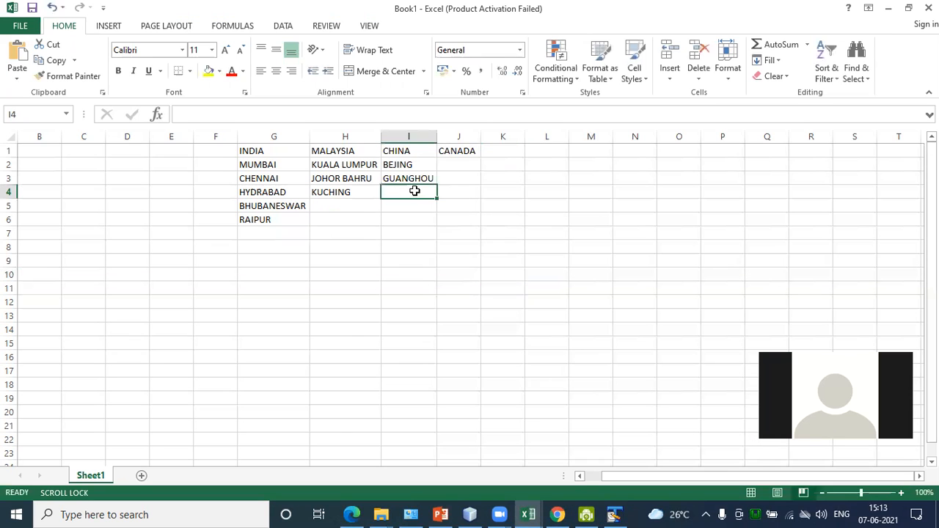
pyautogui.click(383, 233)
pyautogui.doubleClick(383, 218)
pyautogui.write('S')
pyautogui.doubleClick(397, 193)
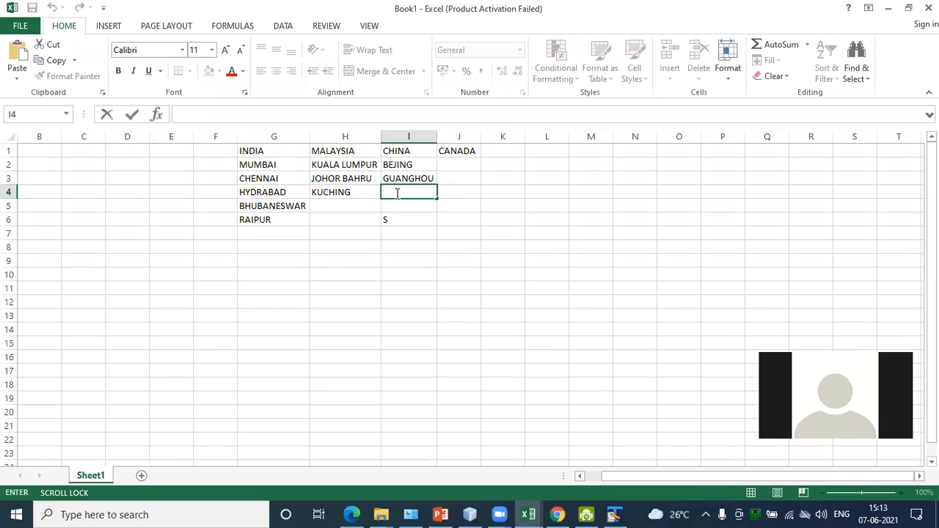
pyautogui.write('SHANGHAI')
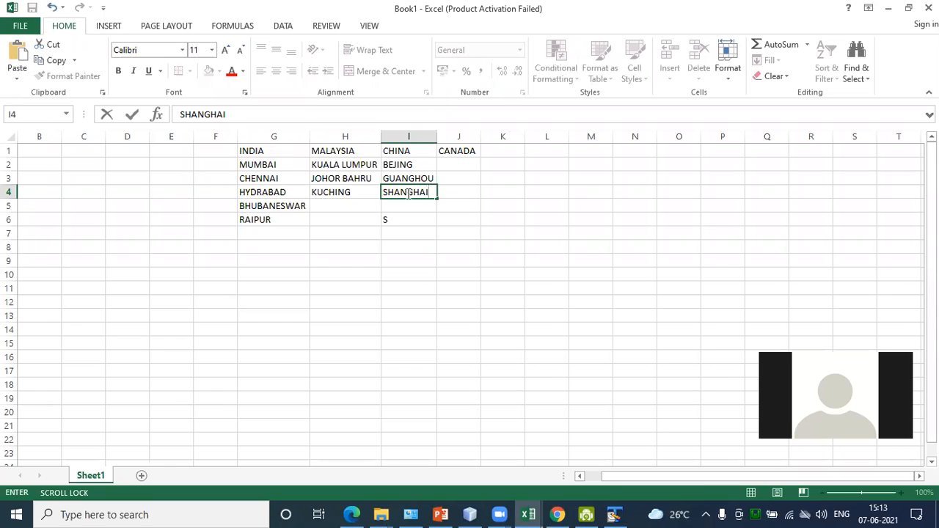
# Delete the stray S from cell I6 in the CHINA column
pyautogui.click(389, 219)
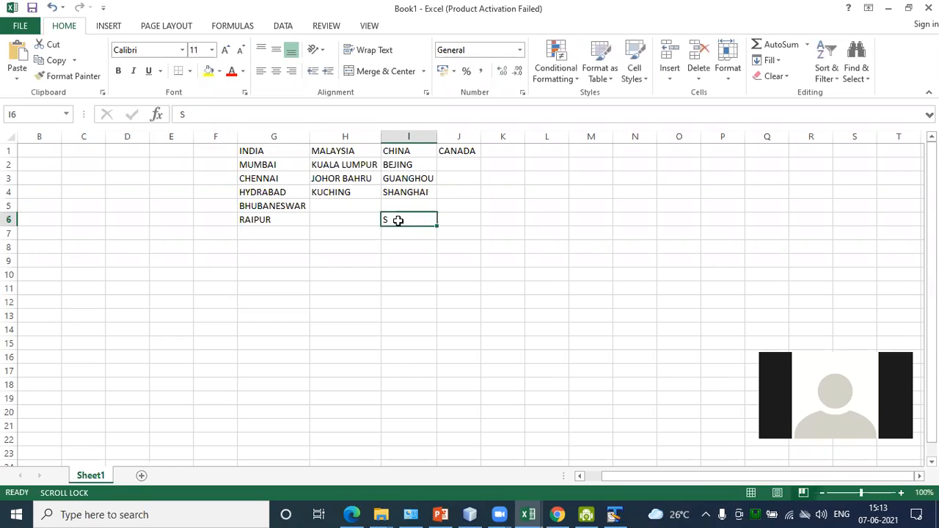
pyautogui.doubleClick(400, 218)
pyautogui.press('BackSpace')
# Enter TORONTO, OTTAWA and CALGARY under CANADA in cells J2 to J4
pyautogui.click(463, 162)
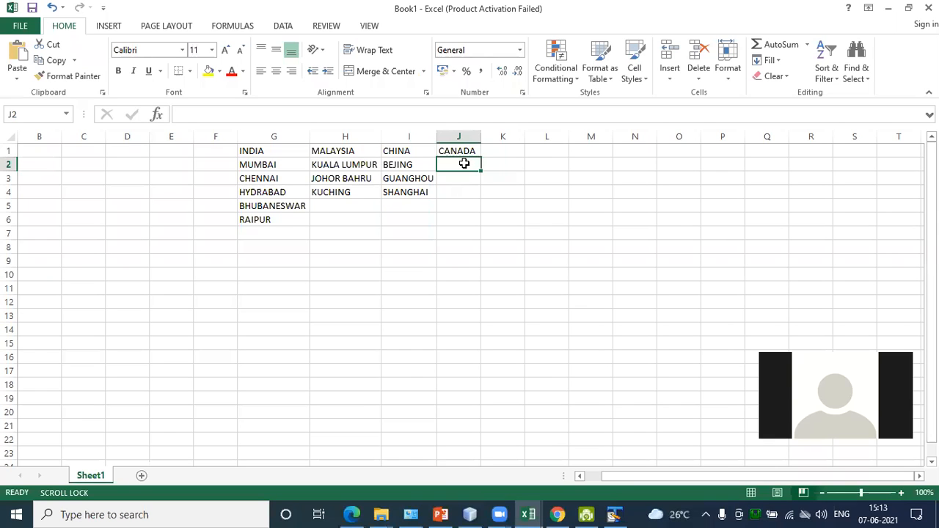
pyautogui.doubleClick(465, 164)
pyautogui.write('TORO')
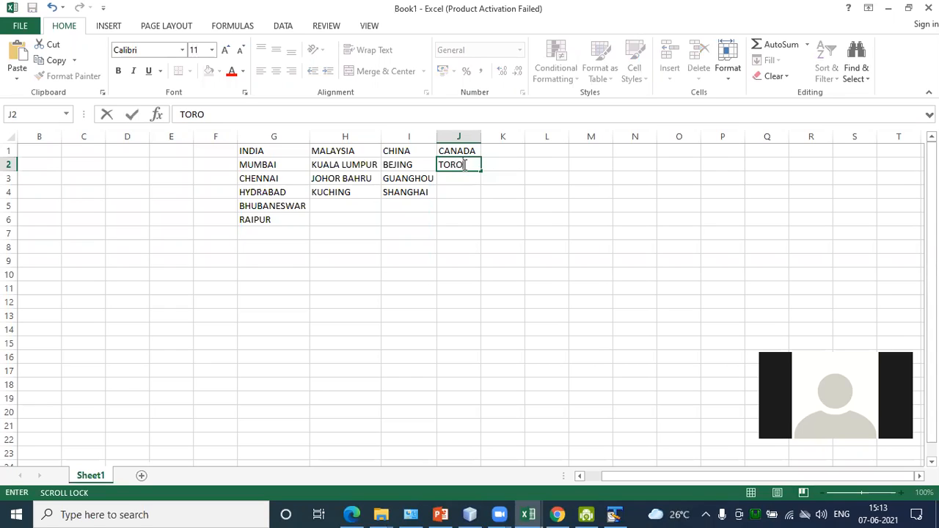
pyautogui.write('NTO')
pyautogui.click(476, 179)
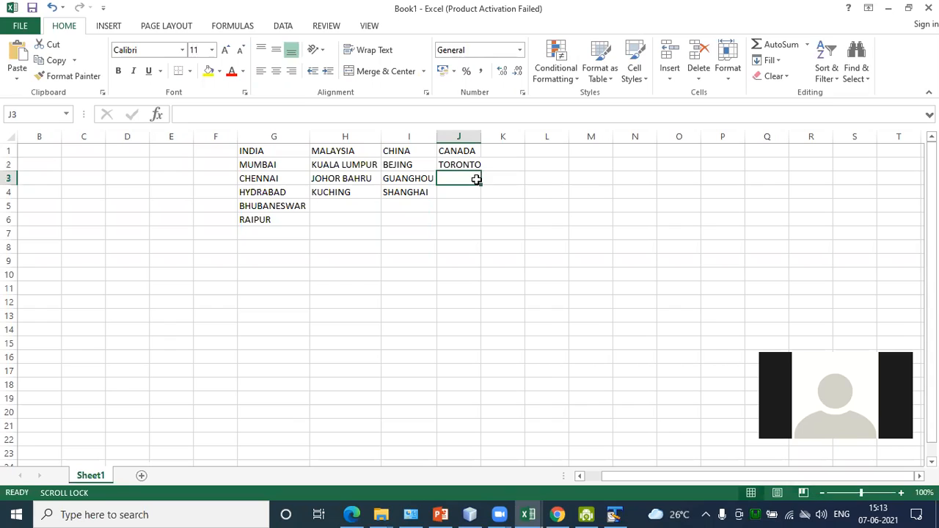
pyautogui.write('OTT')
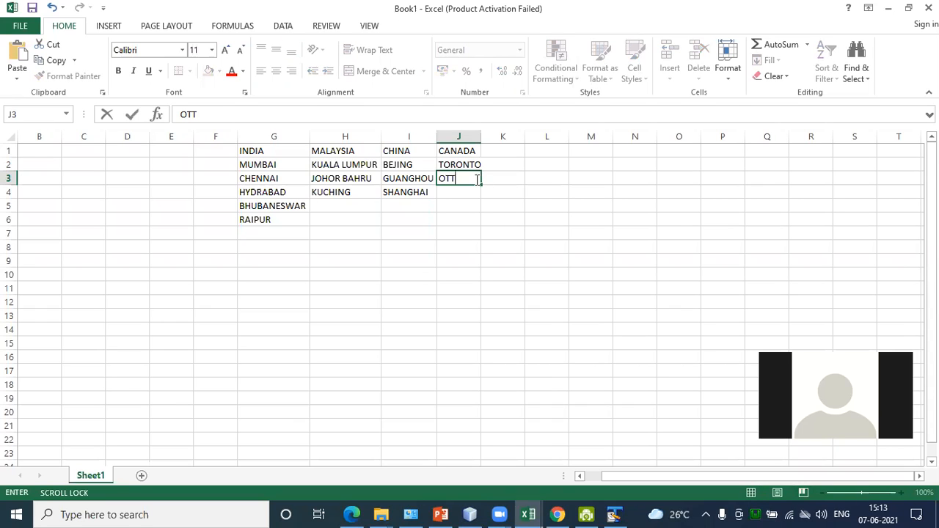
pyautogui.write('AWA')
pyautogui.click(472, 193)
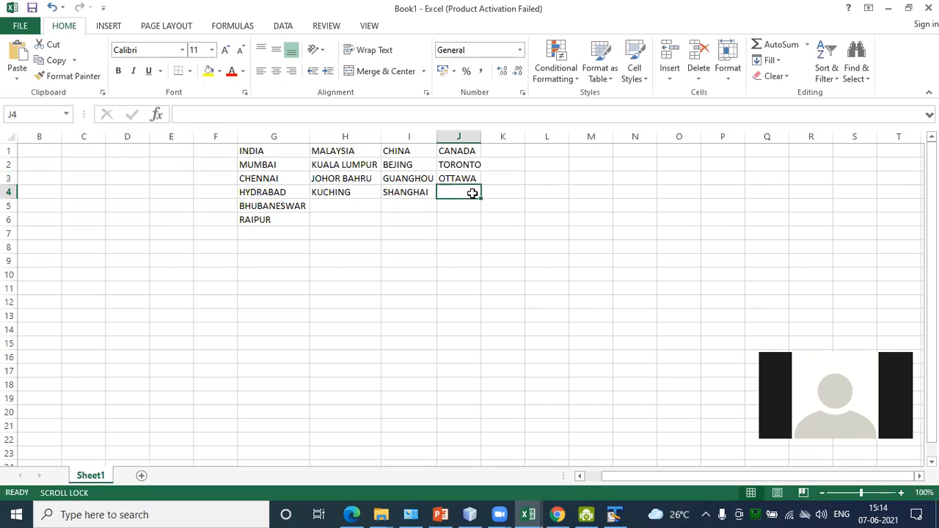
pyautogui.write('CAL')
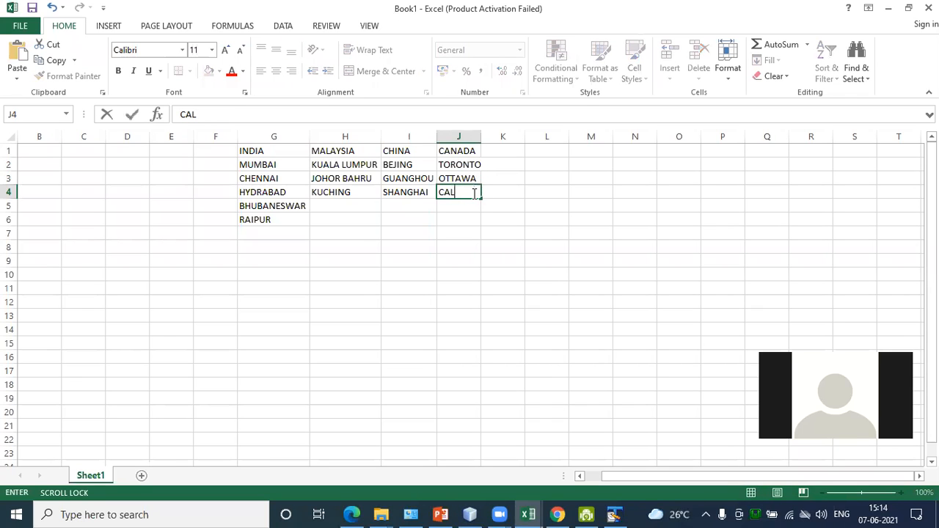
pyautogui.write('GARY')
pyautogui.click(484, 270)
# Enter the heading COUNTRY in cell B1
pyautogui.click(38, 147)
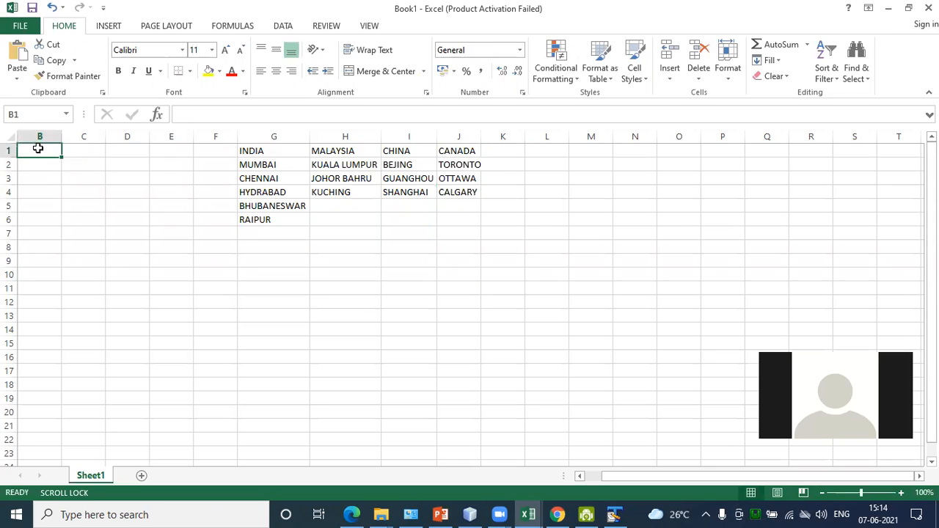
pyautogui.write('COU')
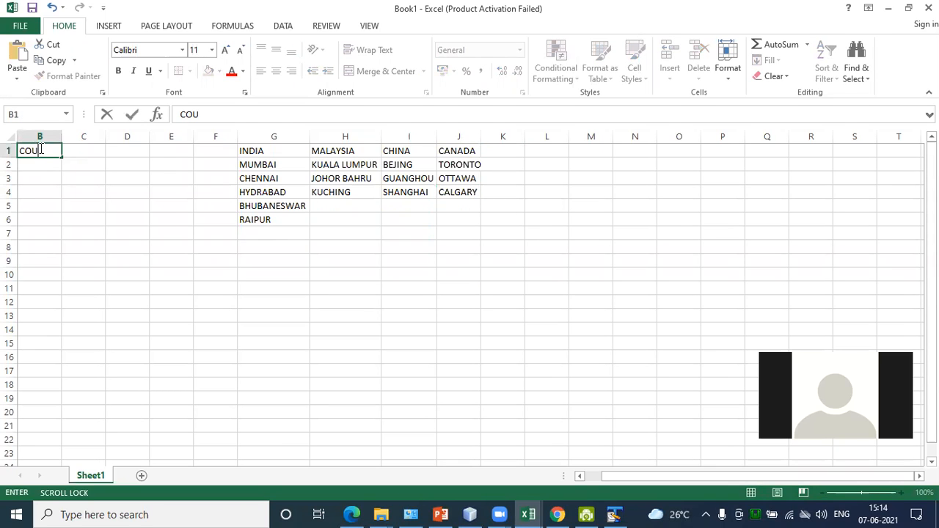
pyautogui.write('NTRY')
pyautogui.press('Right')
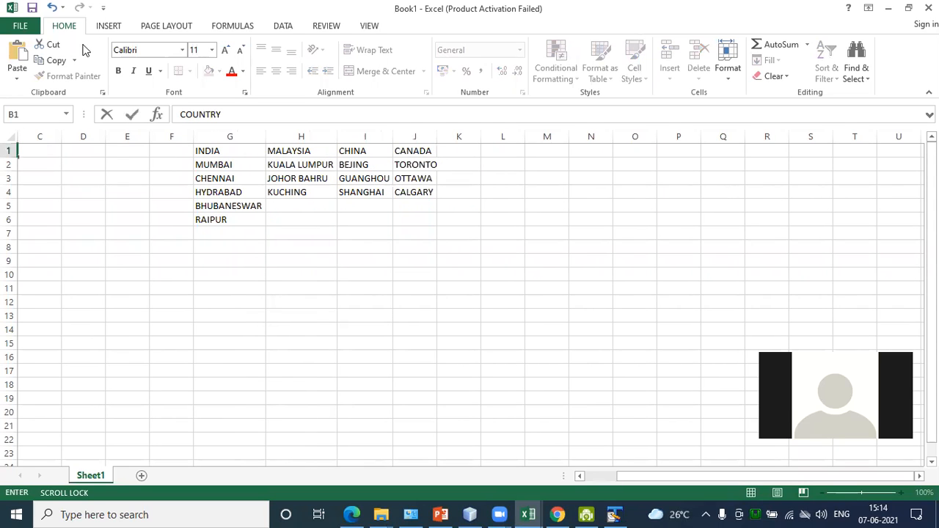
# Move the COUNTRY heading from cell B1 to cell A1
pyautogui.moveTo(605, 476); pyautogui.dragTo(586, 477)
pyautogui.click(44, 152)
pyautogui.click(75, 150)
pyautogui.hotkey('ctrl', 'c')
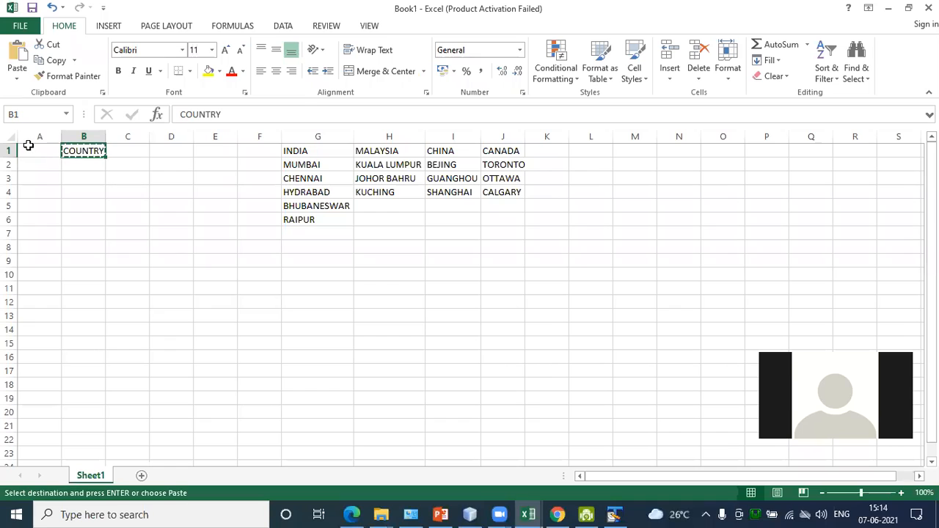
pyautogui.click(30, 153)
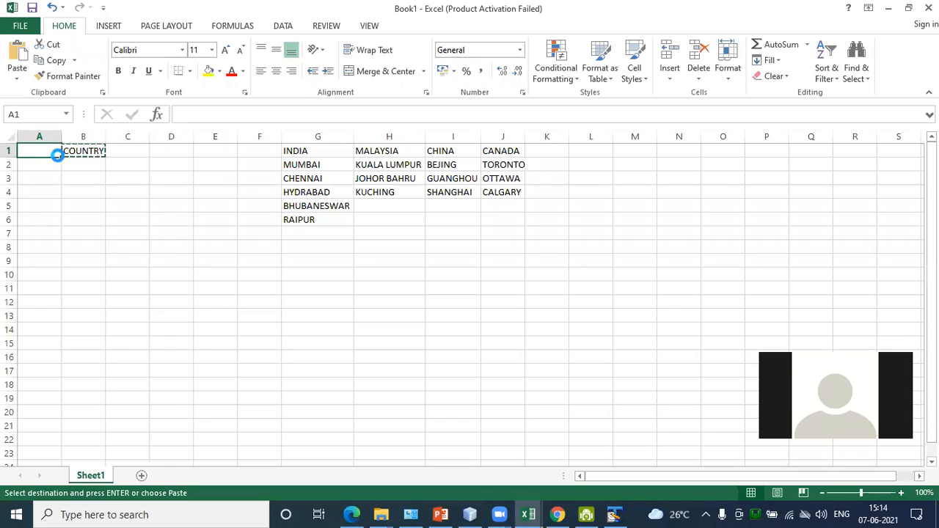
pyautogui.press('Return')
# Enter the heading SELECT CITY in cell B1 and autofit the width of column B
pyautogui.click(71, 151)
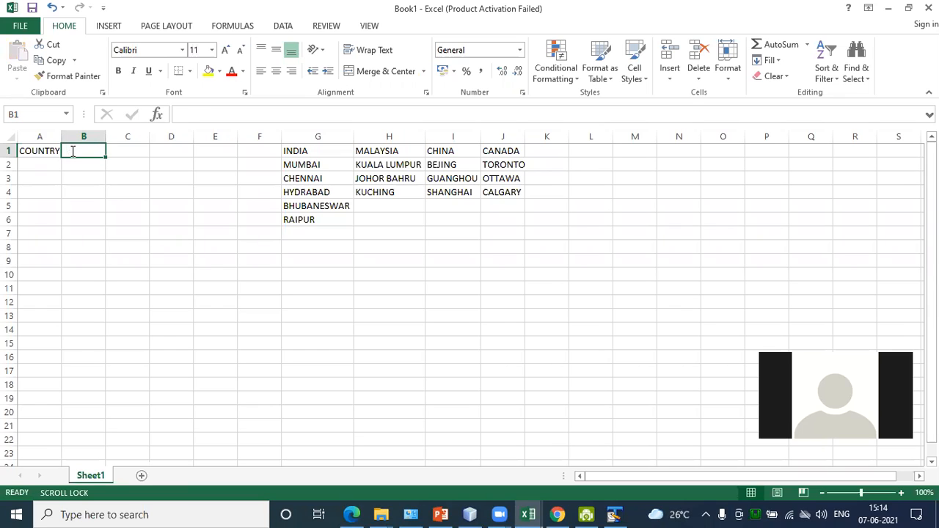
pyautogui.write('SELECT CITY')
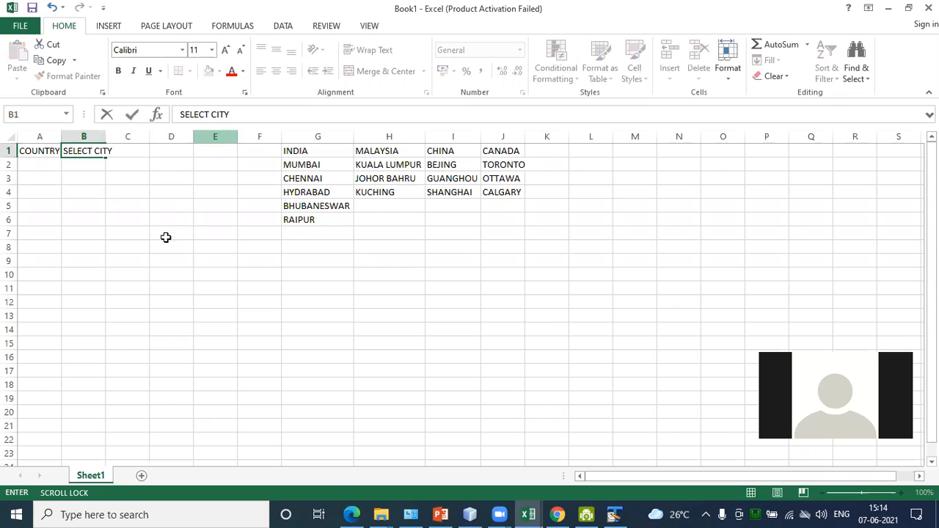
pyautogui.click(165, 237)
pyautogui.doubleClick(107, 137)
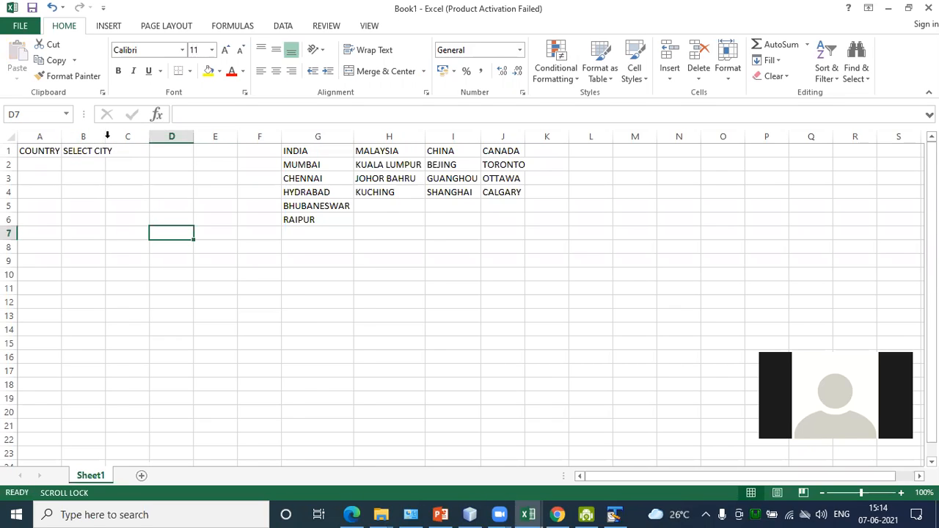
pyautogui.click(50, 170)
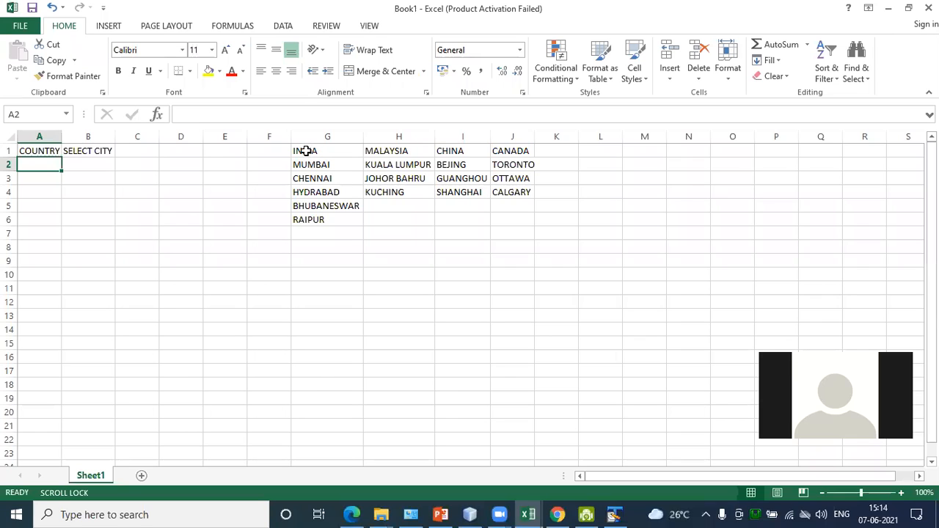
pyautogui.moveTo(307, 151); pyautogui.dragTo(517, 150)
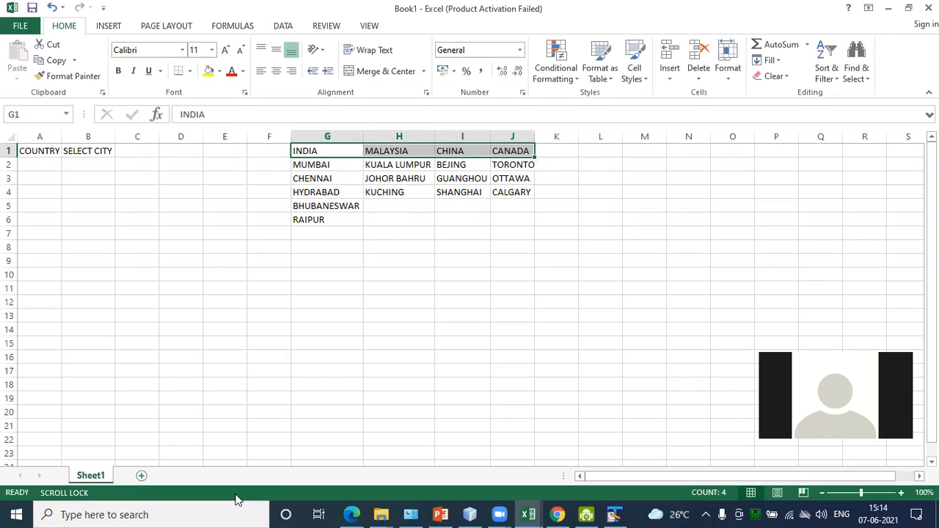
pyautogui.click(235, 495)
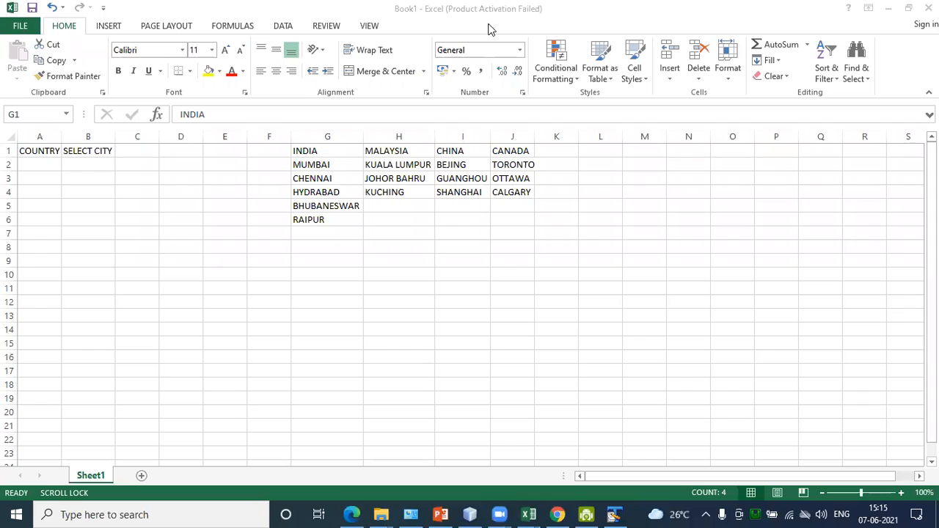
pyautogui.hotkey('ctrl', 'shift', 'Right')
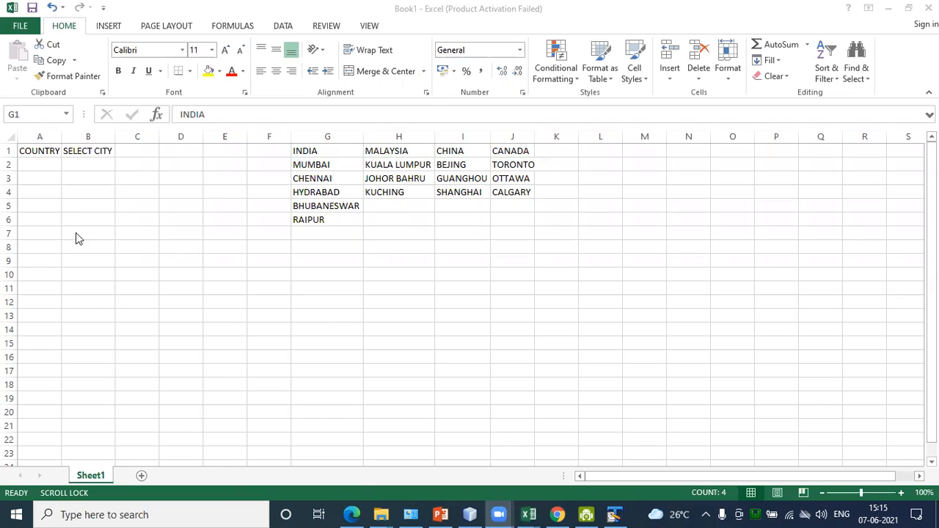
pyautogui.click(47, 178)
pyautogui.click(48, 168)
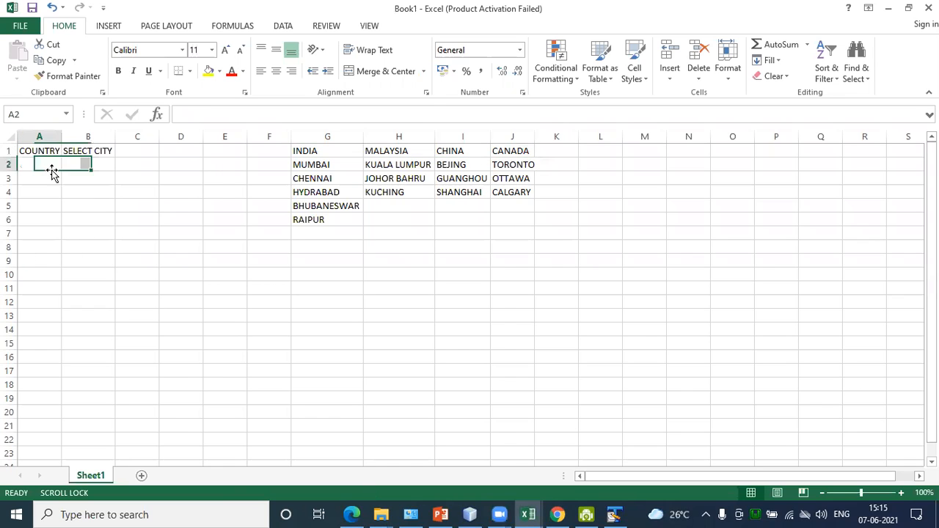
pyautogui.click(330, 150)
pyautogui.moveTo(429, 152); pyautogui.dragTo(506, 151)
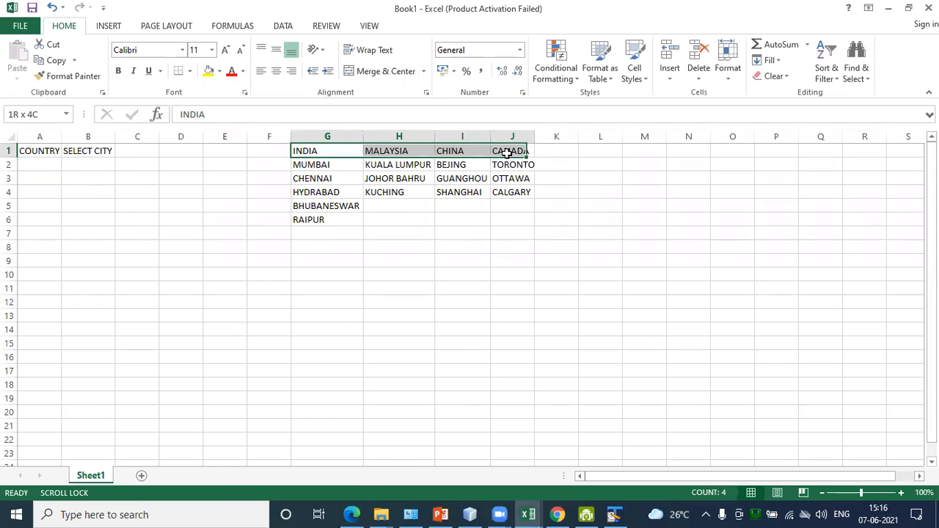
pyautogui.click(33, 164)
pyautogui.moveTo(323, 152); pyautogui.dragTo(529, 162)
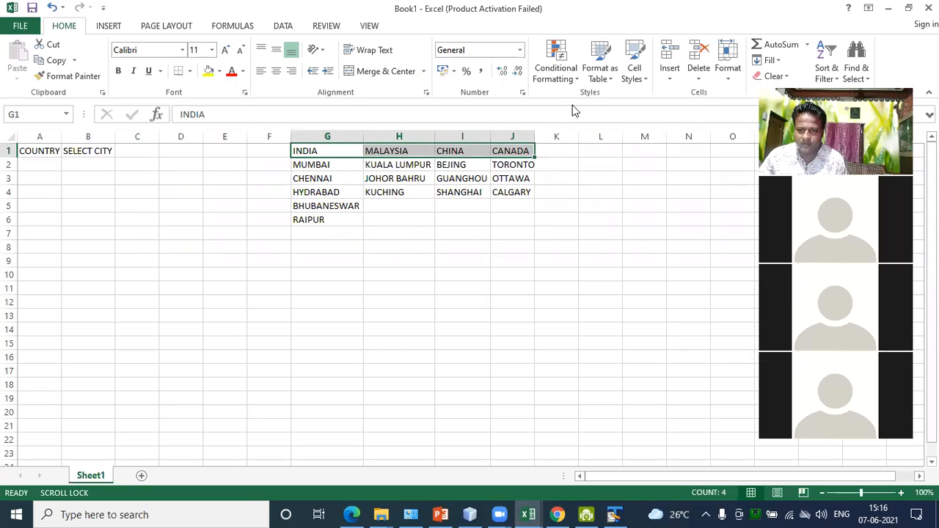
pyautogui.click(285, 27)
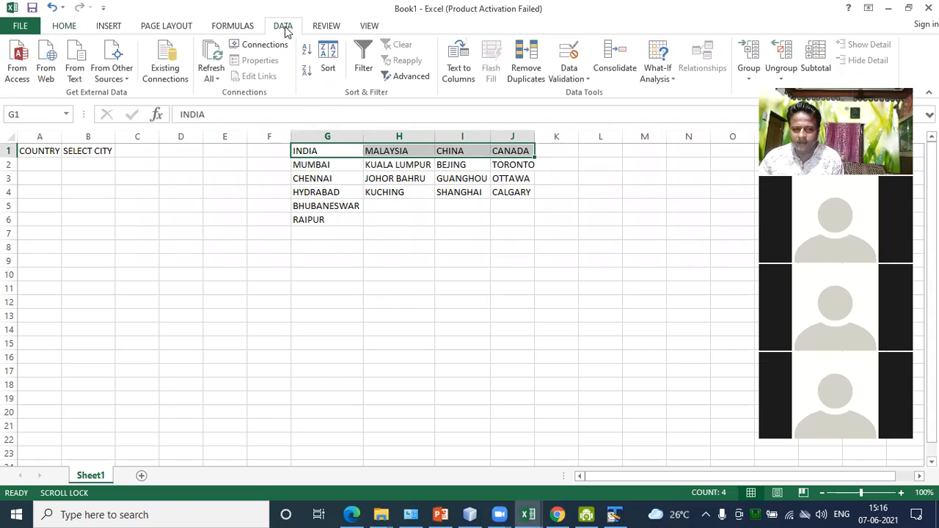
pyautogui.click(584, 80)
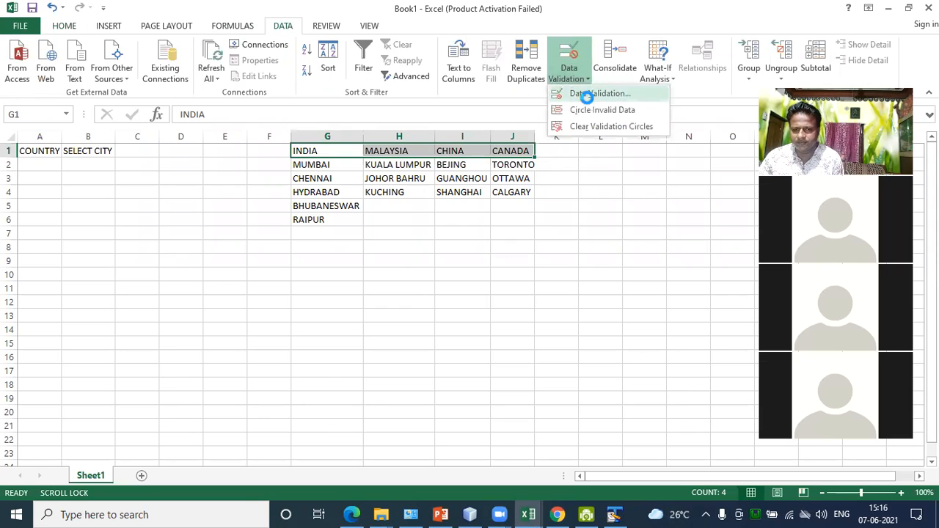
pyautogui.click(587, 93)
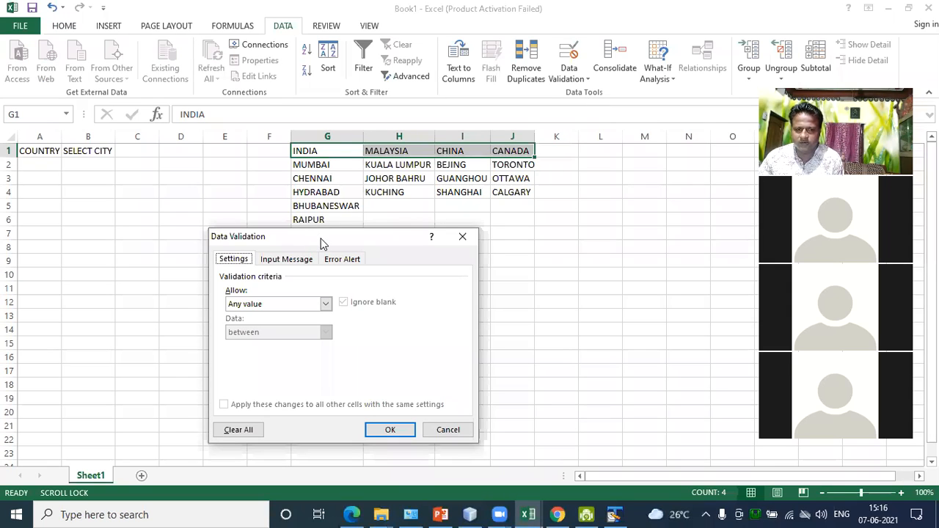
pyautogui.moveTo(320, 243); pyautogui.dragTo(411, 79)
pyautogui.click(554, 78)
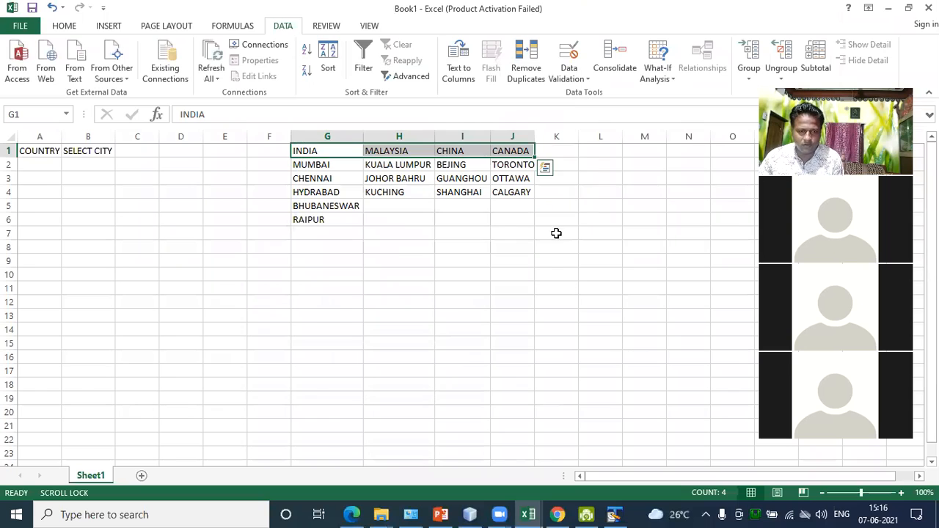
pyautogui.click(555, 232)
# Try to name the whole country and city table, G1:J6, as country
pyautogui.moveTo(304, 152); pyautogui.dragTo(513, 220)
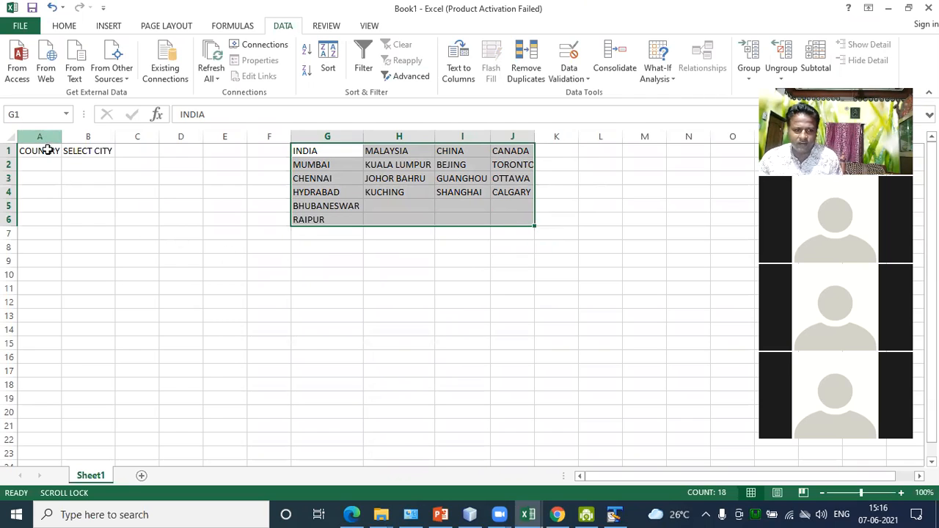
pyautogui.click(22, 113)
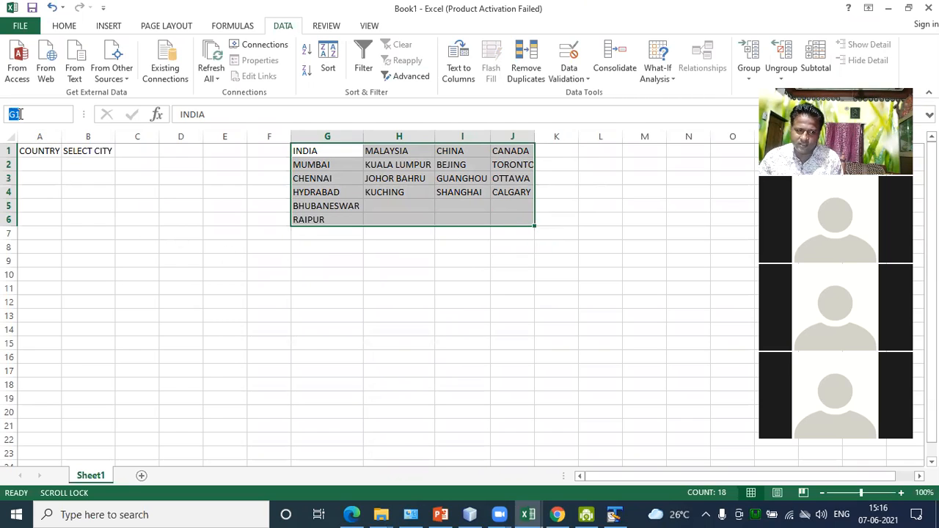
pyautogui.press('BackSpace')
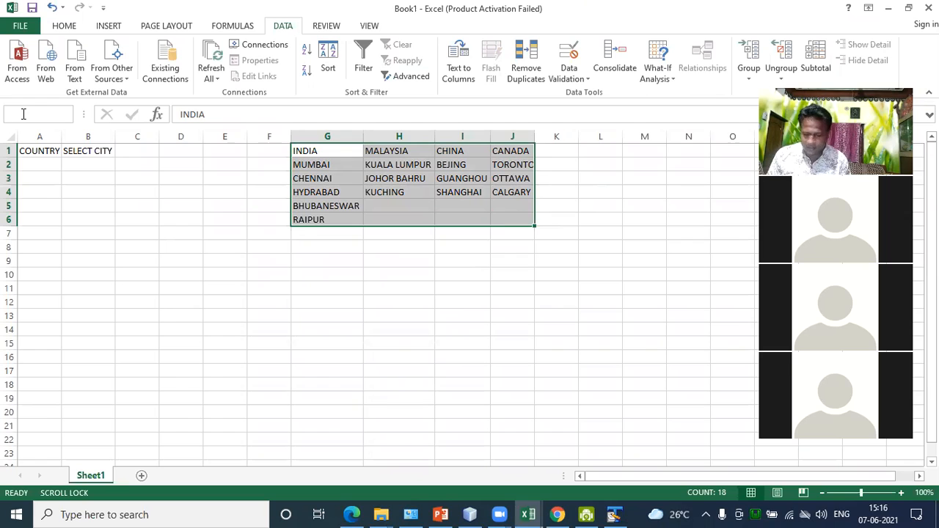
pyautogui.write('cou')
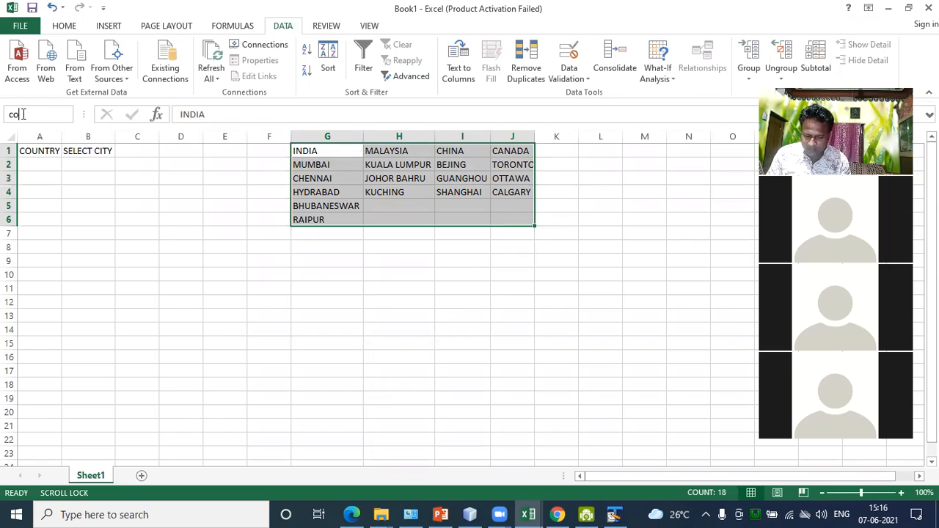
pyautogui.write('ntry')
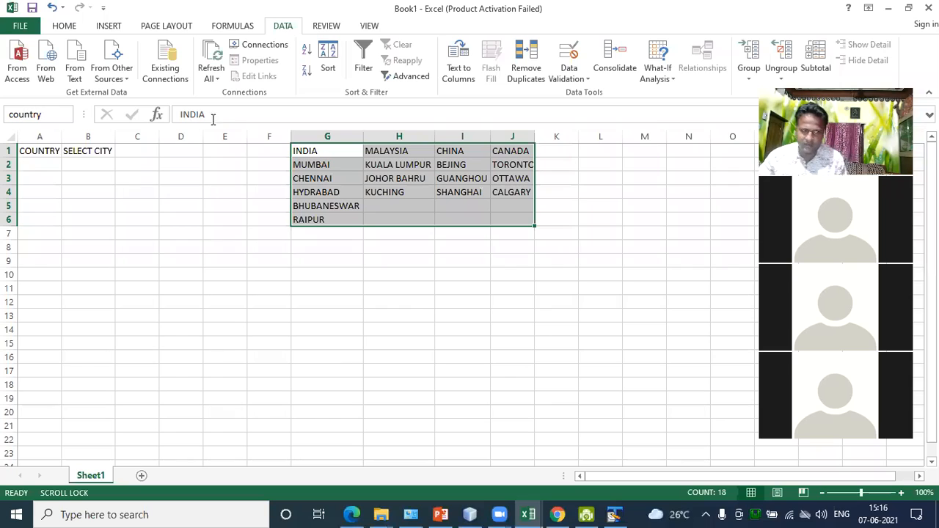
pyautogui.click(143, 218)
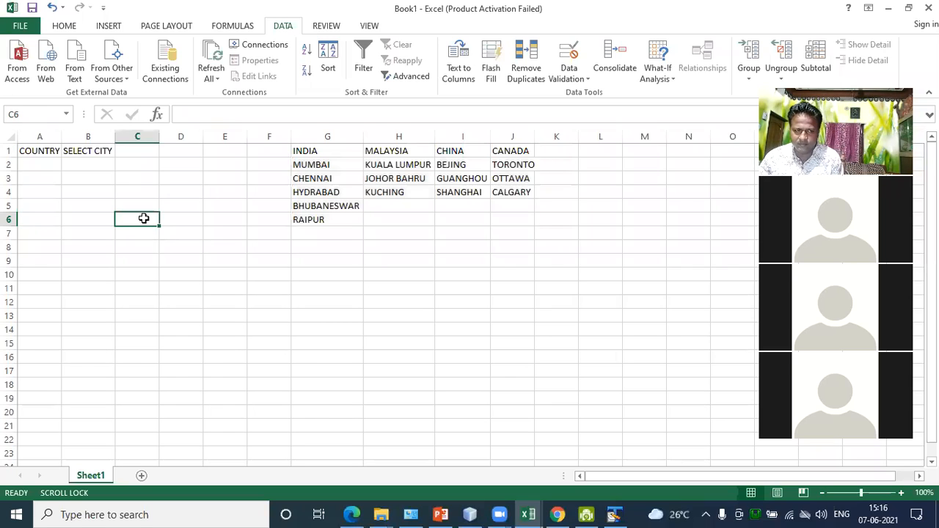
# Define the name country for the country headings in range G1:J1
pyautogui.moveTo(296, 151); pyautogui.dragTo(514, 147)
pyautogui.click(37, 118)
pyautogui.press('BackSpace')
pyautogui.write('country')
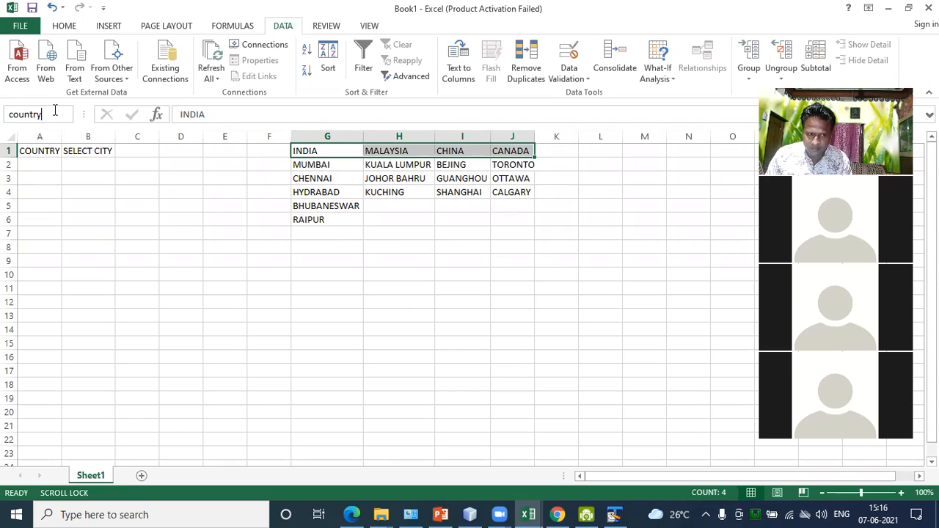
pyautogui.press('Return')
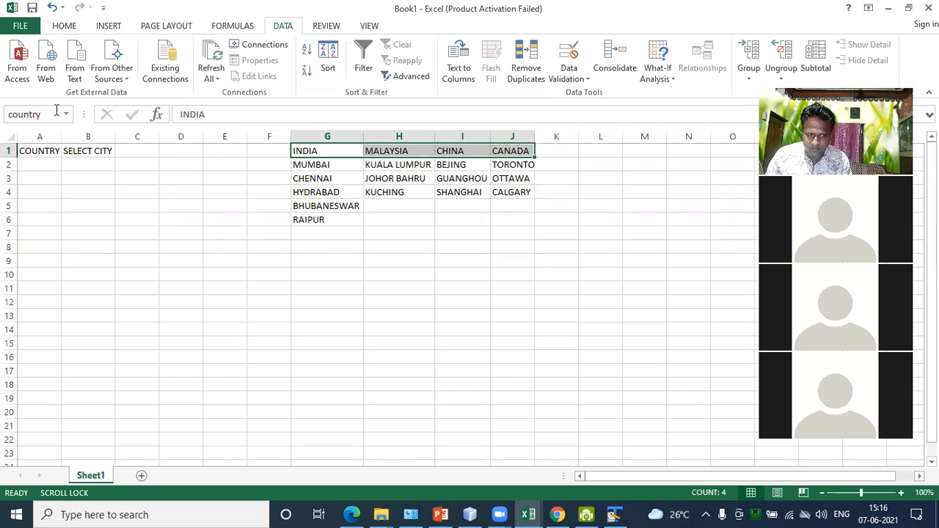
pyautogui.click(149, 204)
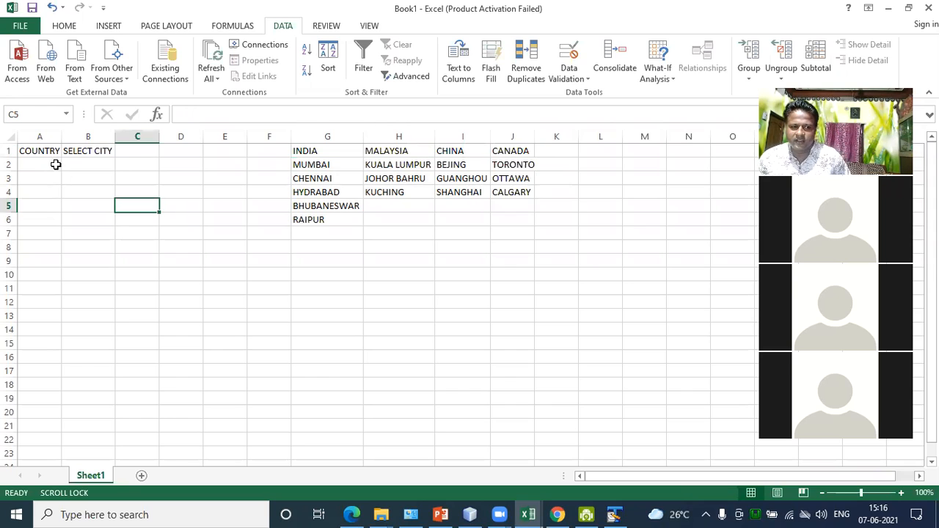
# Start a data validation rule for cell A2 under the COUNTRY heading and allow only List entries
pyautogui.click(28, 162)
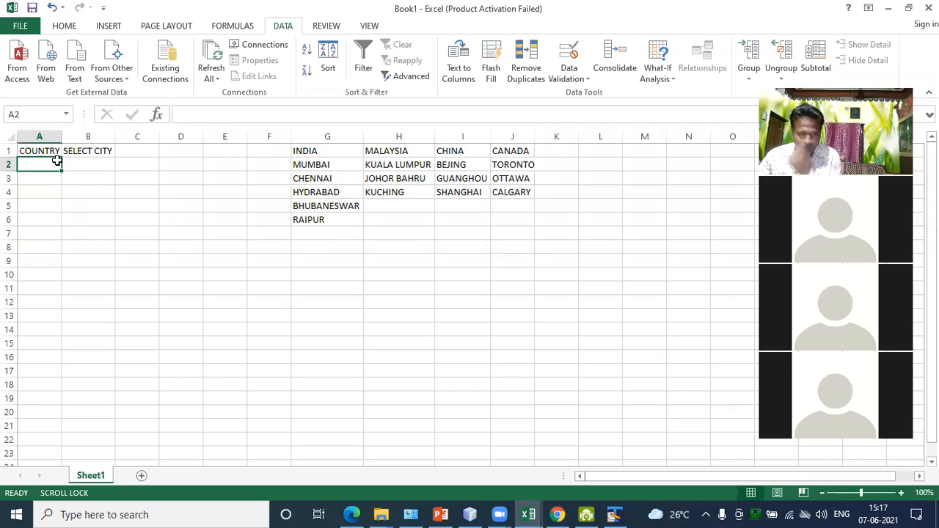
pyautogui.click(568, 53)
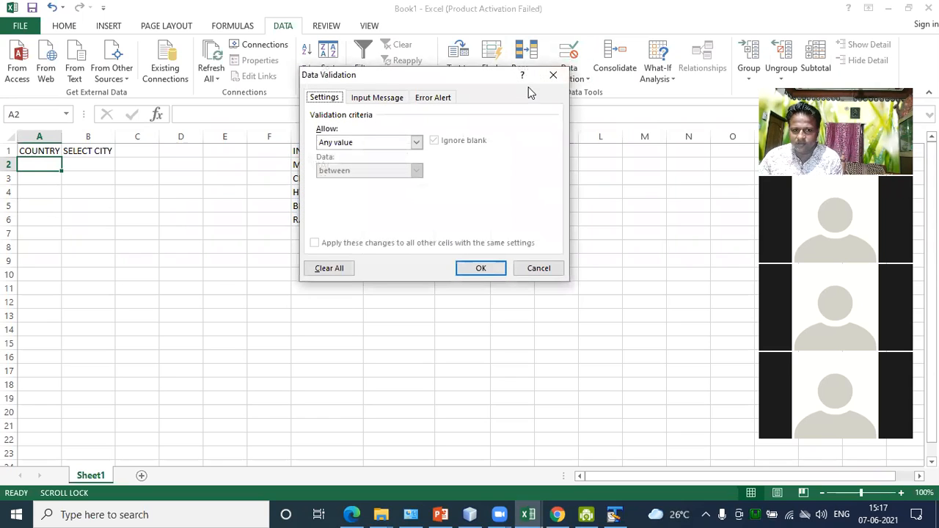
pyautogui.click(371, 104)
pyautogui.click(340, 101)
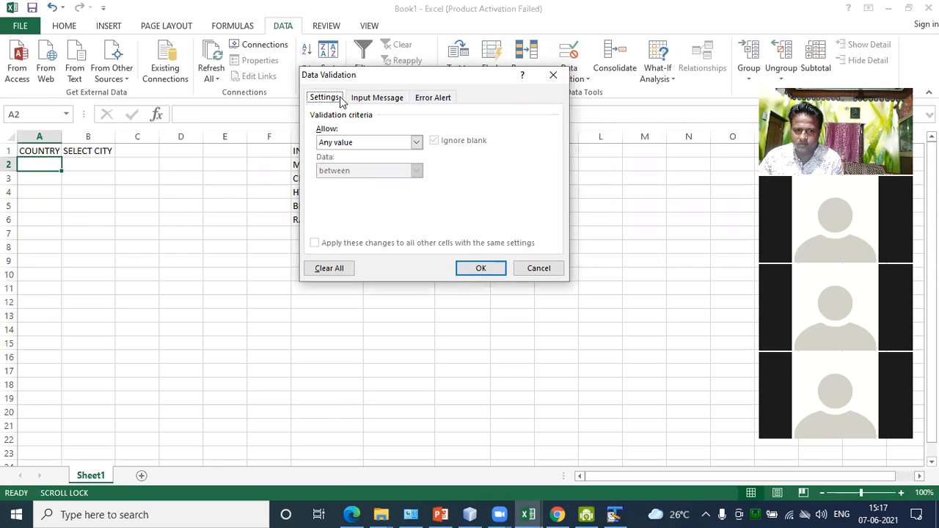
pyautogui.click(360, 143)
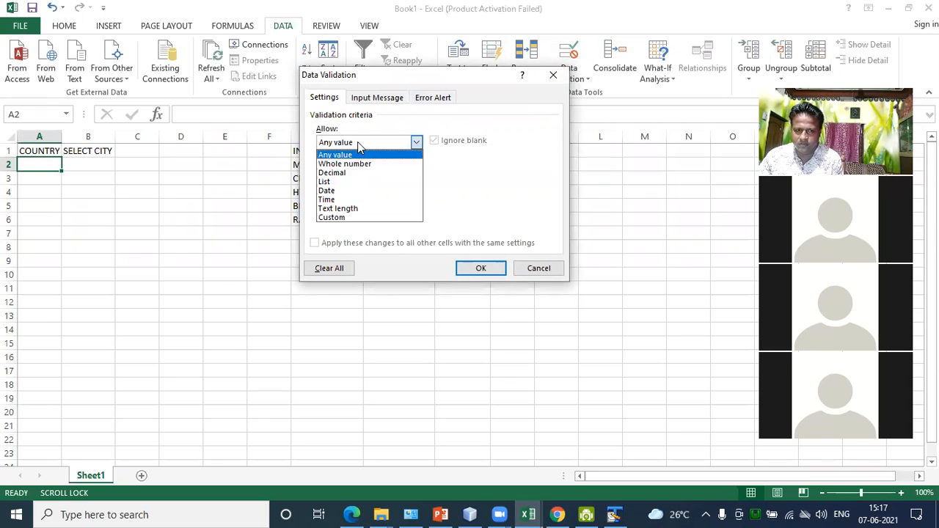
pyautogui.click(348, 182)
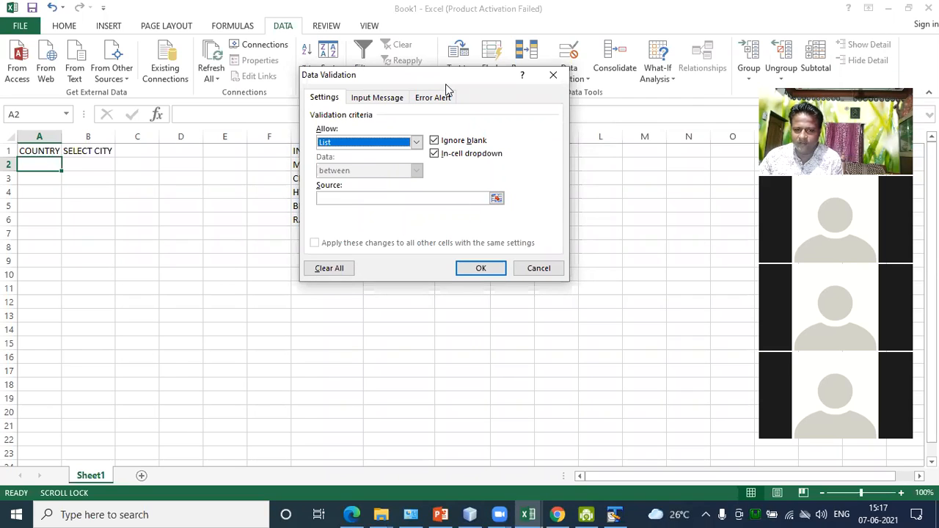
# Set the list source to the country headings in G1:J1 as =country and apply the validation to cell A2
pyautogui.moveTo(445, 83); pyautogui.dragTo(625, 170)
pyautogui.click(555, 285)
pyautogui.write('=')
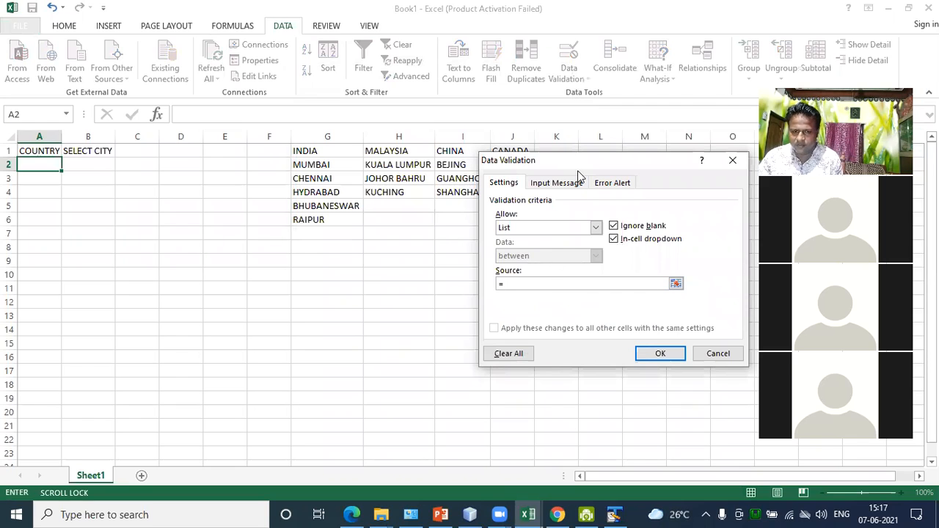
pyautogui.moveTo(578, 176); pyautogui.dragTo(534, 256)
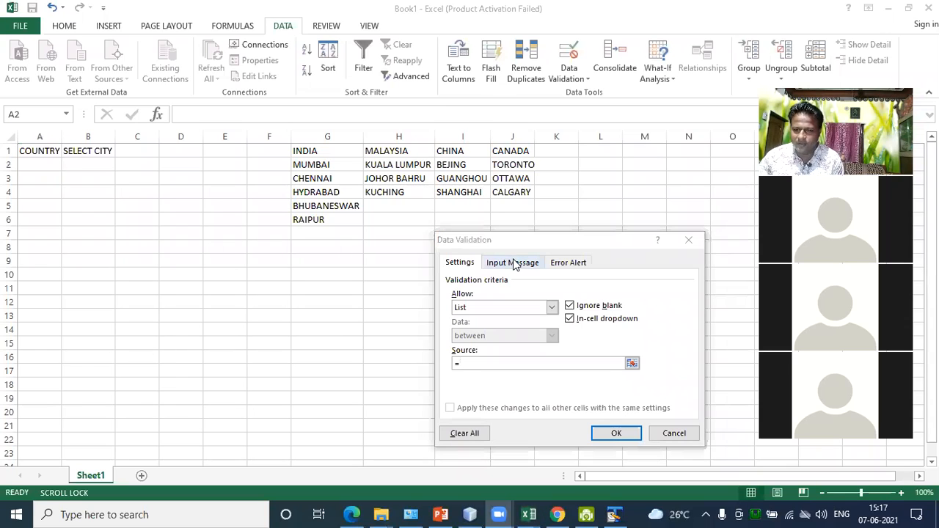
pyautogui.click(483, 364)
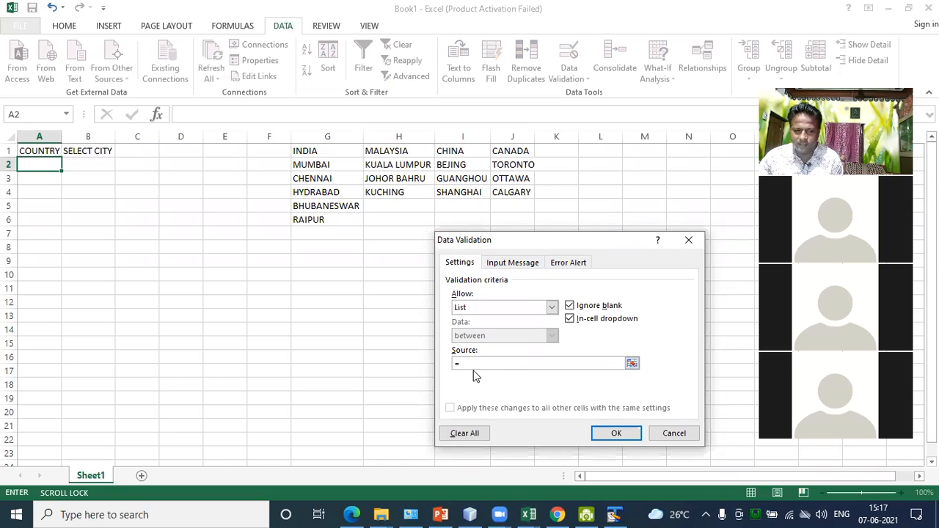
pyautogui.moveTo(308, 151); pyautogui.dragTo(513, 151)
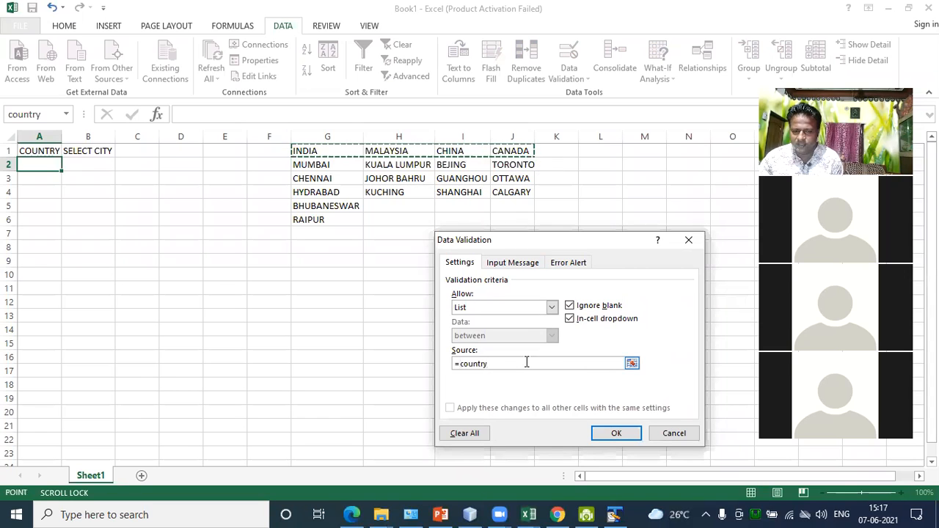
pyautogui.press('Return')
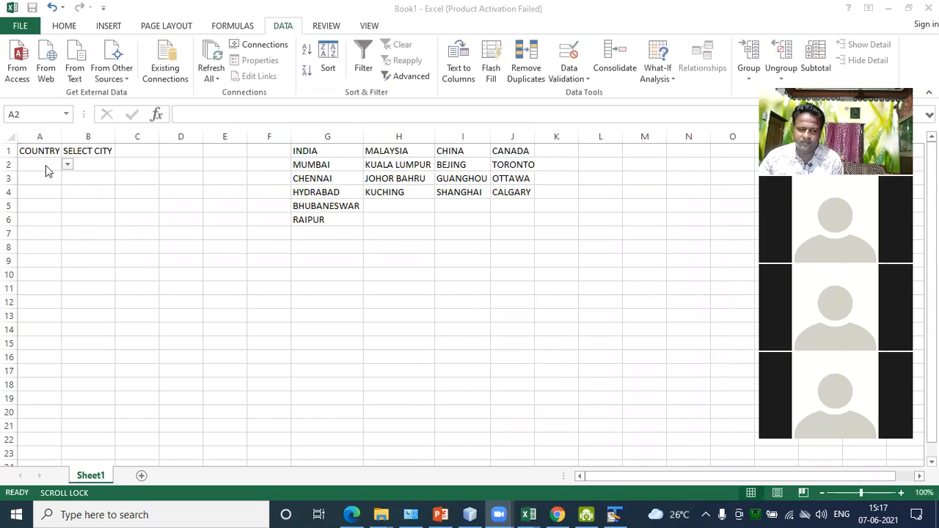
# Try different countries from the validated list in cell A2, finish on CANADA, and autofit the width of column A
pyautogui.click(66, 165)
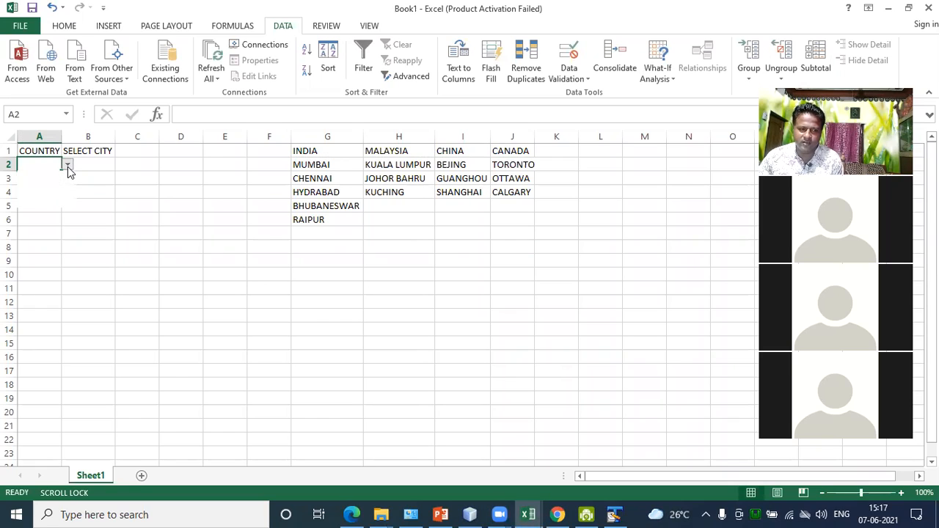
pyautogui.click(55, 177)
pyautogui.click(67, 165)
pyautogui.click(59, 184)
pyautogui.click(67, 164)
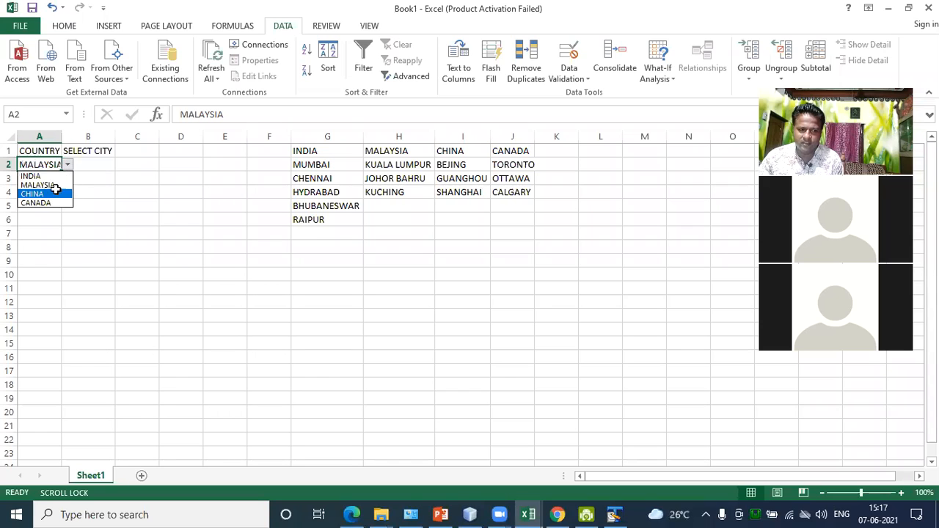
pyautogui.click(56, 192)
pyautogui.click(65, 169)
pyautogui.click(55, 162)
pyautogui.click(67, 165)
pyautogui.click(94, 165)
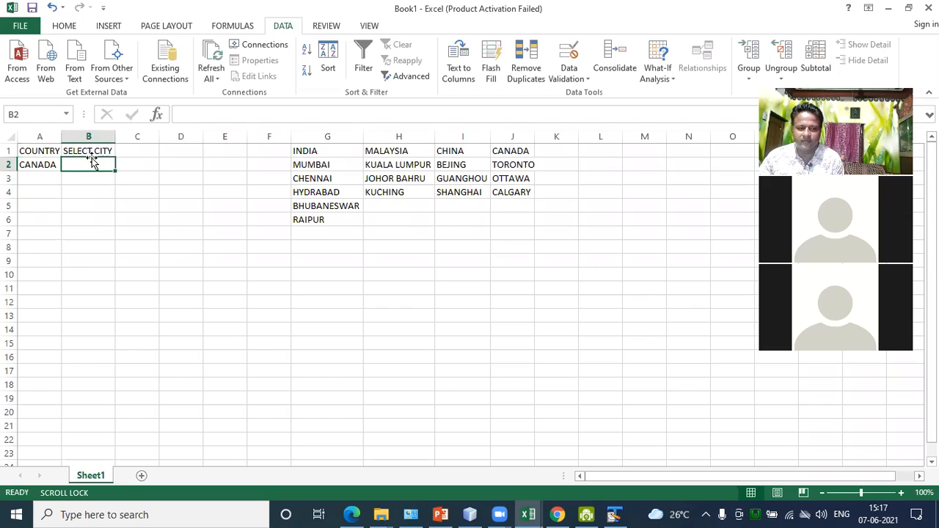
pyautogui.doubleClick(64, 138)
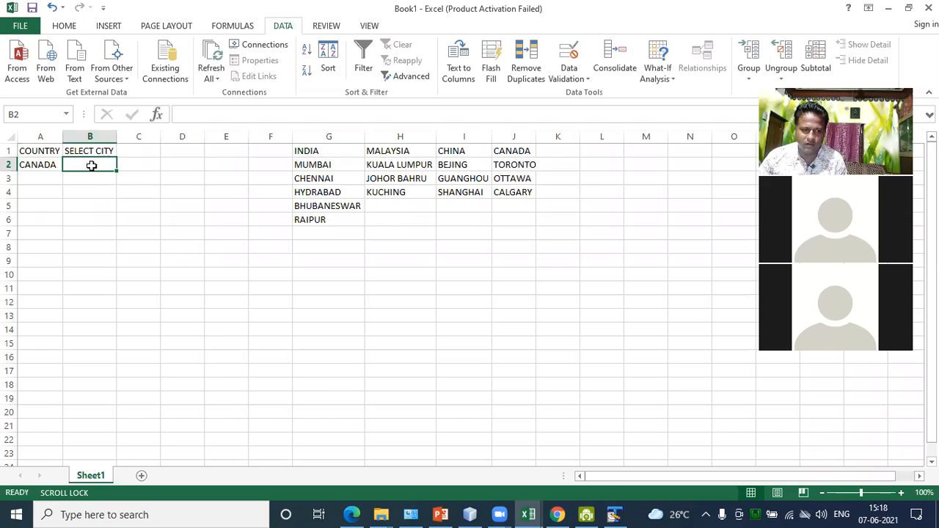
# Start an OFFSET formula in cell B5
pyautogui.click(79, 210)
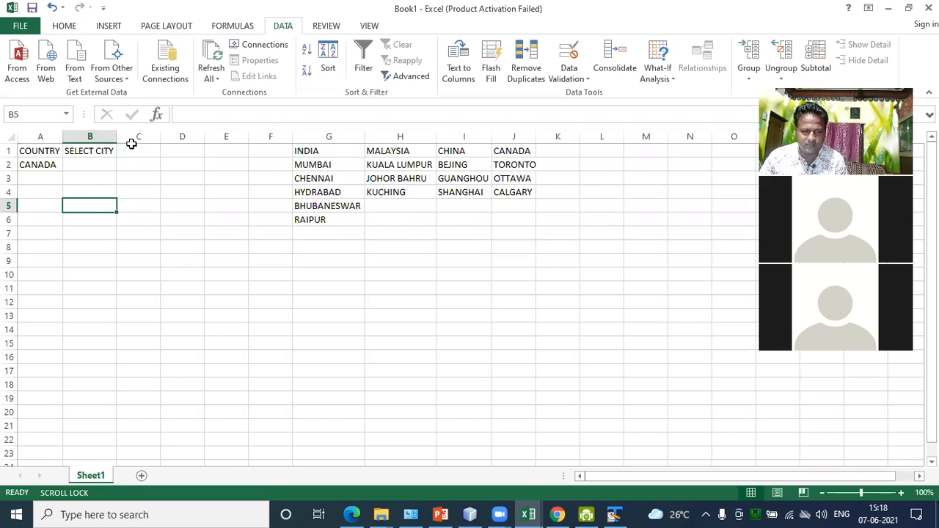
pyautogui.click(178, 116)
pyautogui.write('=')
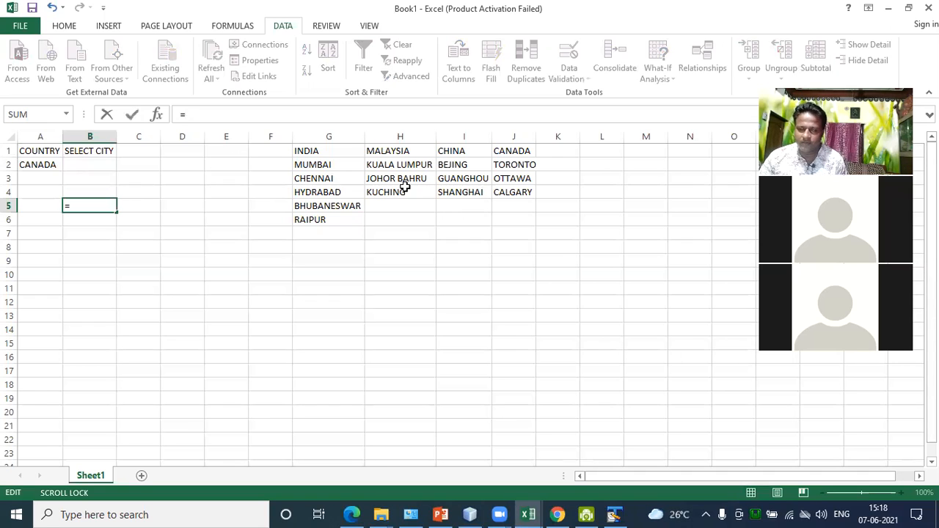
pyautogui.write('o')
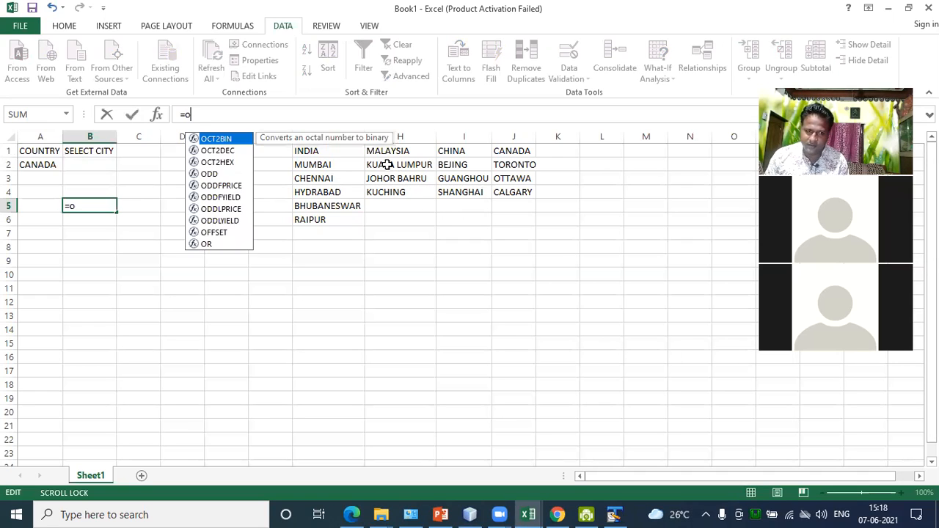
pyautogui.press('BackSpace')
pyautogui.write('o')
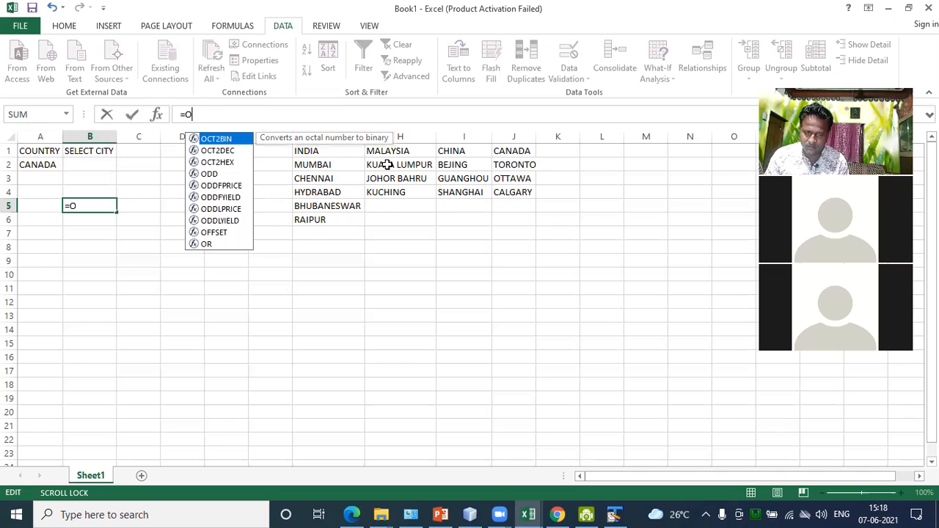
pyautogui.write('FFSET')
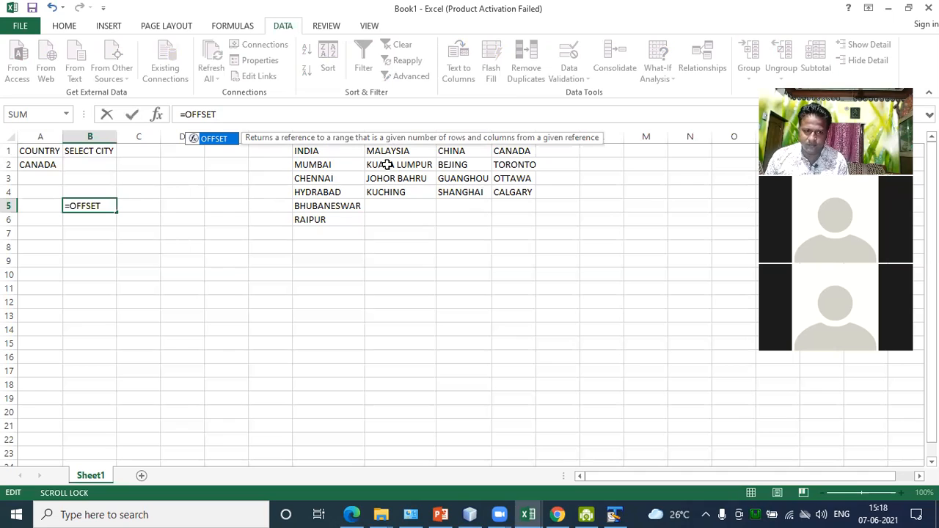
pyautogui.write('(')
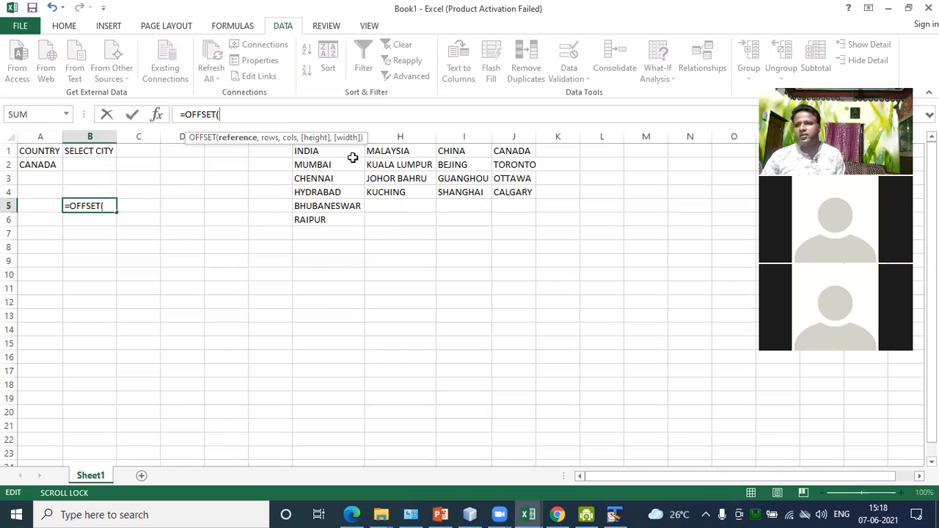
# Give the OFFSET formula the absolute reference $G$1 and a row offset of 1
pyautogui.click(330, 150)
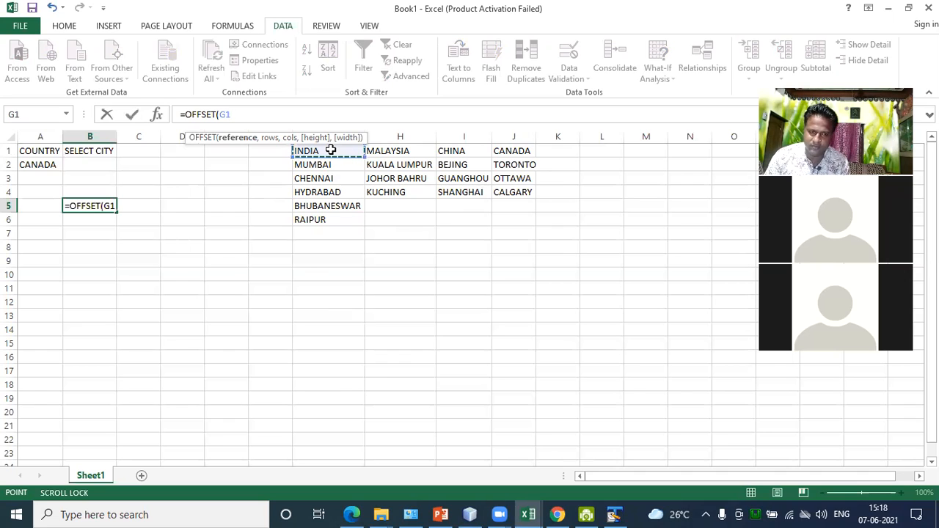
pyautogui.press('F4')
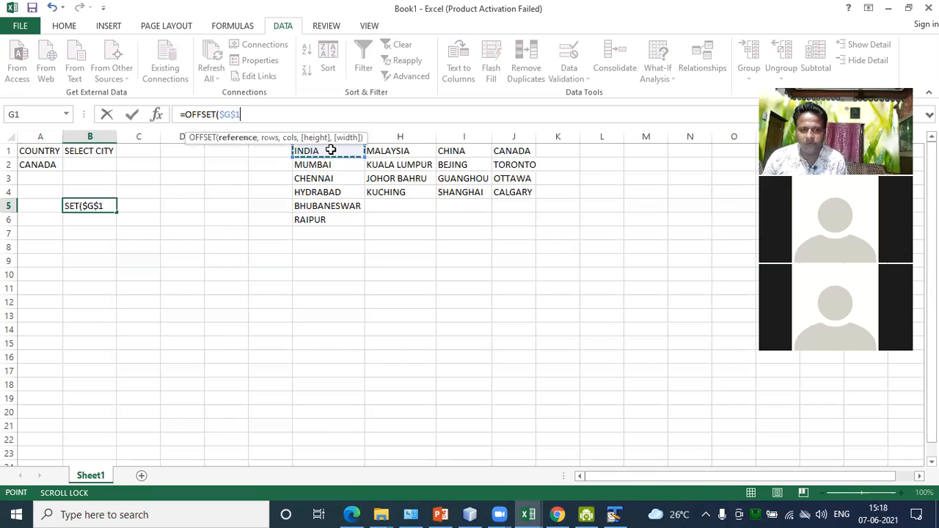
pyautogui.write(',')
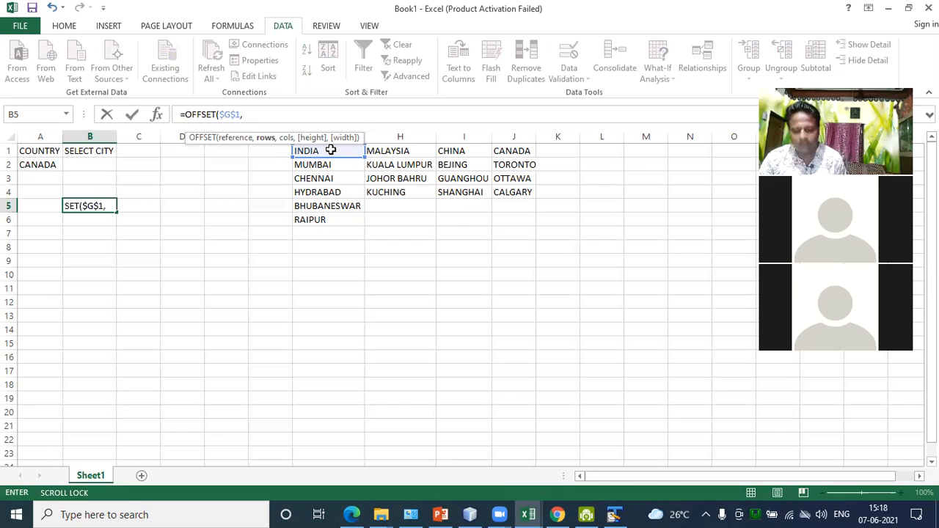
pyautogui.write('1')
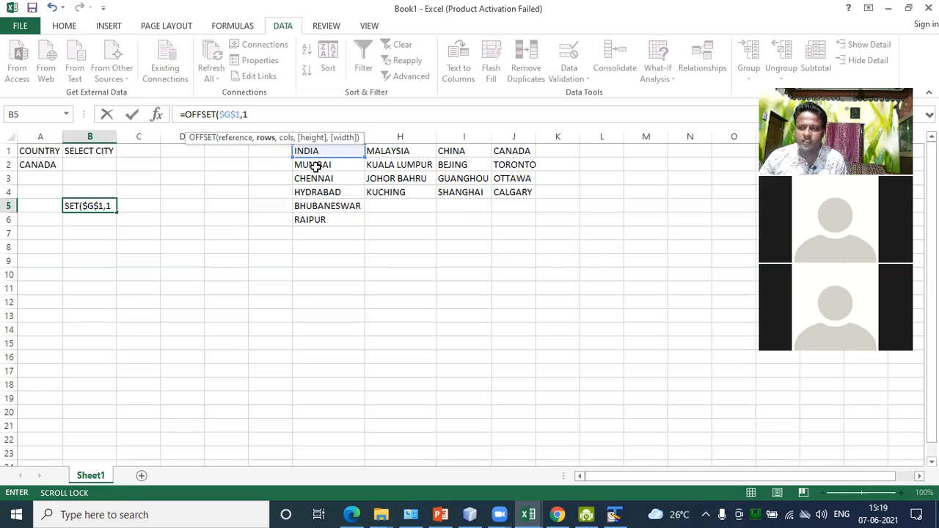
pyautogui.write(',')
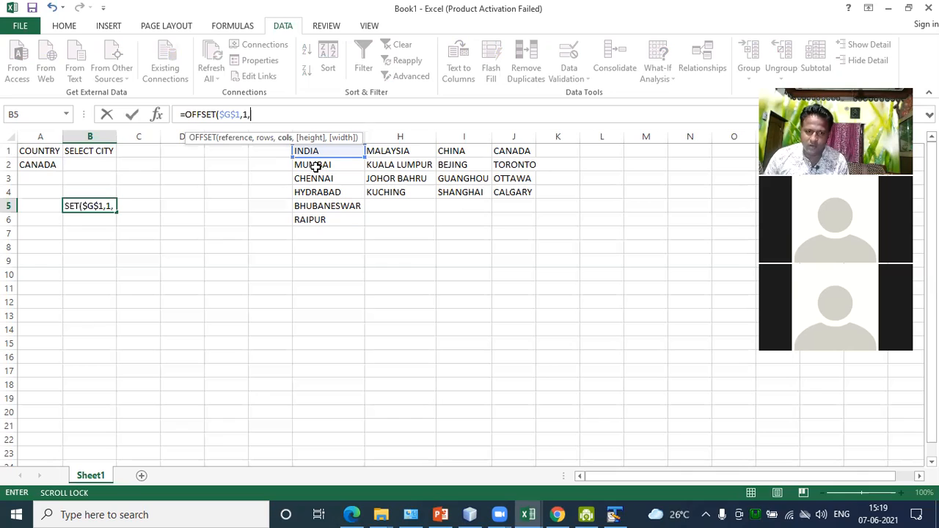
# Use MATCH($A$2,country,0) as the column offset of the OFFSET formula in B5, taking the country headings in G1:J1 as lookup array
pyautogui.write('MATCH')
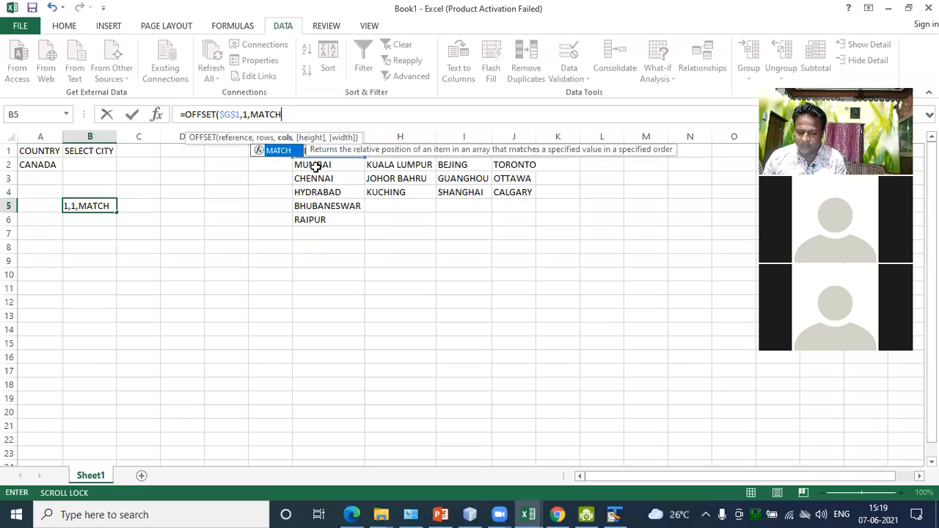
pyautogui.write('(')
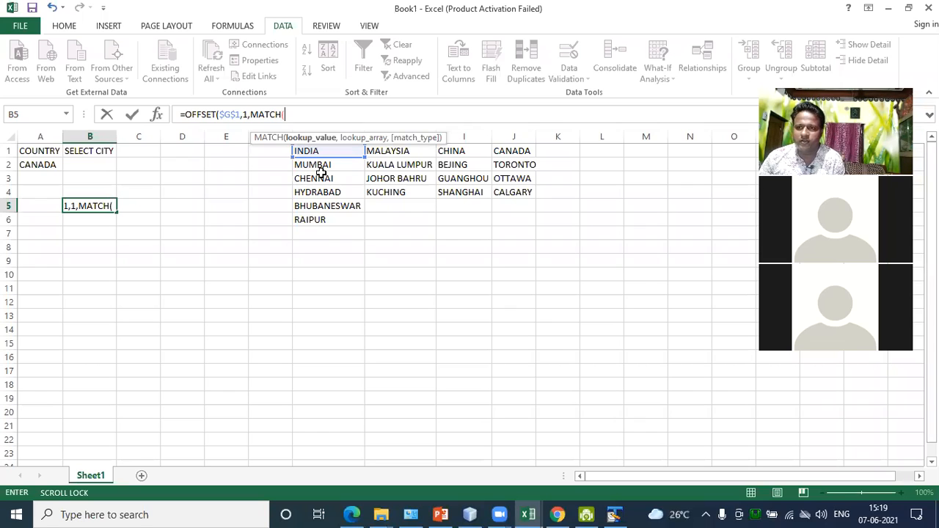
pyautogui.click(38, 165)
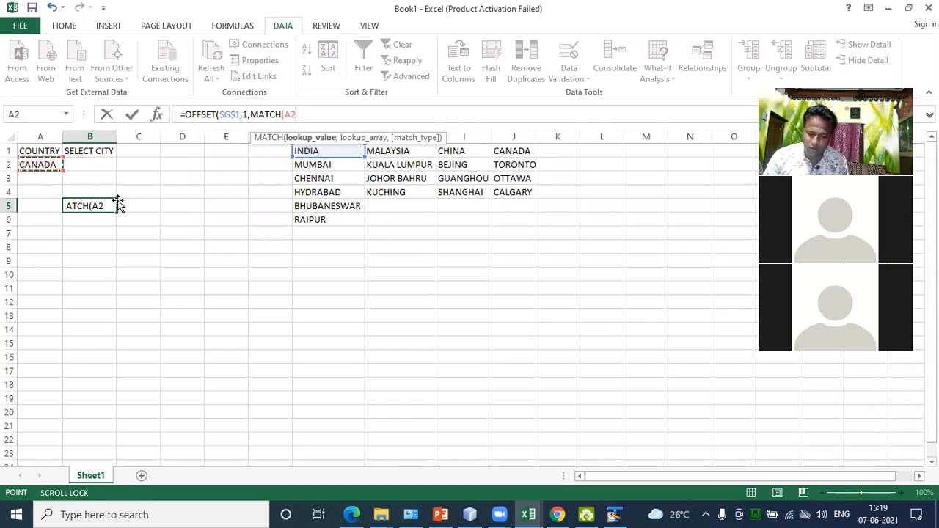
pyautogui.press('F4')
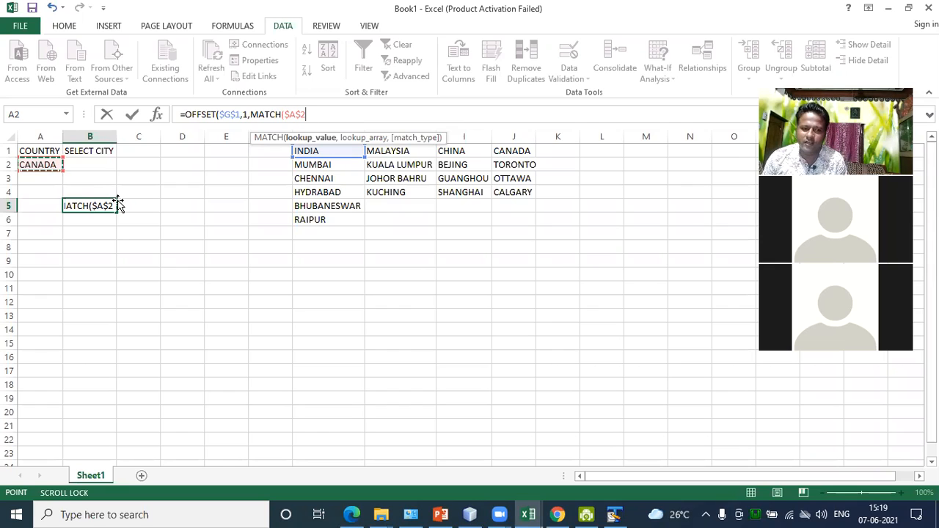
pyautogui.write(',')
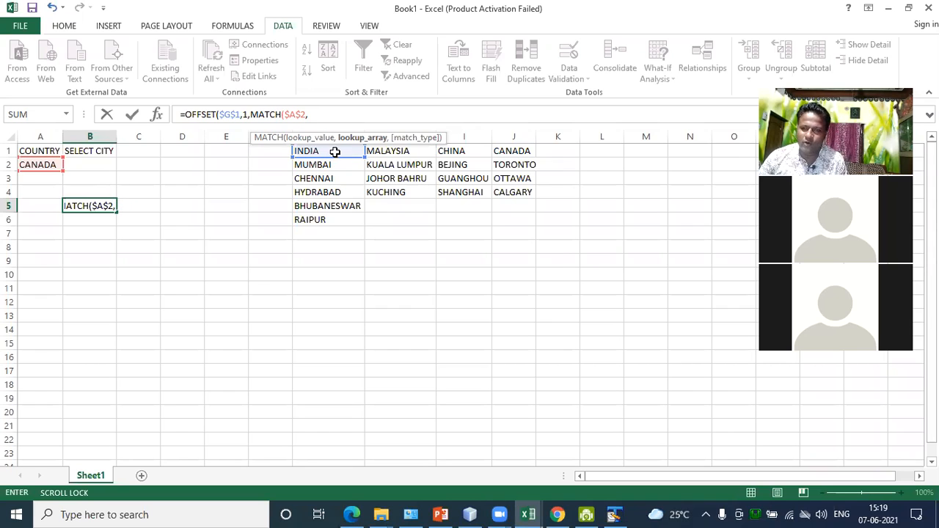
pyautogui.moveTo(335, 151); pyautogui.dragTo(513, 150)
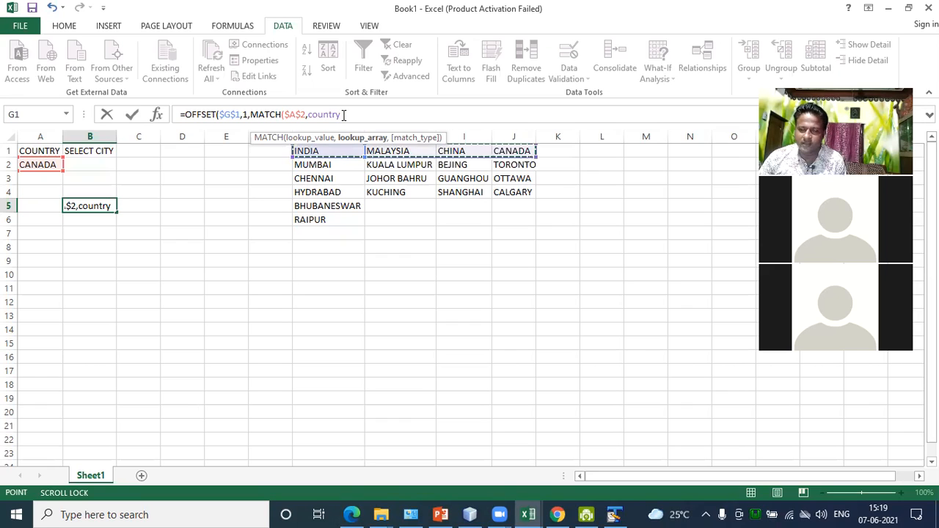
pyautogui.write(',')
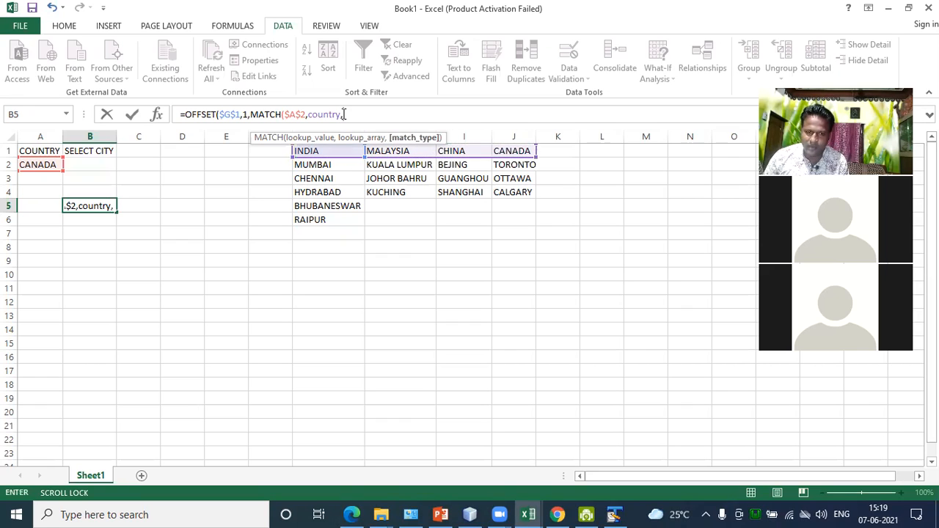
pyautogui.write('0')
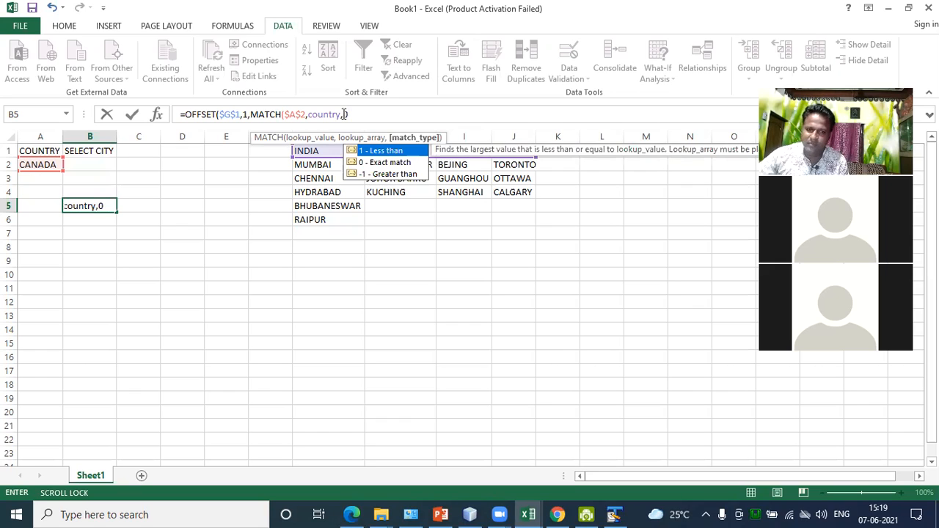
pyautogui.write(')')
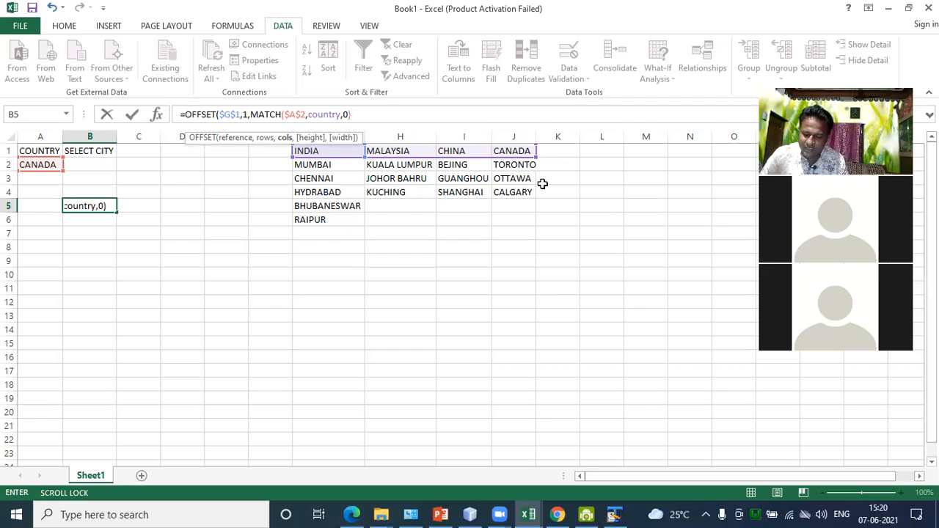
# Subtract 1 from the MATCH result, give OFFSET a height of 7 and a width of 1, and enter the formula in B5
pyautogui.write('-')
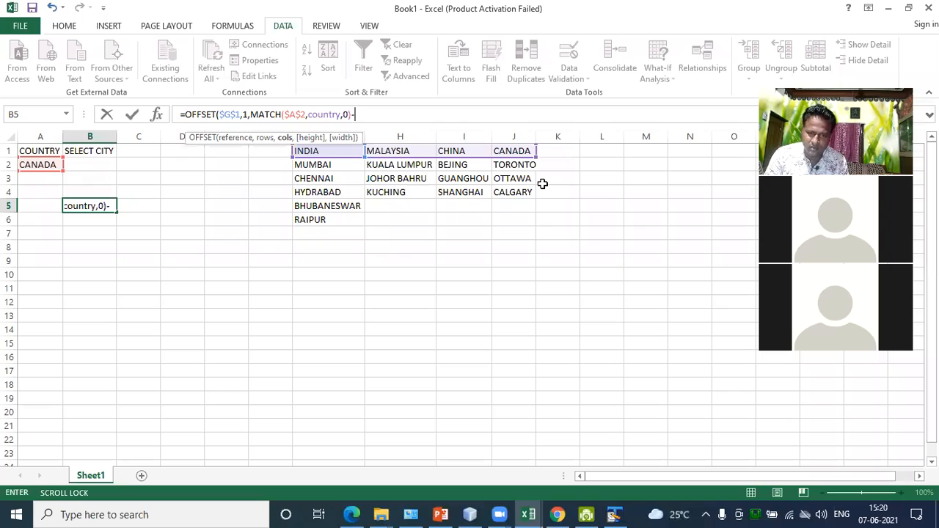
pyautogui.write('1')
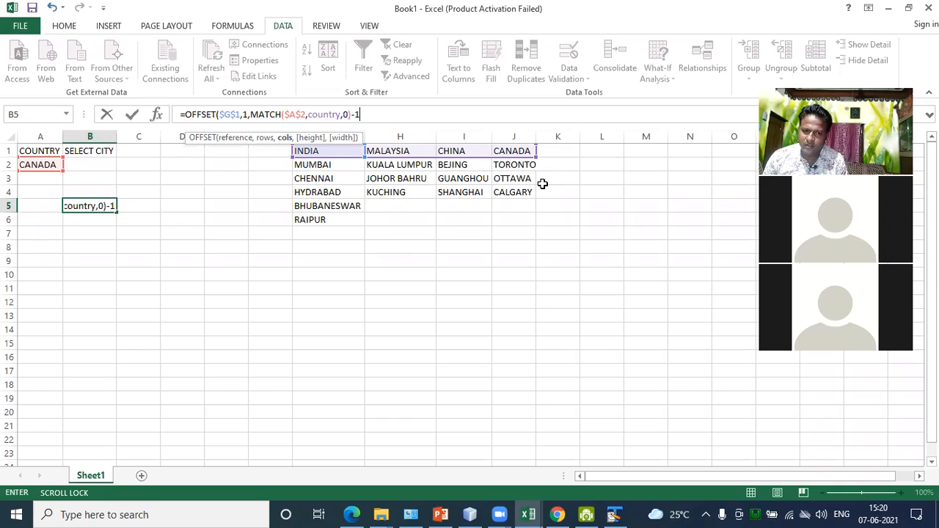
pyautogui.write(',')
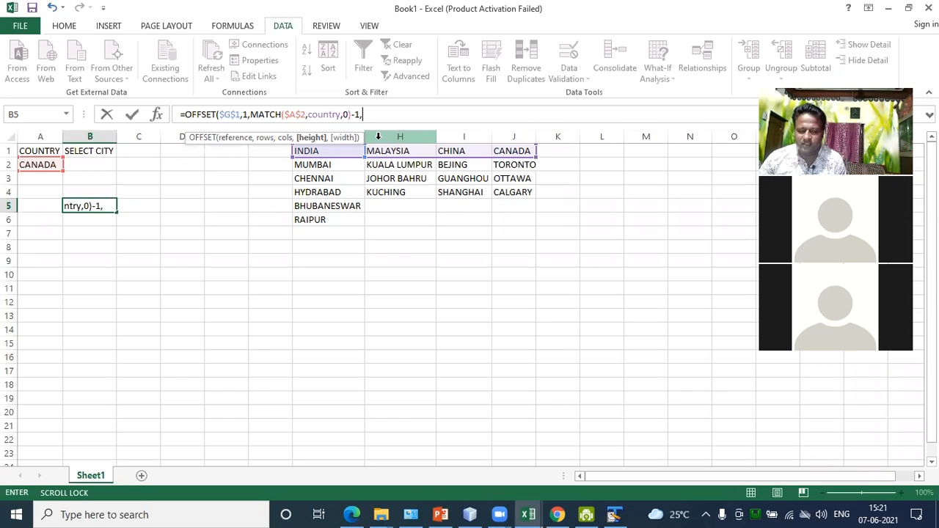
pyautogui.write('7')
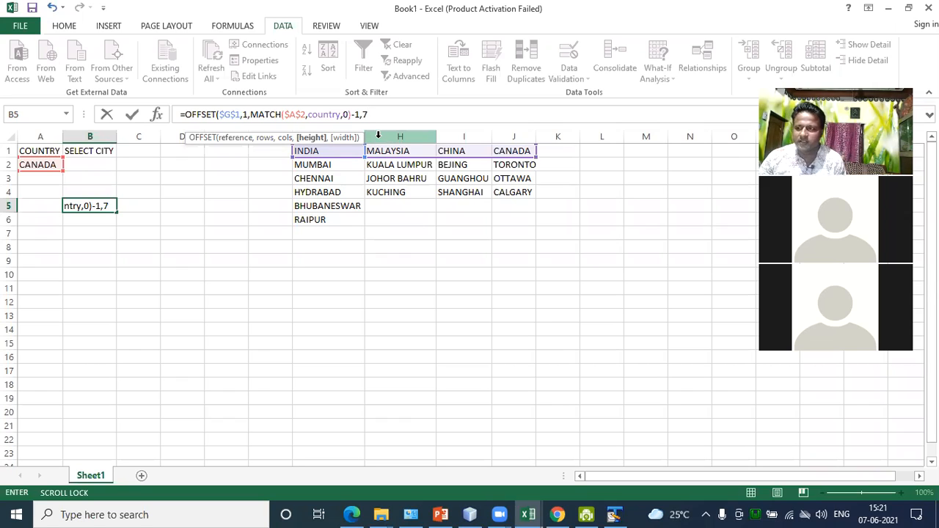
pyautogui.write(',')
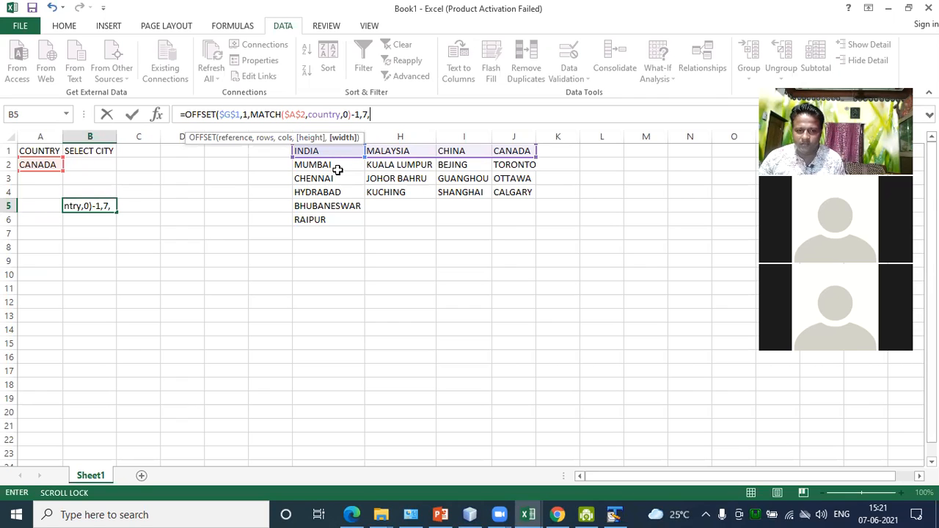
pyautogui.write('1')
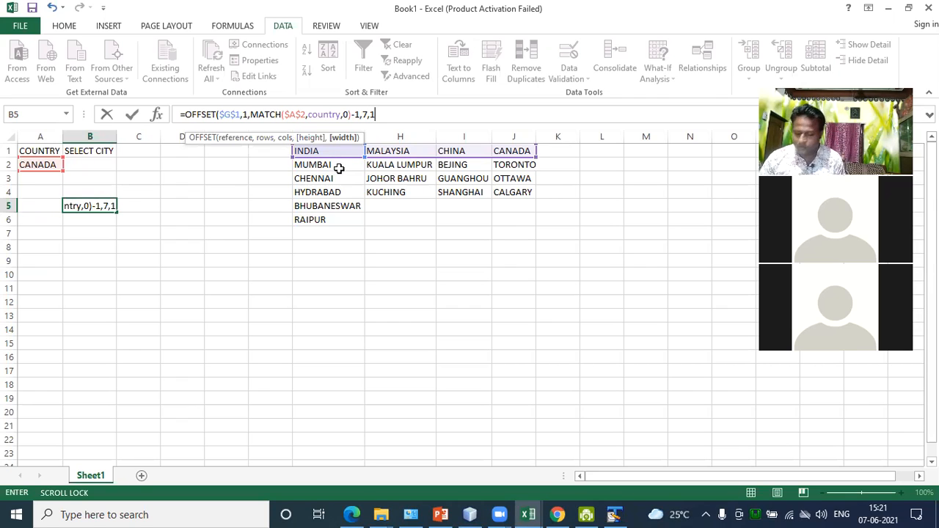
pyautogui.write(')')
pyautogui.press('Return')
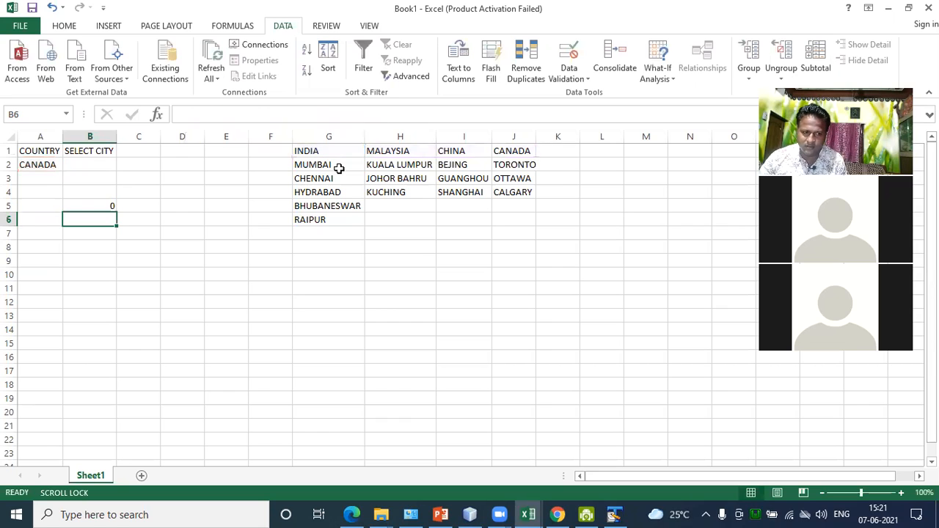
pyautogui.click(104, 208)
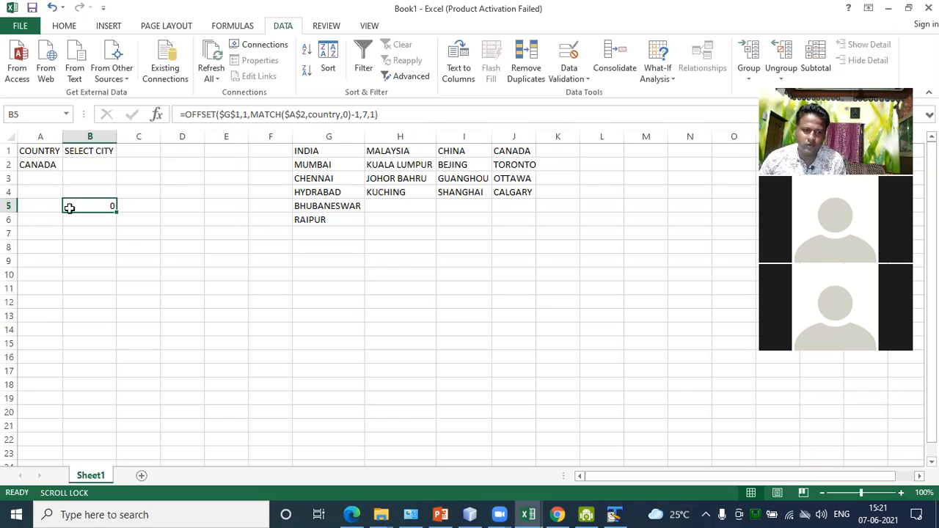
pyautogui.click(99, 229)
pyautogui.click(107, 204)
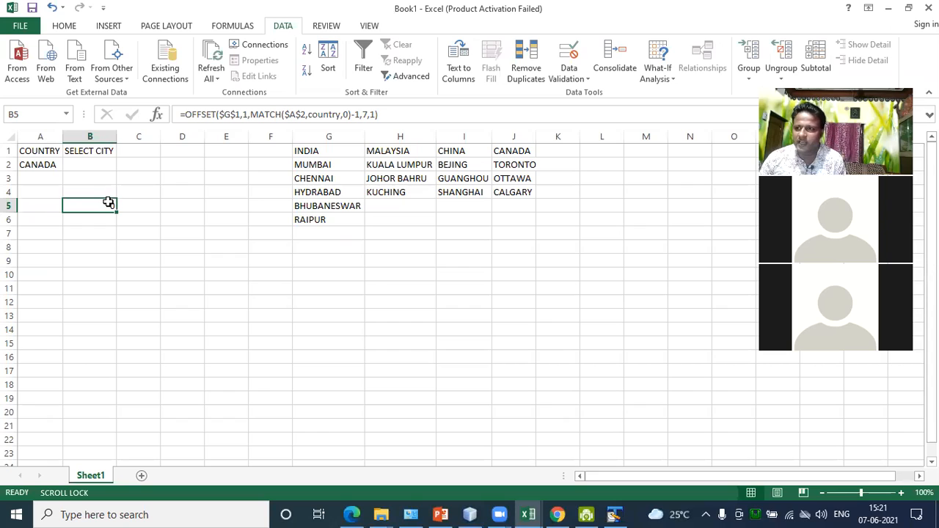
pyautogui.click(97, 160)
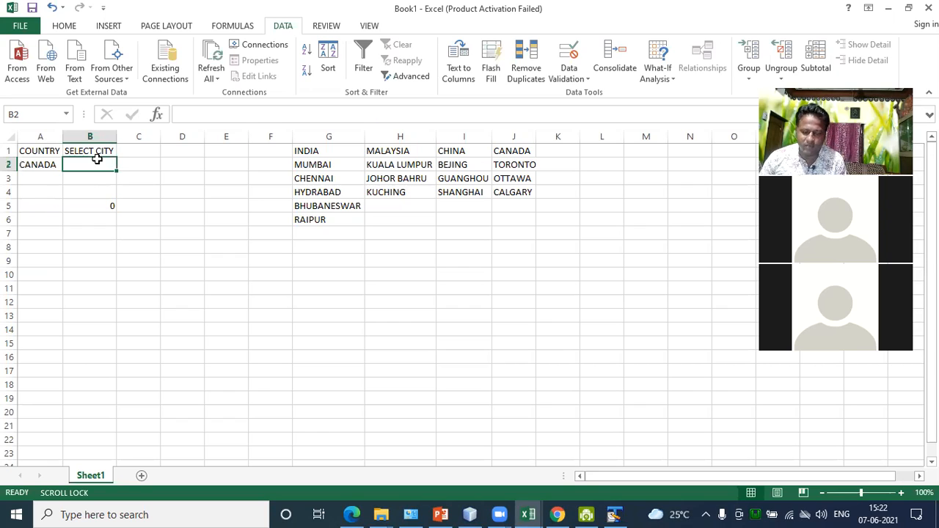
pyautogui.write('=')
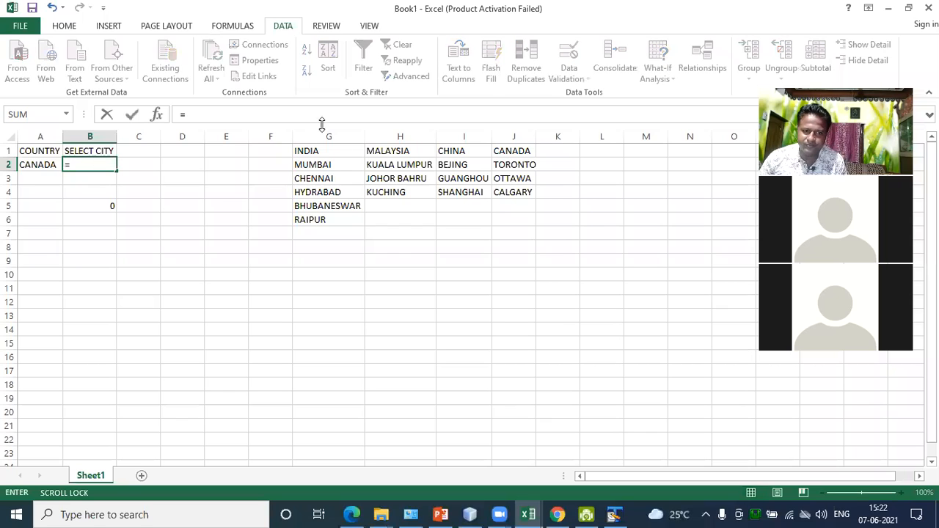
pyautogui.click(90, 206)
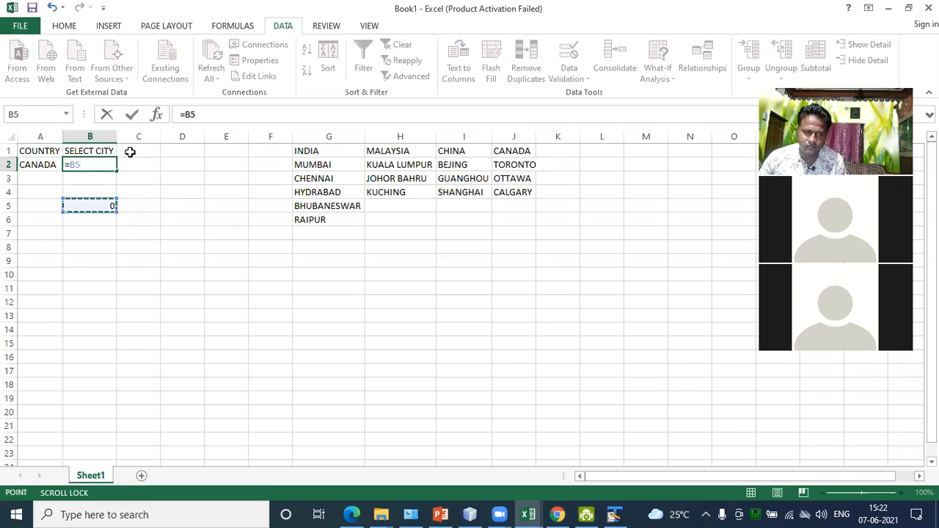
pyautogui.click(211, 113)
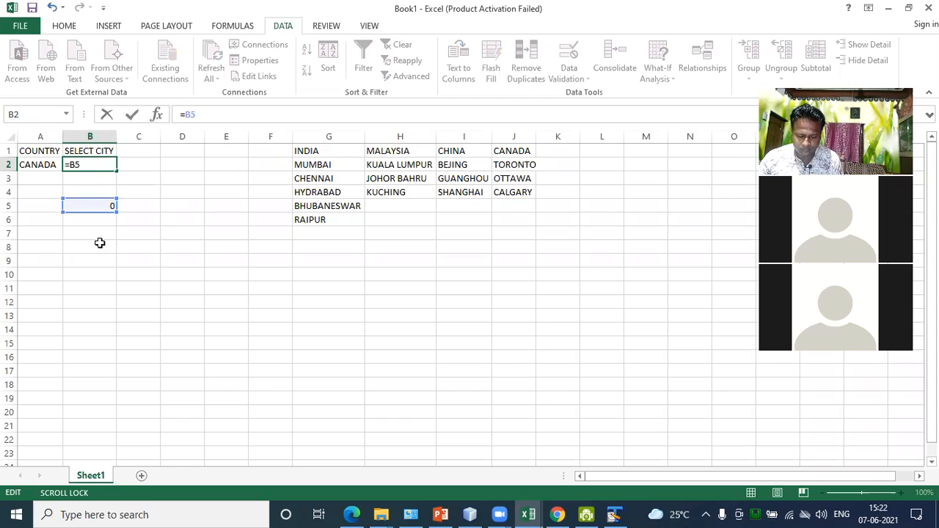
pyautogui.press('BackSpace')
pyautogui.press('BackSpace')
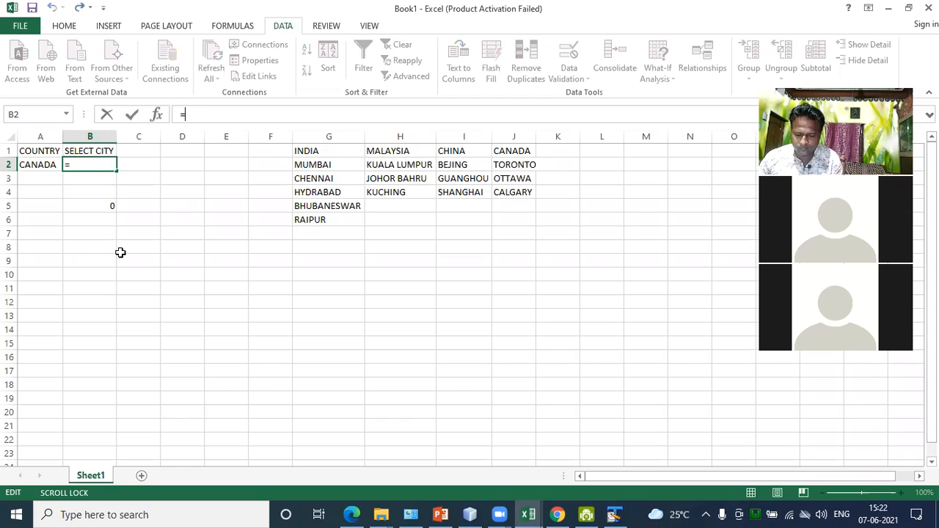
pyautogui.press('BackSpace')
pyautogui.click(122, 253)
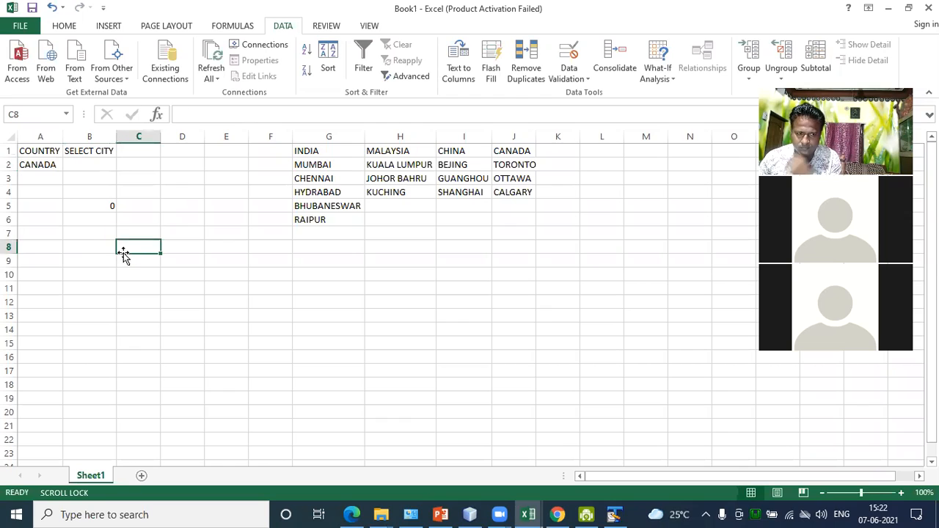
# Copy the full OFFSET formula text from cell B5 and leave the cell unchanged
pyautogui.click(104, 208)
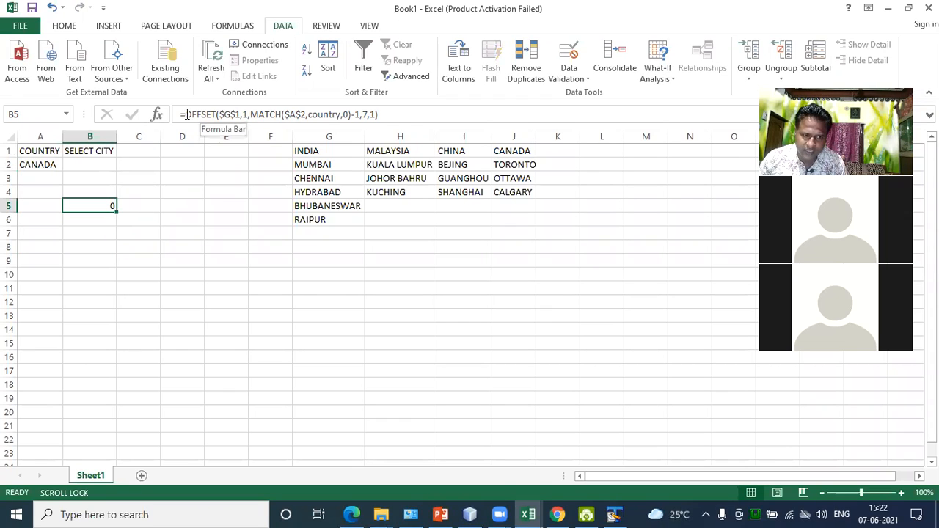
pyautogui.moveTo(179, 115); pyautogui.dragTo(380, 113)
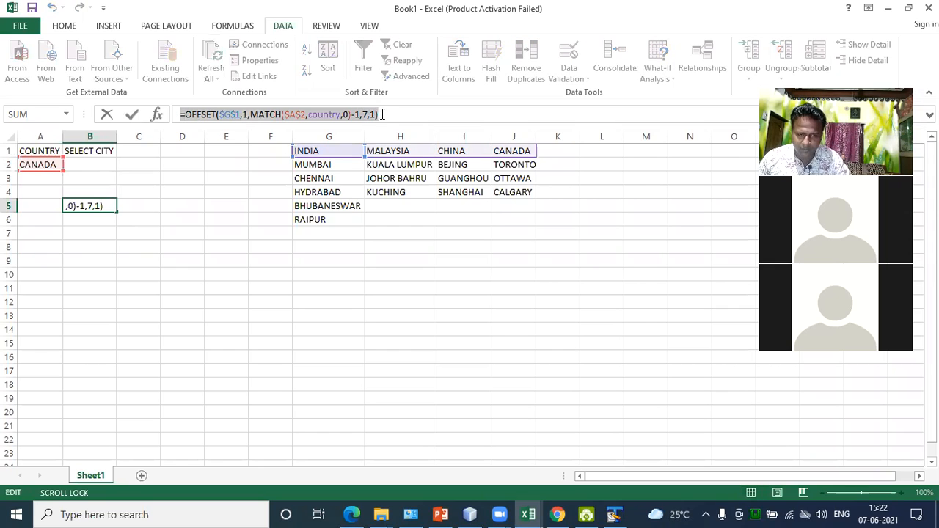
pyautogui.click(387, 115)
pyautogui.press('Return')
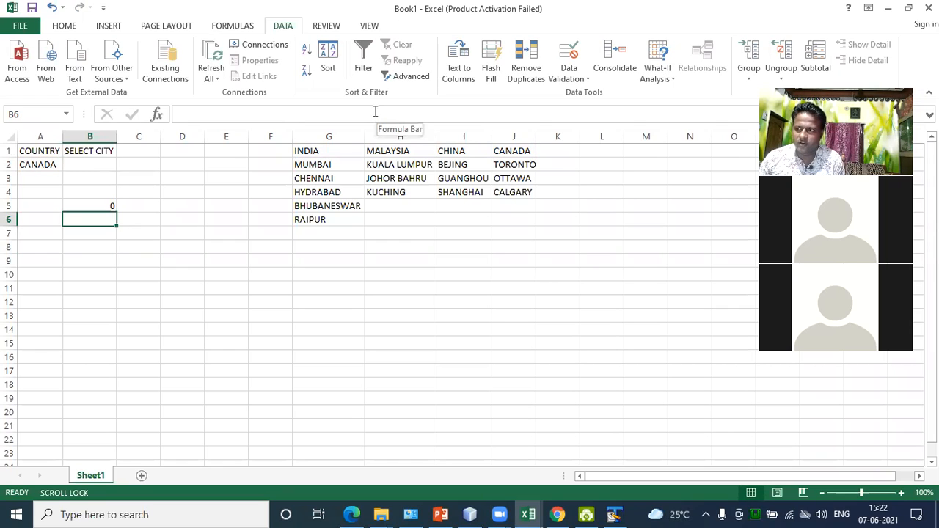
# Set up data validation for cell B2 under SELECT CITY with List as the allowed type
pyautogui.click(91, 165)
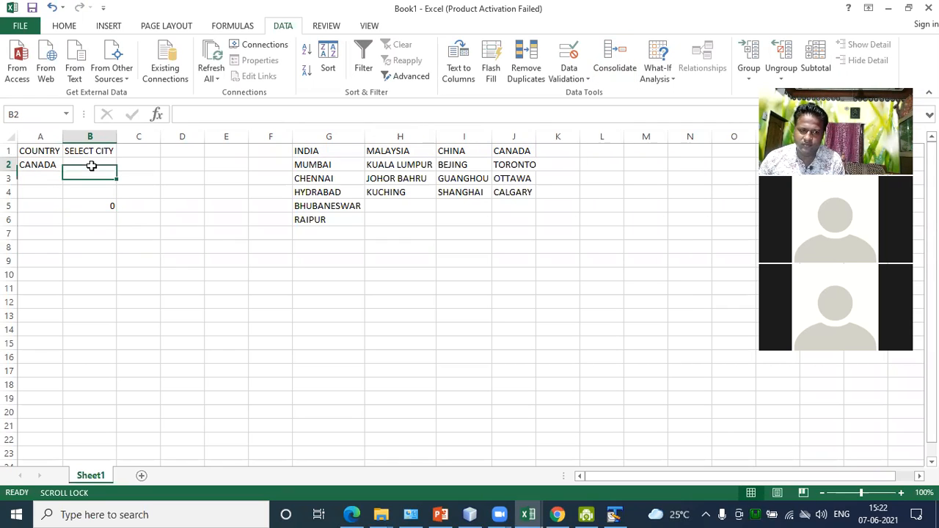
pyautogui.click(588, 79)
pyautogui.click(591, 93)
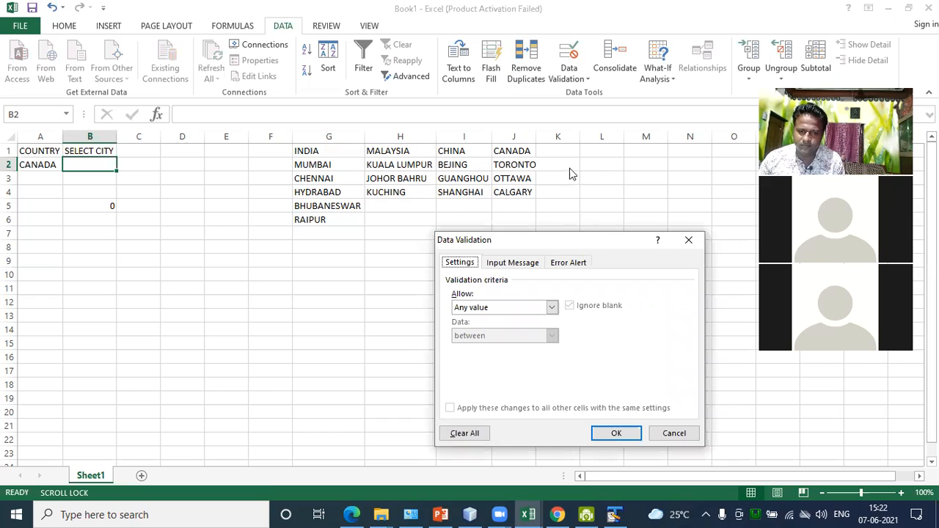
pyautogui.click(516, 301)
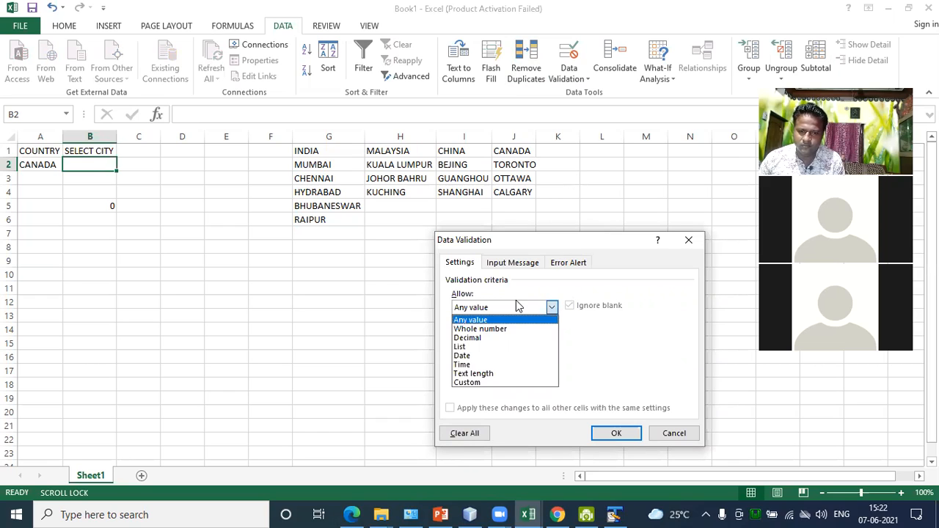
pyautogui.click(484, 347)
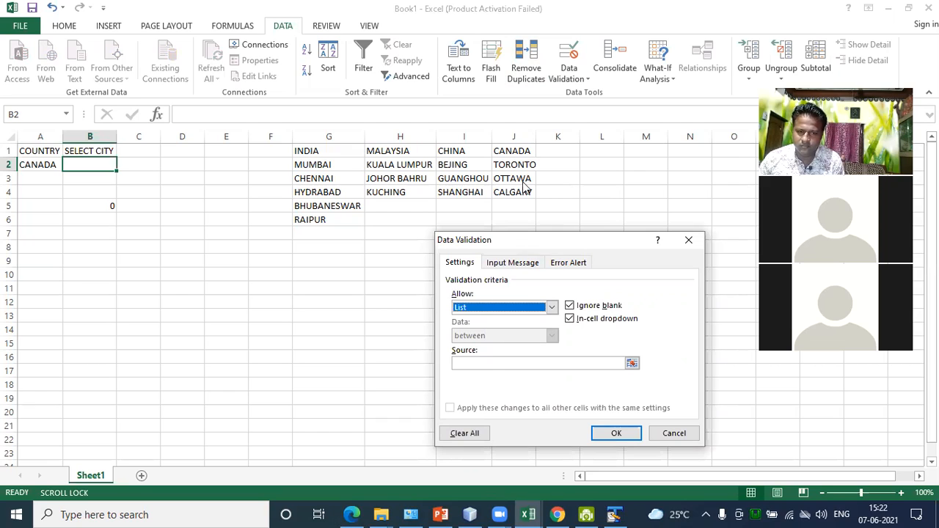
# Apply =OFFSET($G$1,1,MATCH($A$2,country,0)-1,7,1) as the list source for cell B2 and open its drop-down of cities
pyautogui.moveTo(506, 239); pyautogui.dragTo(510, 121)
pyautogui.click(488, 245)
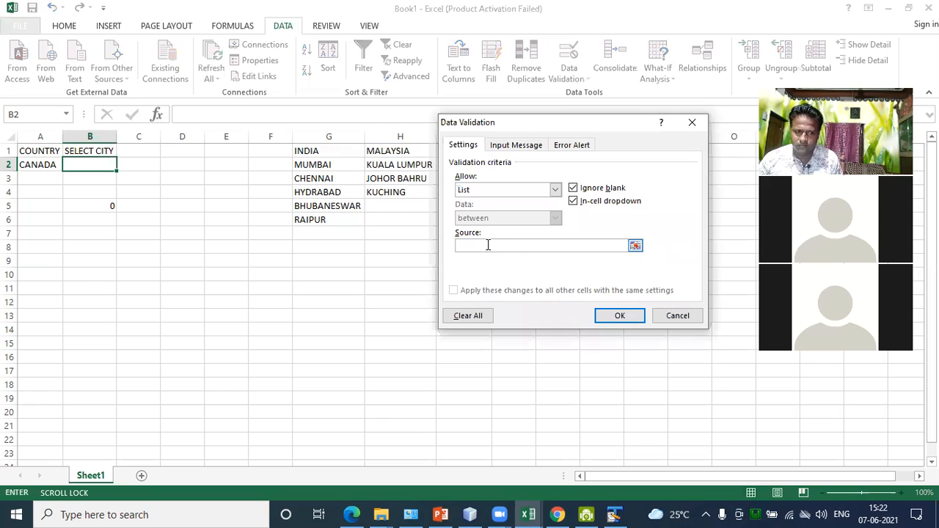
pyautogui.hotkey('ctrl', 'v')
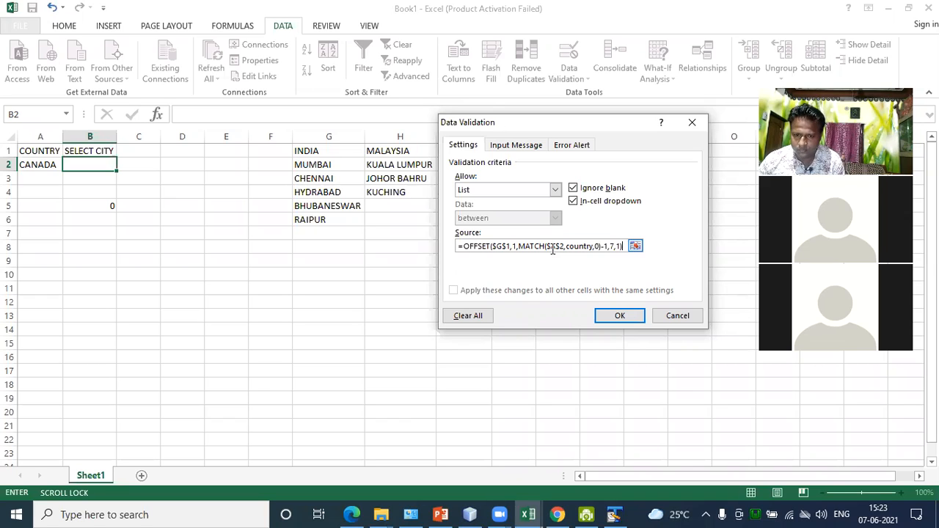
pyautogui.click(622, 316)
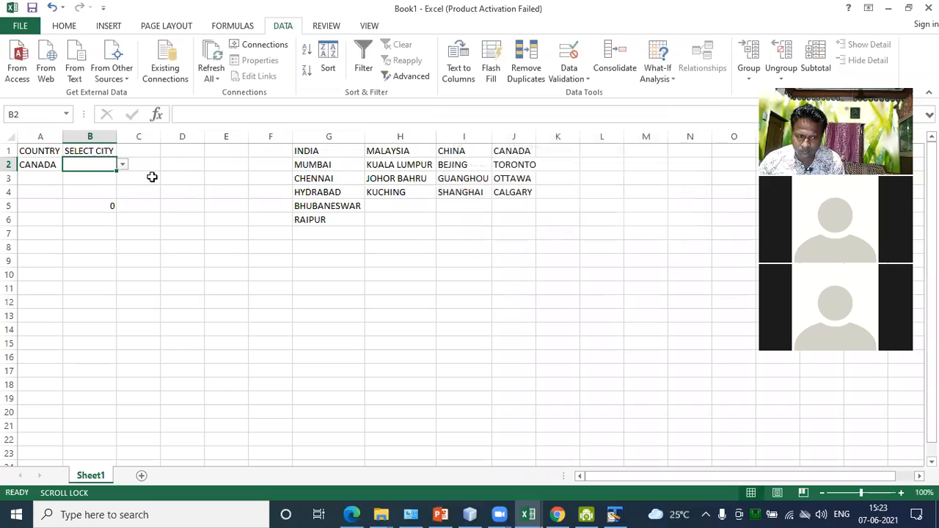
pyautogui.click(123, 164)
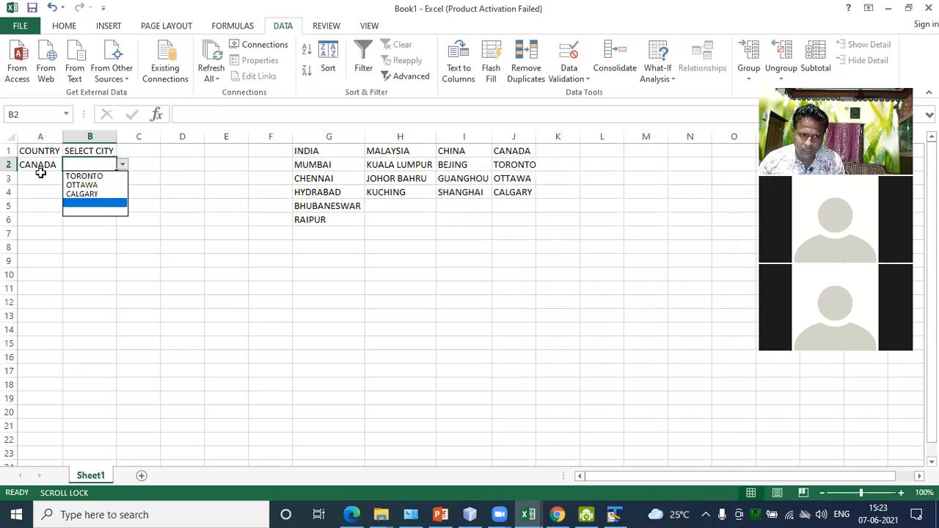
# Open the city drop-down in B2 to check the options offered for CANADA
pyautogui.click(40, 169)
pyautogui.click(110, 166)
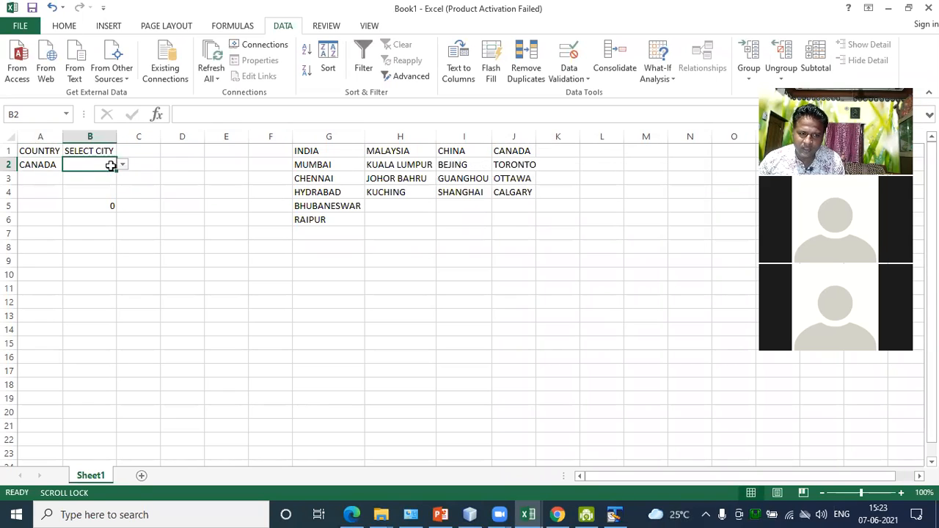
pyautogui.click(124, 166)
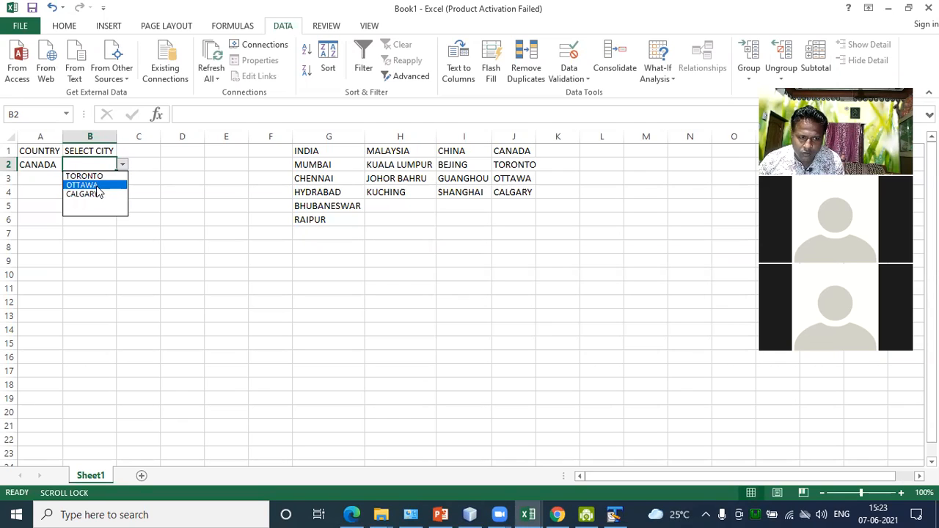
# Choose INDIA in the COUNTRY cell A2 and widen column B to check the matching city list in B2
pyautogui.click(44, 165)
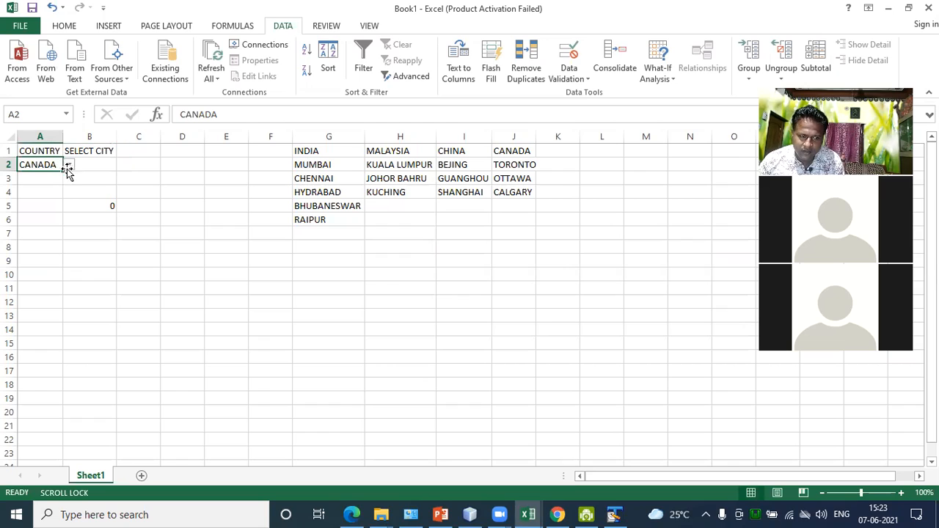
pyautogui.click(67, 165)
pyautogui.click(44, 179)
pyautogui.click(103, 165)
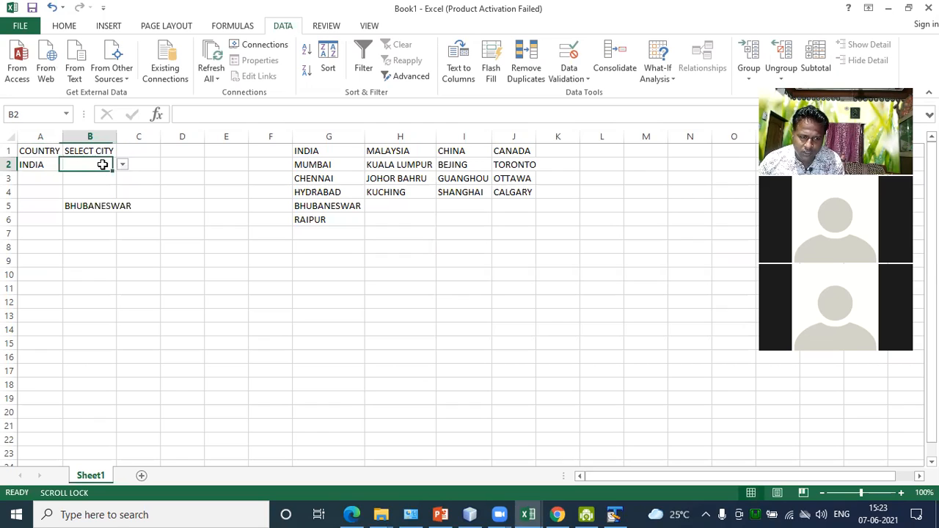
pyautogui.moveTo(120, 134); pyautogui.dragTo(138, 135)
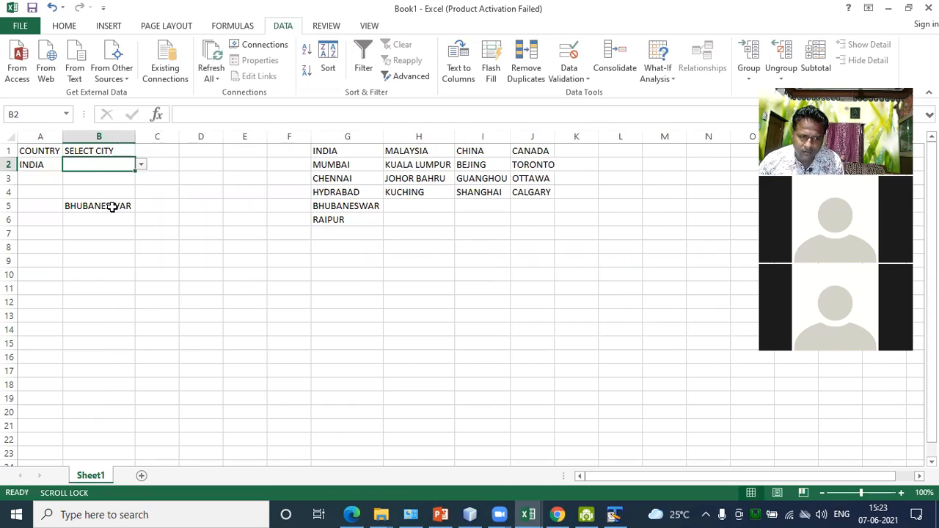
pyautogui.click(142, 166)
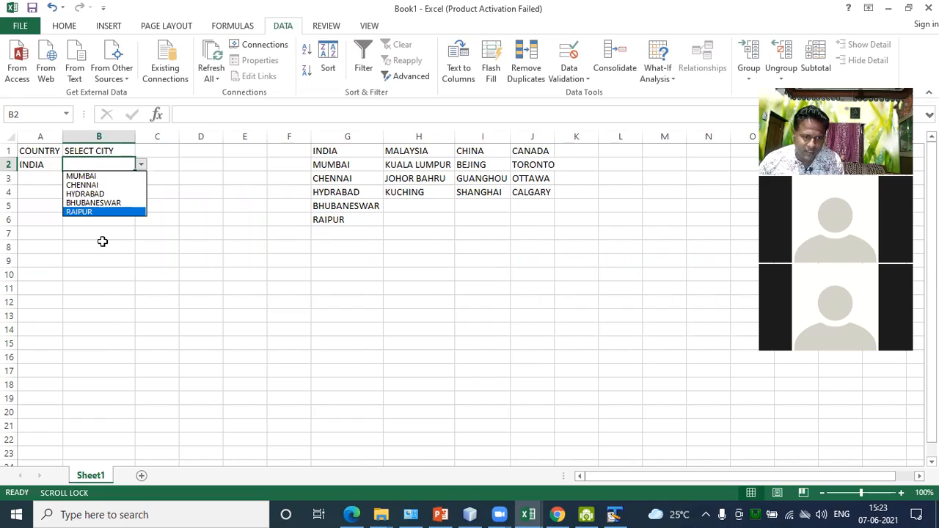
pyautogui.press('Escape')
# Choose CHINA in the COUNTRY cell A2 and check the matching city list in B2
pyautogui.click(42, 165)
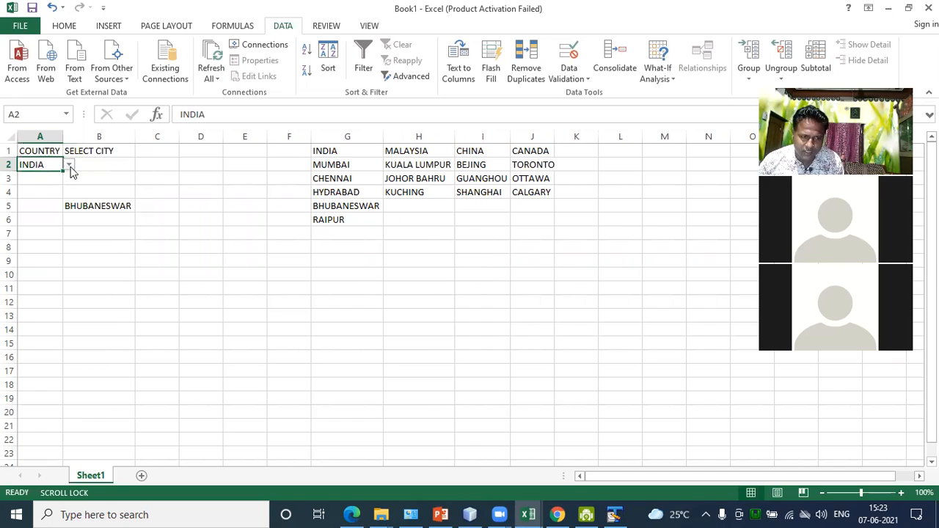
pyautogui.click(70, 167)
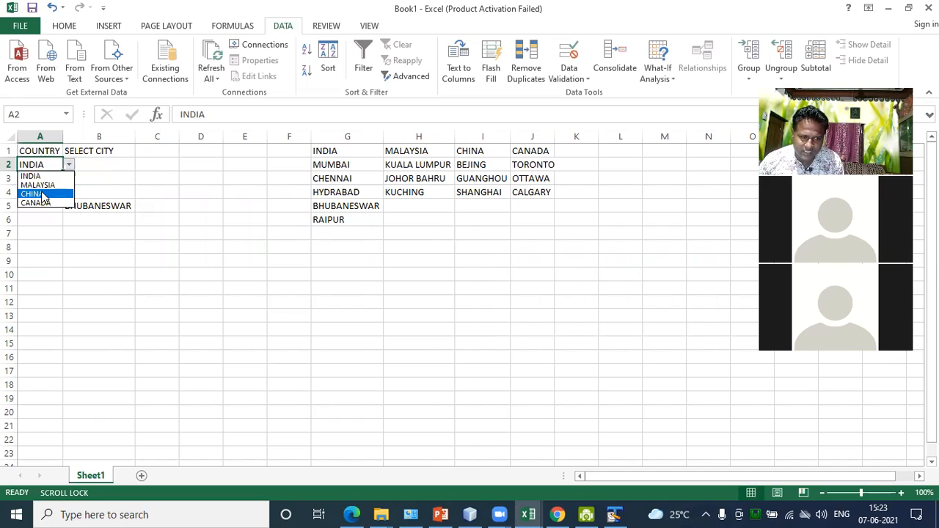
pyautogui.click(58, 194)
pyautogui.click(103, 169)
pyautogui.click(141, 165)
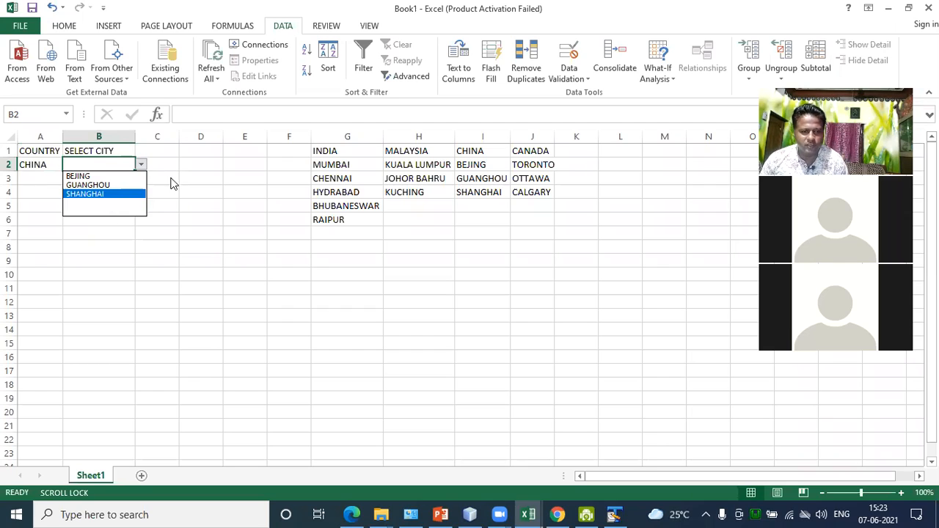
pyautogui.press('Escape')
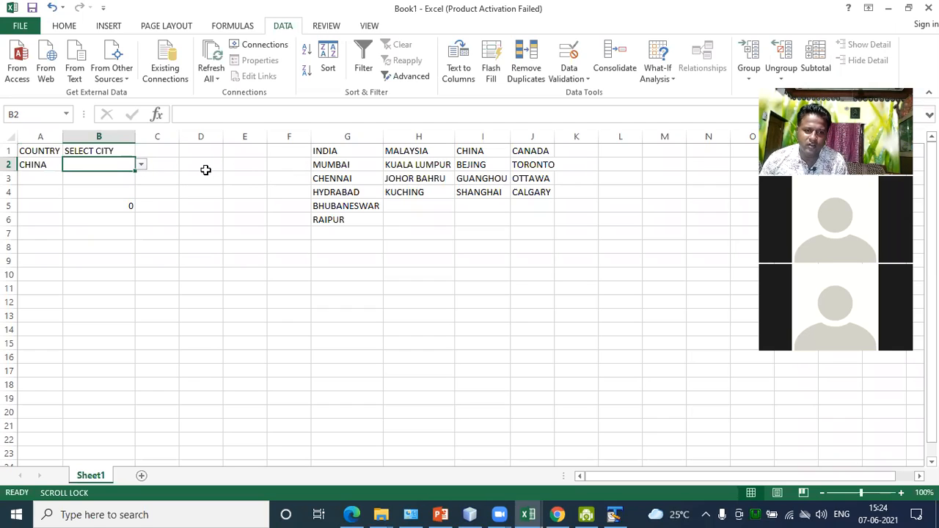
pyautogui.click(205, 170)
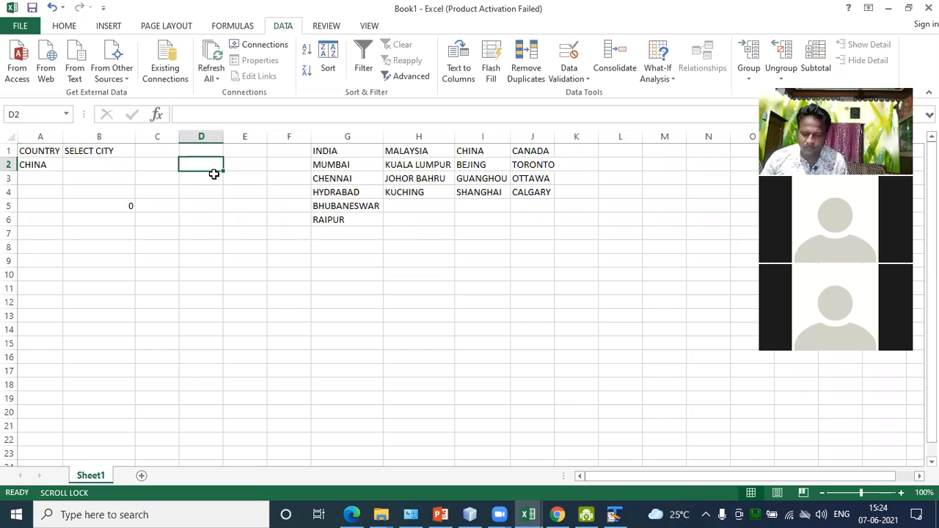
pyautogui.write('=')
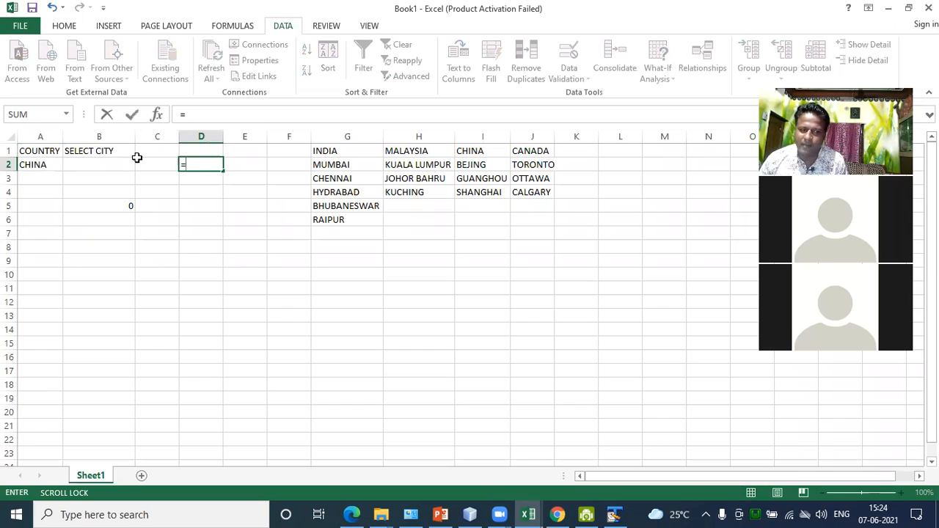
pyautogui.click(111, 164)
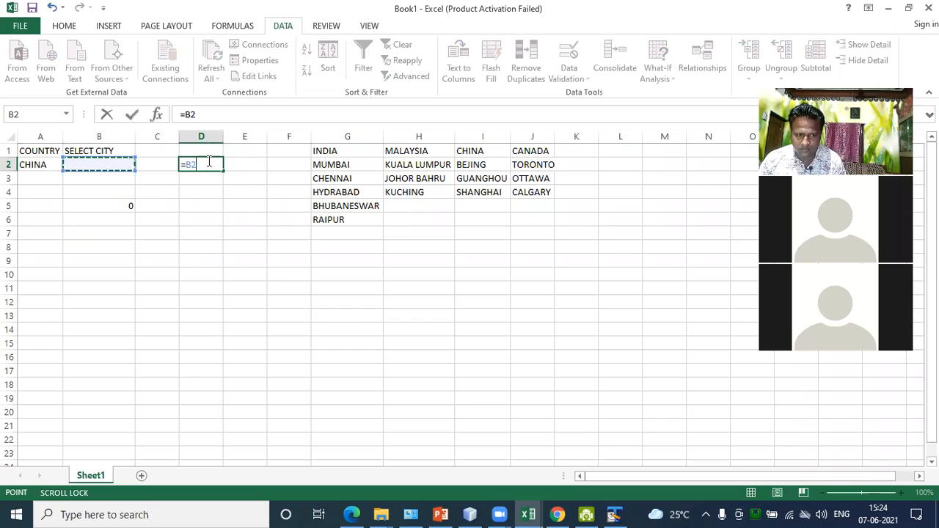
pyautogui.press('BackSpace')
pyautogui.press('BackSpace')
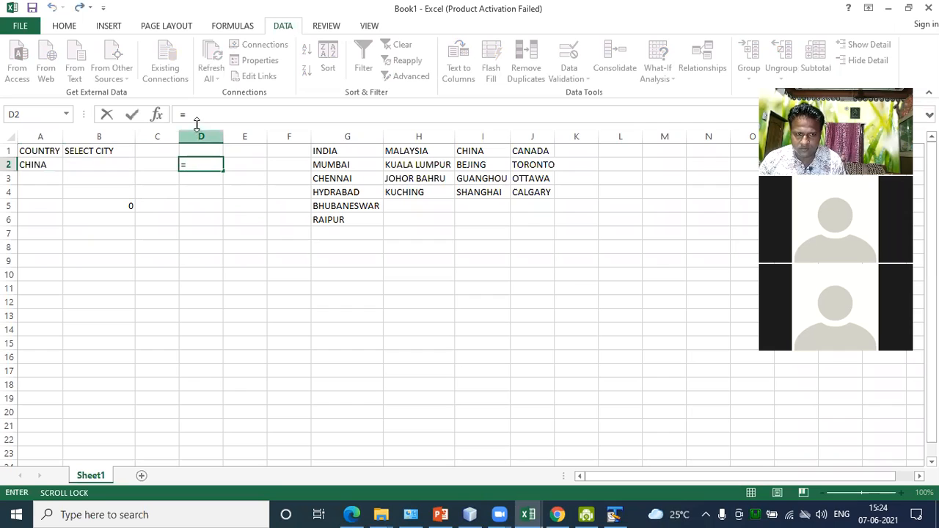
pyautogui.press('Escape')
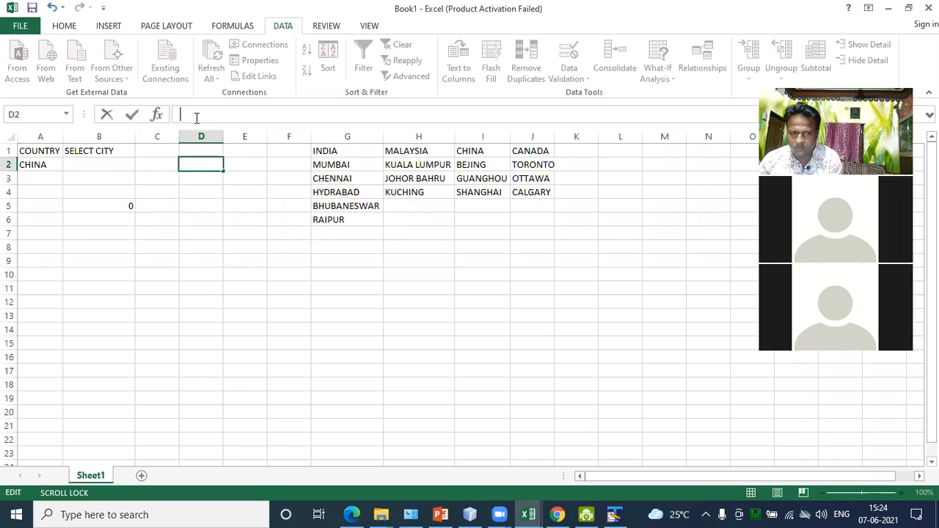
pyautogui.click(175, 189)
# Choose SHANGHAI from the city list in B2 under SELECT CITY
pyautogui.click(122, 161)
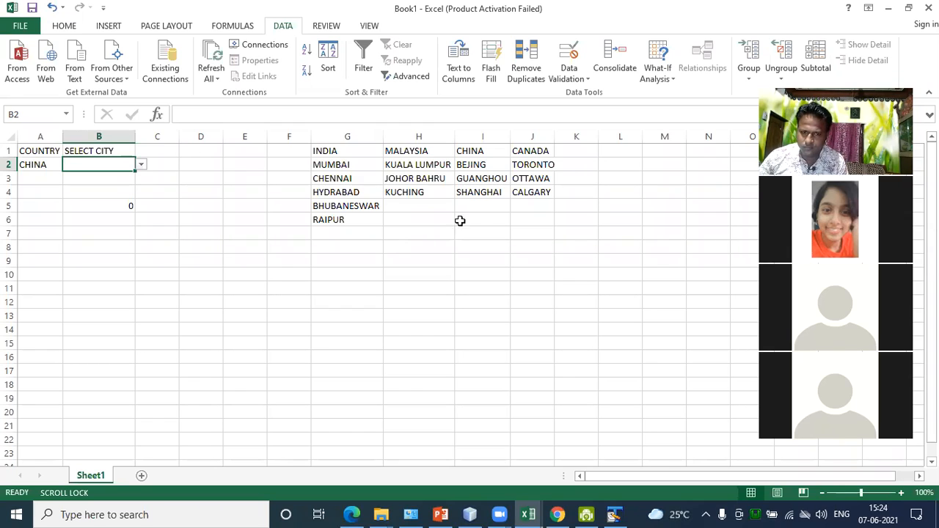
pyautogui.click(566, 221)
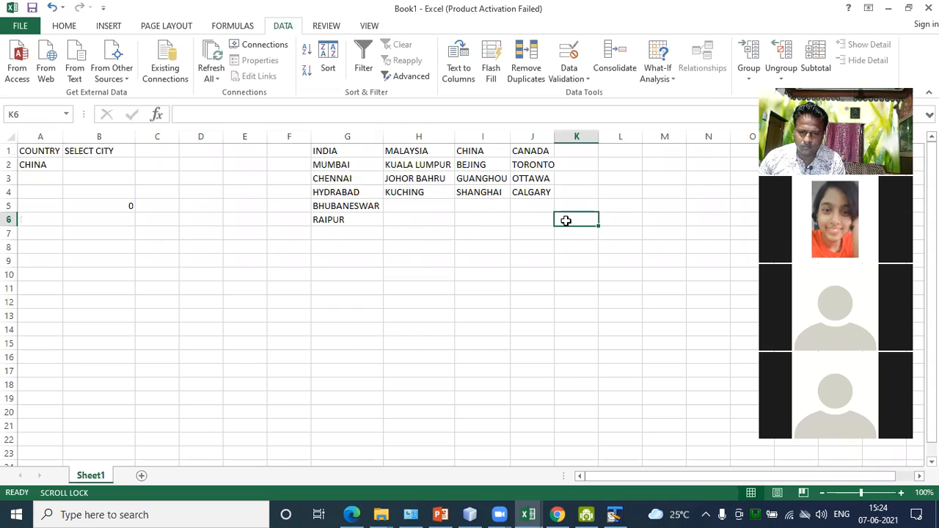
pyautogui.click(102, 163)
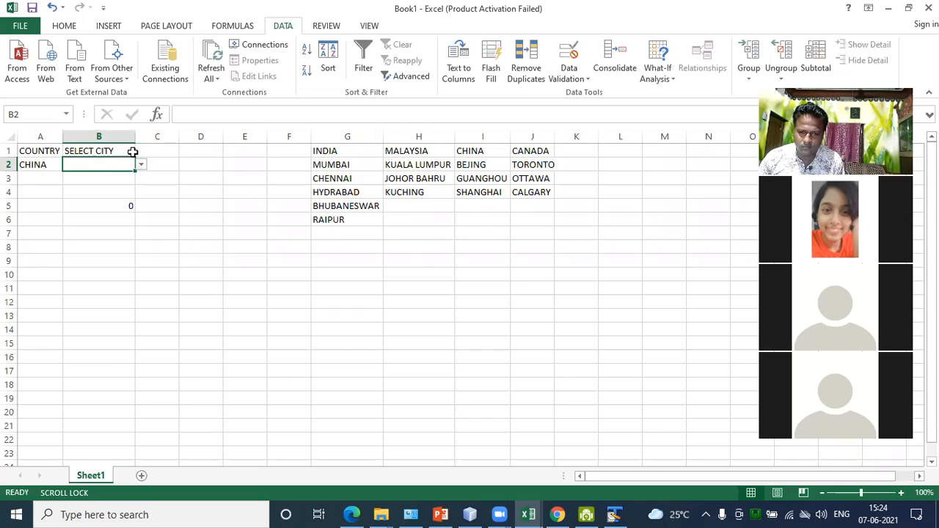
pyautogui.click(142, 168)
pyautogui.click(176, 237)
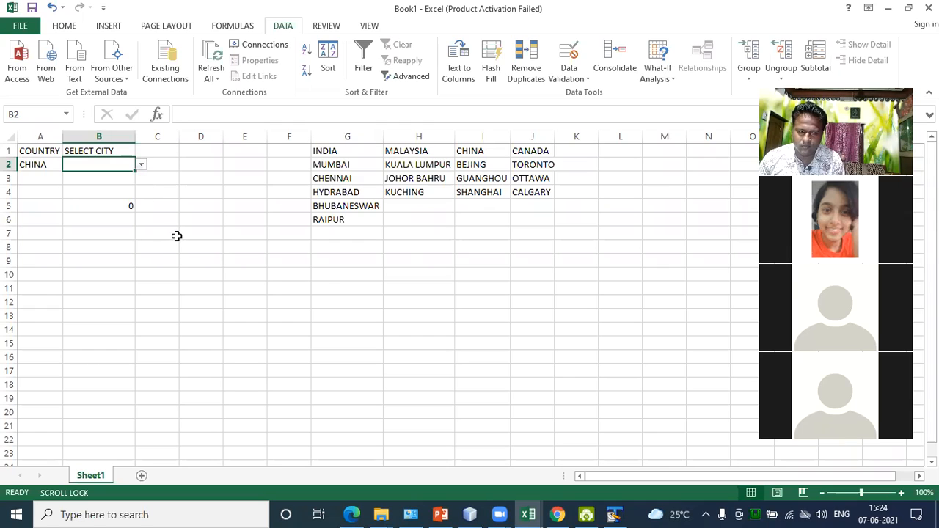
pyautogui.click(140, 164)
pyautogui.click(107, 196)
pyautogui.click(140, 166)
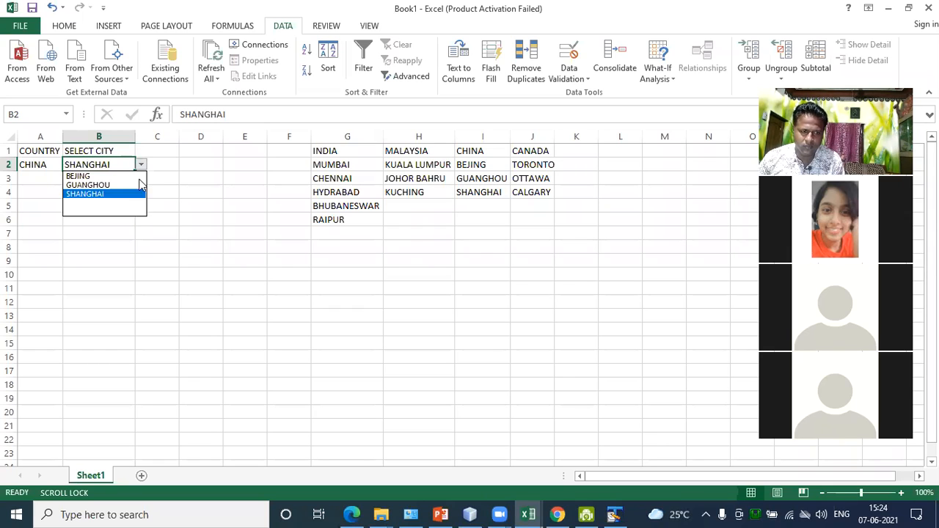
pyautogui.click(175, 171)
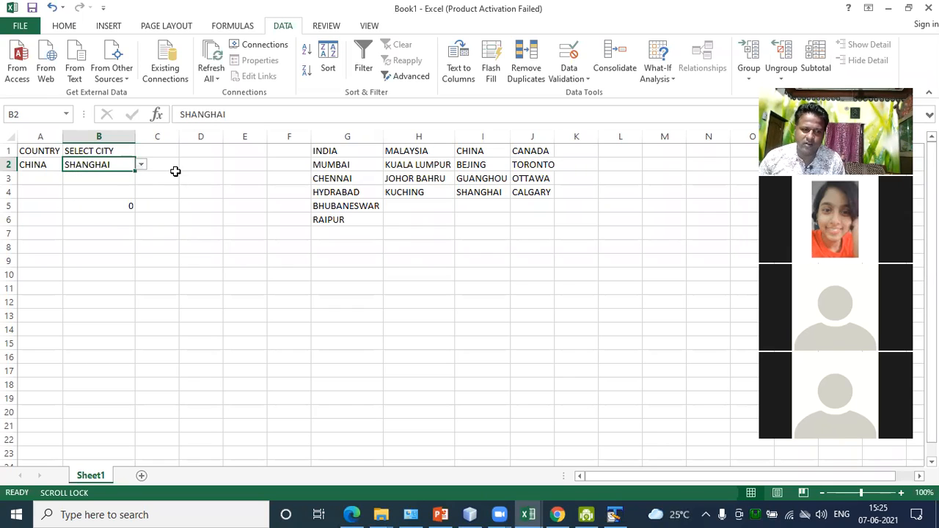
# Enter =COUNTA(G1:G6) in cell D2 to count the filled cells in the INDIA column
pyautogui.click(191, 162)
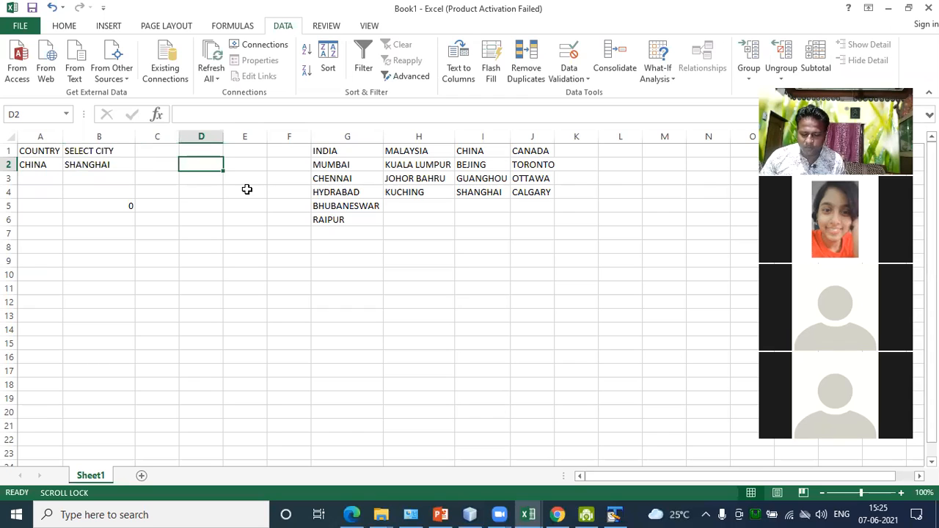
pyautogui.write('=C')
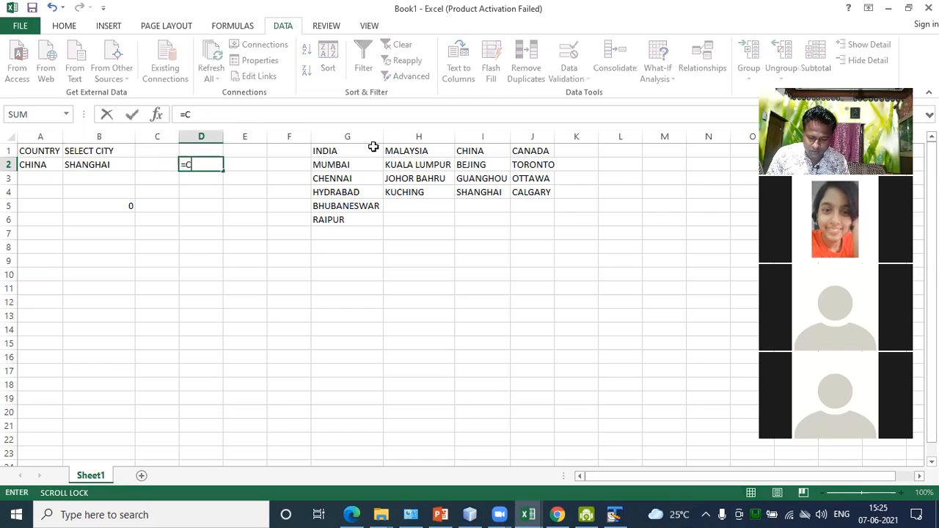
pyautogui.write('OUN')
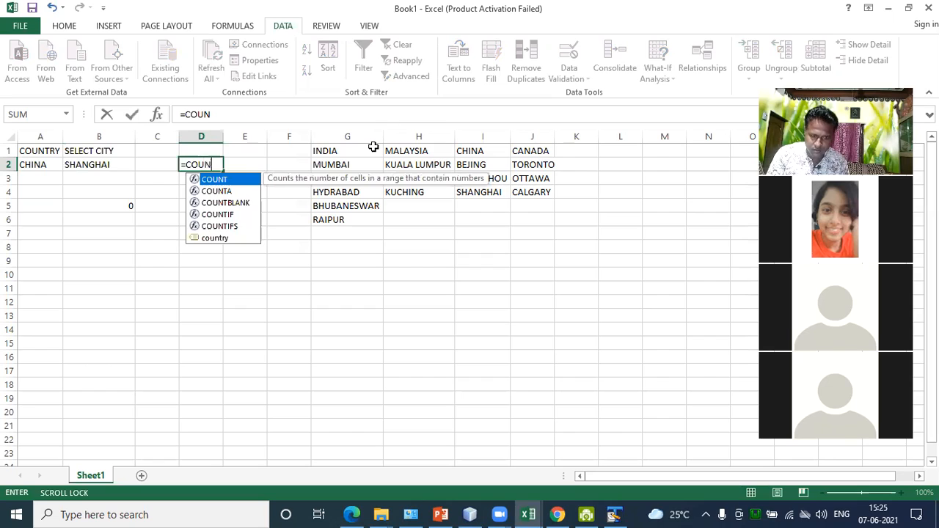
pyautogui.write('TA(')
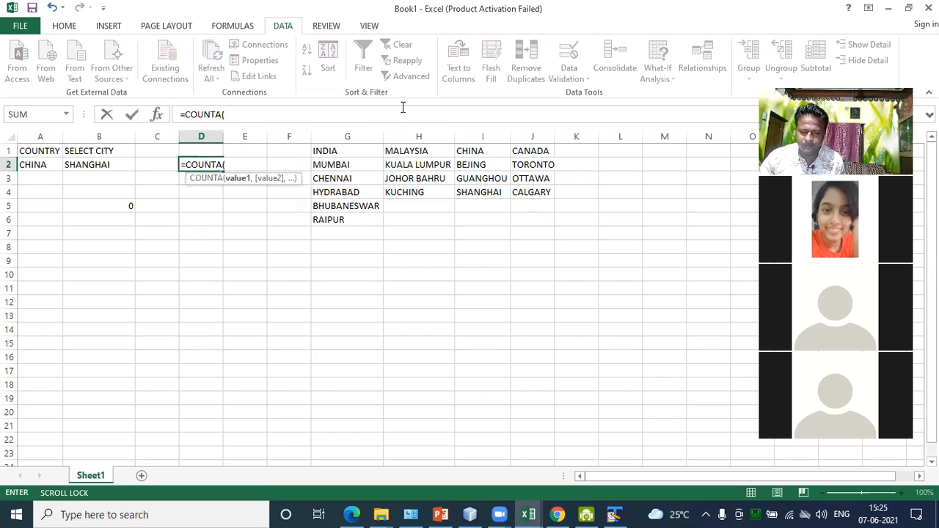
pyautogui.moveTo(356, 152); pyautogui.dragTo(358, 214)
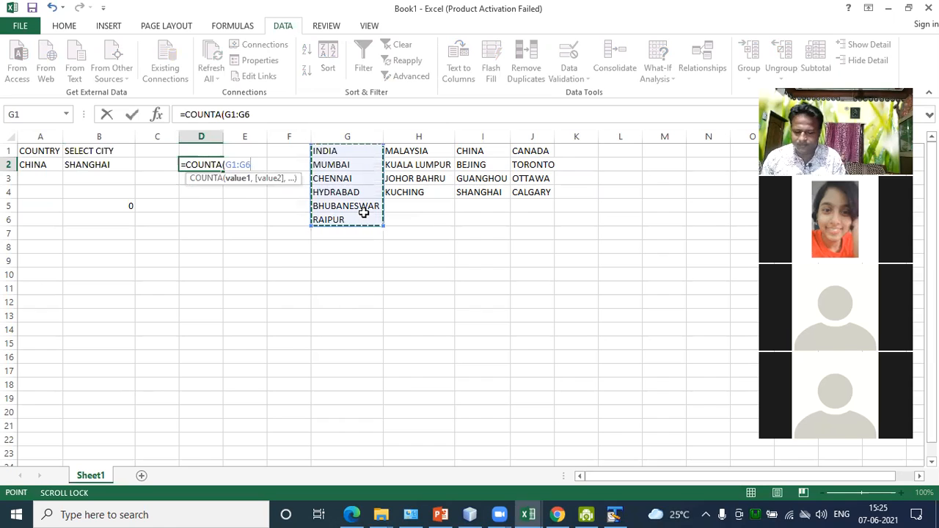
pyautogui.write(')')
pyautogui.press('Return')
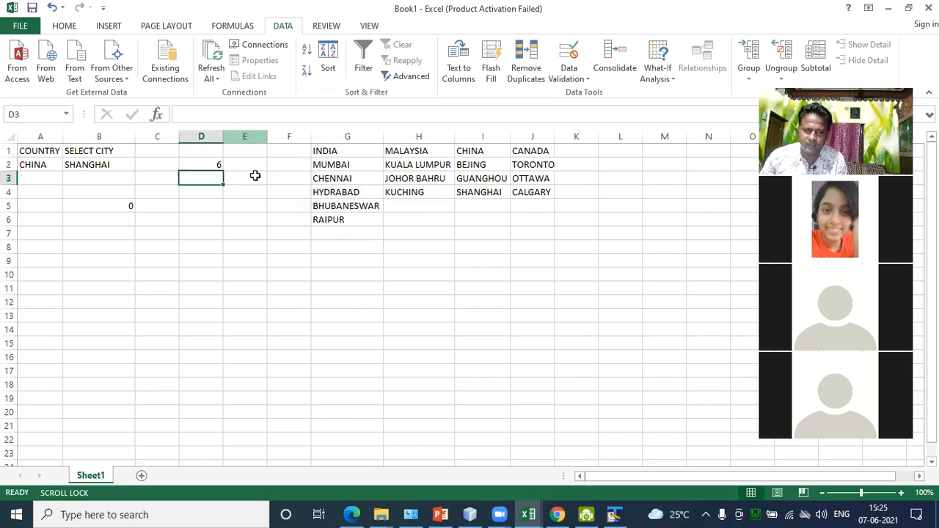
# Examine the COUNTA formula in cell D2 and the range it references
pyautogui.click(213, 166)
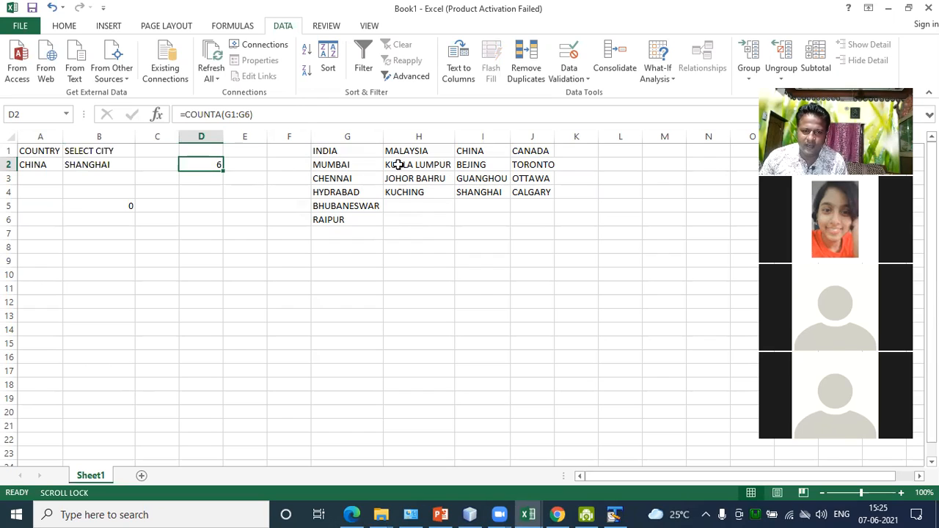
pyautogui.click(250, 115)
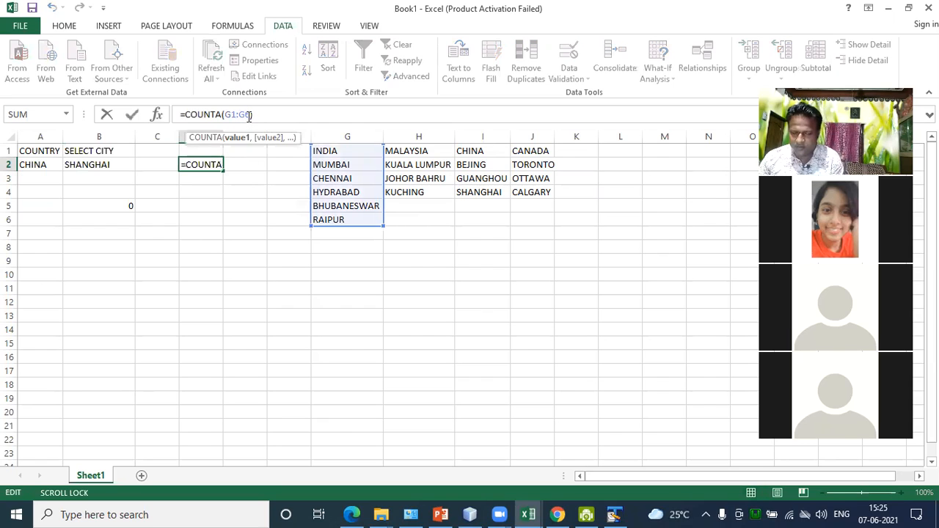
pyautogui.click(216, 189)
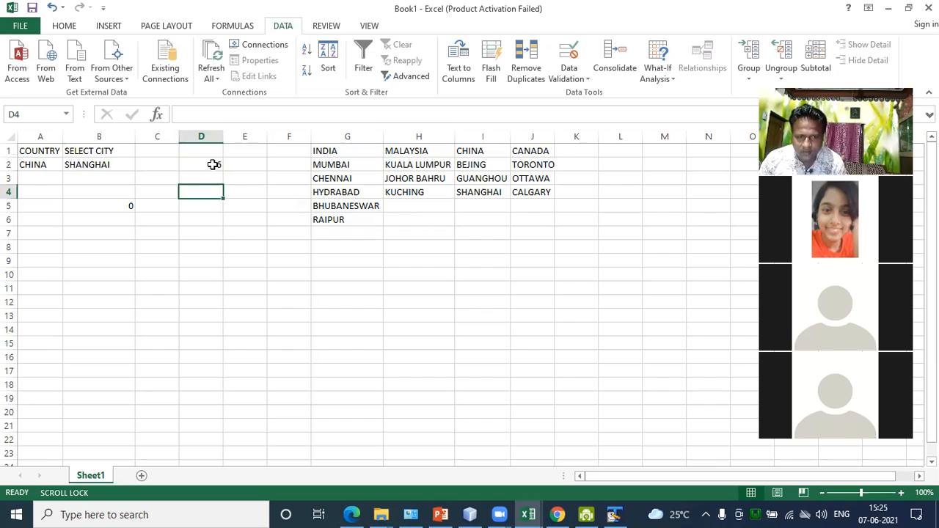
pyautogui.click(212, 164)
# Enter =COUNTA(H1:H6) in cell D3 to count the filled cells in the MALAYSIA column
pyautogui.click(203, 178)
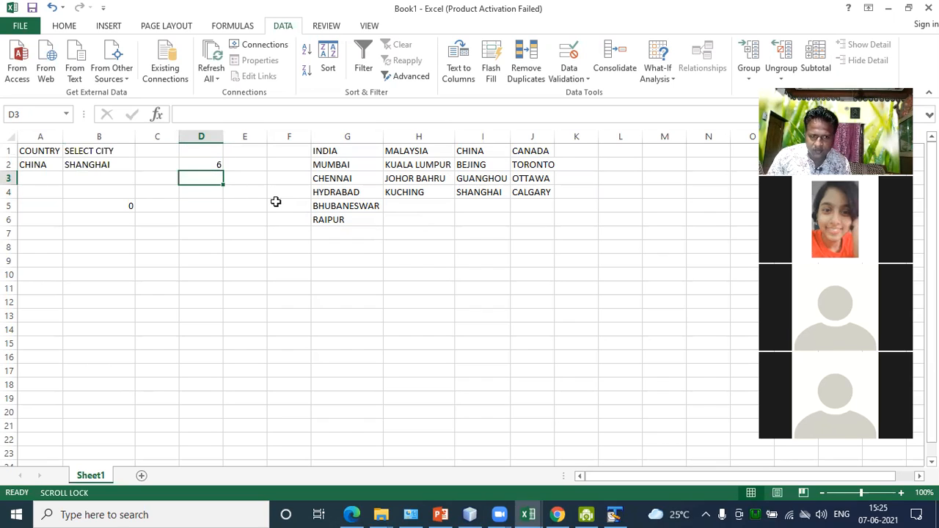
pyautogui.write('=CO')
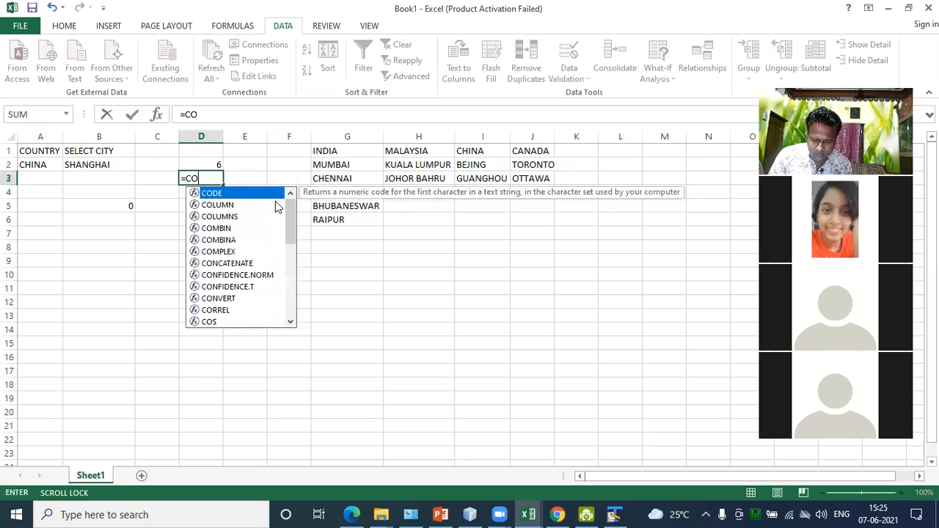
pyautogui.write('UNTA(')
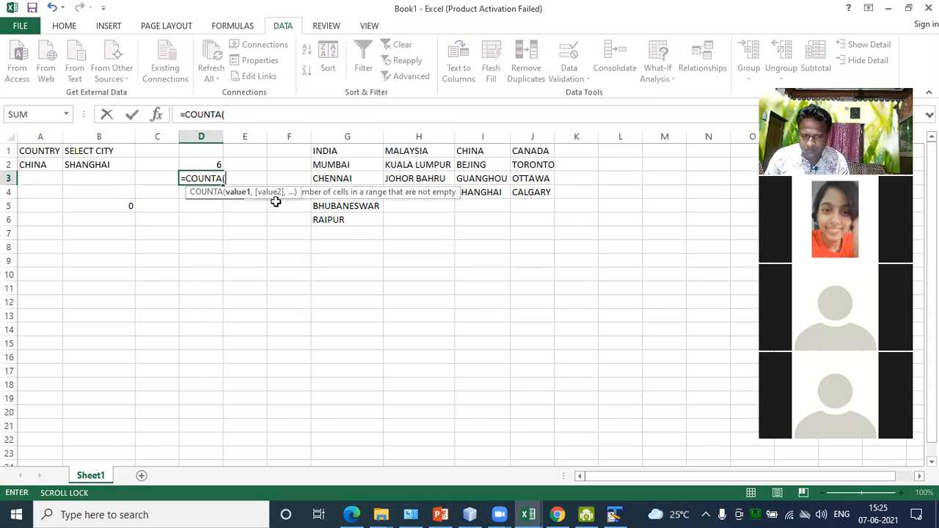
pyautogui.moveTo(429, 154); pyautogui.dragTo(431, 213)
pyautogui.write(')')
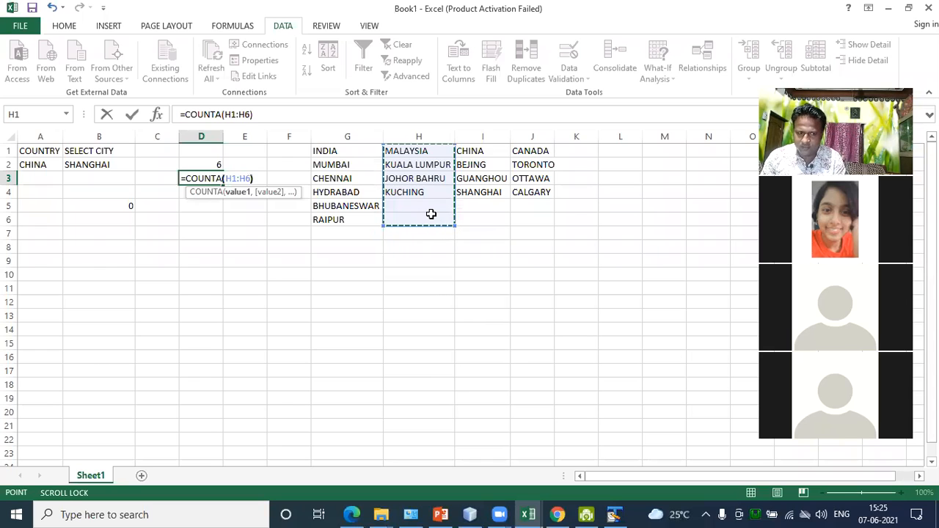
pyautogui.press('Return')
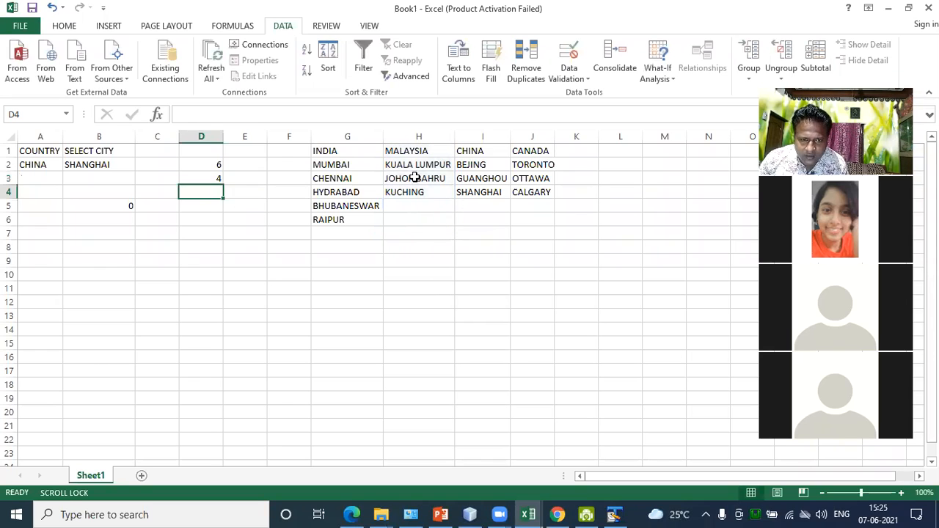
# Edit the COUNTA formula in D3 to count H2:H6, leaving out the MALAYSIA header
pyautogui.click(212, 179)
pyautogui.moveTo(393, 169); pyautogui.dragTo(400, 192)
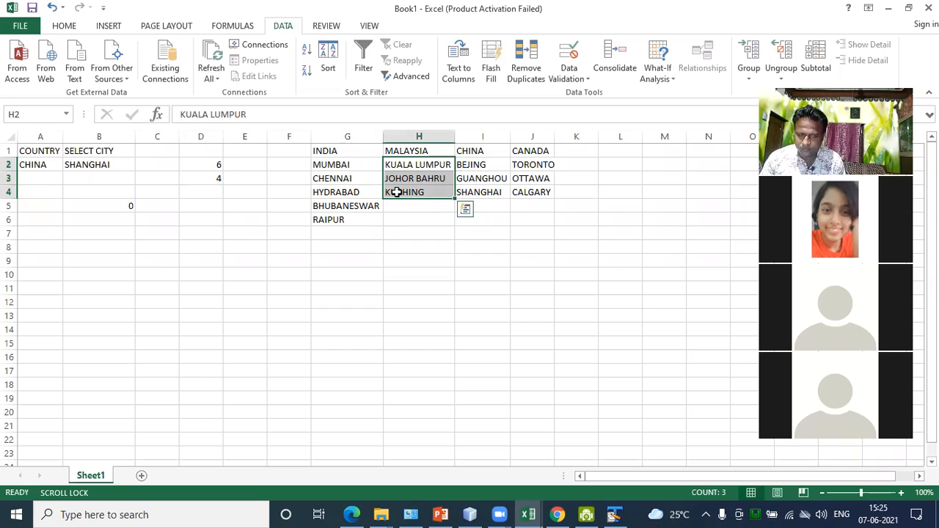
pyautogui.click(197, 179)
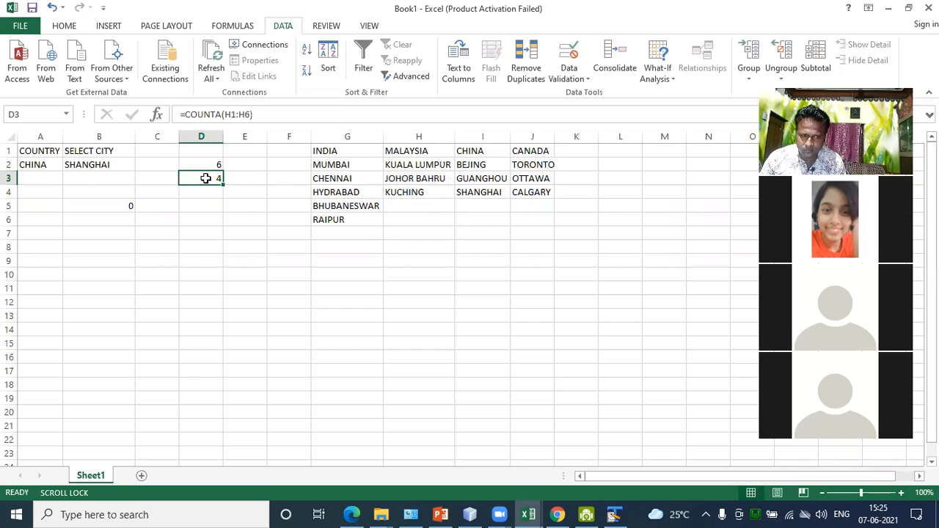
pyautogui.click(242, 116)
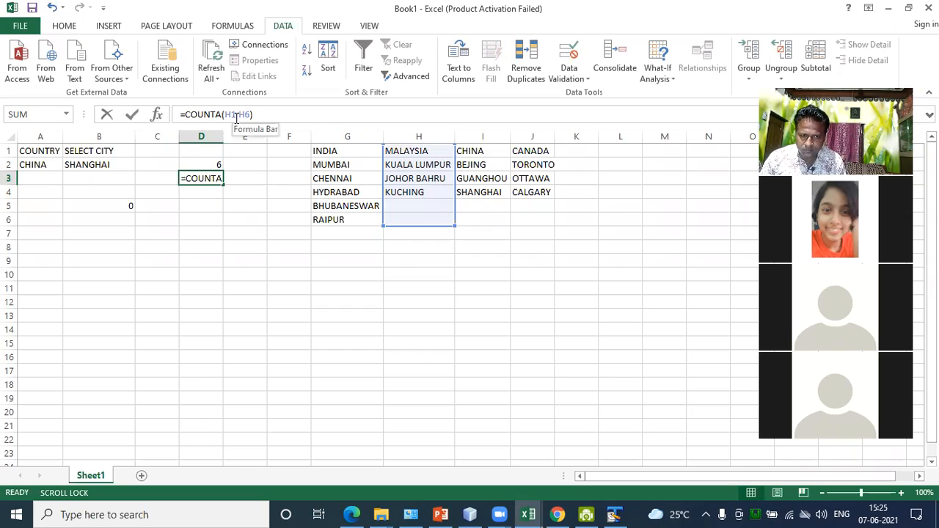
pyautogui.press('BackSpace')
pyautogui.write('2')
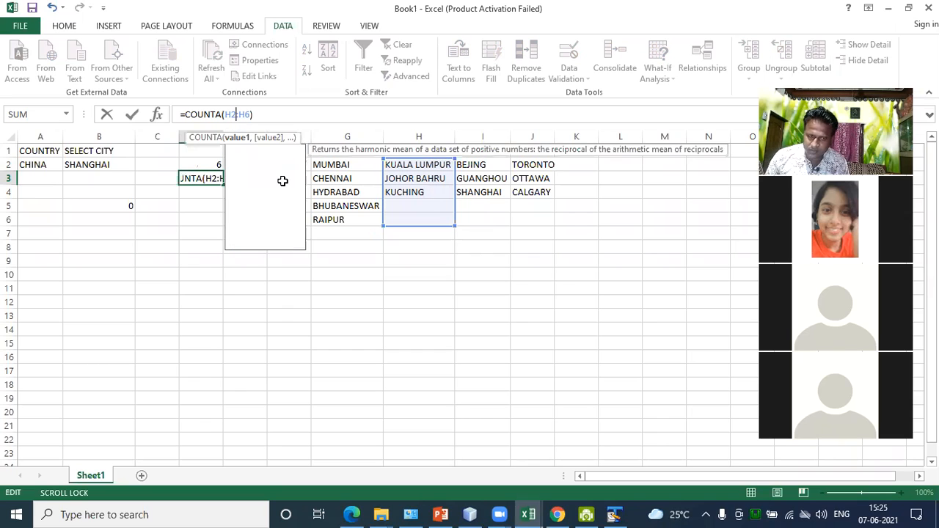
# Enter the formula =COUNTA(H2:H6) in cell D3
pyautogui.press('End')
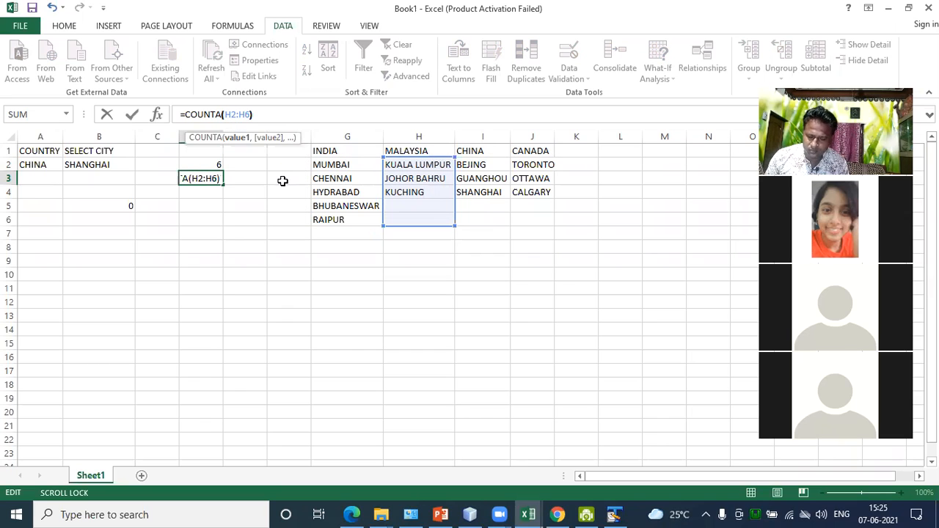
pyautogui.hotkey('ctrl', 'Return')
pyautogui.press('Return')
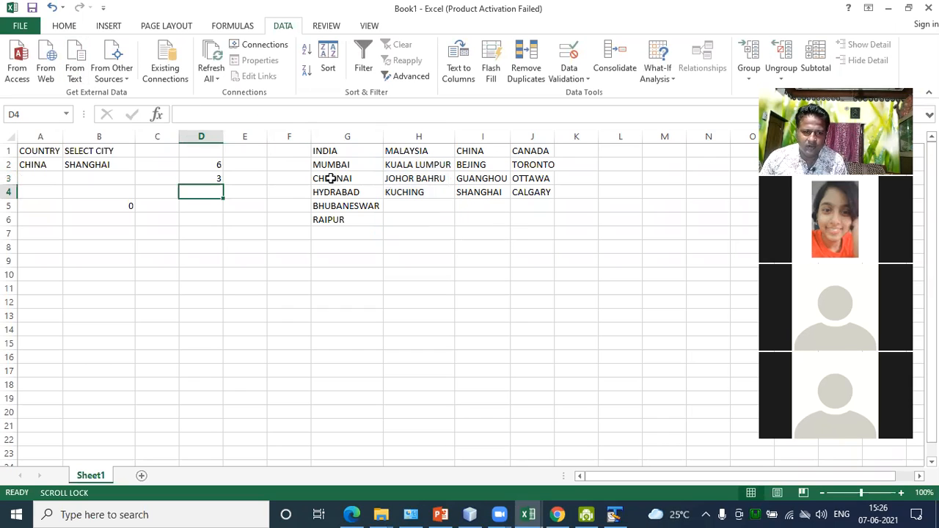
# Replace the range inside the COUNTA formula in D3 with OFFSET($G$1,1,MATCH($A$2,country,0)-1,7,1)
pyautogui.click(218, 180)
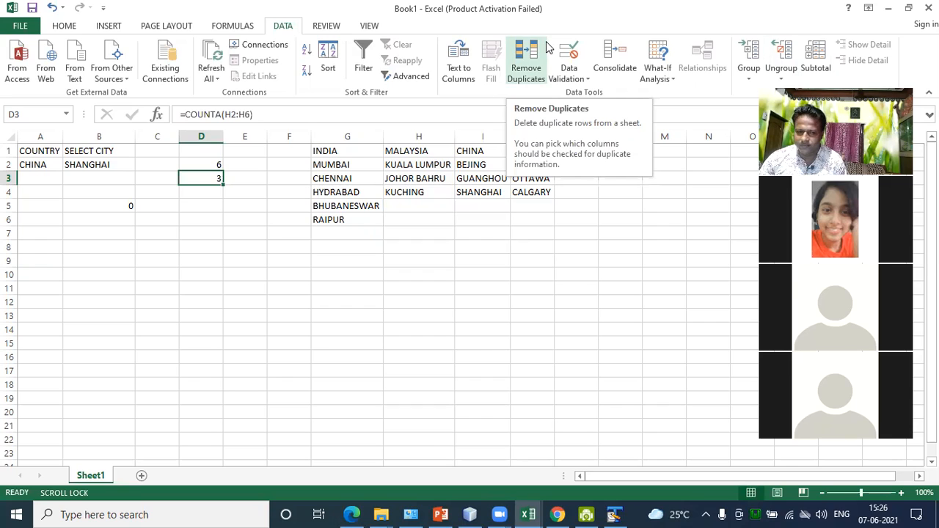
pyautogui.click(251, 115)
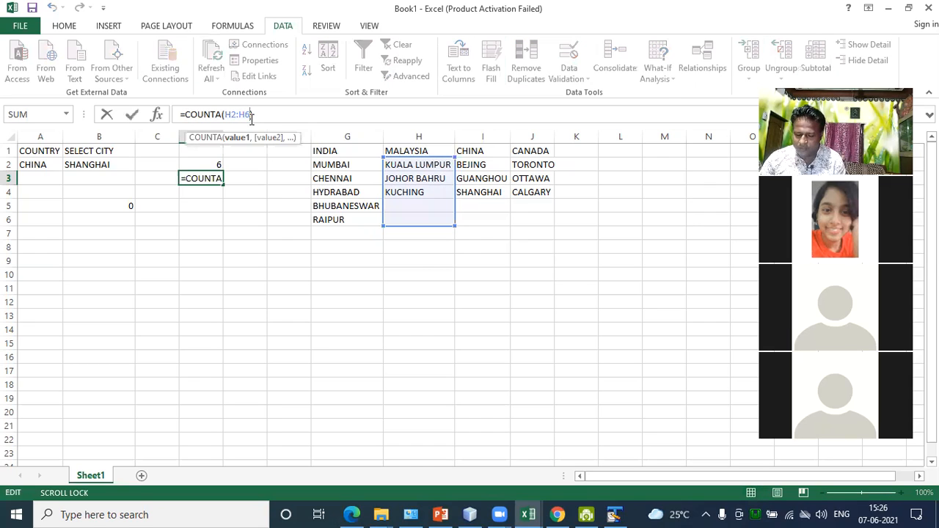
pyautogui.press('BackSpace')
pyautogui.press('BackSpace')
pyautogui.press('BackSpace')
pyautogui.press('BackSpace')
pyautogui.press('BackSpace')
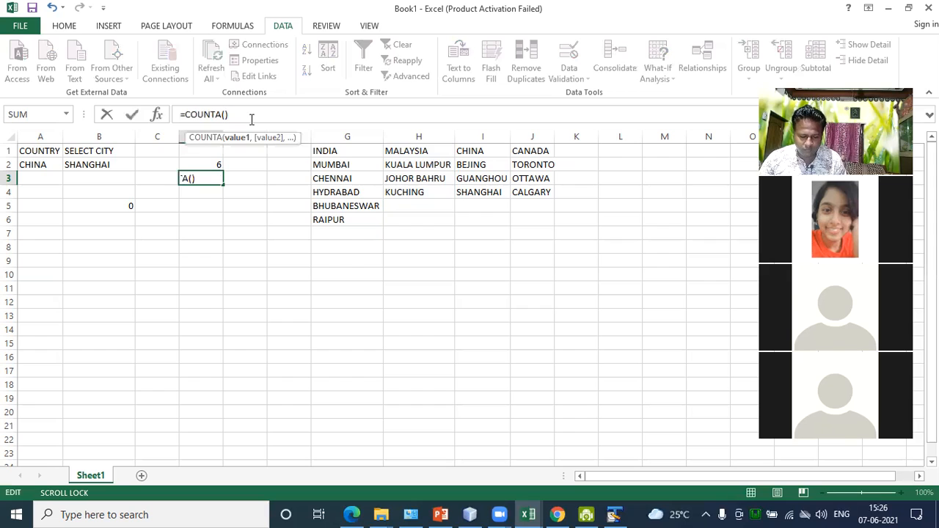
pyautogui.write('OFFSET($G$1,1,MATCH($A$2,country,0)-1,7,1)')
pyautogui.click(232, 114)
pyautogui.press('BackSpace')
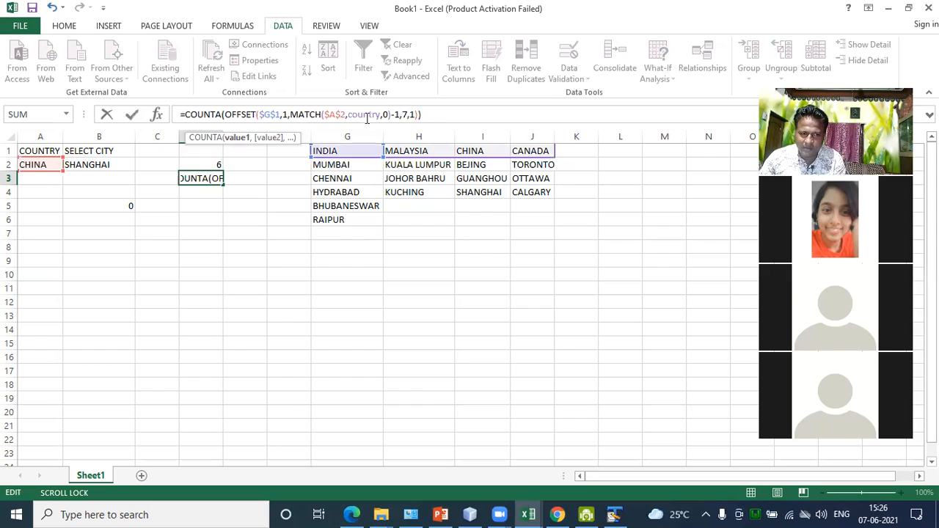
pyautogui.click(436, 115)
pyautogui.press('Return')
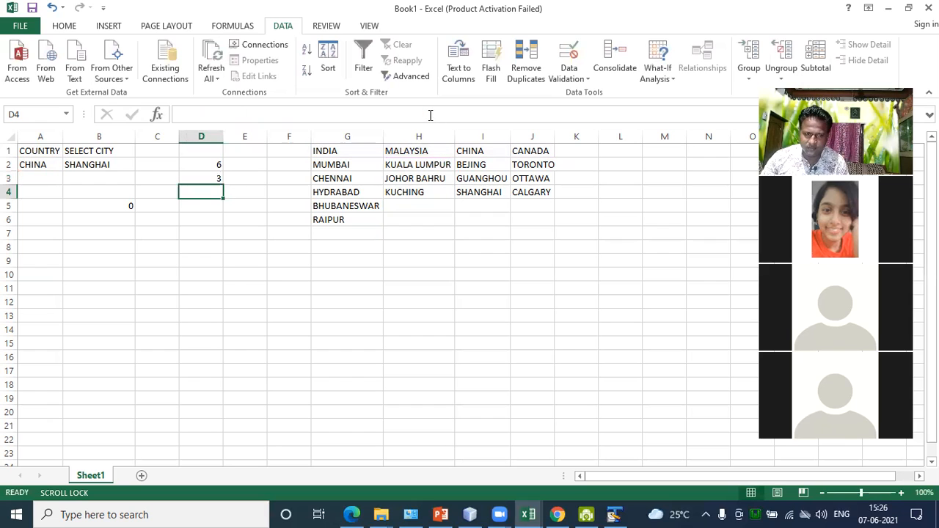
# Copy the COUNTA(OFFSET(...)) expression from the formula in D3, without its equals sign
pyautogui.click(219, 176)
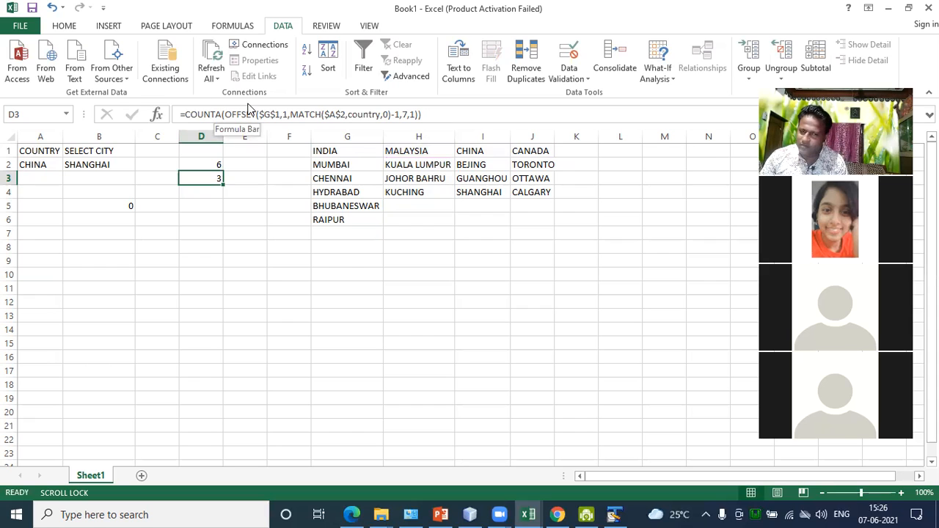
pyautogui.click(416, 115)
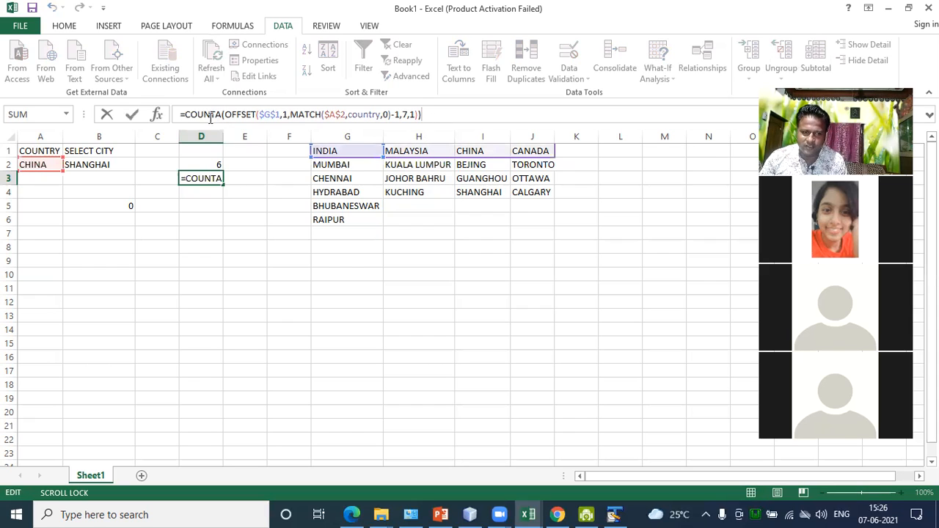
pyautogui.moveTo(186, 115); pyautogui.dragTo(428, 115)
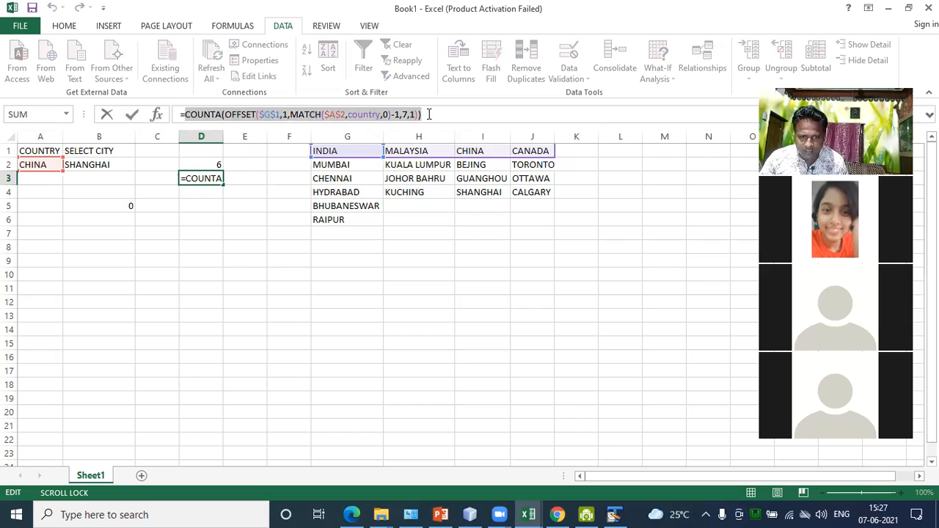
pyautogui.click(429, 114)
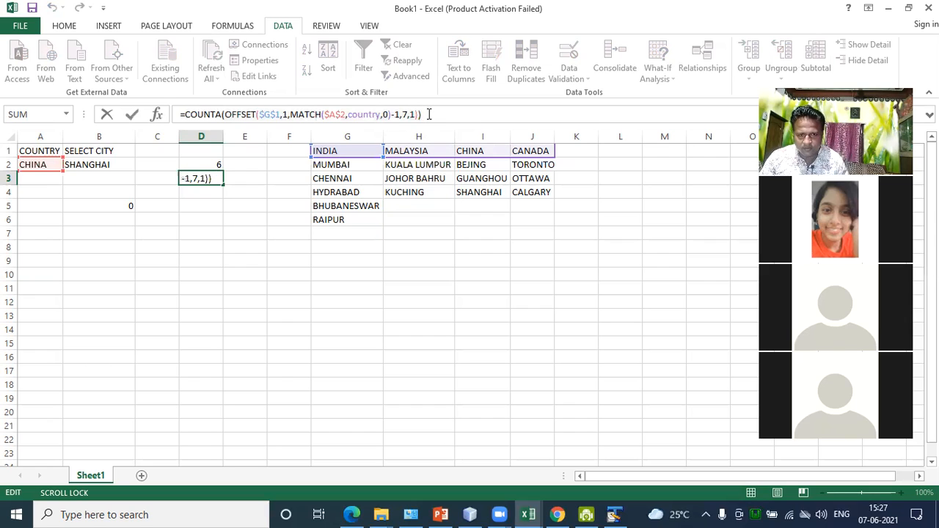
pyautogui.press('Return')
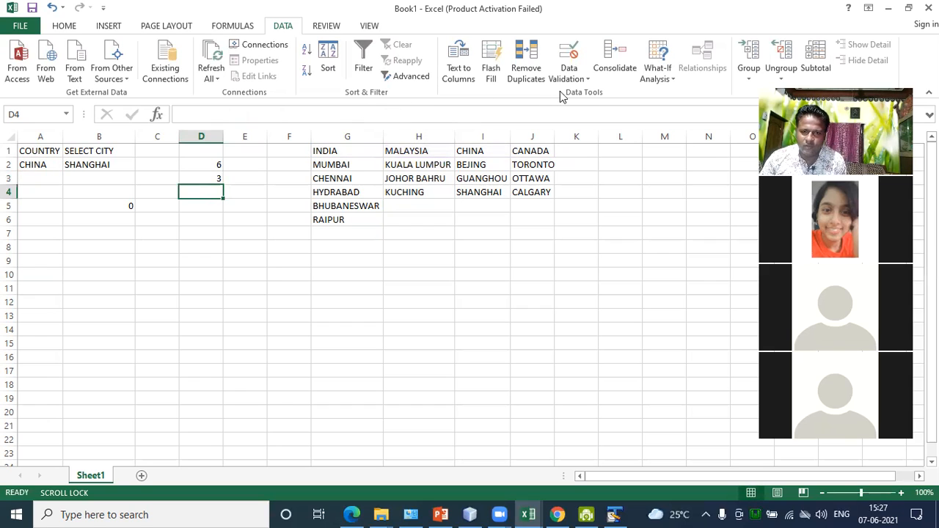
# In B2's data validation list source, replace the OFFSET height 7 with COUNTA(OFFSET($G$1,1,MATCH($A$2,country,0)-1,7,1))
pyautogui.click(85, 164)
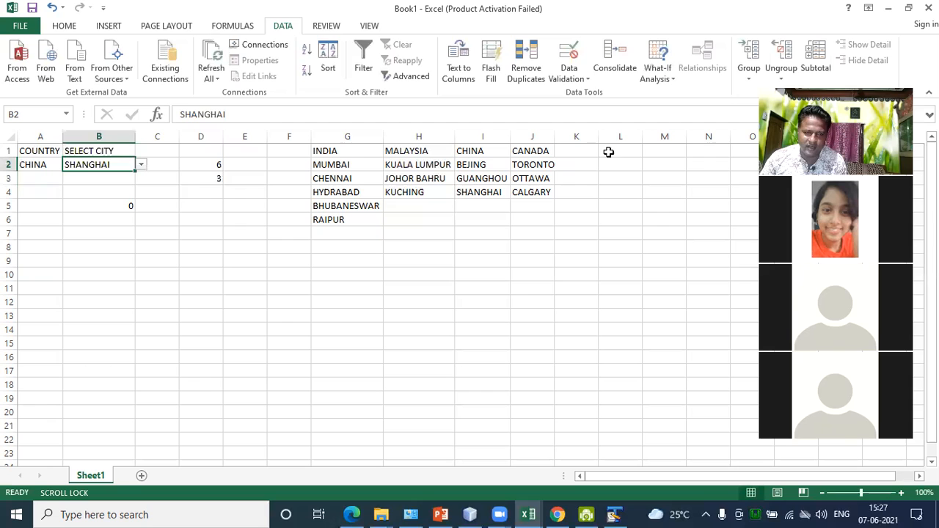
pyautogui.click(586, 79)
pyautogui.click(592, 94)
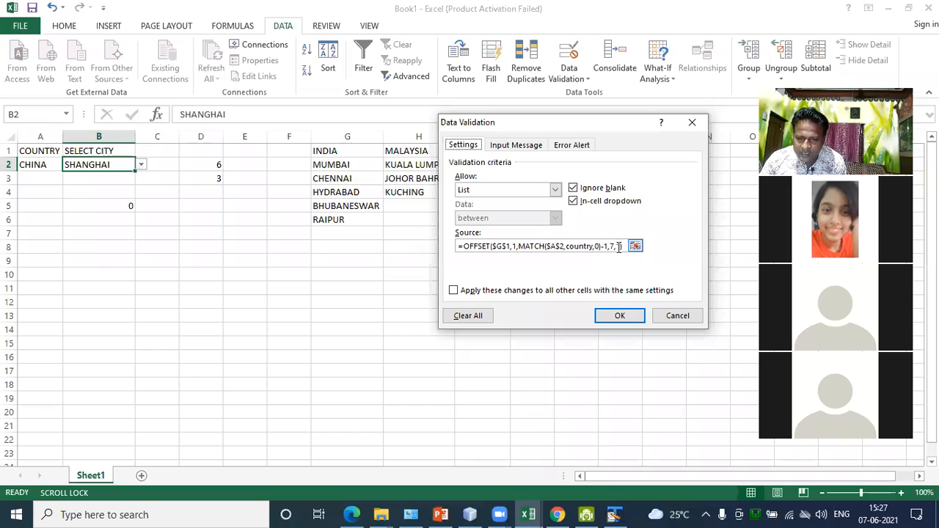
pyautogui.click(614, 246)
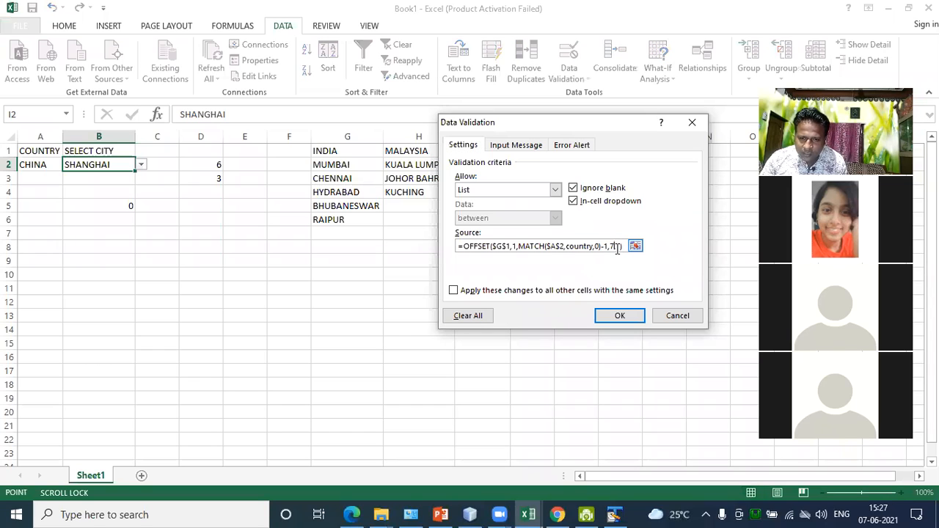
pyautogui.press('BackSpace')
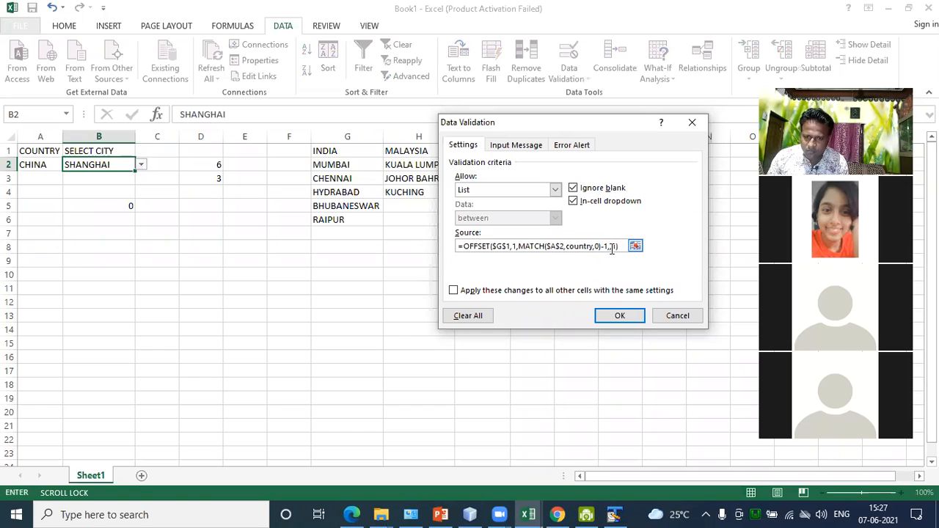
pyautogui.write('COL')
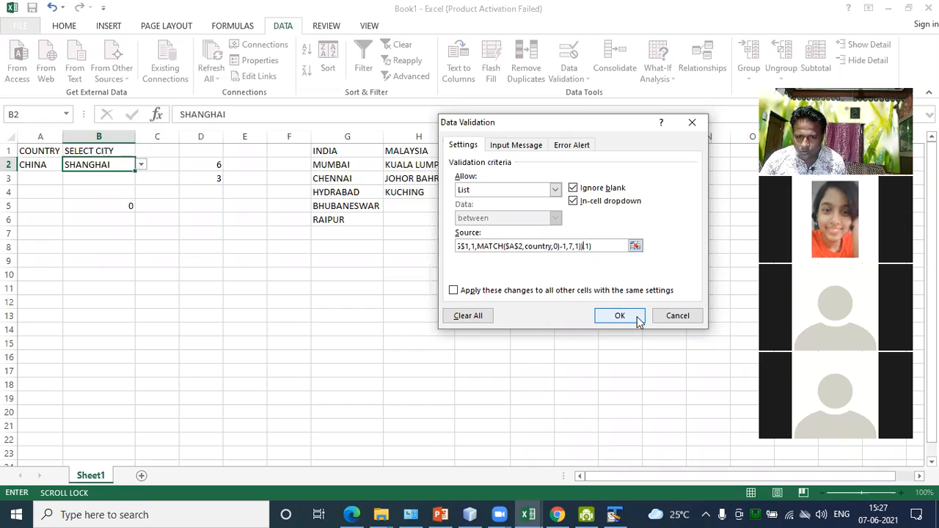
pyautogui.click(620, 315)
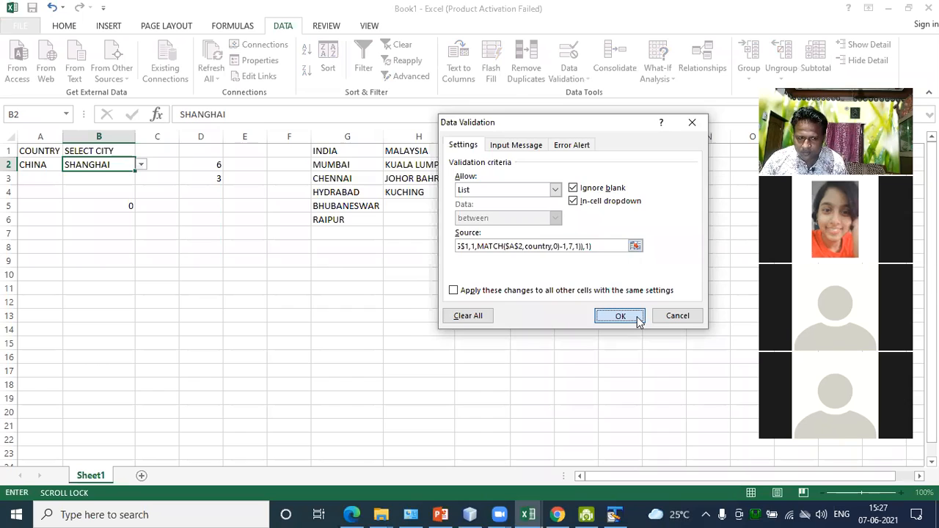
# Check the city choices offered in B2 for CHINA
pyautogui.click(33, 166)
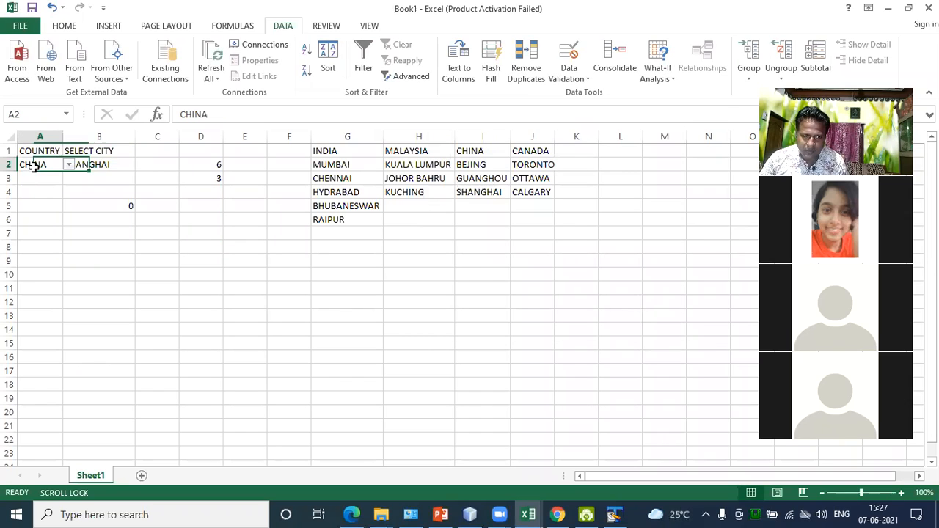
pyautogui.click(114, 166)
pyautogui.click(139, 167)
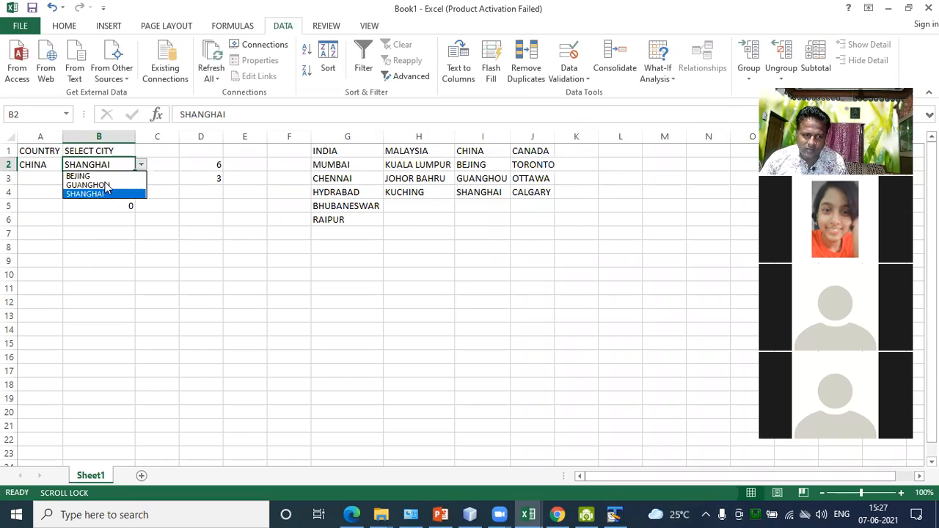
pyautogui.click(98, 211)
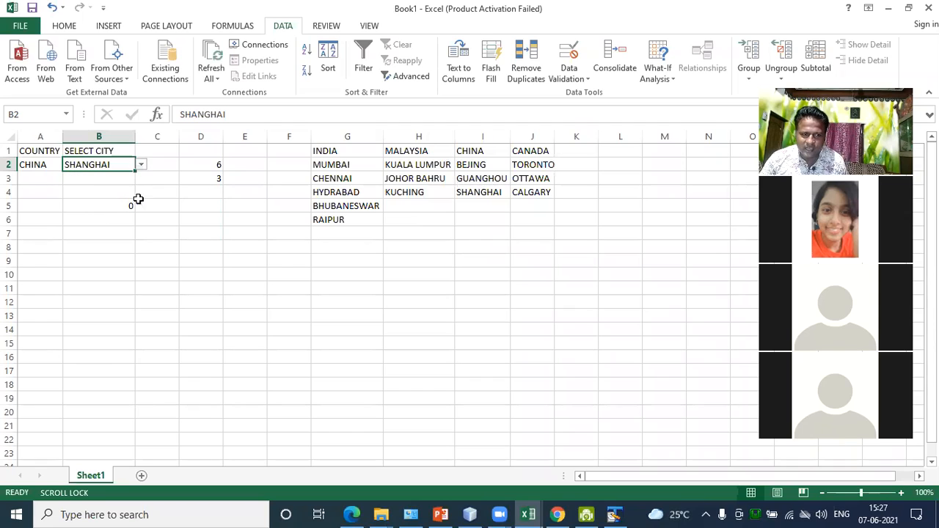
pyautogui.click(140, 165)
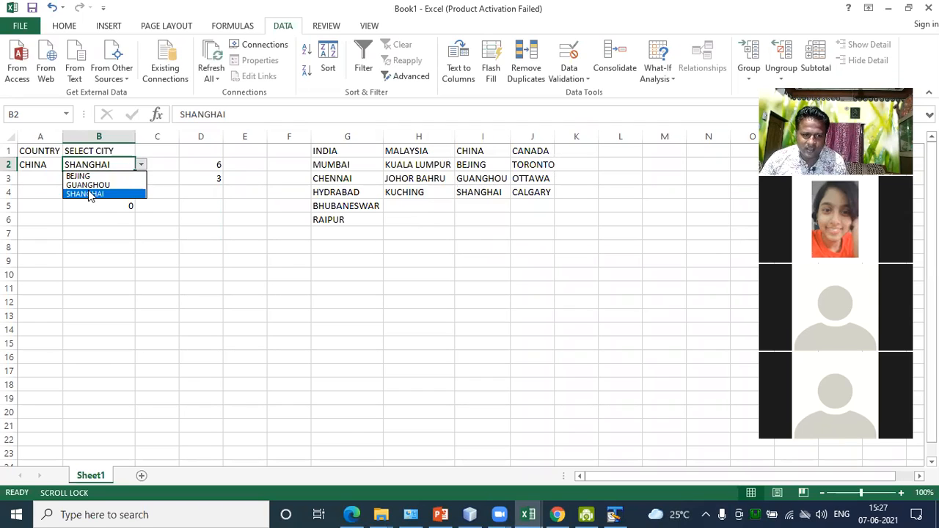
# Set the country in A2 to CANADA and check the city choices offered in B2
pyautogui.click(42, 163)
pyautogui.click(43, 163)
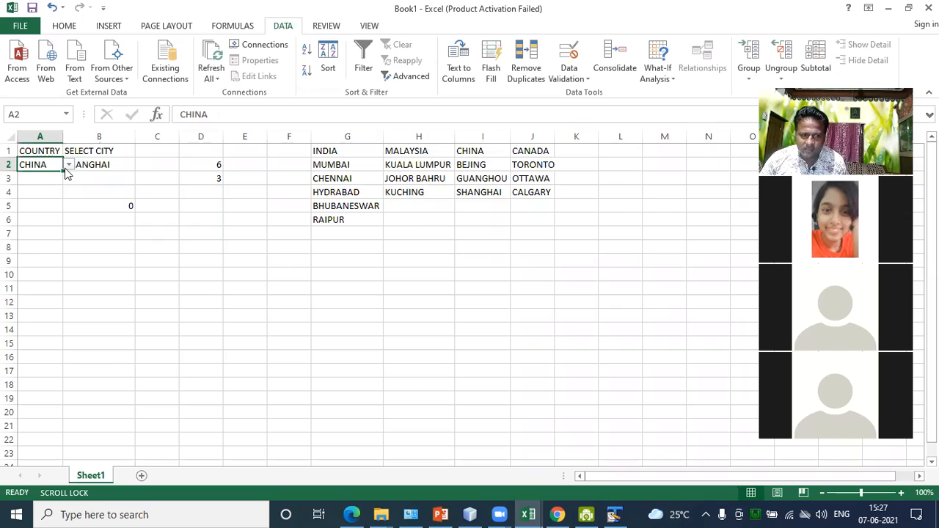
pyautogui.click(68, 165)
pyautogui.click(52, 203)
pyautogui.click(111, 166)
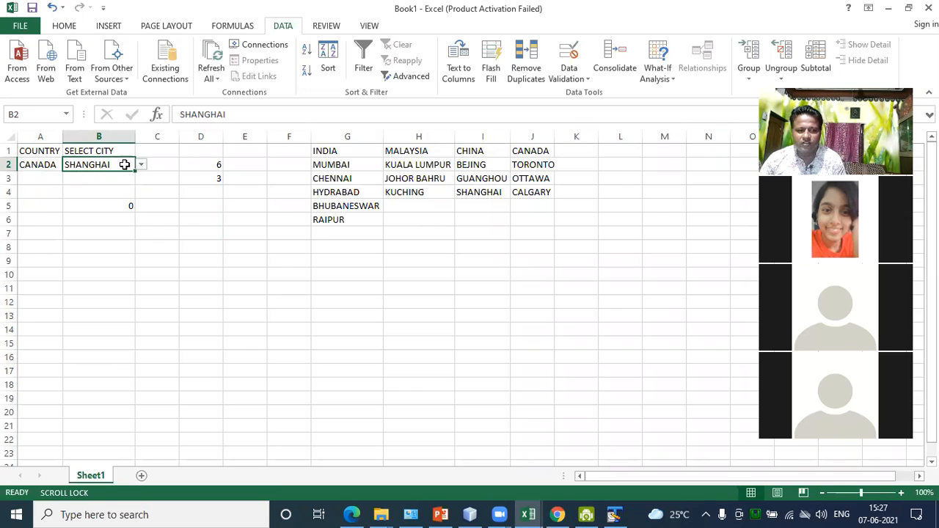
pyautogui.click(140, 165)
pyautogui.press('Escape')
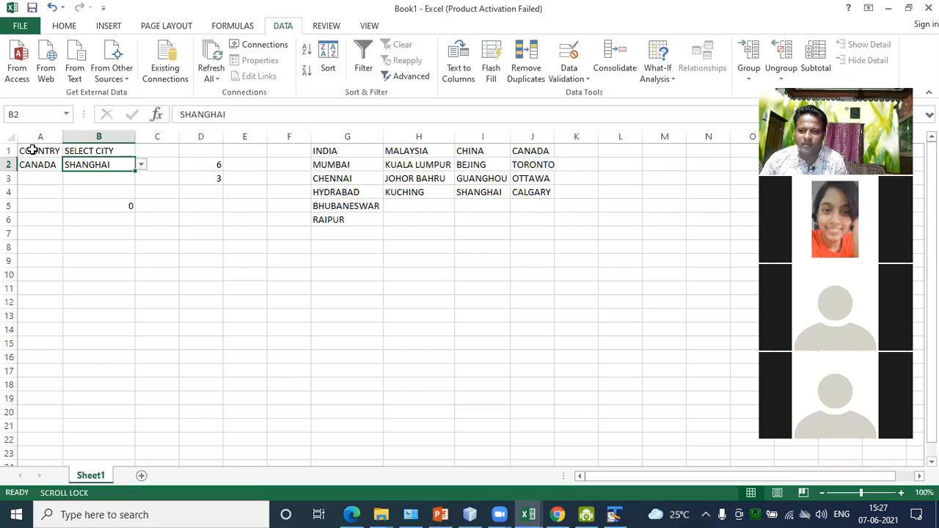
# Copy the COUNTRY and SELECT CITY headers from A1:B1 to F13:G13, and select the cell below COUNTRY
pyautogui.moveTo(38, 150); pyautogui.dragTo(99, 151)
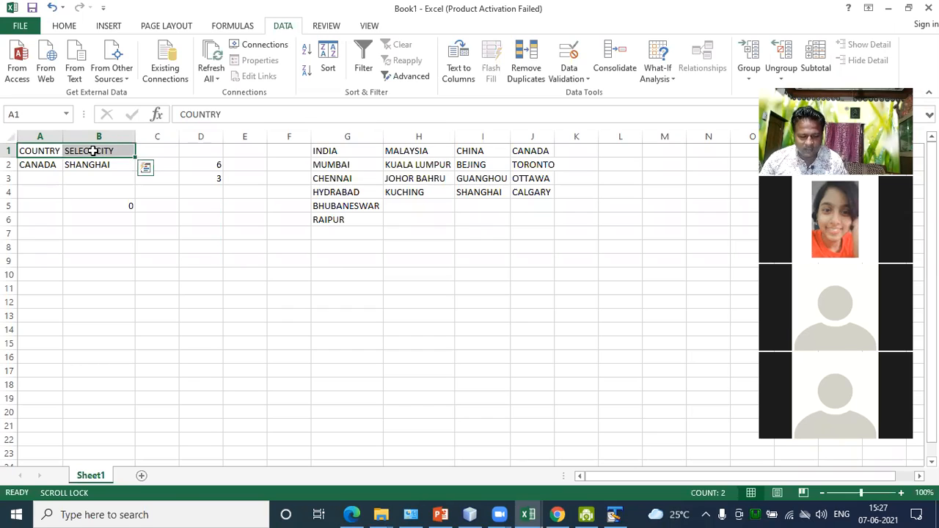
pyautogui.hotkey('ctrl', 'c')
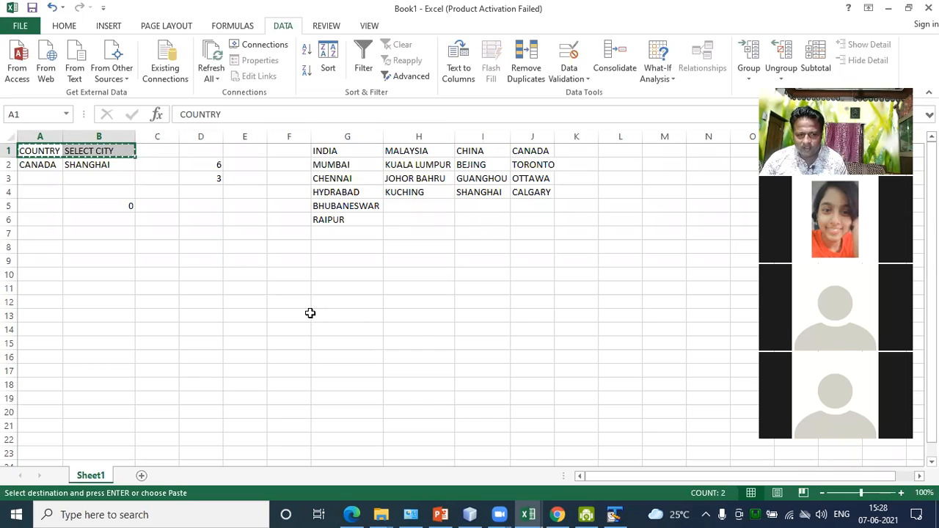
pyautogui.click(290, 318)
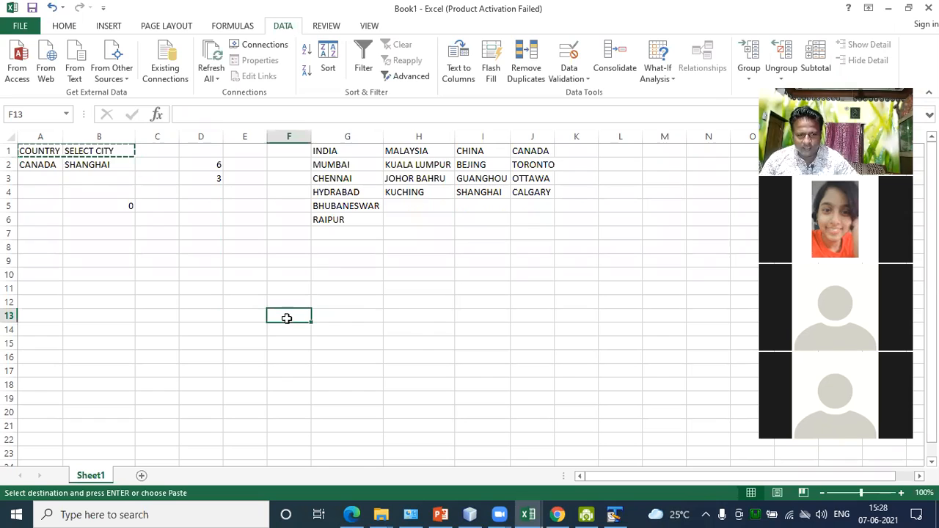
pyautogui.hotkey('ctrl', 'v')
pyautogui.click(342, 345)
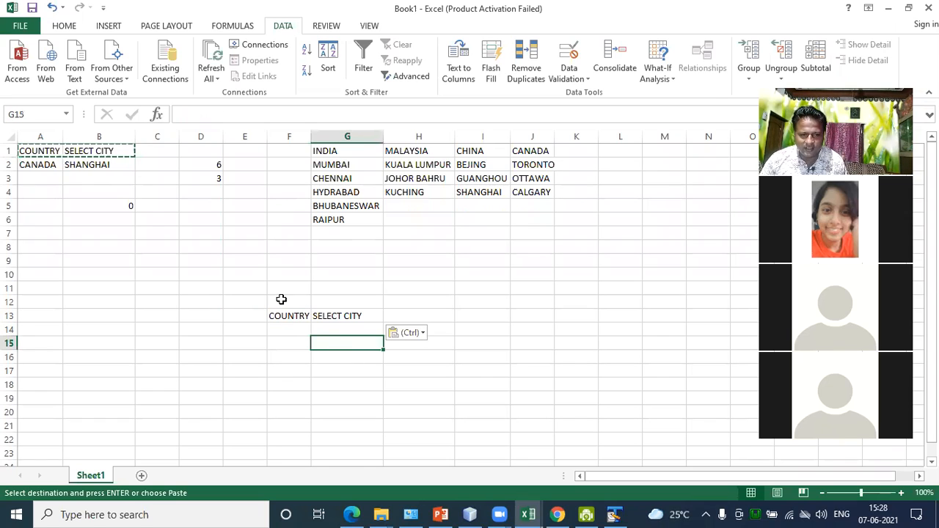
pyautogui.click(294, 333)
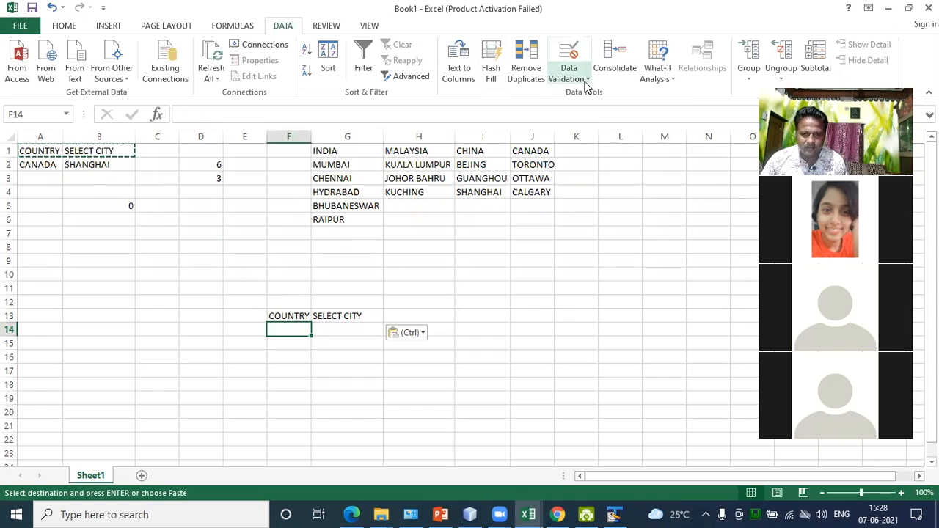
# Copy the country and city table G1:J6 into a new blank workbook, starting at cell G1
pyautogui.moveTo(316, 153); pyautogui.dragTo(521, 224)
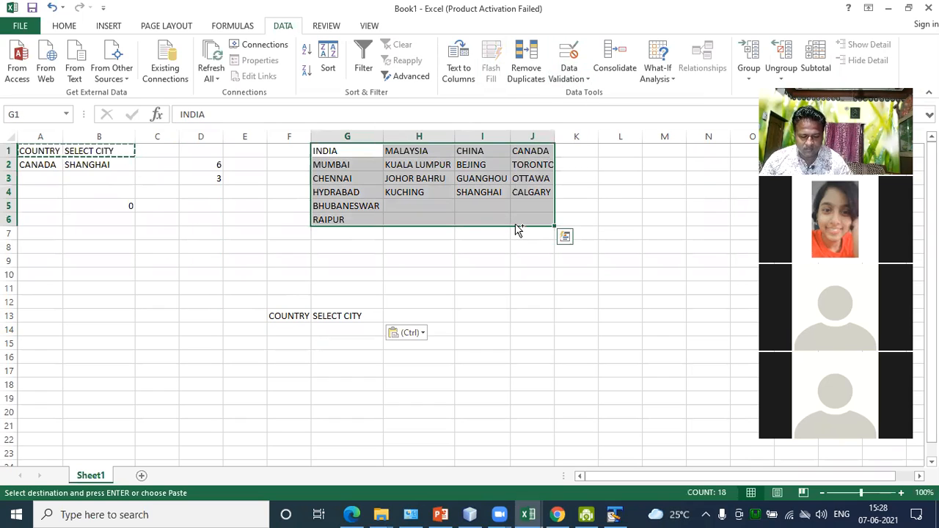
pyautogui.hotkey('ctrl', 'c')
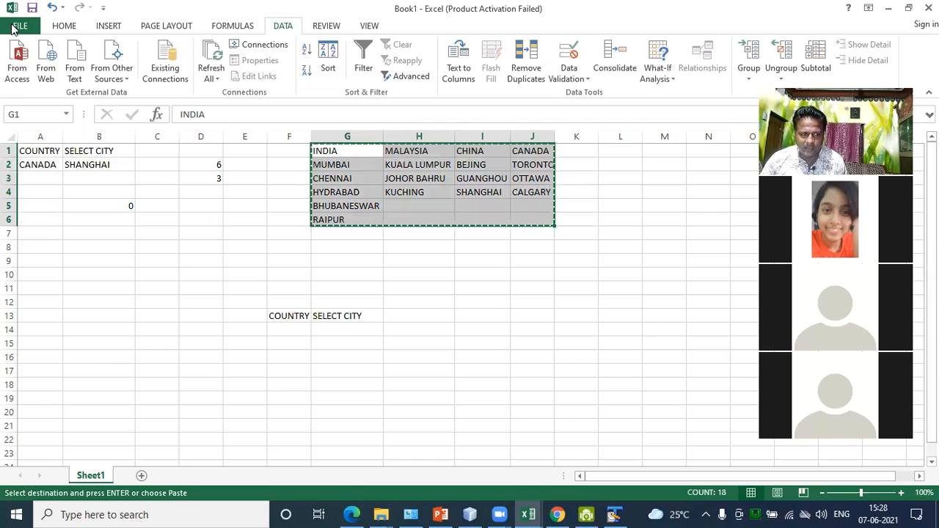
pyautogui.click(19, 25)
pyautogui.click(36, 85)
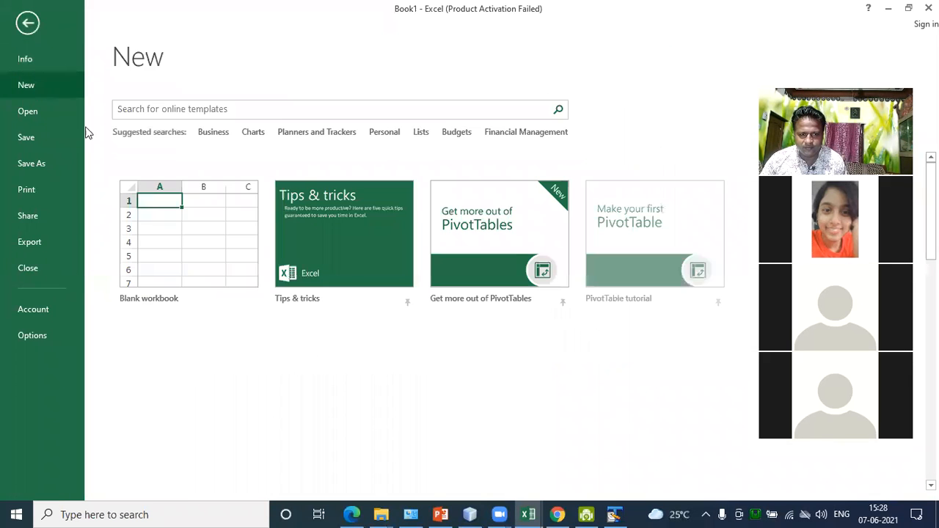
pyautogui.click(167, 208)
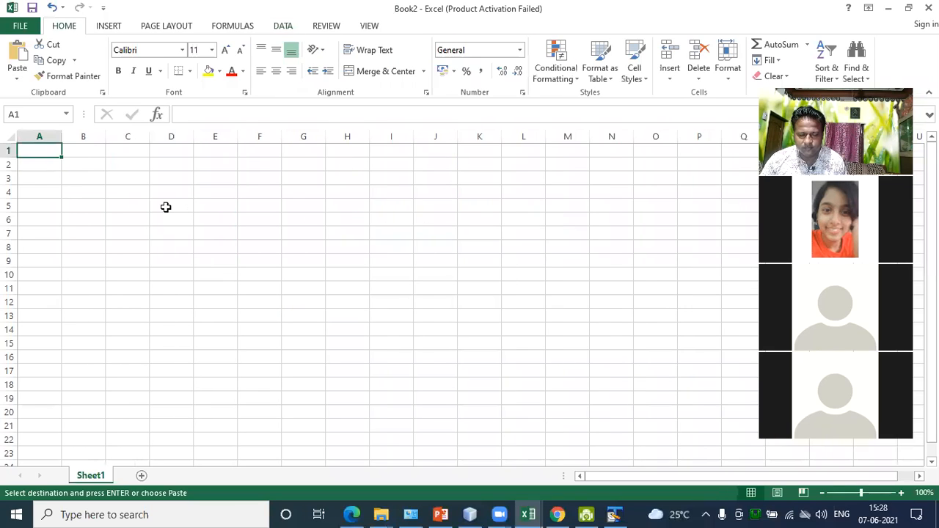
pyautogui.click(291, 153)
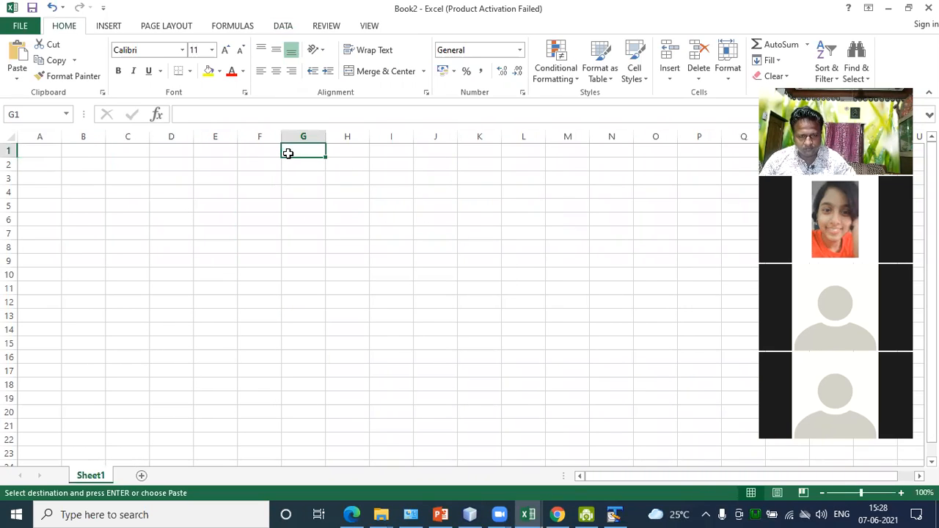
pyautogui.hotkey('ctrl', 'v')
pyautogui.click(358, 291)
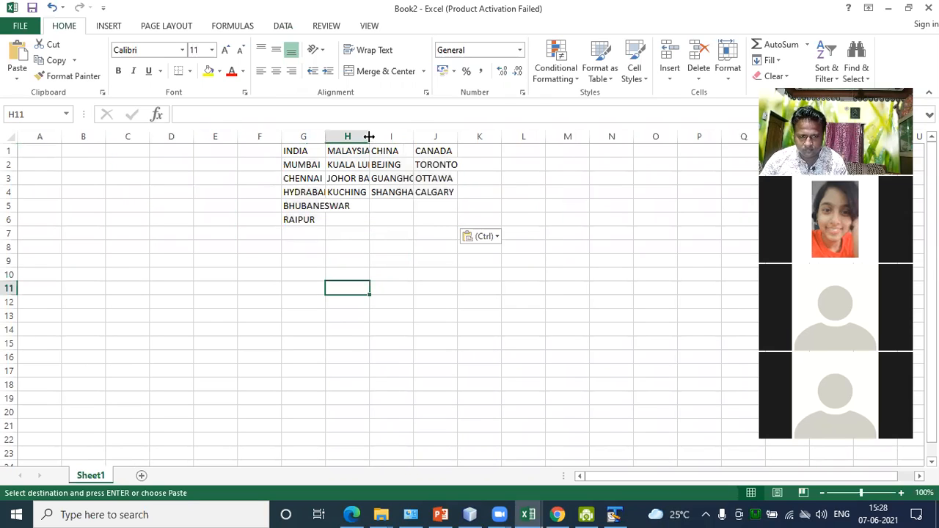
# Auto-fit the widths of columns G, H and I to the pasted city names
pyautogui.doubleClick(369, 137)
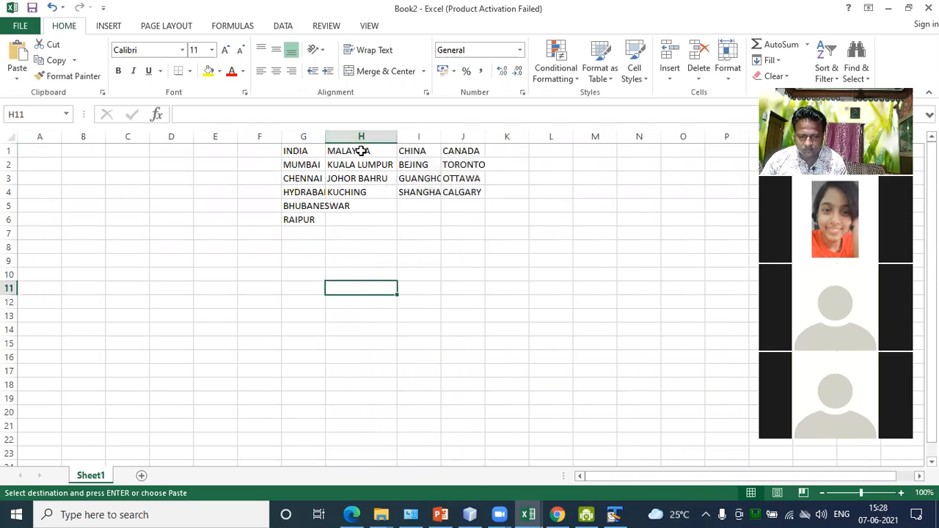
pyautogui.doubleClick(441, 136)
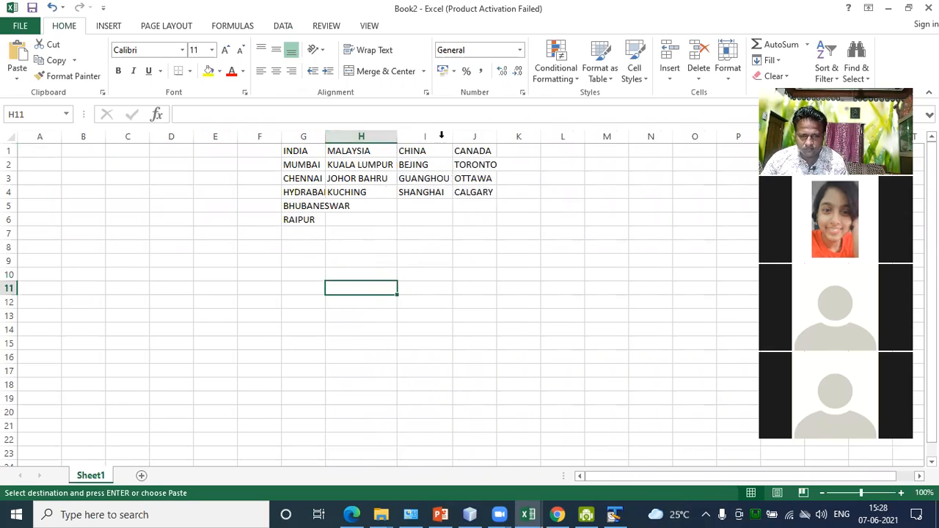
pyautogui.doubleClick(325, 136)
pyautogui.click(114, 191)
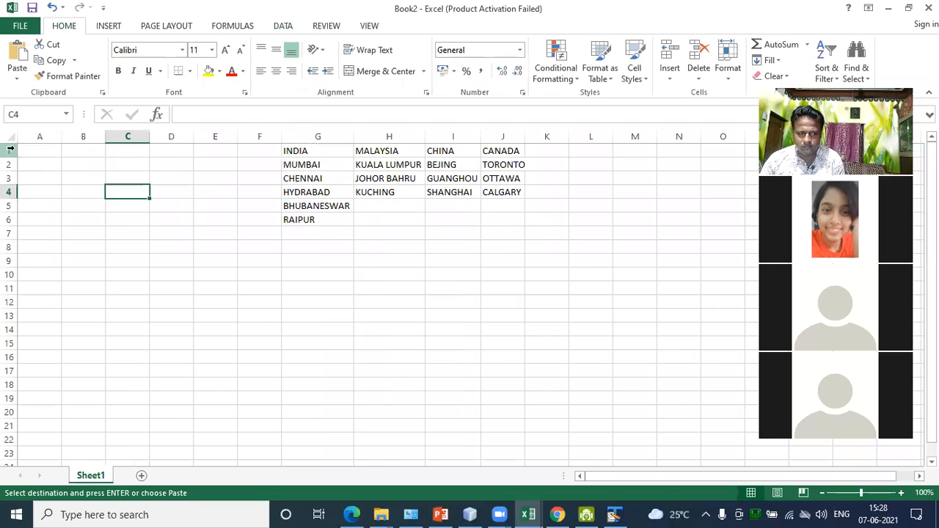
# Enter the header COUNTRY in cell A1
pyautogui.click(43, 152)
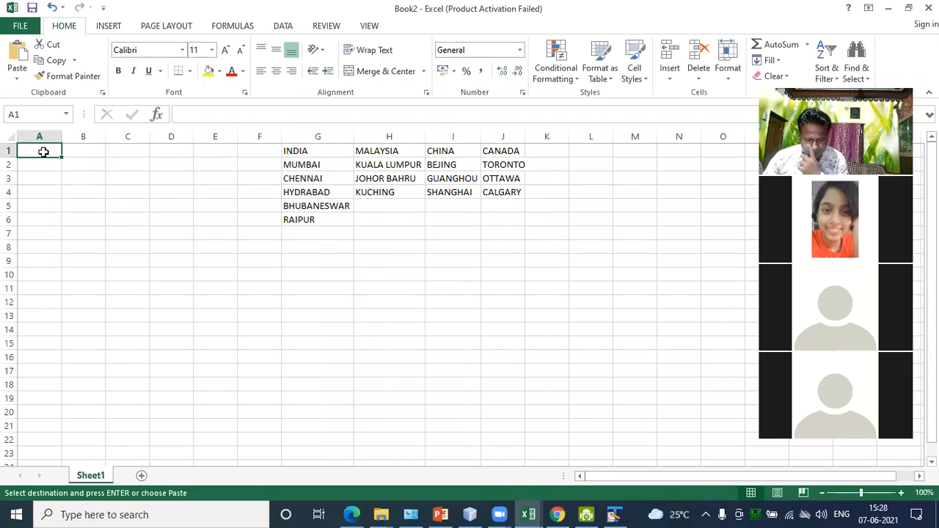
pyautogui.write('SE')
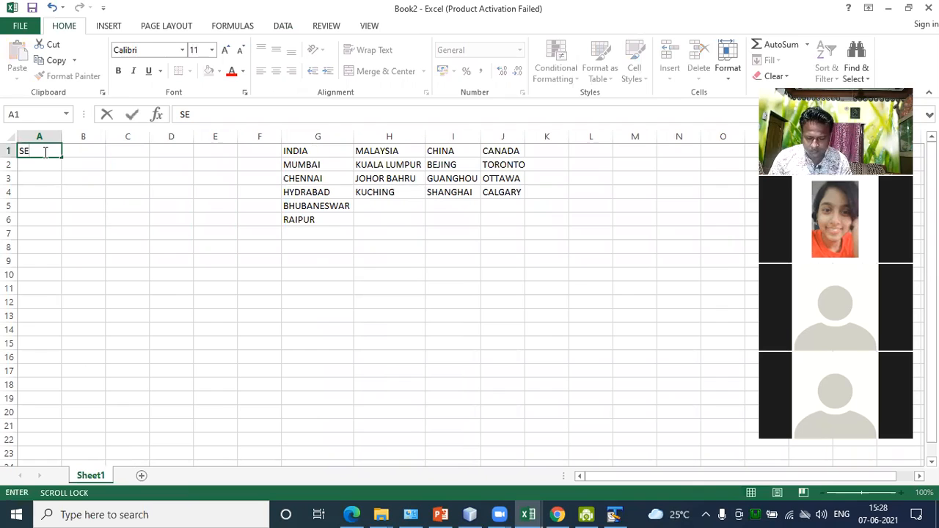
pyautogui.write('LE')
pyautogui.press('BackSpace')
pyautogui.press('BackSpace')
pyautogui.press('BackSpace')
pyautogui.press('BackSpace')
pyautogui.write('C')
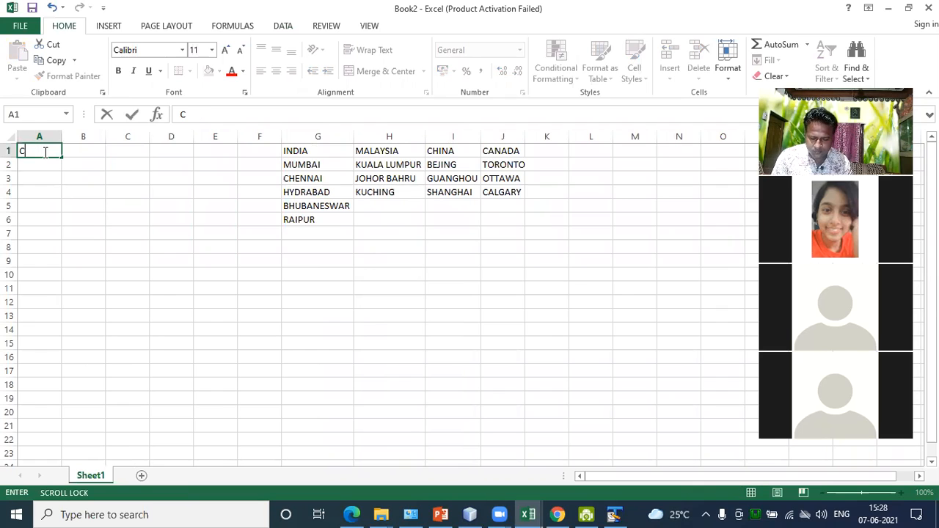
pyautogui.write('OUNTRY')
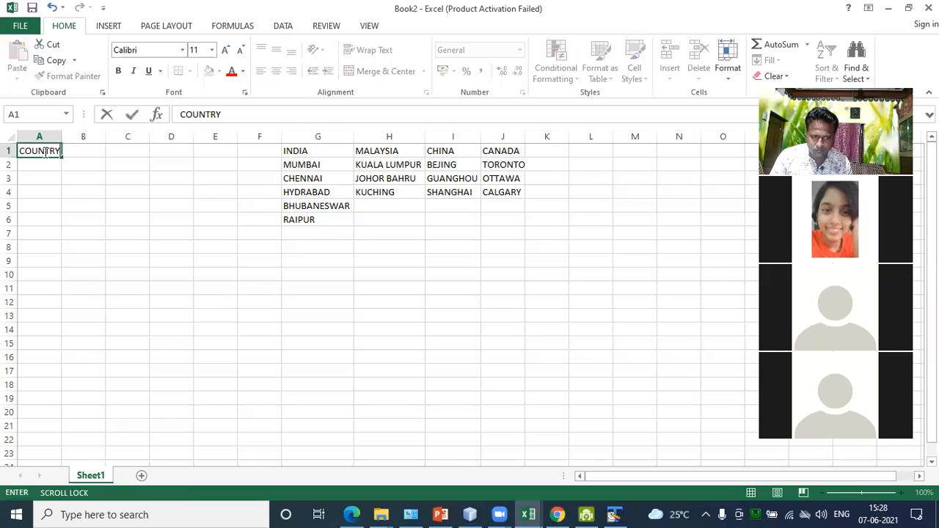
pyautogui.click(110, 193)
# Enter the header SELECT CITY in B1 and auto-fit the widths of columns A and B
pyautogui.click(79, 155)
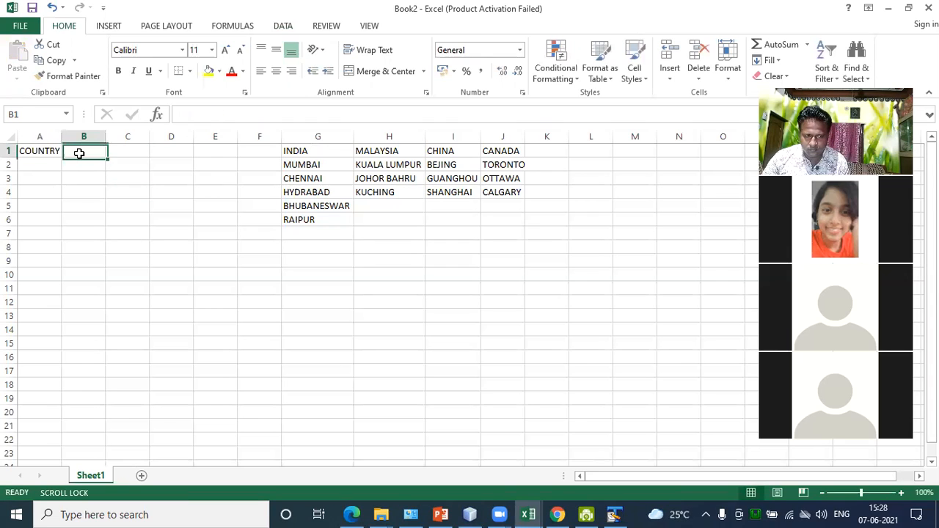
pyautogui.write('SELECT')
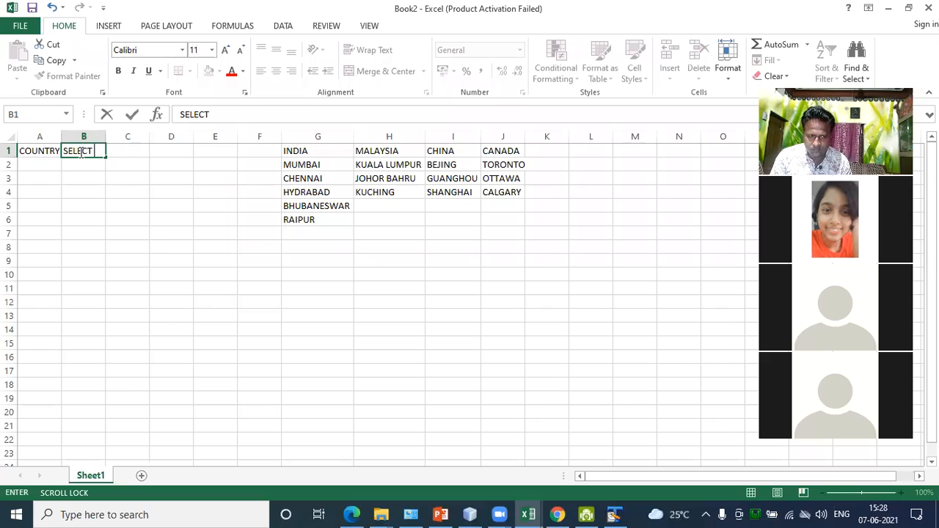
pyautogui.write(' CITY')
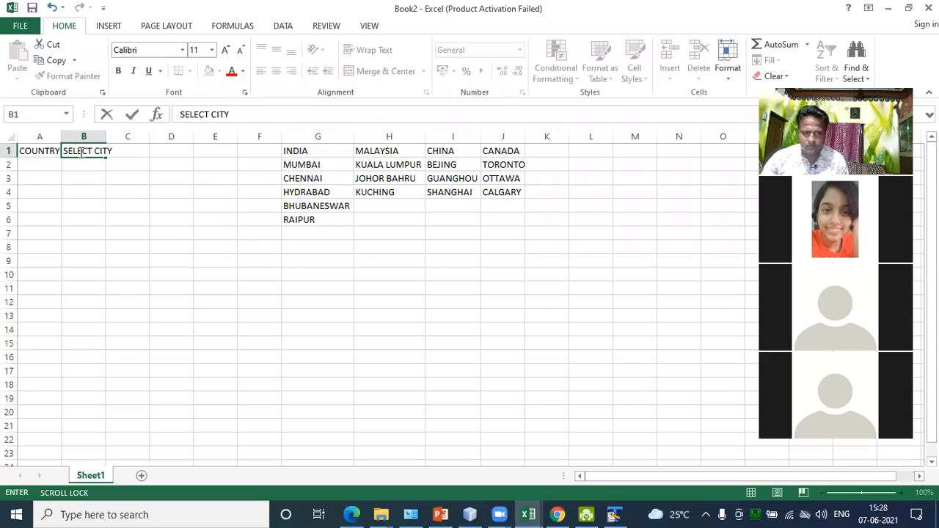
pyautogui.click(110, 231)
pyautogui.doubleClick(105, 135)
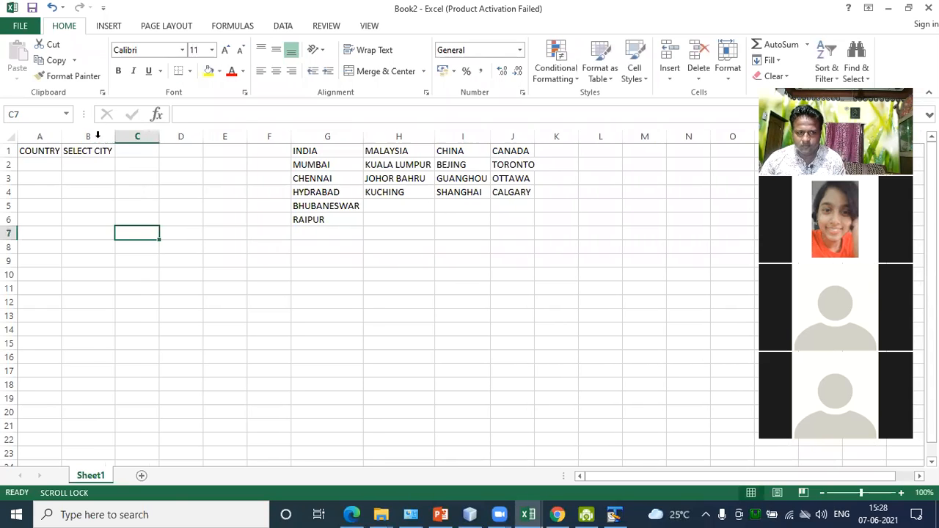
pyautogui.doubleClick(59, 140)
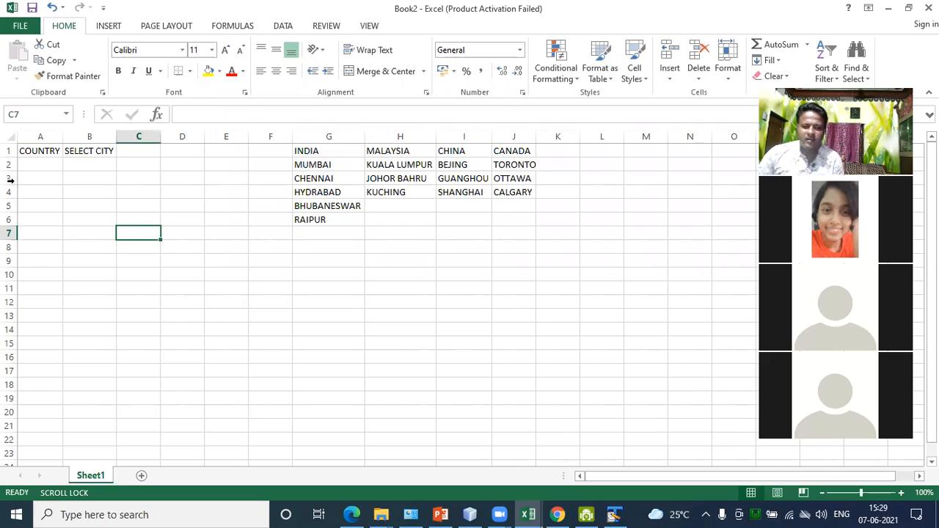
# Name the country and city table range G1:J6 as country
pyautogui.click(50, 168)
pyautogui.click(272, 258)
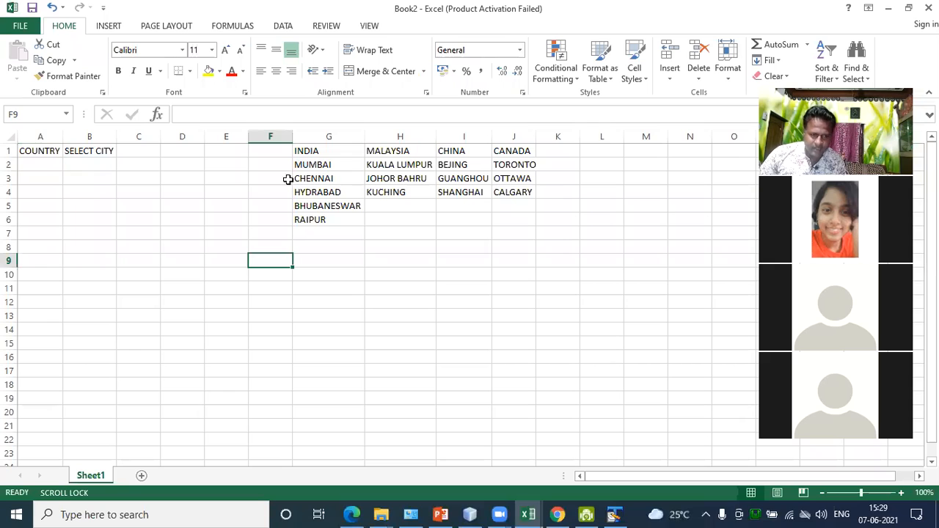
pyautogui.moveTo(306, 151); pyautogui.dragTo(530, 220)
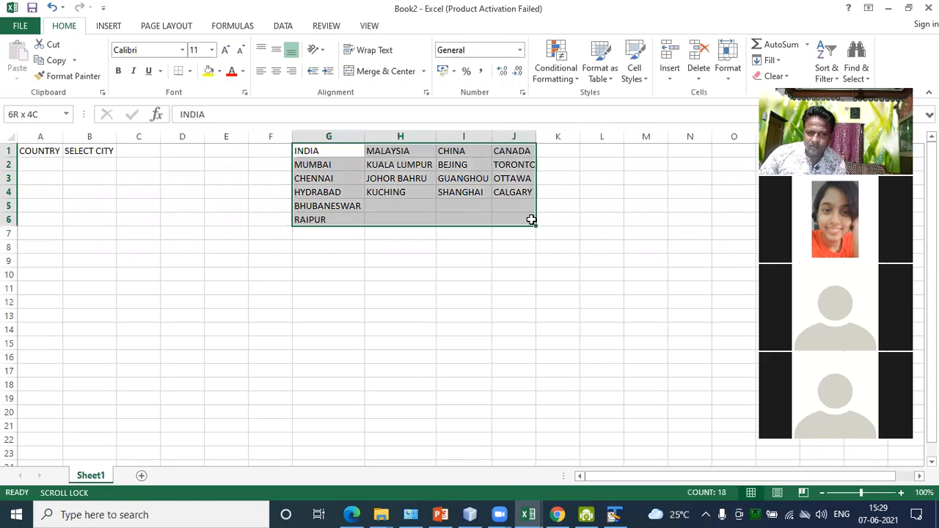
pyautogui.click(21, 112)
pyautogui.press('BackSpace')
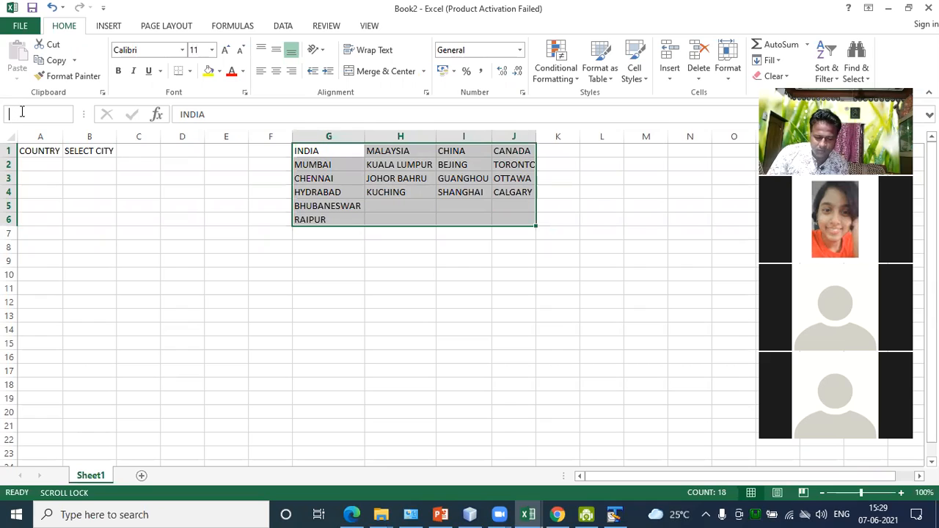
pyautogui.write('co')
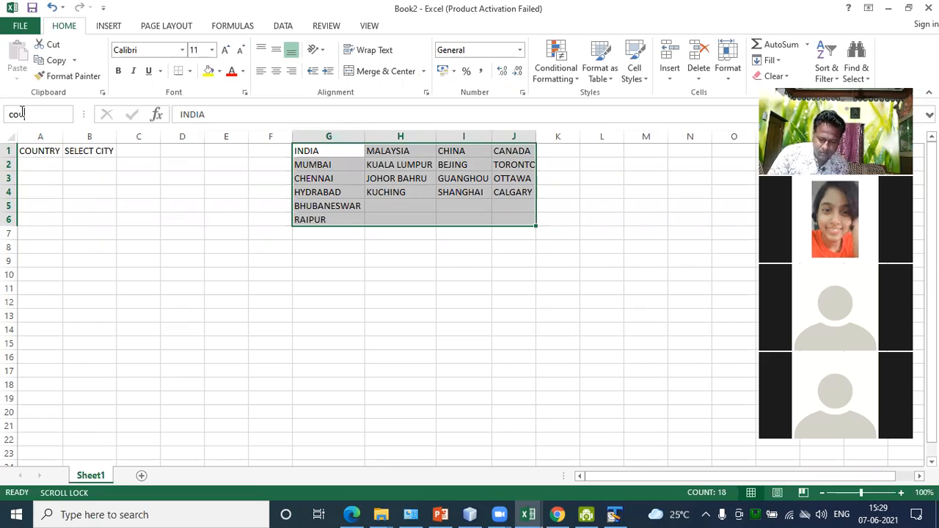
pyautogui.write('untry')
pyautogui.press('Return')
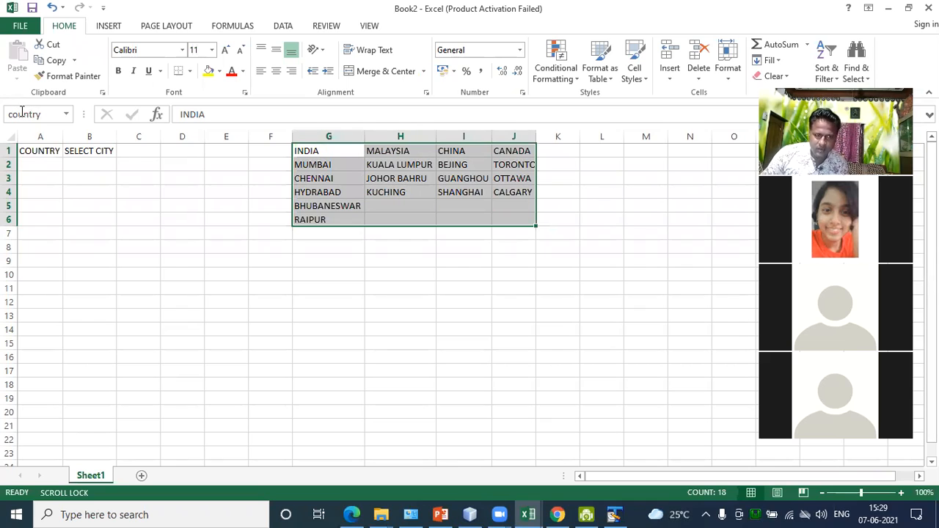
pyautogui.click(134, 204)
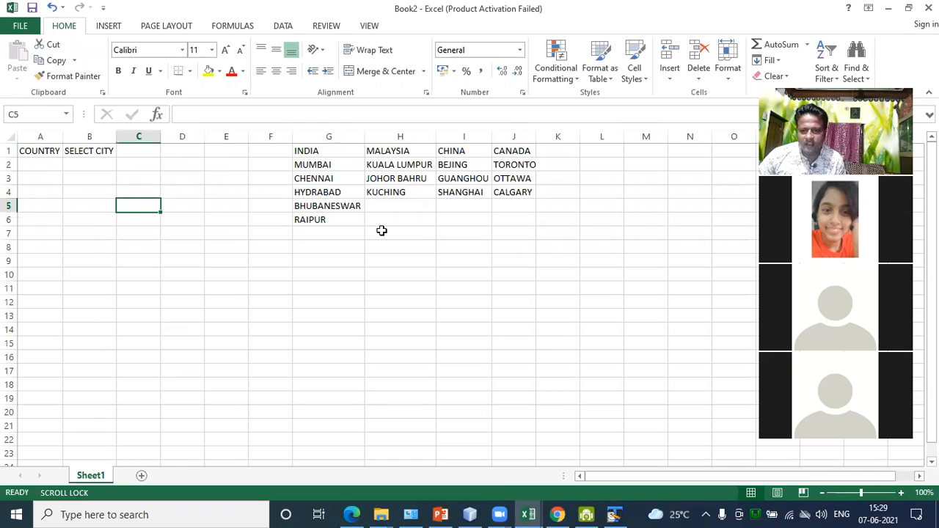
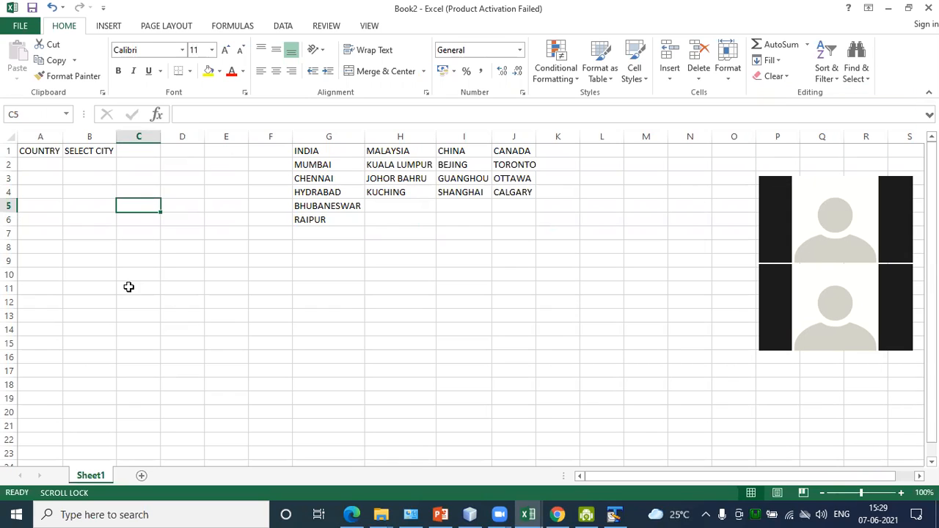
# Add list data validation to A2 with the source =$G$1:$J$1 and check the country choices it offers
pyautogui.click(105, 260)
pyautogui.click(49, 167)
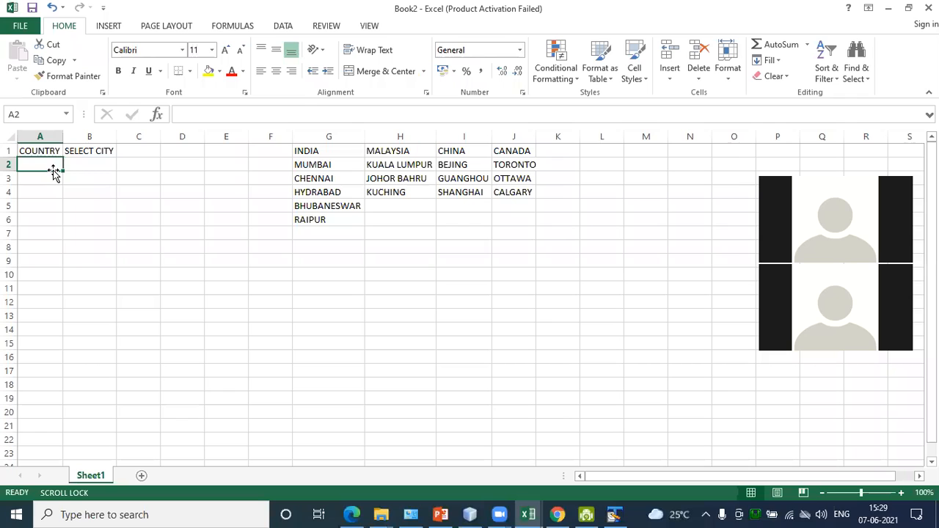
pyautogui.click(281, 28)
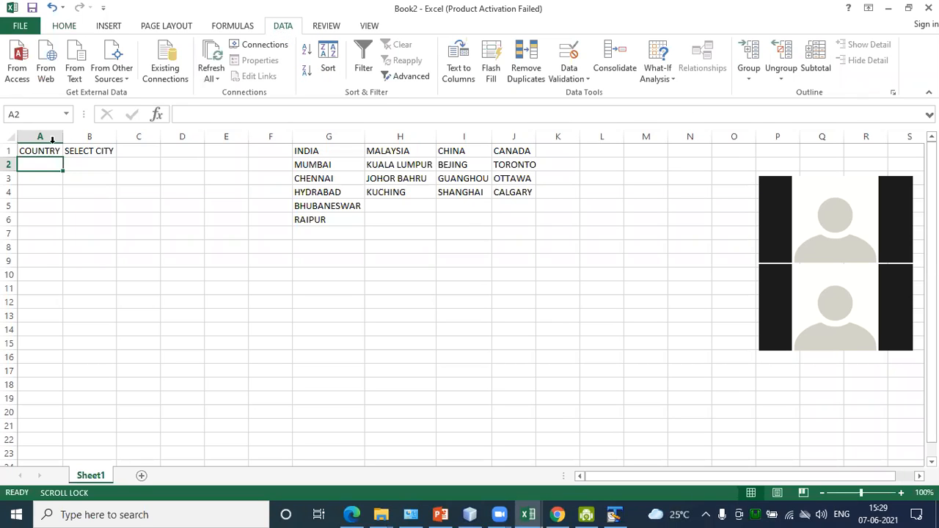
pyautogui.click(578, 79)
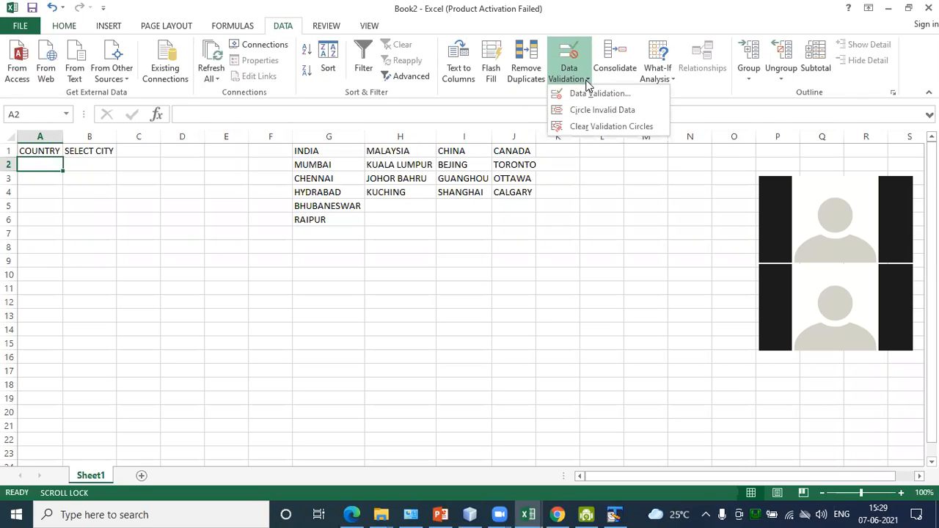
pyautogui.click(581, 94)
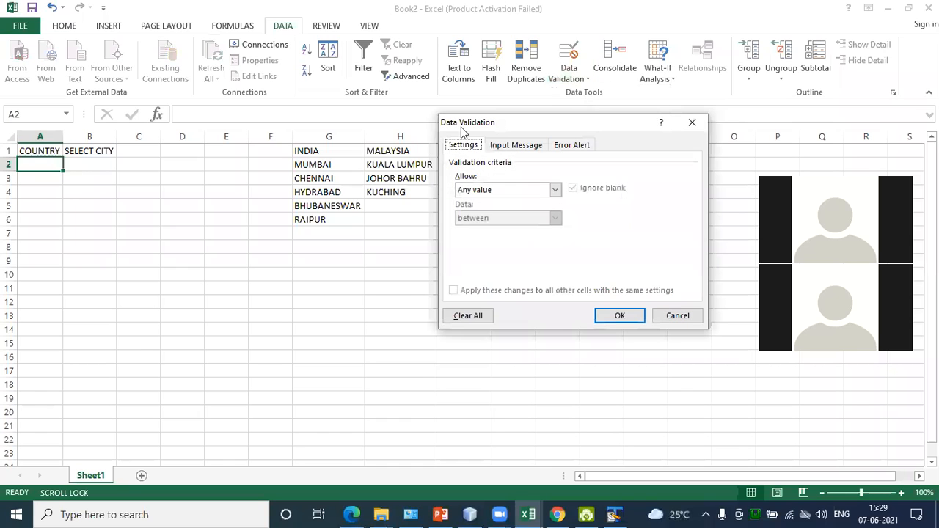
pyautogui.click(505, 189)
pyautogui.click(490, 229)
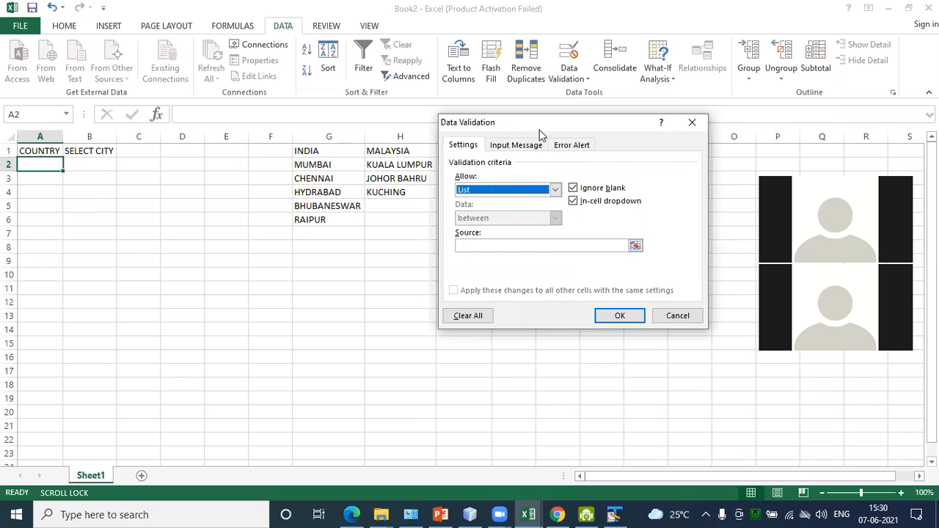
pyautogui.moveTo(539, 132); pyautogui.dragTo(546, 222)
pyautogui.click(488, 337)
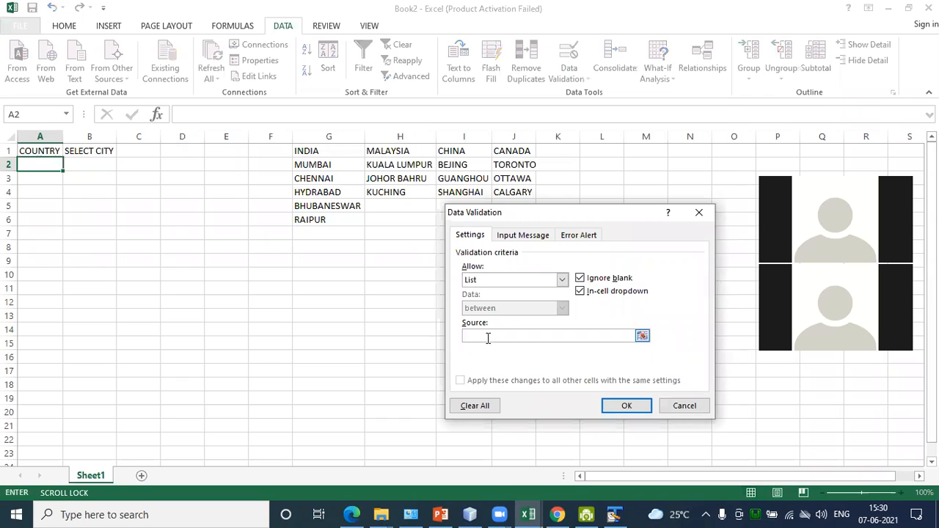
pyautogui.moveTo(316, 150); pyautogui.dragTo(513, 153)
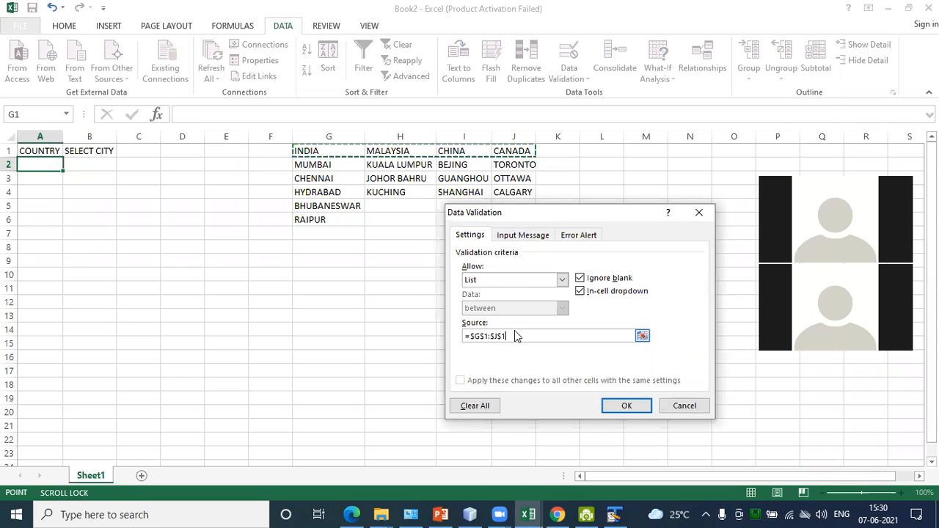
pyautogui.press('Return')
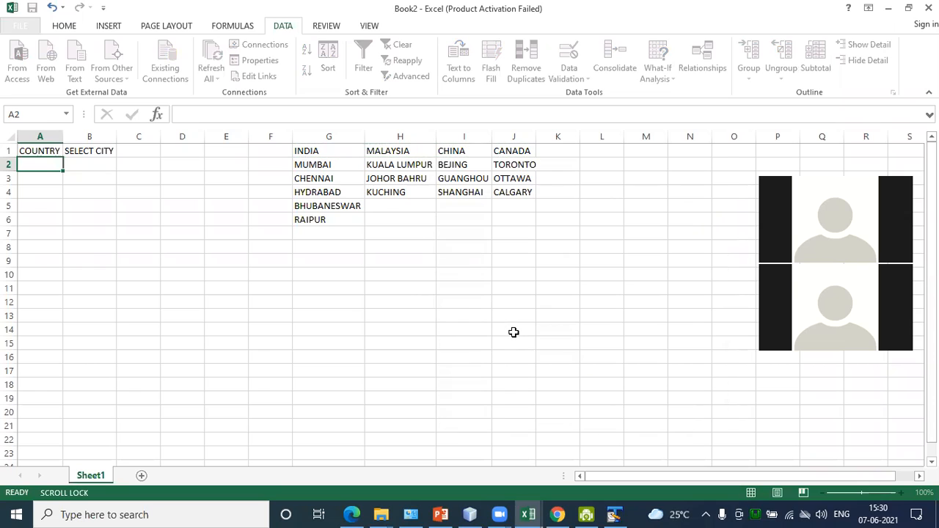
pyautogui.click(70, 166)
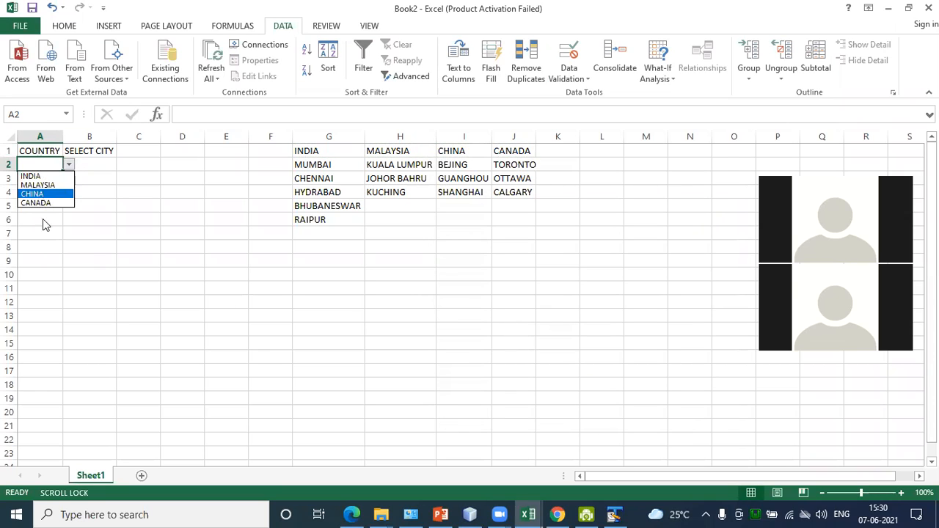
pyautogui.press('Escape')
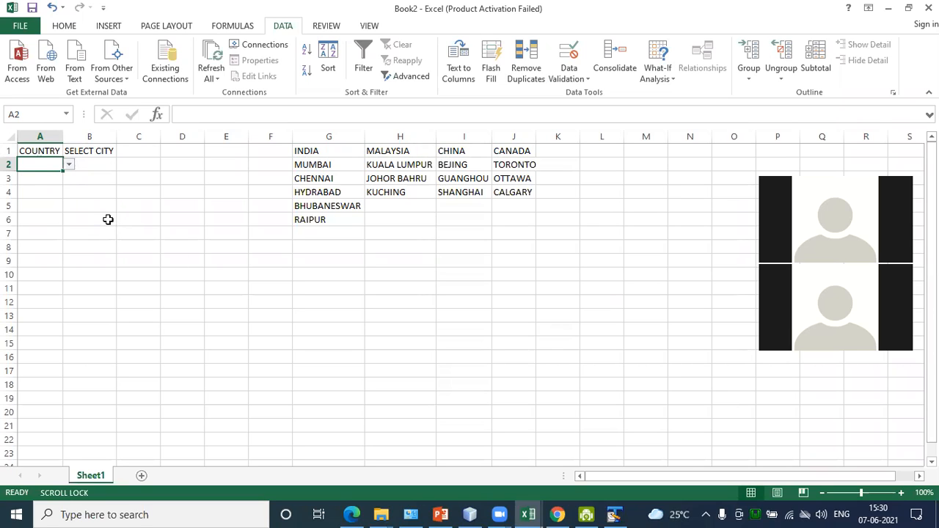
# Choose INDIA as the country in A2 and begin an OFFSET formula in B4 with reference $G$1 and a row offset of 1
pyautogui.click(68, 165)
pyautogui.click(44, 177)
pyautogui.click(76, 192)
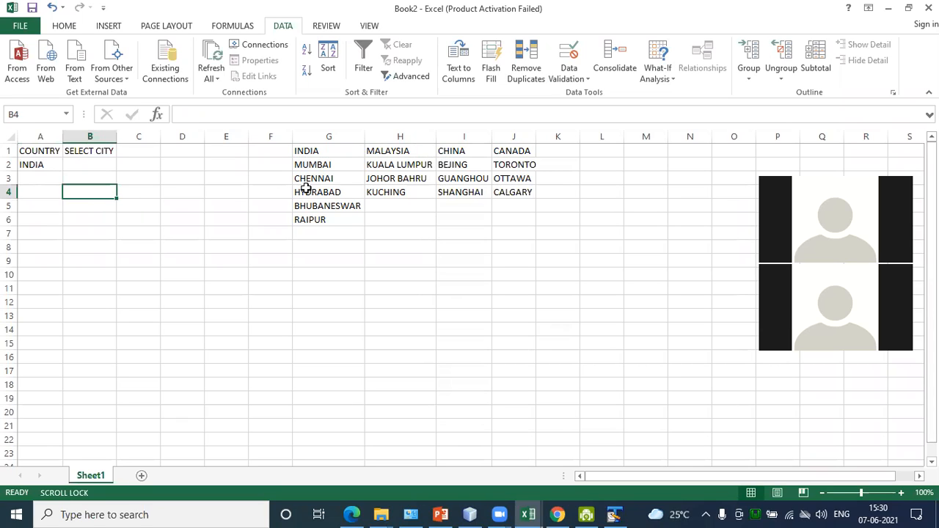
pyautogui.write('=')
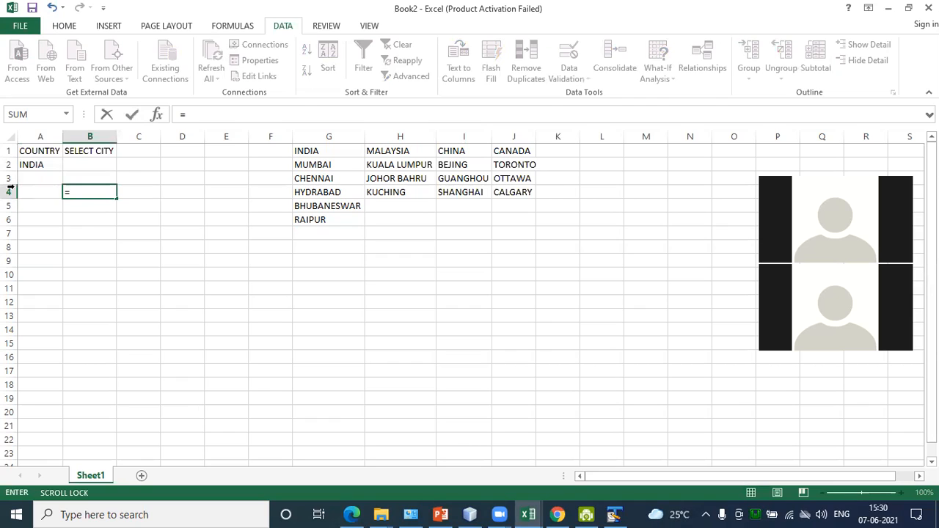
pyautogui.write('o')
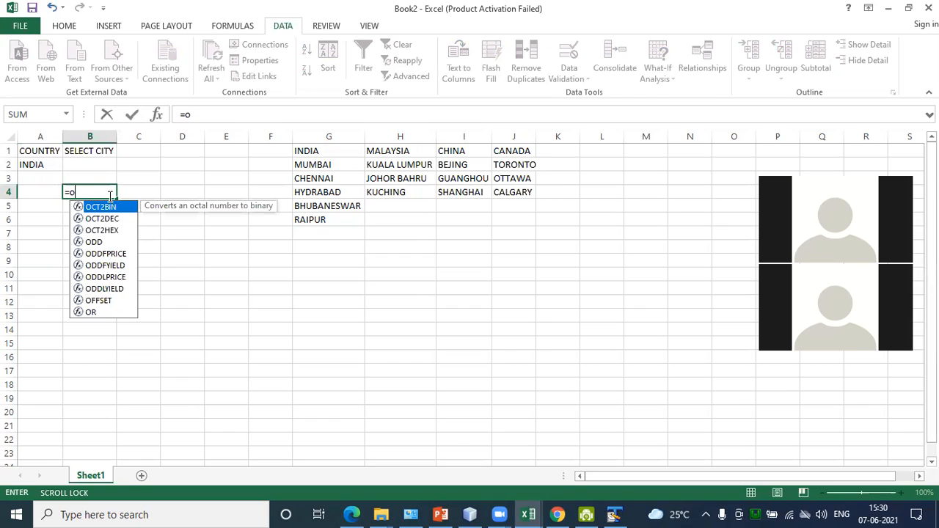
pyautogui.write('ffset')
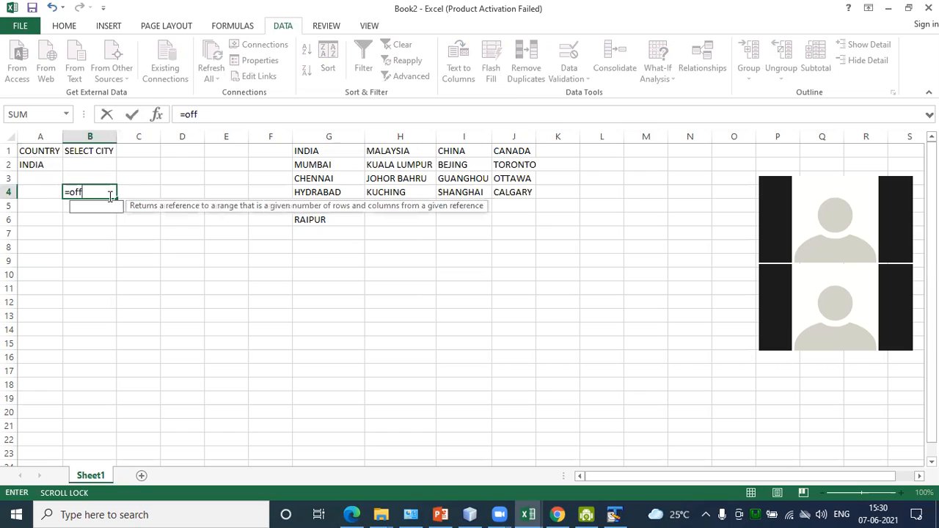
pyautogui.write('(')
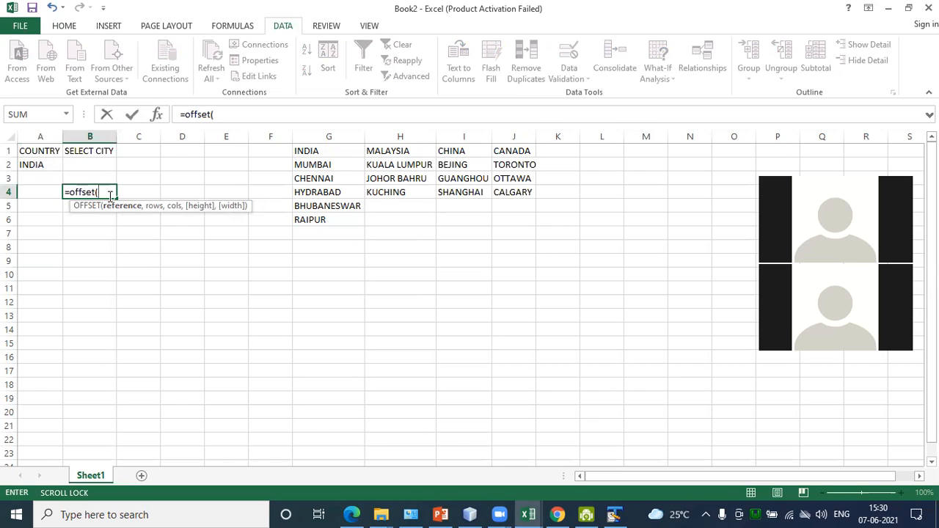
pyautogui.click(308, 152)
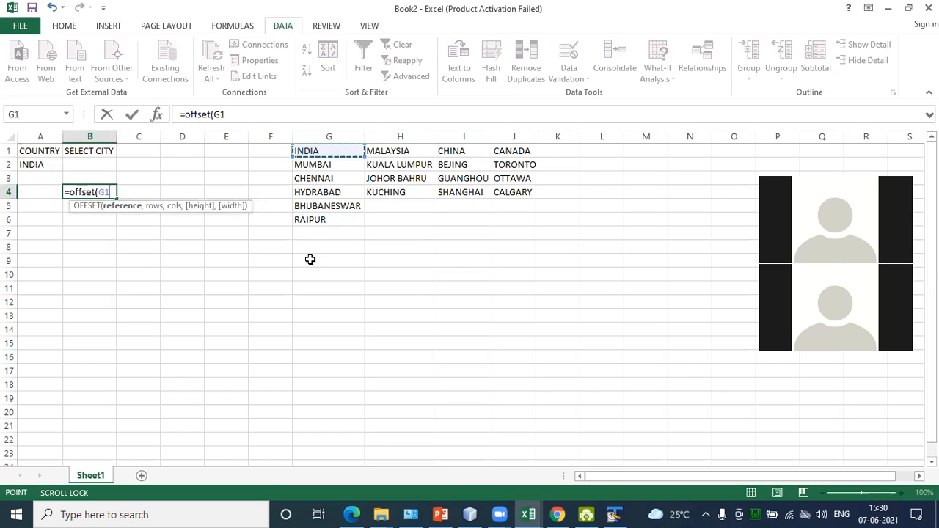
pyautogui.press('F4')
pyautogui.write(',')
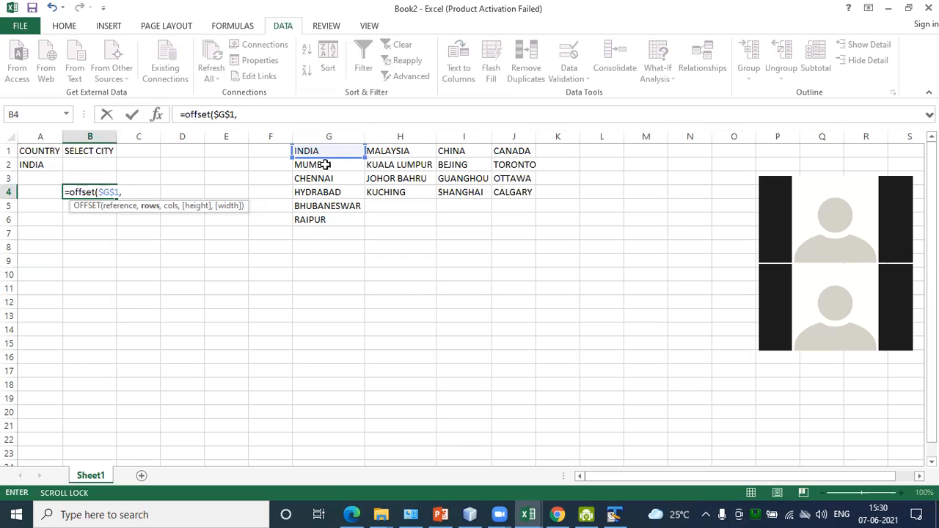
pyautogui.write('1,')
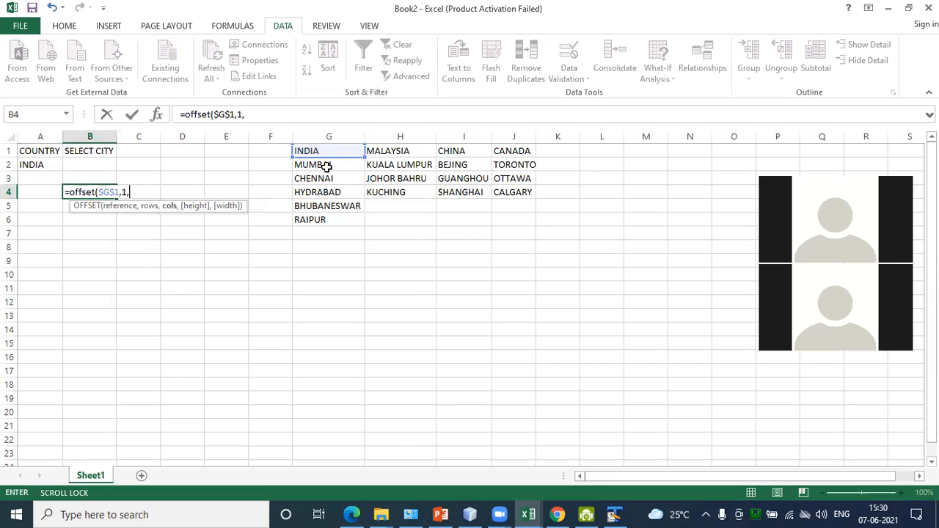
# Add MATCH($A$2,$G$1:$J$1,0)-1 as the column offset of the OFFSET formula in B4
pyautogui.write('match')
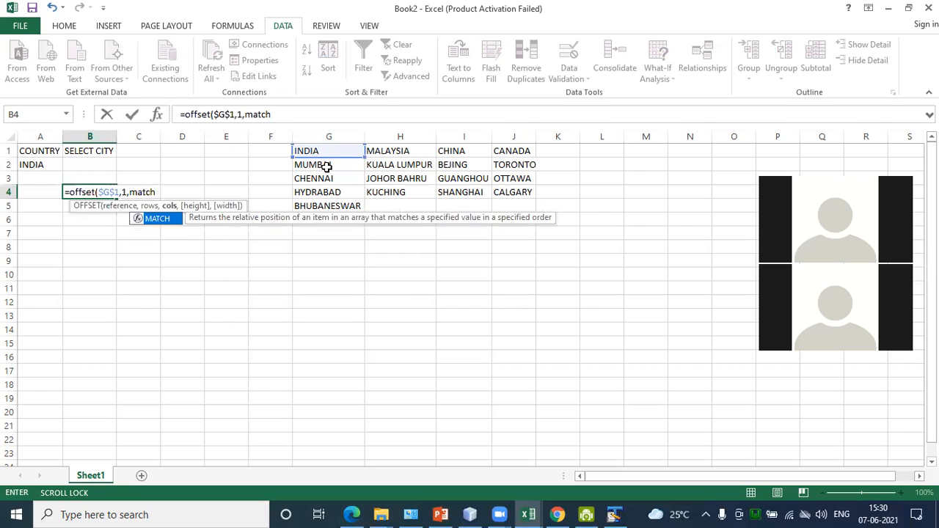
pyautogui.write('(')
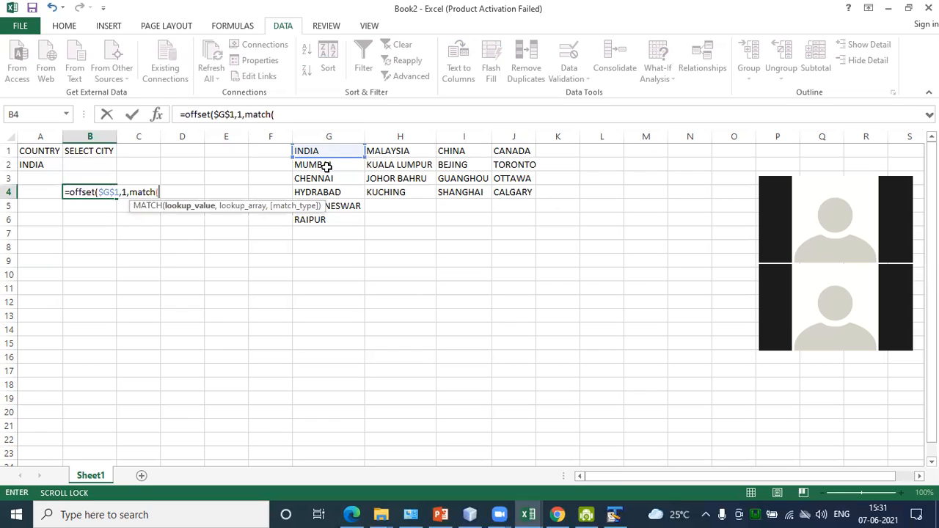
pyautogui.click(22, 169)
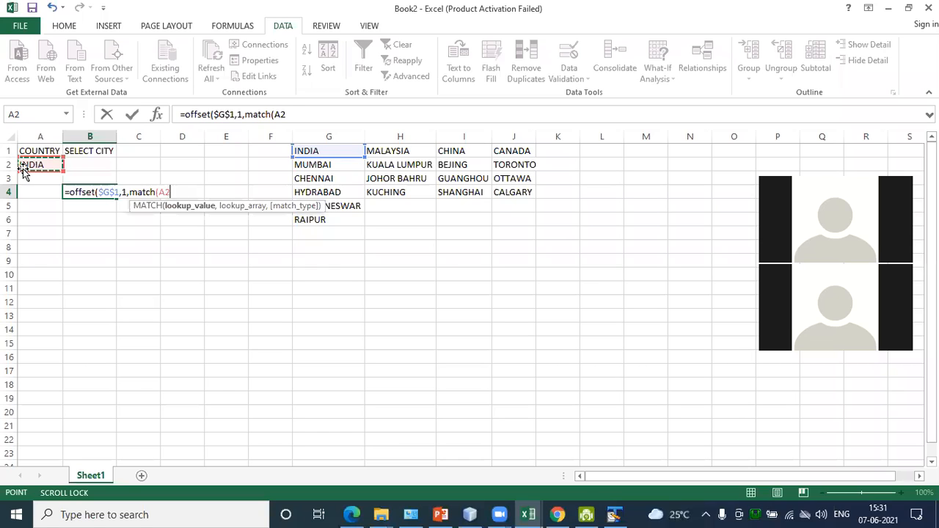
pyautogui.press('F4')
pyautogui.write(',')
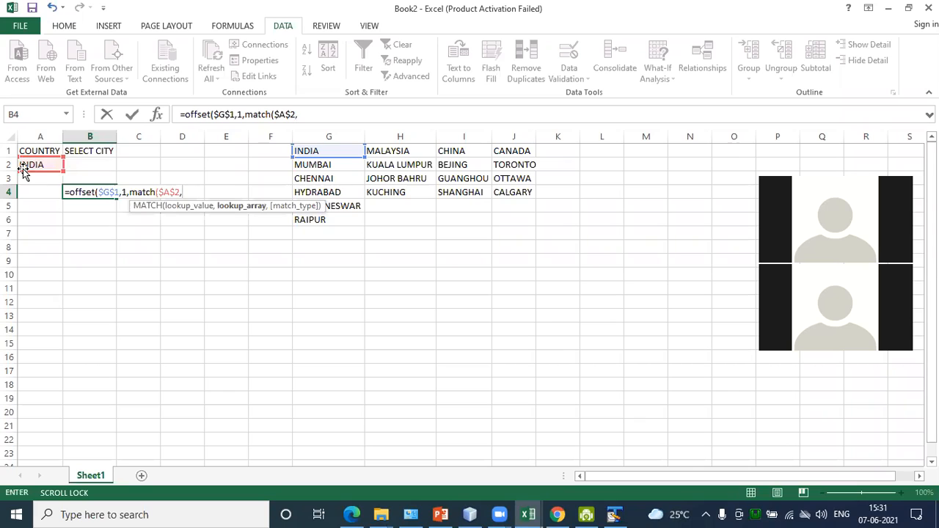
pyautogui.moveTo(342, 152); pyautogui.dragTo(512, 151)
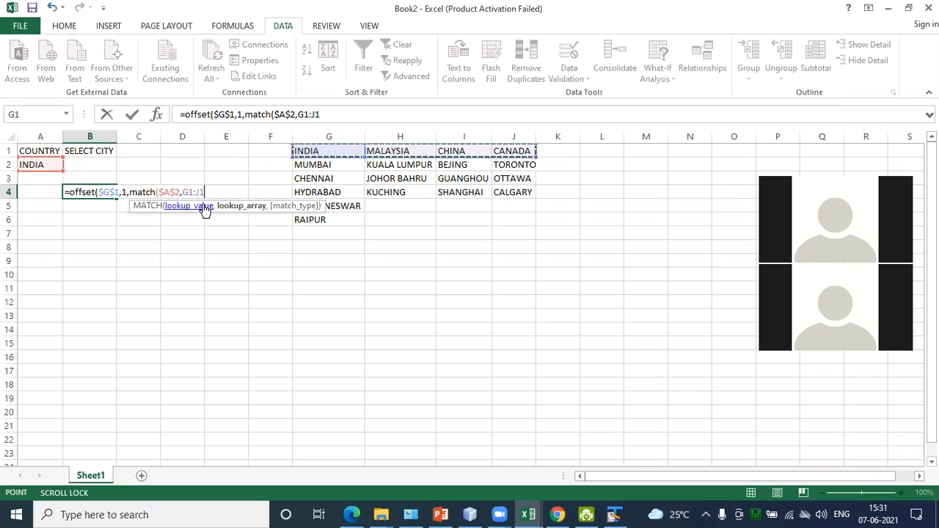
pyautogui.press('F4')
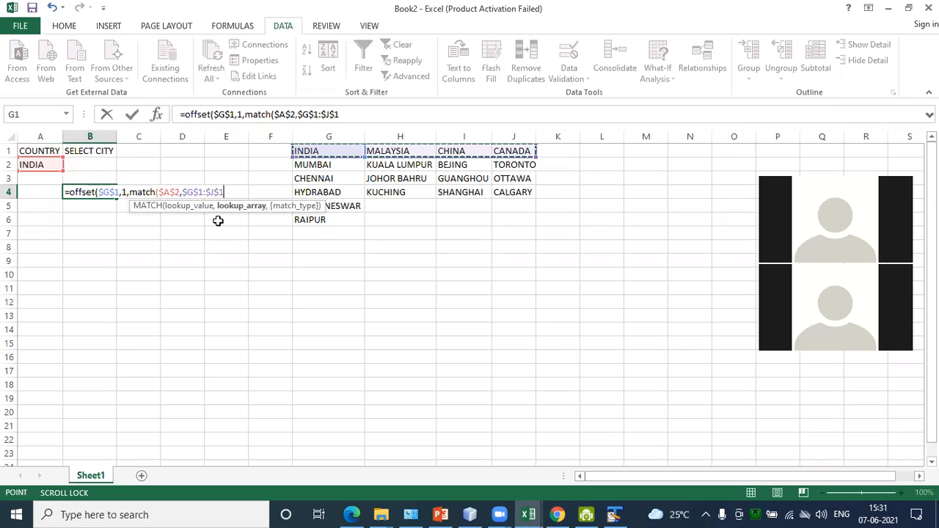
pyautogui.write(',')
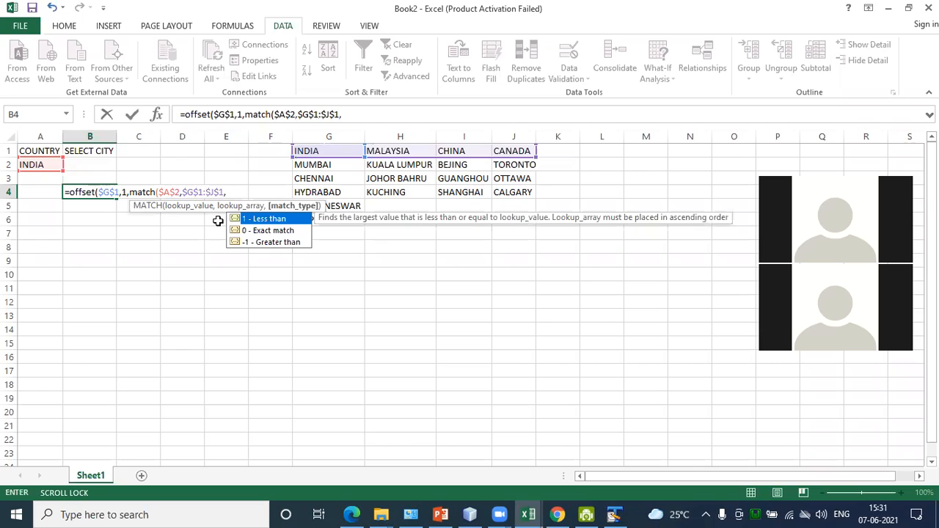
pyautogui.write('0)')
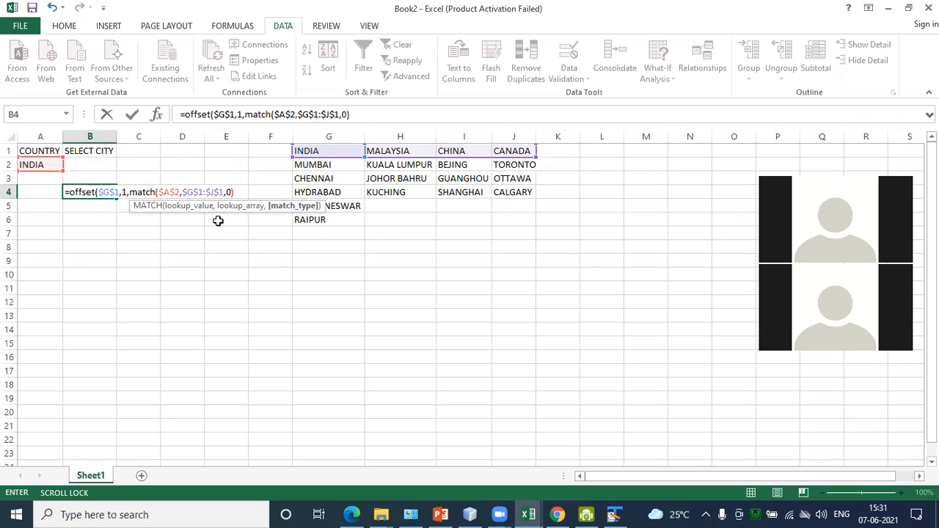
pyautogui.write('-1')
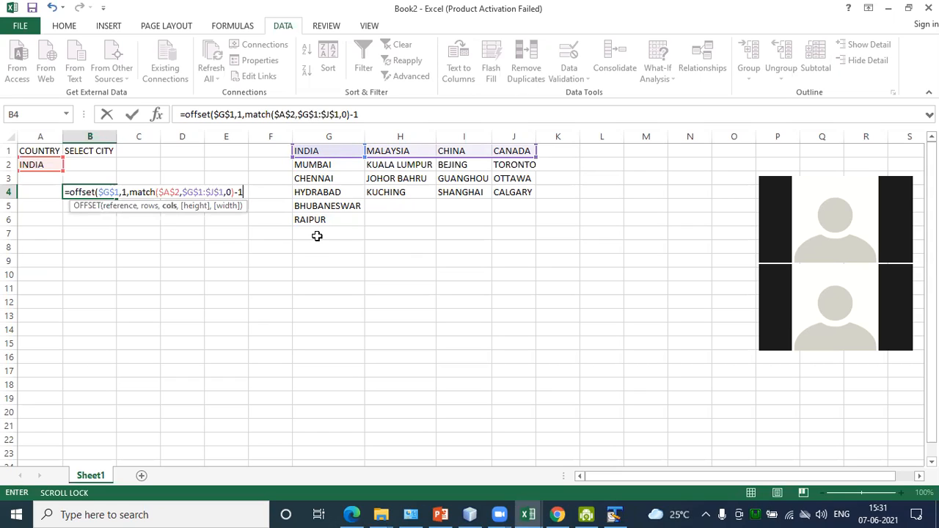
# Complete the OFFSET formula in B4 with a height of 7 and a width of 1
pyautogui.write(',')
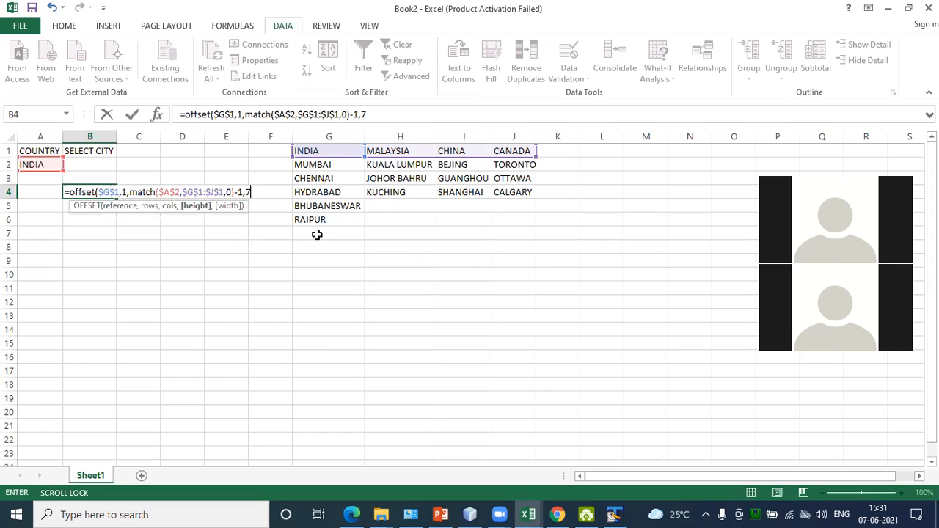
pyautogui.write('7,1')
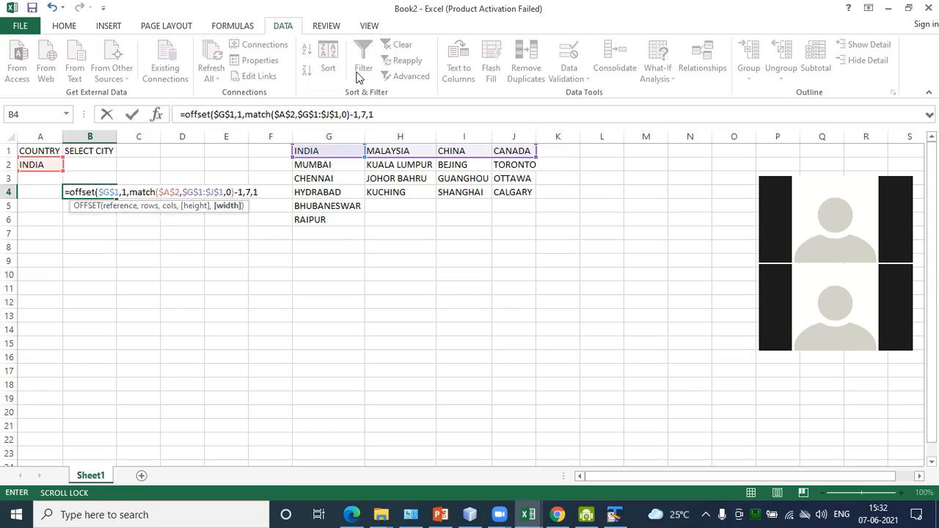
pyautogui.press('Return')
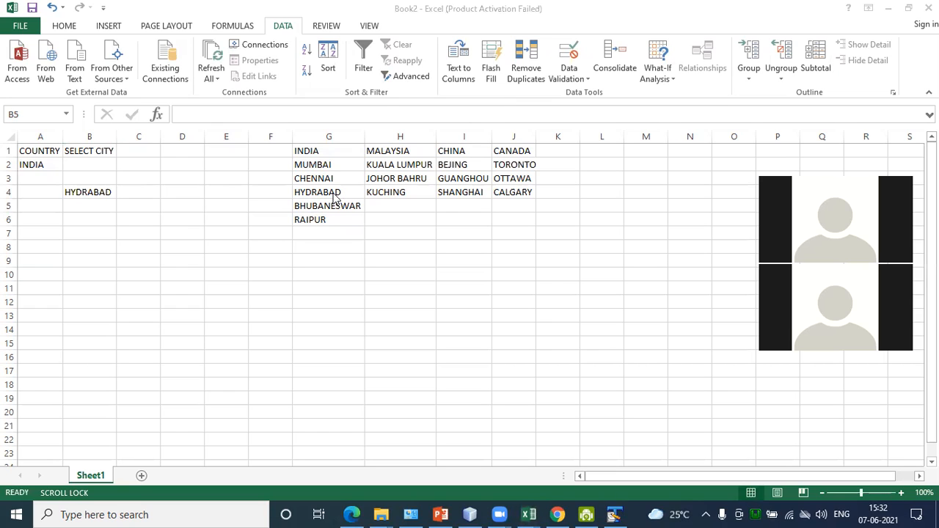
# Copy the OFFSET formula text from B4 without its equals sign, leaving the cell's formula as it is
pyautogui.click(88, 212)
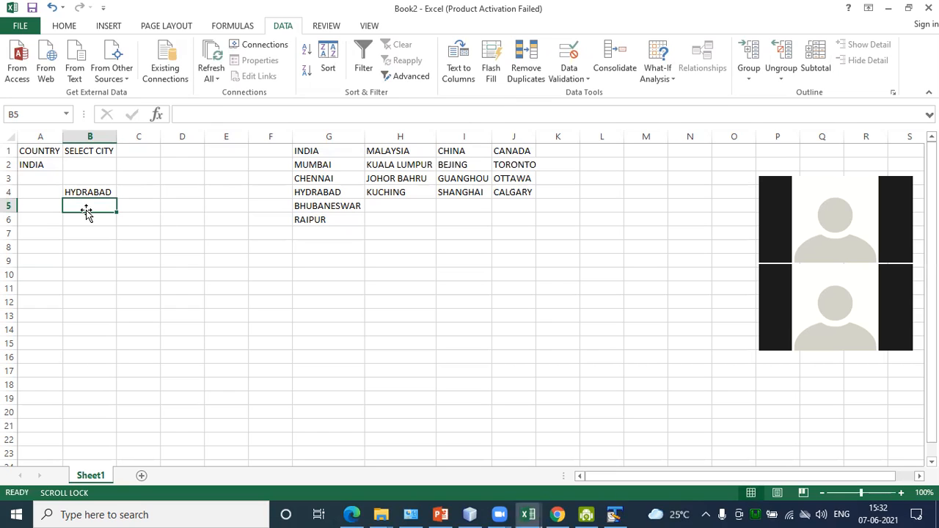
pyautogui.click(73, 165)
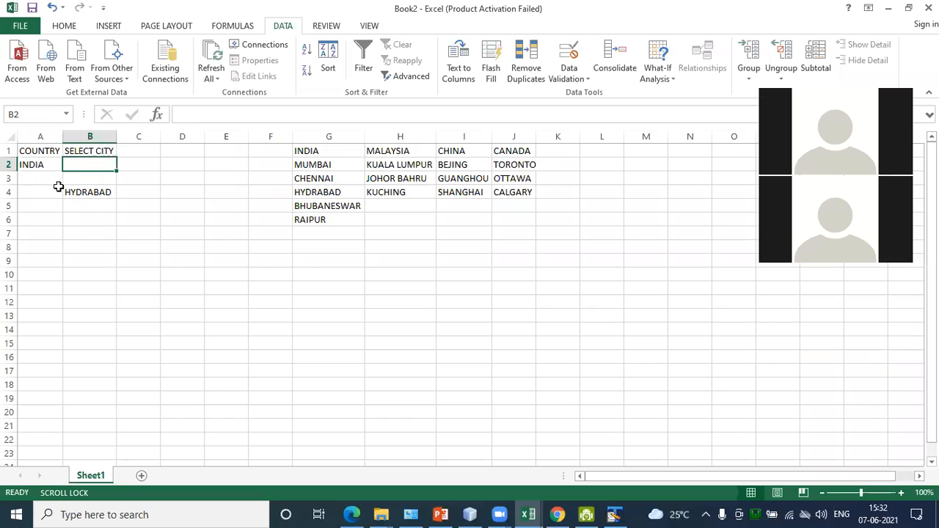
pyautogui.click(75, 192)
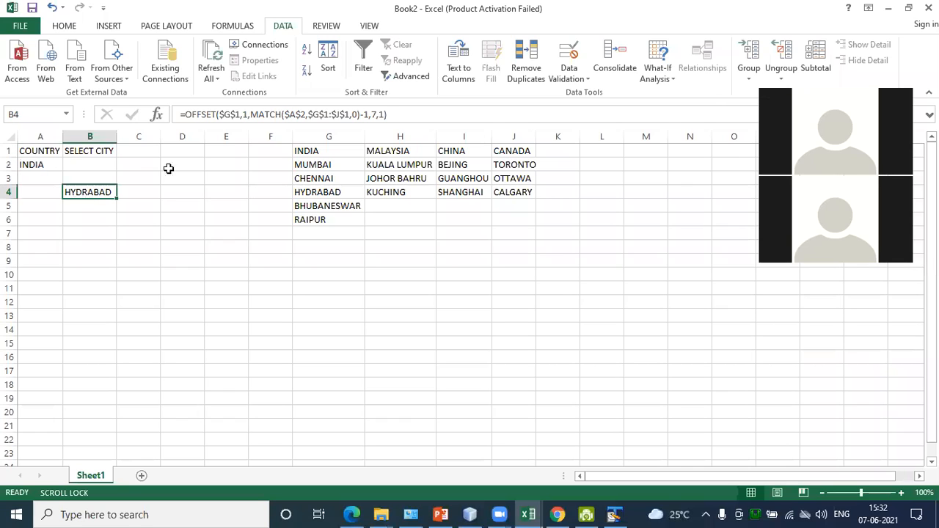
pyautogui.click(180, 114)
pyautogui.moveTo(187, 114); pyautogui.dragTo(404, 113)
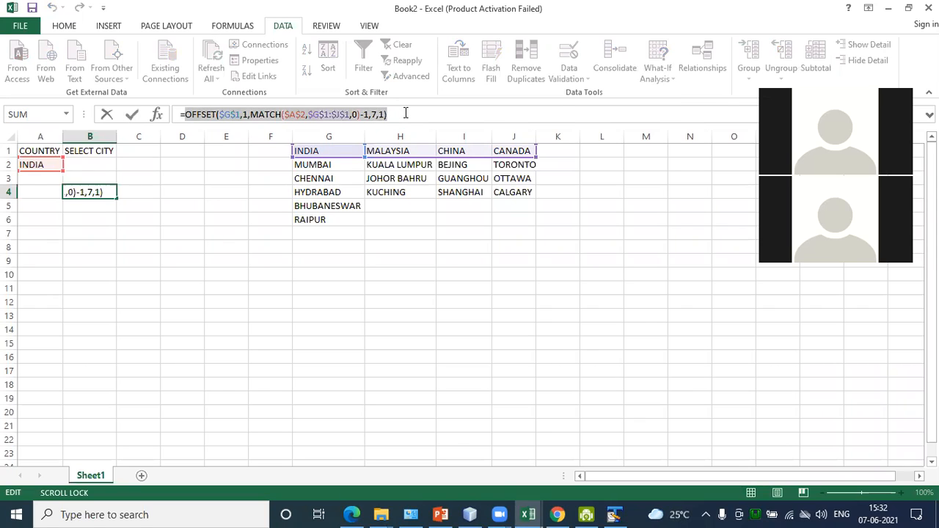
pyautogui.click(448, 114)
pyautogui.press('Return')
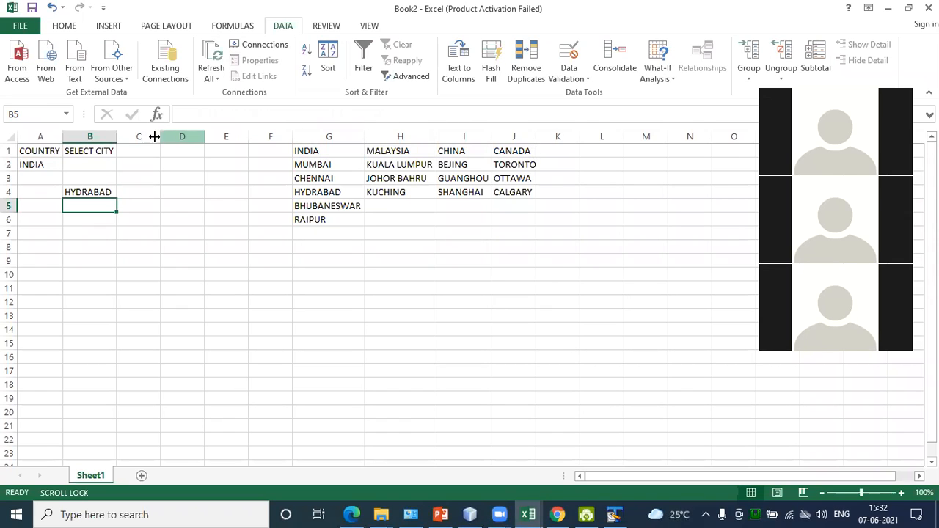
pyautogui.click(78, 162)
pyautogui.write('=')
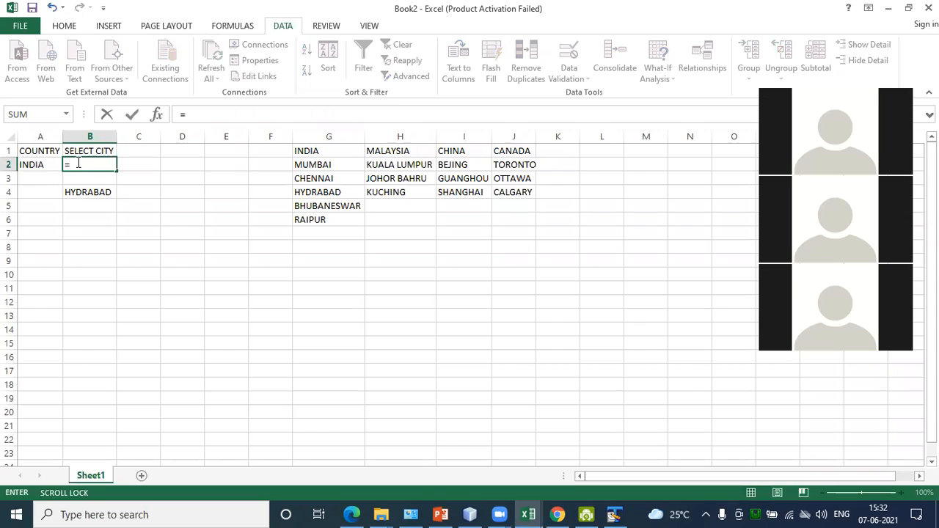
pyautogui.press('BackSpace')
pyautogui.click(164, 169)
# Add list data validation to B2 with the source =OFFSET($G$1,1,MATCH($A$2,$G$1:$J$1,0)-1,7,1)
pyautogui.click(112, 164)
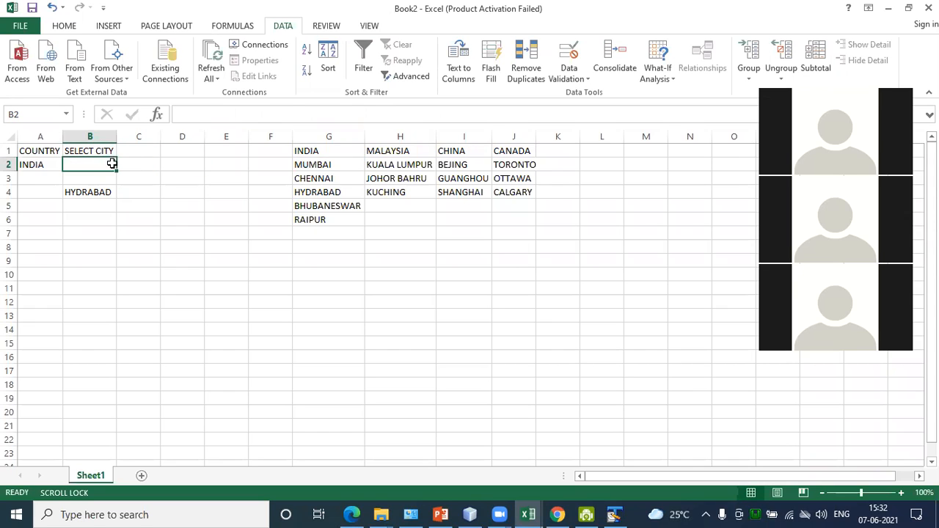
pyautogui.click(587, 79)
pyautogui.click(589, 96)
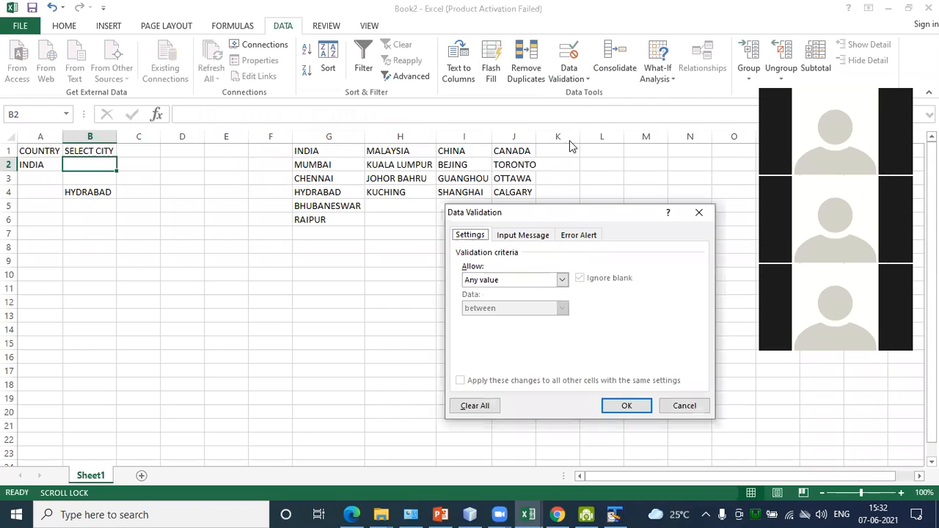
pyautogui.click(502, 280)
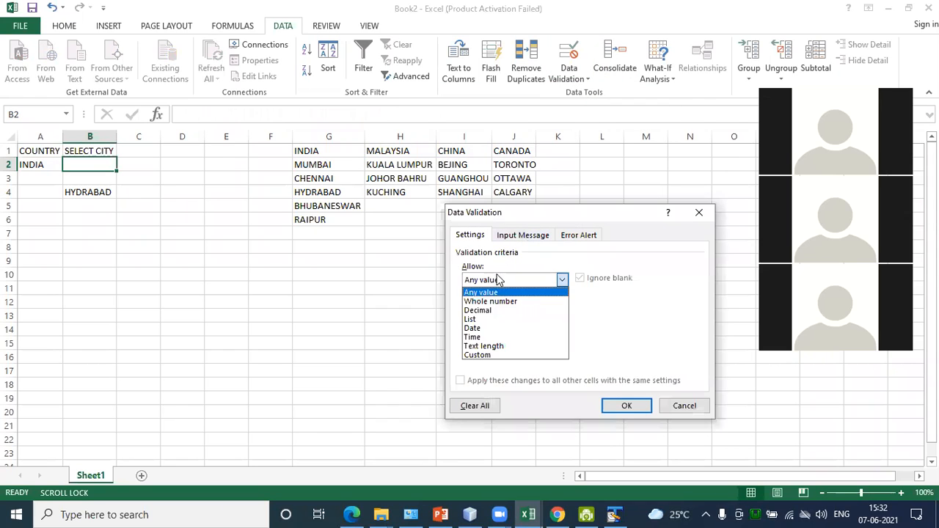
pyautogui.click(491, 319)
pyautogui.click(479, 335)
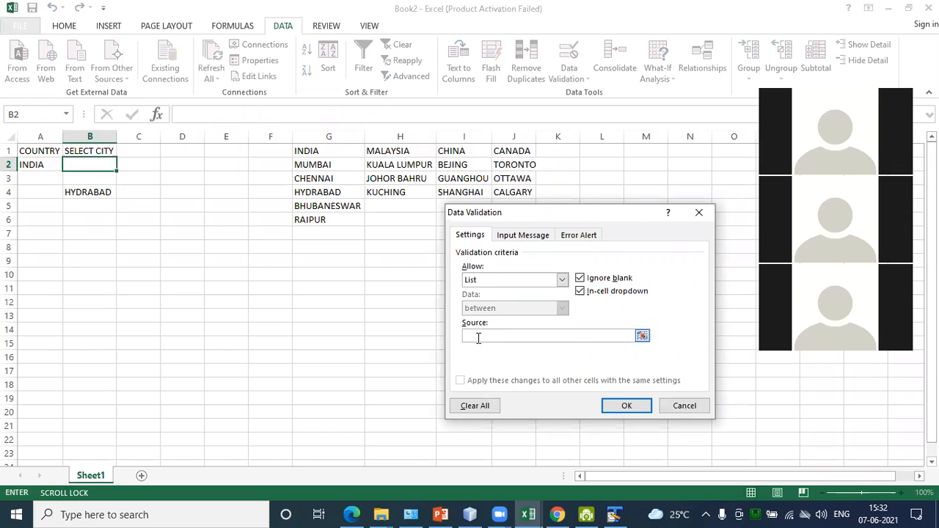
pyautogui.write('=OFFSET($G$1,1,MATCH($A$2,$G$1:$J$1,0)-1,7,1)')
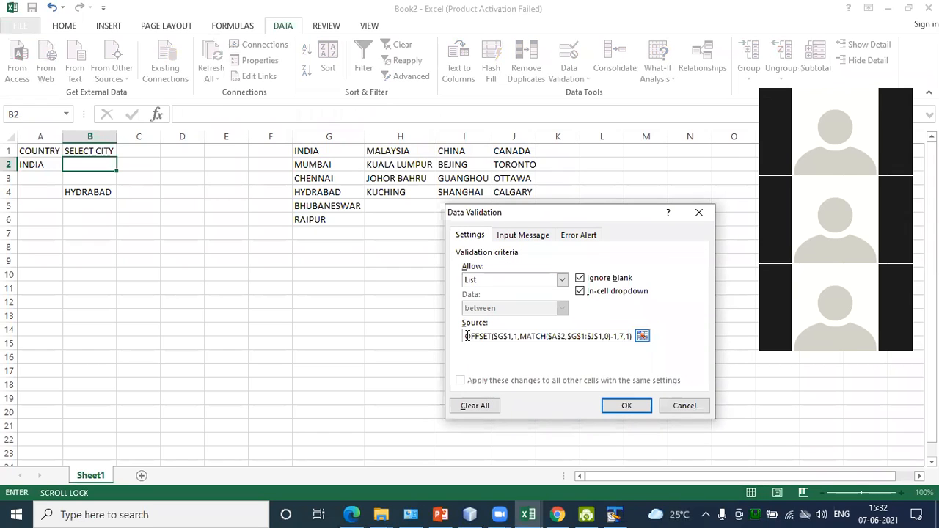
pyautogui.click(467, 339)
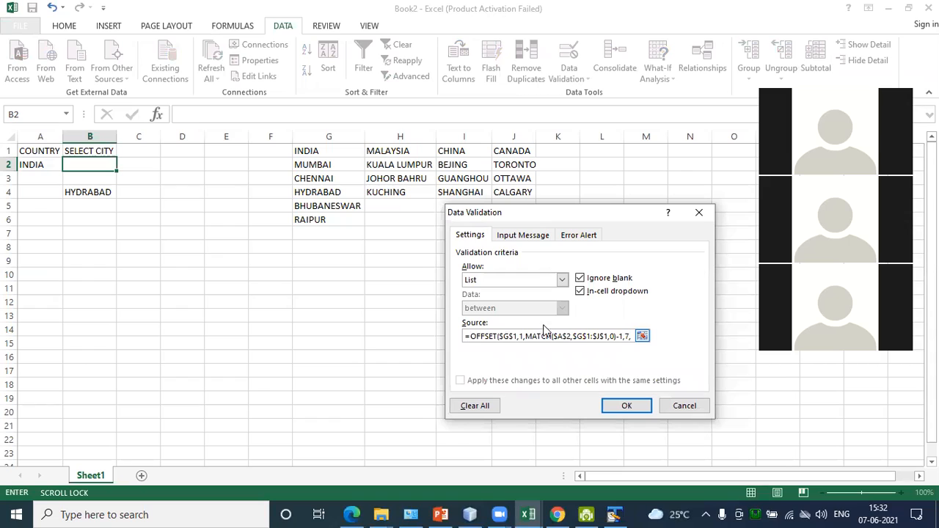
pyautogui.click(627, 407)
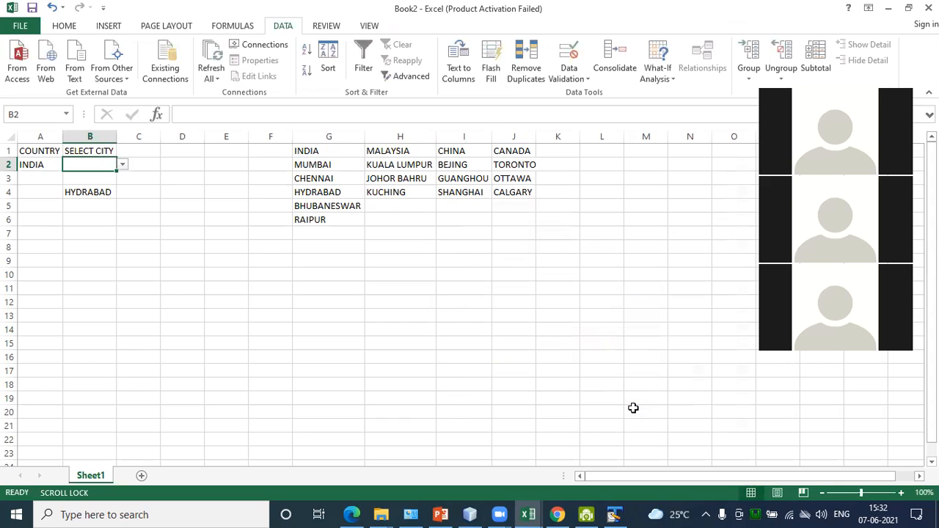
# Check the city drop-down list in B2 with INDIA as the country in A2
pyautogui.click(41, 167)
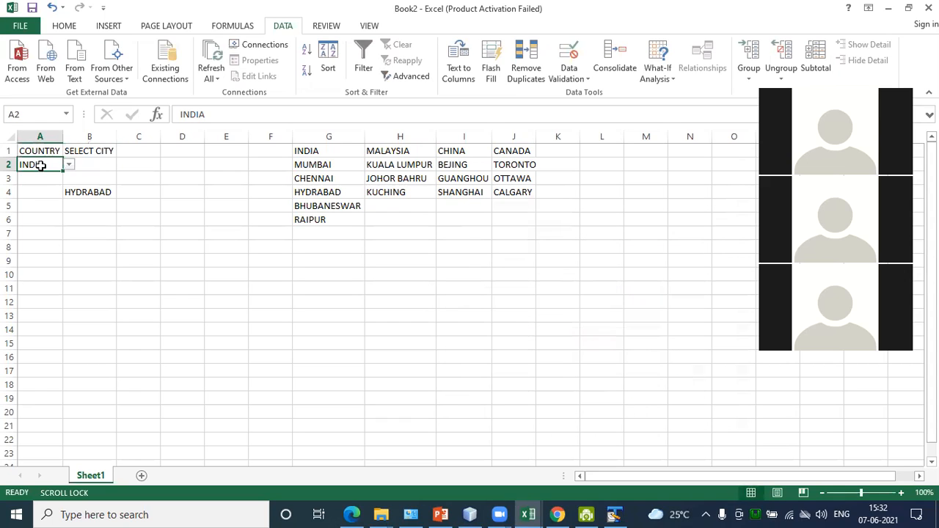
pyautogui.click(102, 174)
pyautogui.click(95, 164)
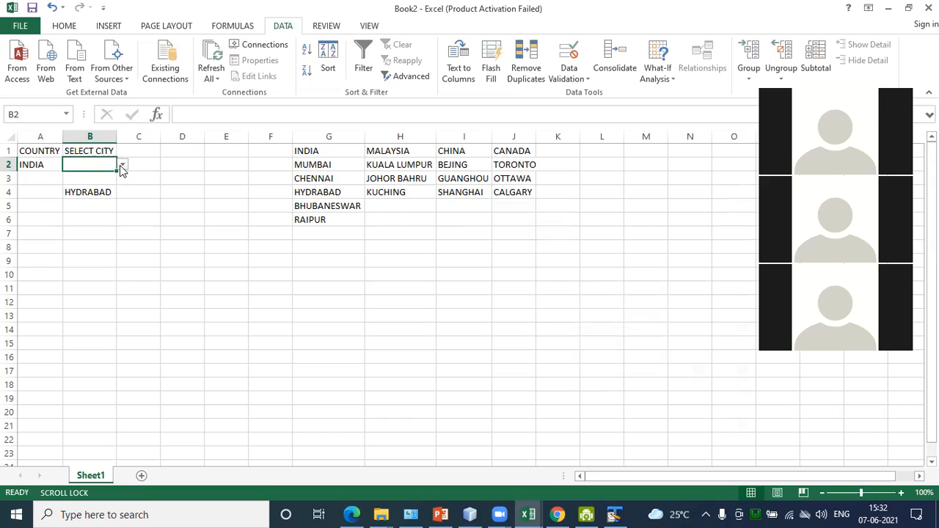
pyautogui.click(122, 165)
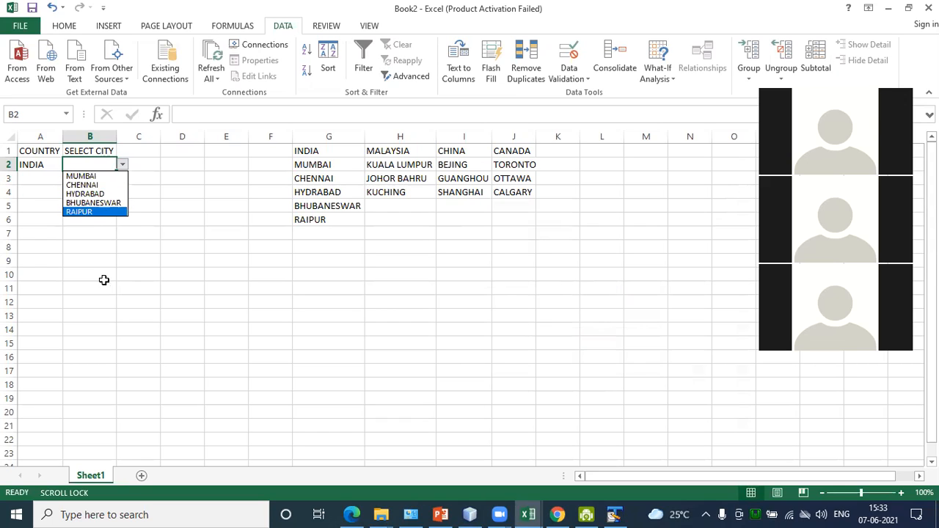
pyautogui.press('Escape')
# Change the country in A2 to MALAYSIA using its drop-down list
pyautogui.click(37, 155)
pyautogui.click(41, 164)
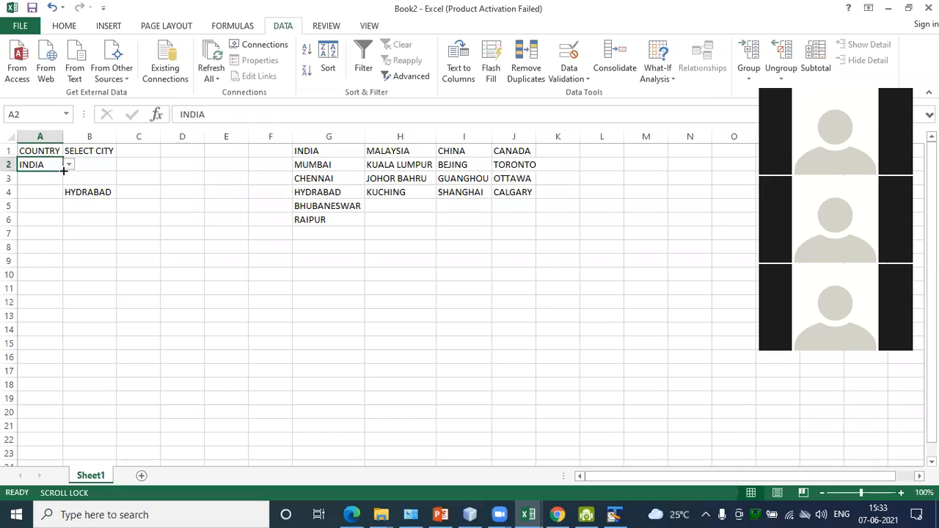
pyautogui.click(68, 164)
pyautogui.click(59, 185)
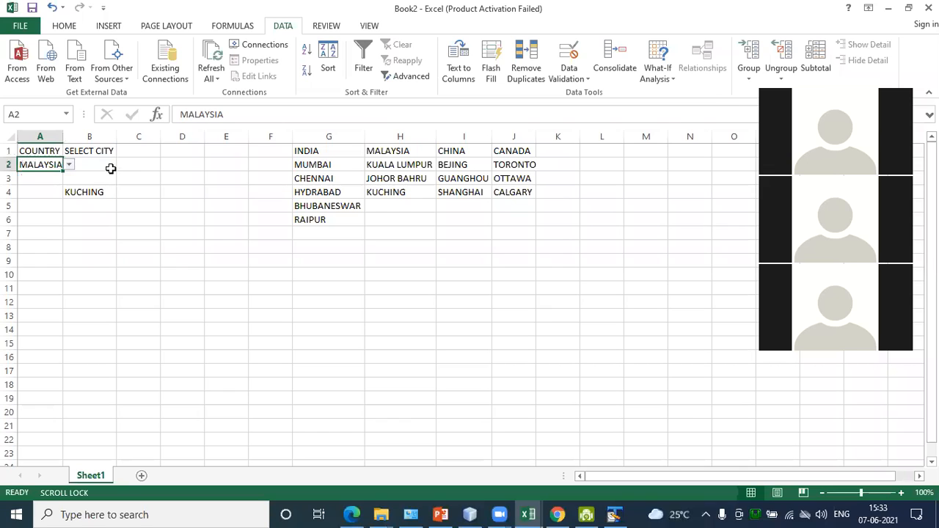
# Examine the city drop-down list in B2 for MALAYSIA, including any blank entries, without choosing a city
pyautogui.click(110, 167)
pyautogui.click(122, 166)
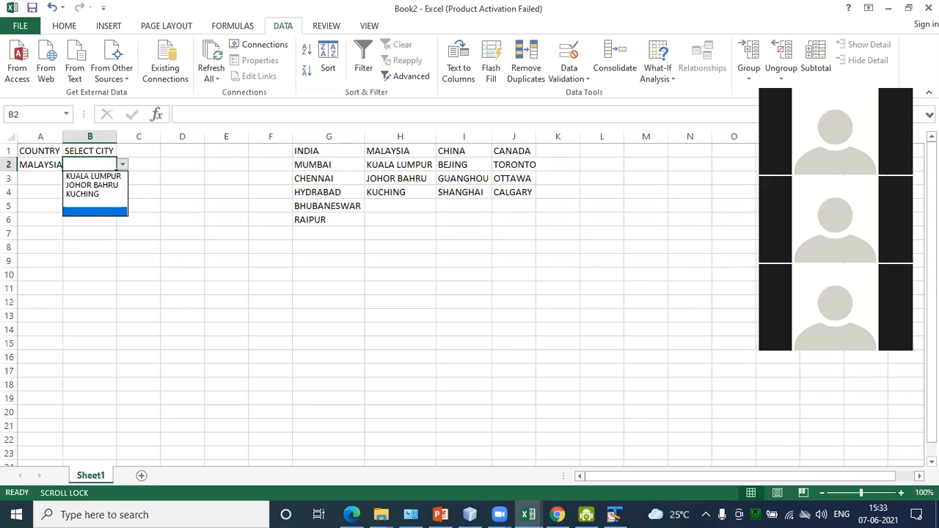
pyautogui.click(713, 128)
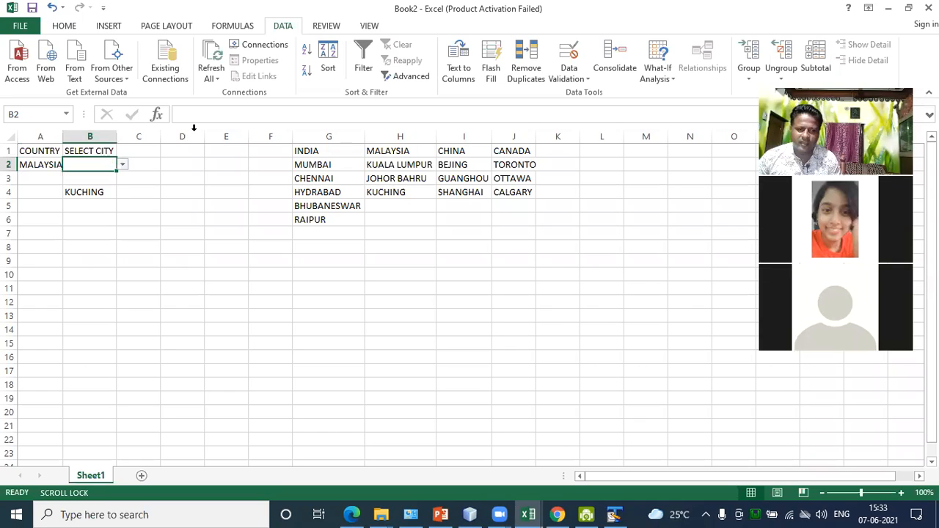
pyautogui.click(121, 170)
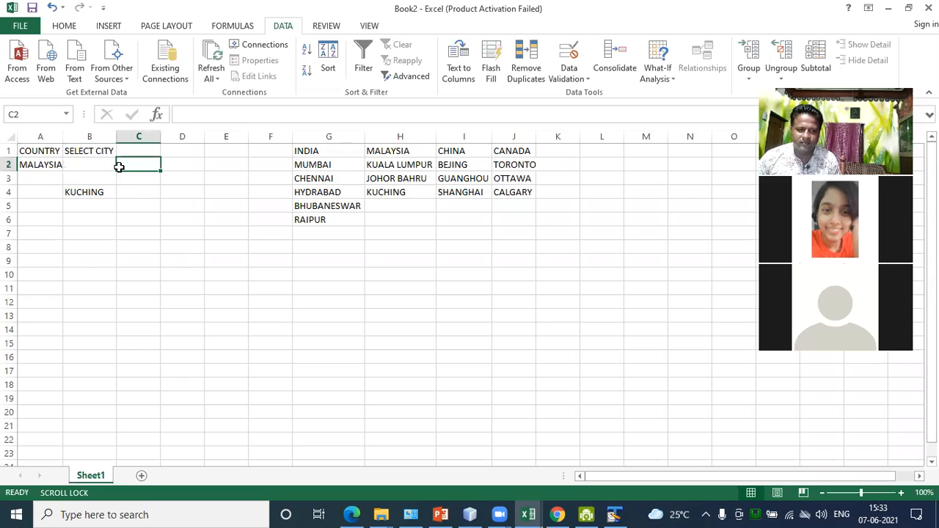
pyautogui.click(105, 166)
pyautogui.click(121, 166)
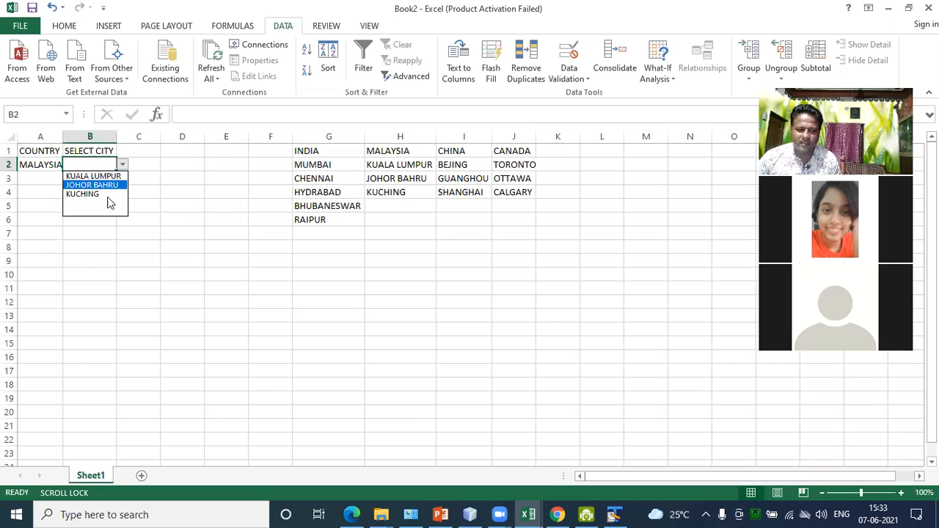
pyautogui.click(184, 210)
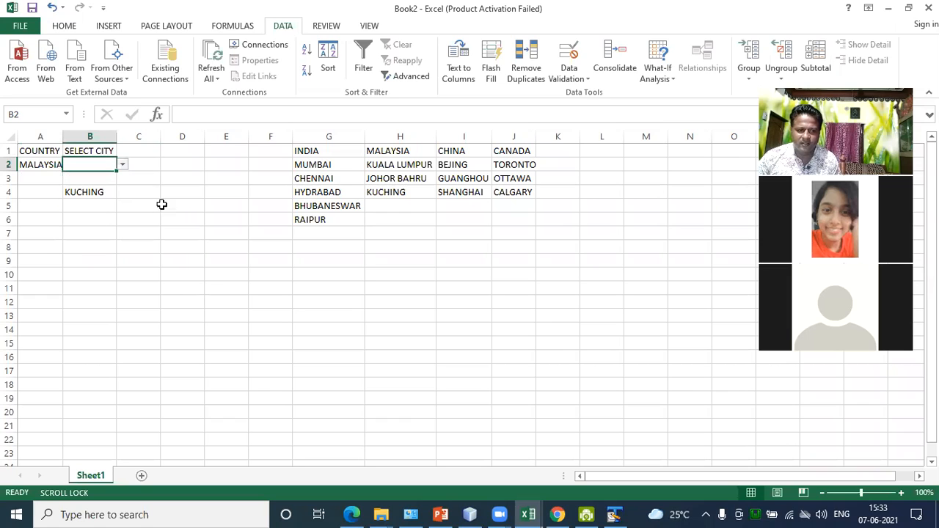
pyautogui.click(121, 168)
pyautogui.click(156, 188)
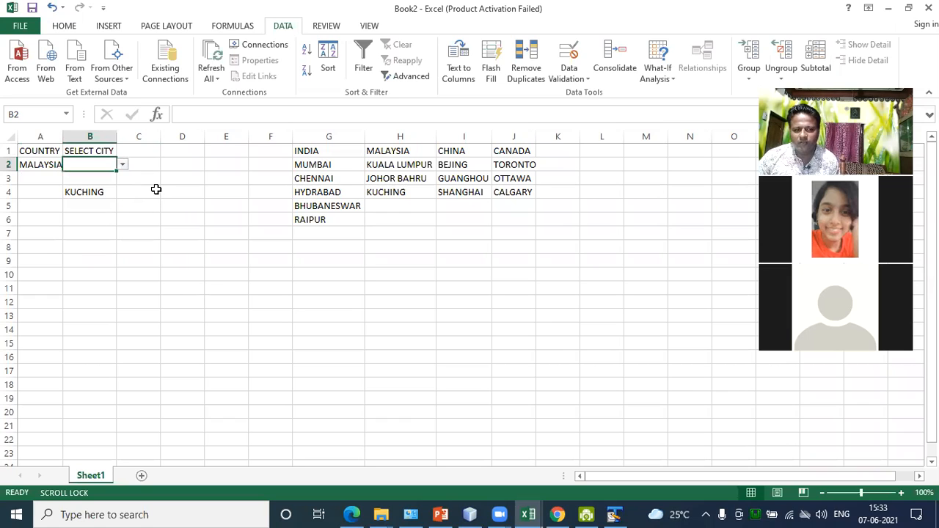
# Enter =COUNTA(G2:G6) in D2 to count the cities listed under INDIA
pyautogui.click(176, 169)
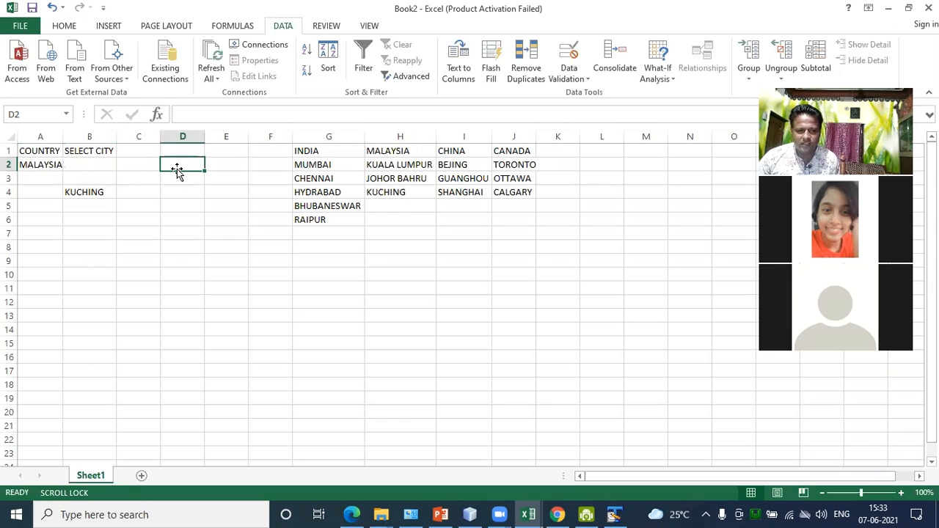
pyautogui.write('=')
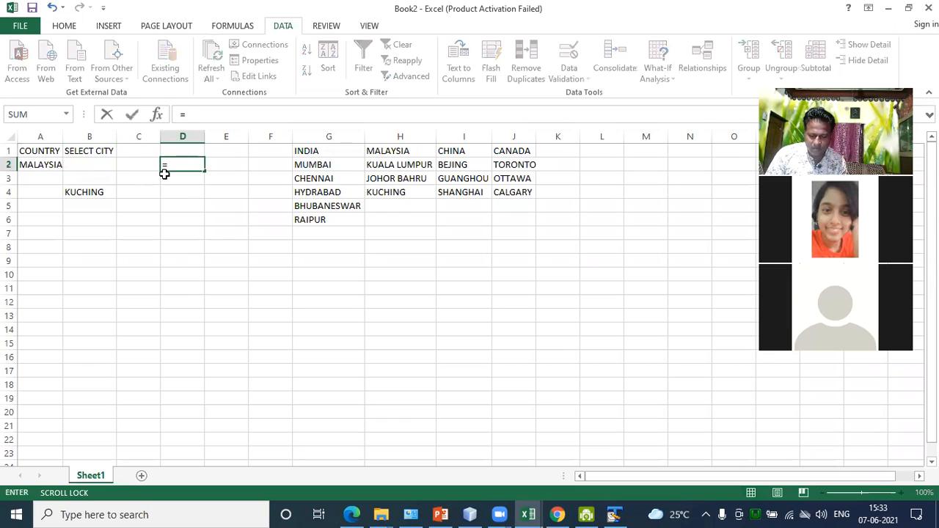
pyautogui.write('cou')
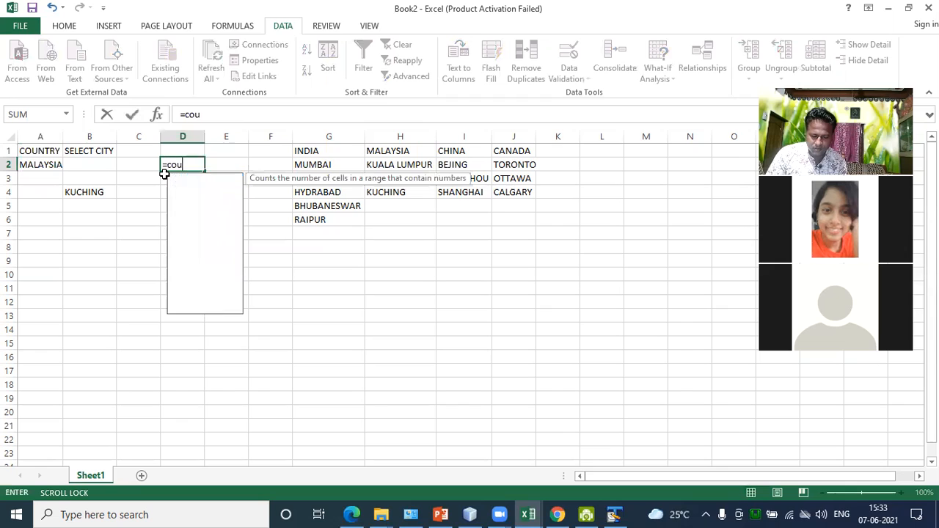
pyautogui.write('nta(')
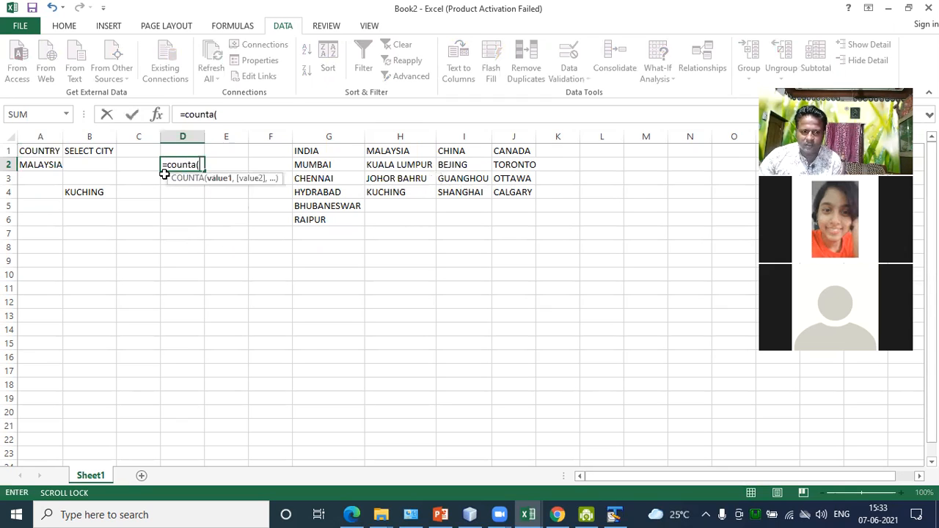
pyautogui.moveTo(306, 164); pyautogui.dragTo(294, 220)
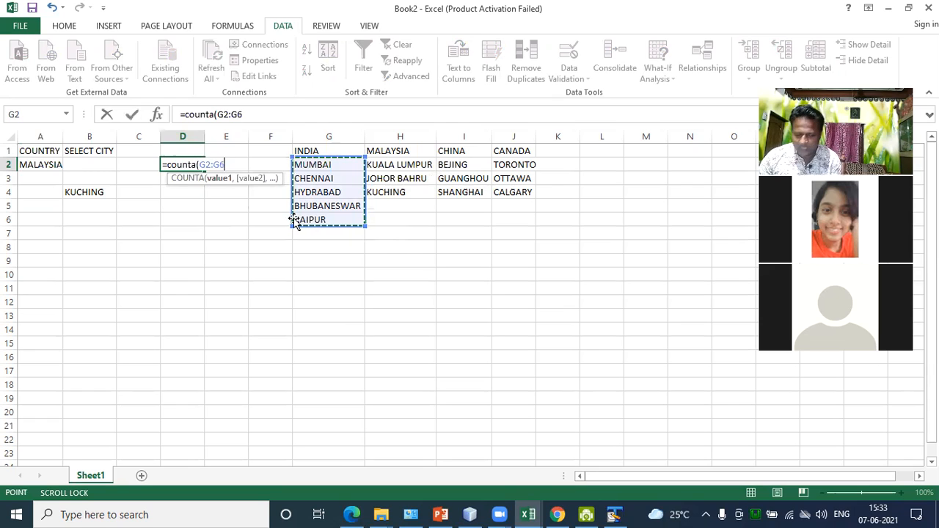
pyautogui.press('Return')
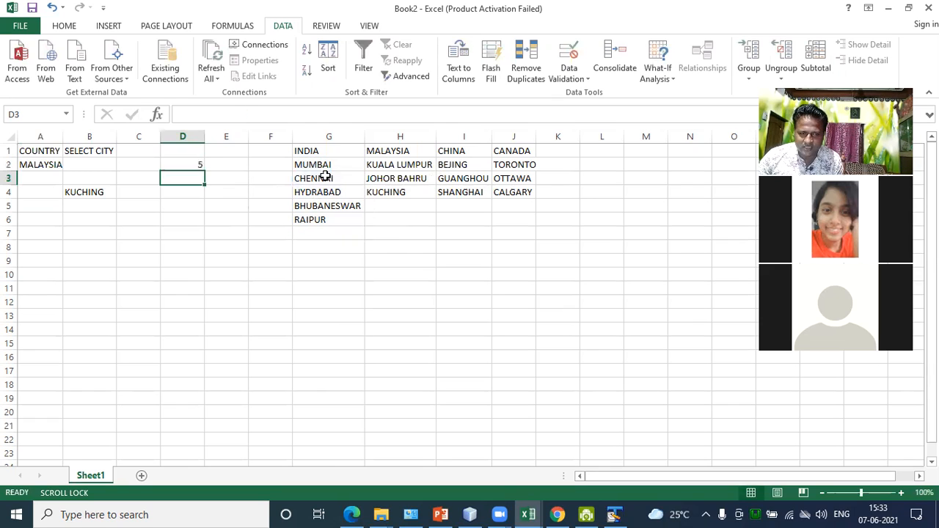
# Change the COUNTA range in D2 to H2:H6 to count the cities under MALAYSIA
pyautogui.click(189, 165)
pyautogui.moveTo(384, 162); pyautogui.dragTo(385, 220)
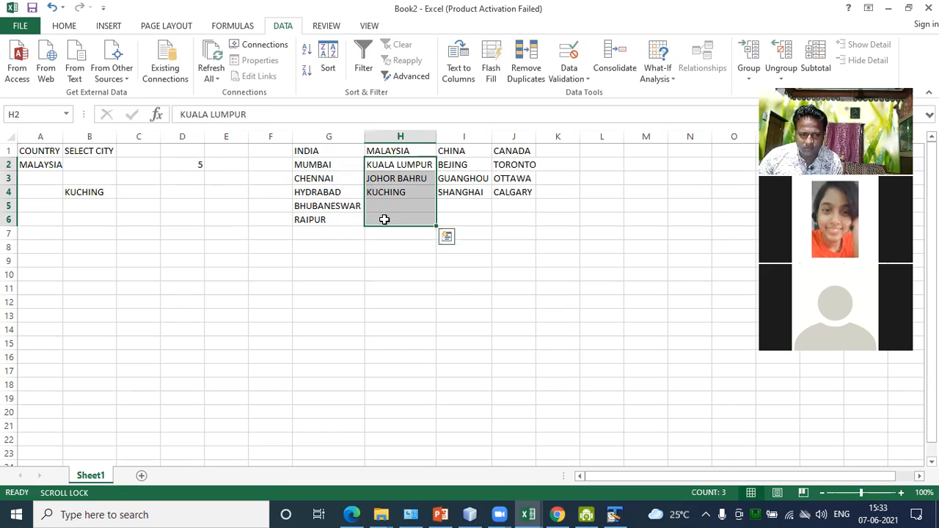
pyautogui.click(185, 168)
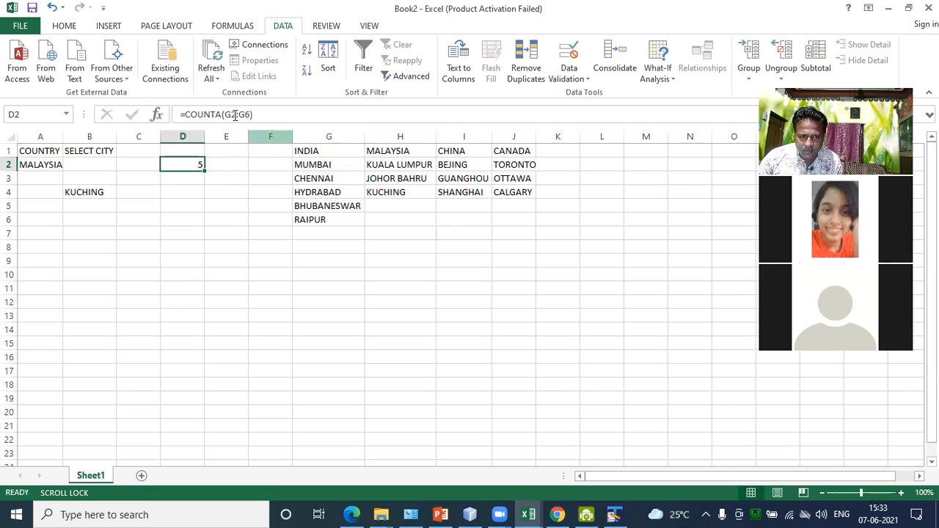
pyautogui.click(252, 113)
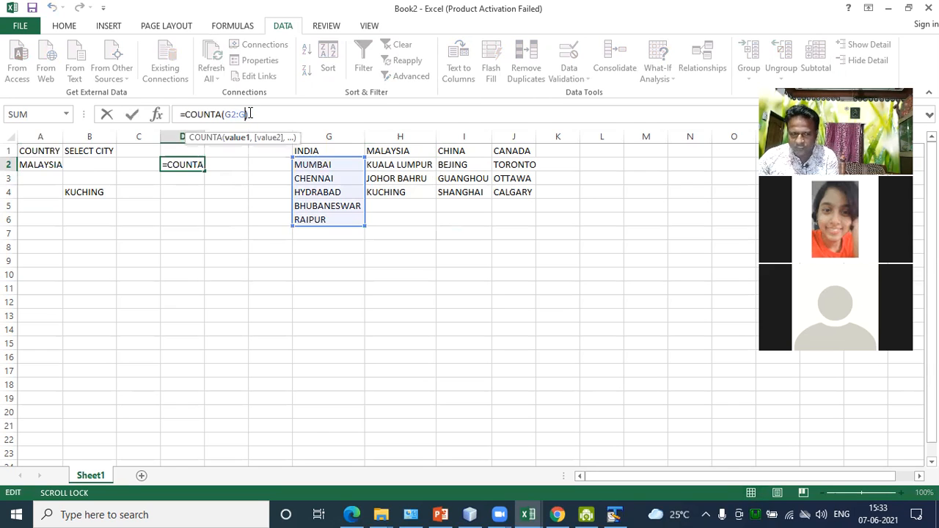
pyautogui.press('BackSpace')
pyautogui.press('BackSpace')
pyautogui.press('BackSpace')
pyautogui.press('BackSpace')
pyautogui.press('BackSpace')
pyautogui.moveTo(389, 167); pyautogui.dragTo(394, 216)
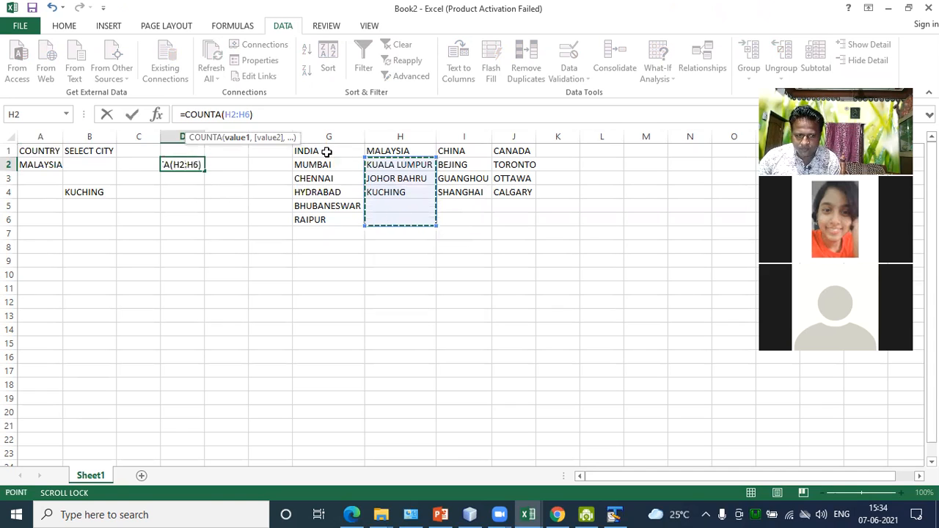
pyautogui.click(308, 119)
pyautogui.press('Return')
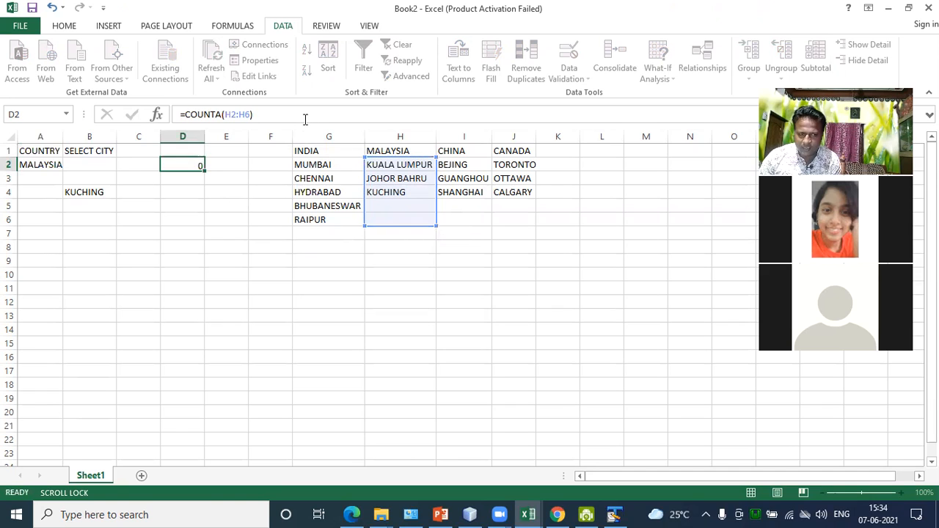
# Replace the COUNTA range in D2 with OFFSET($G$1,1,MATCH($A$2,$G$1:$J$1,0)-1,7,1)
pyautogui.click(183, 166)
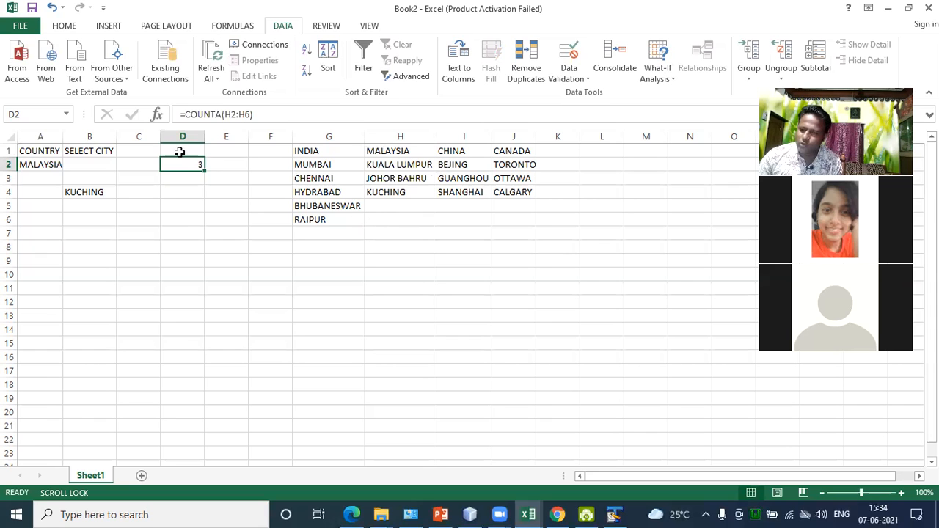
pyautogui.click(250, 115)
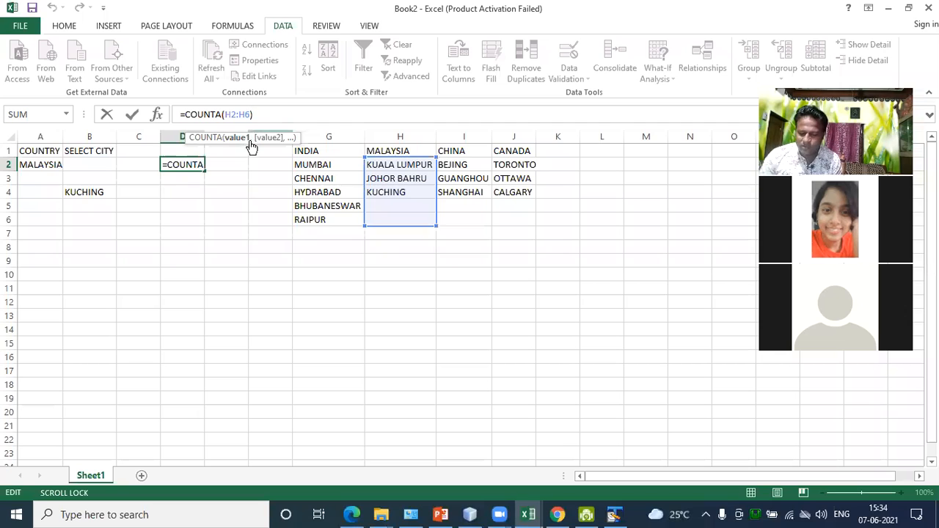
pyautogui.press('BackSpace')
pyautogui.press('BackSpace')
pyautogui.press('BackSpace')
pyautogui.press('BackSpace')
pyautogui.press('BackSpace')
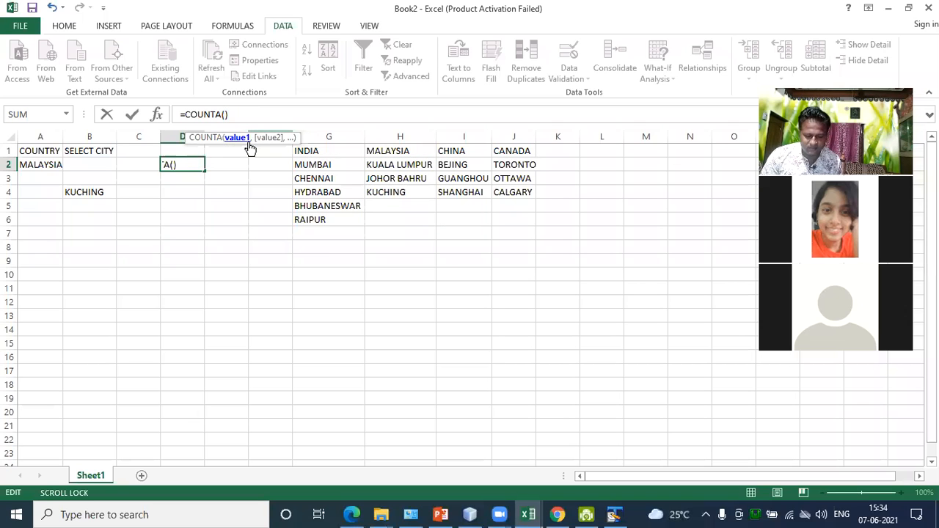
pyautogui.write('OFFSET($G$1,1,MATCH($A$2,$G$1:$J$1,0)-1,7,1)')
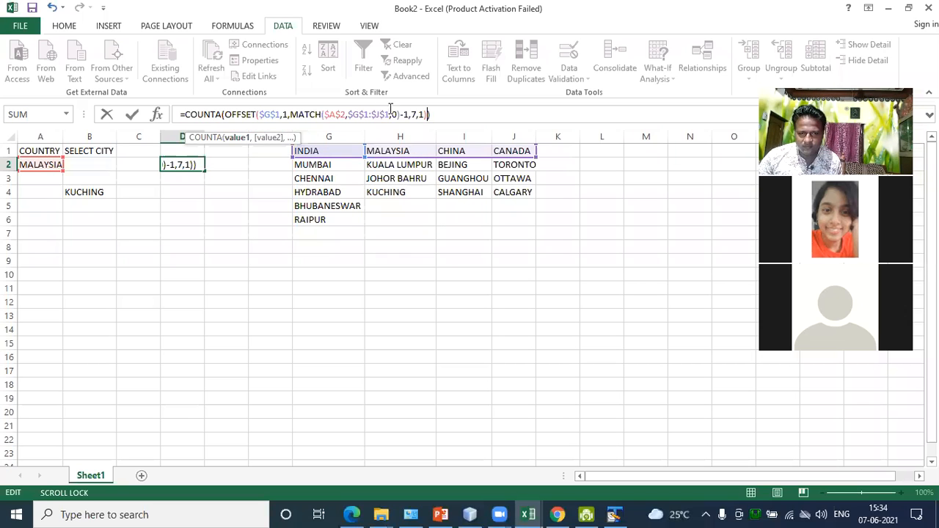
pyautogui.click(453, 119)
pyautogui.press('Return')
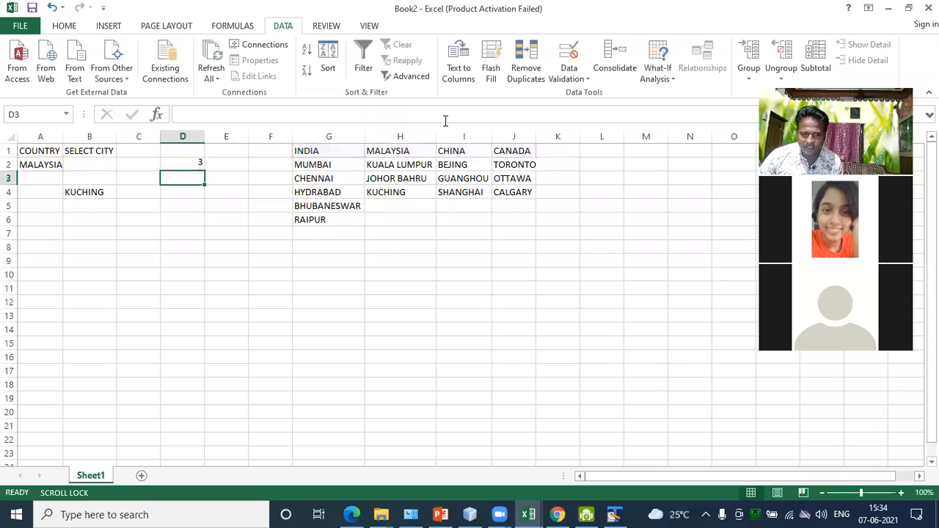
# Copy the COUNTA formula text from D2 without its equals sign, leaving the cell's formula as it is
pyautogui.click(176, 166)
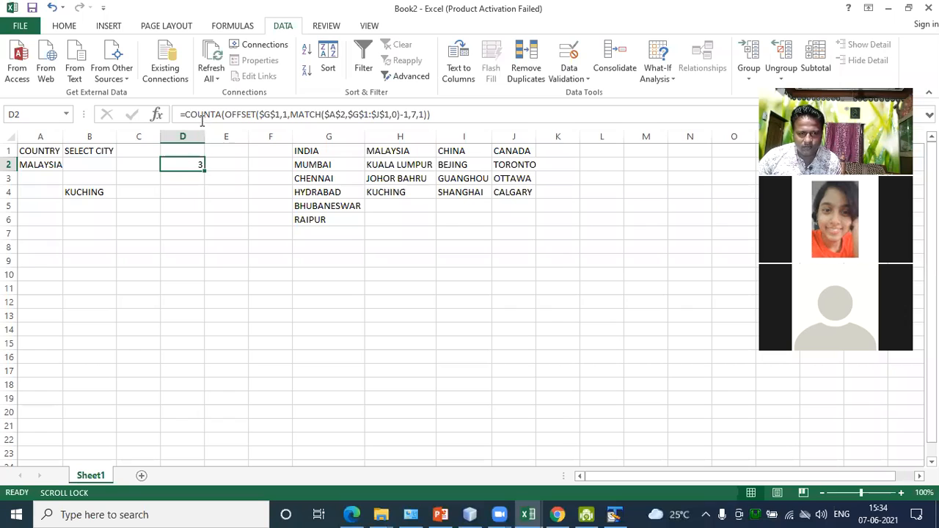
pyautogui.moveTo(186, 115); pyautogui.dragTo(369, 115)
pyautogui.click(435, 114)
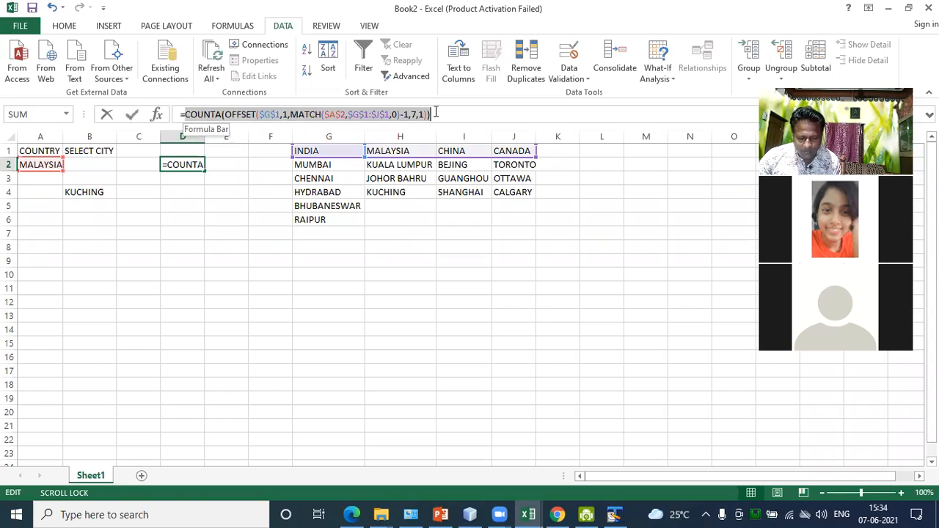
pyautogui.click(440, 117)
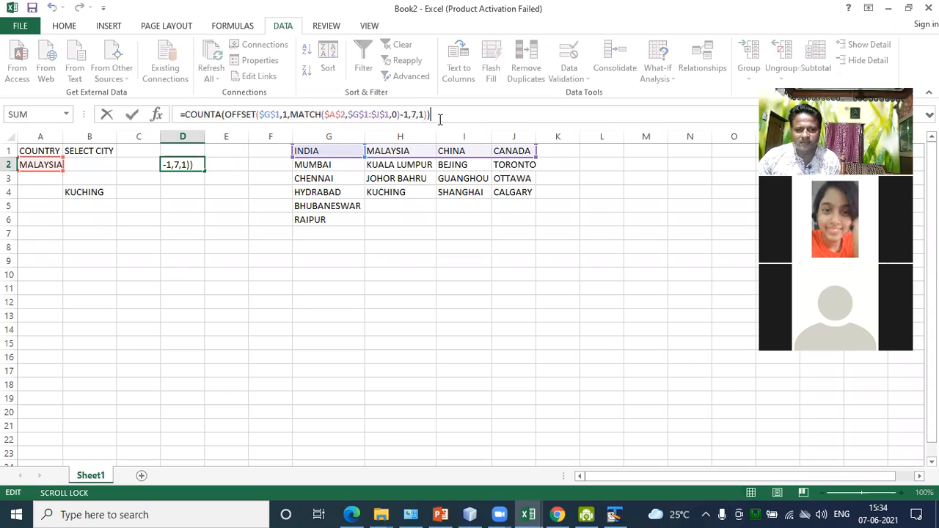
# In B2's list validation source, replace the OFFSET height 7 with the copied COUNTA(OFFSET($G$1,1,MATCH($A$2,$G$1:$J$1,0)-1,7,1)) formula
pyautogui.click(85, 163)
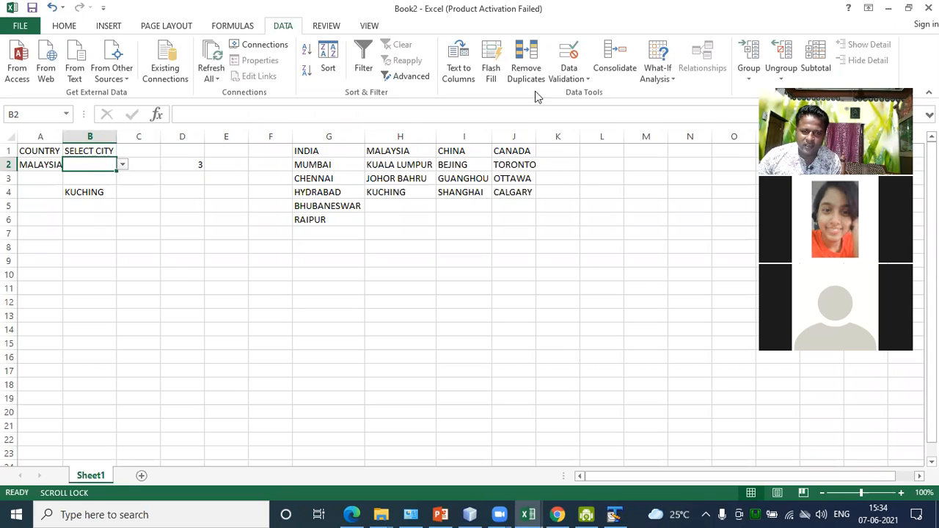
pyautogui.click(586, 79)
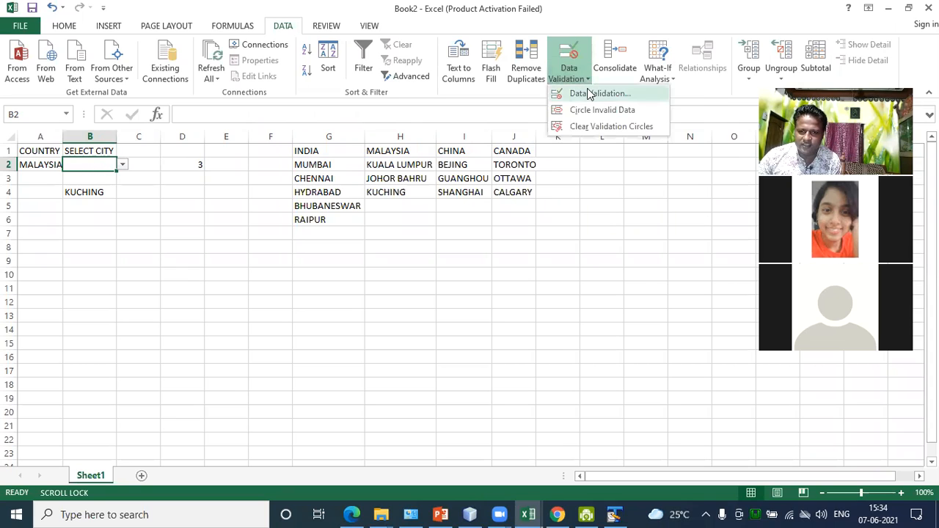
pyautogui.click(590, 92)
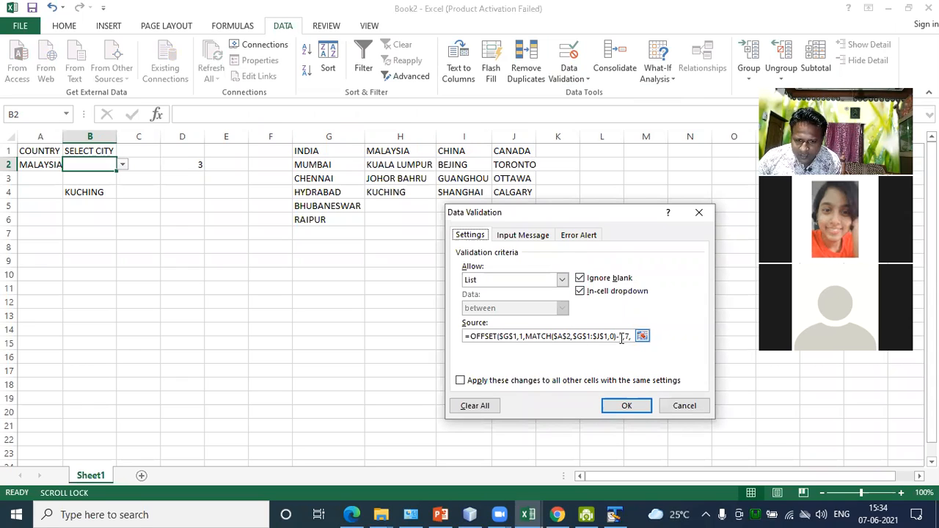
pyautogui.write('7,')
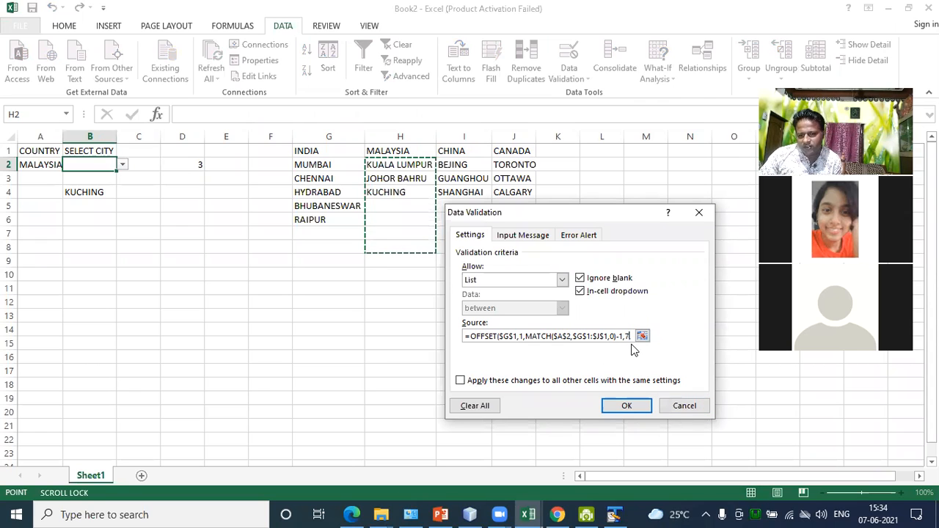
pyautogui.press('BackSpace')
pyautogui.write('7')
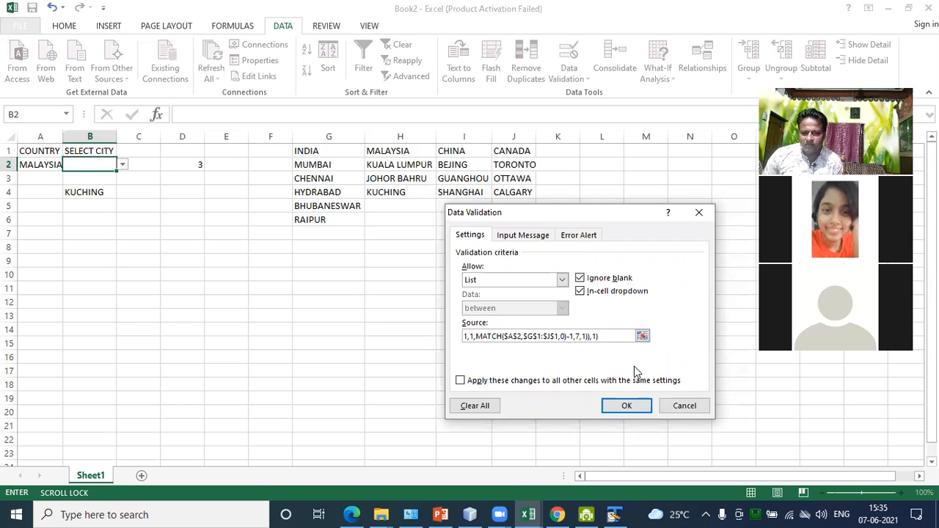
pyautogui.click(643, 402)
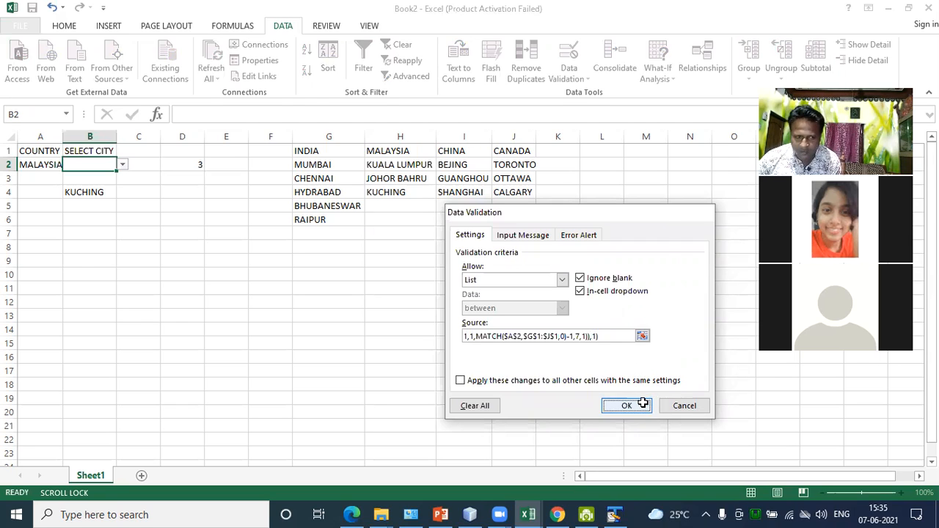
# Check the city choices offered by the drop-down in B2 for MALAYSIA without picking one
pyautogui.click(39, 163)
pyautogui.click(76, 164)
pyautogui.click(124, 167)
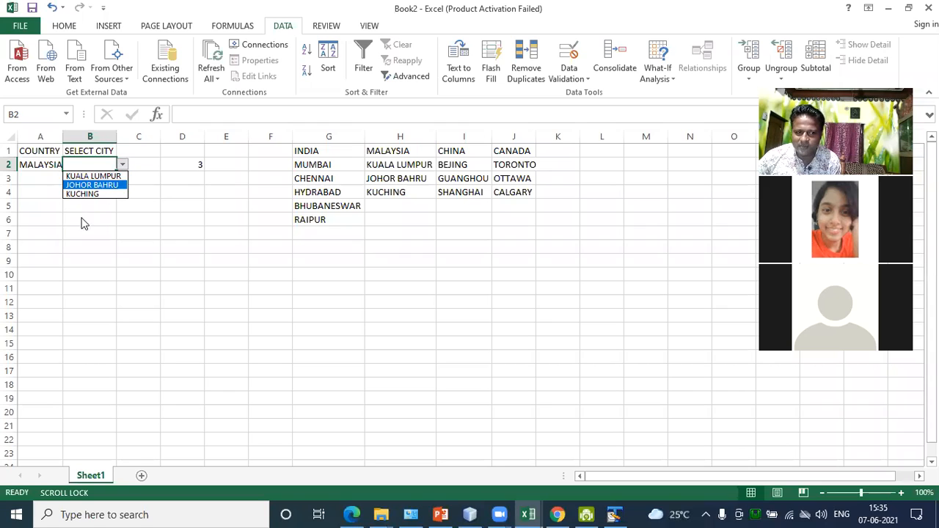
pyautogui.click(87, 228)
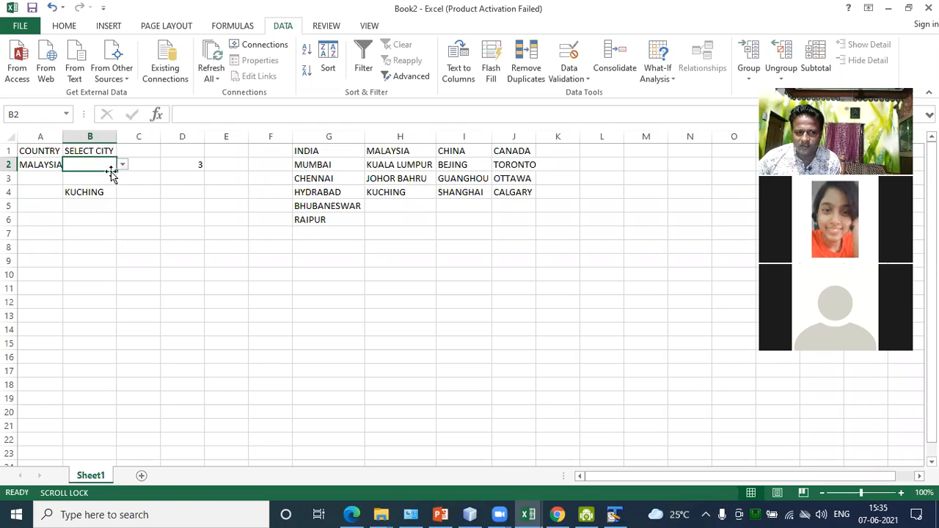
pyautogui.click(123, 164)
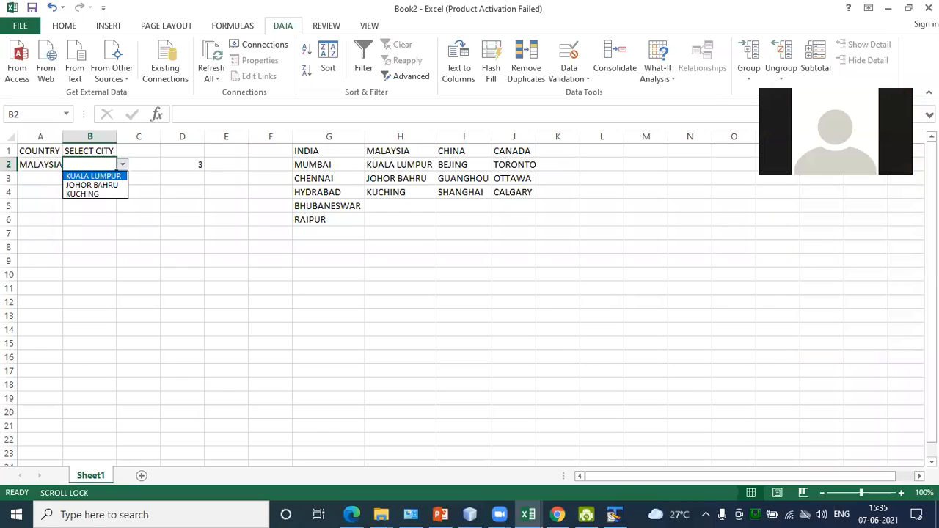
pyautogui.press('Escape')
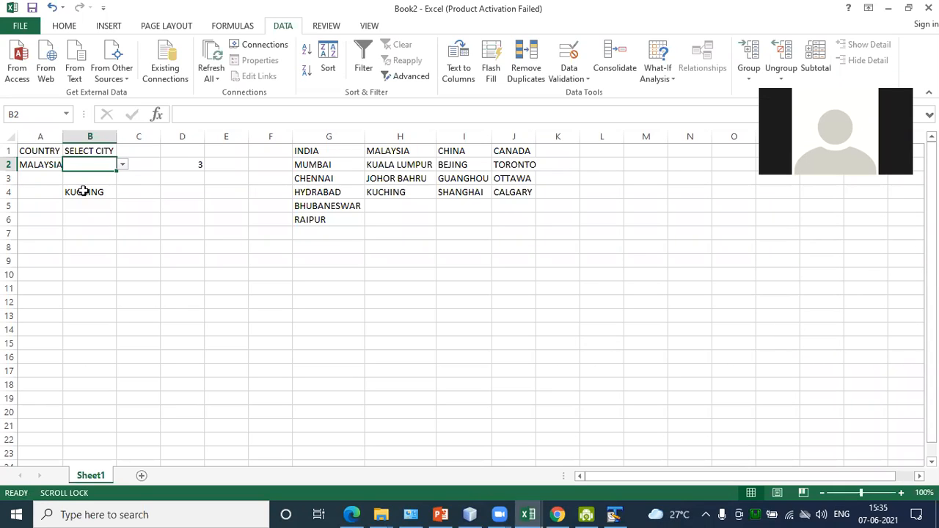
pyautogui.click(209, 258)
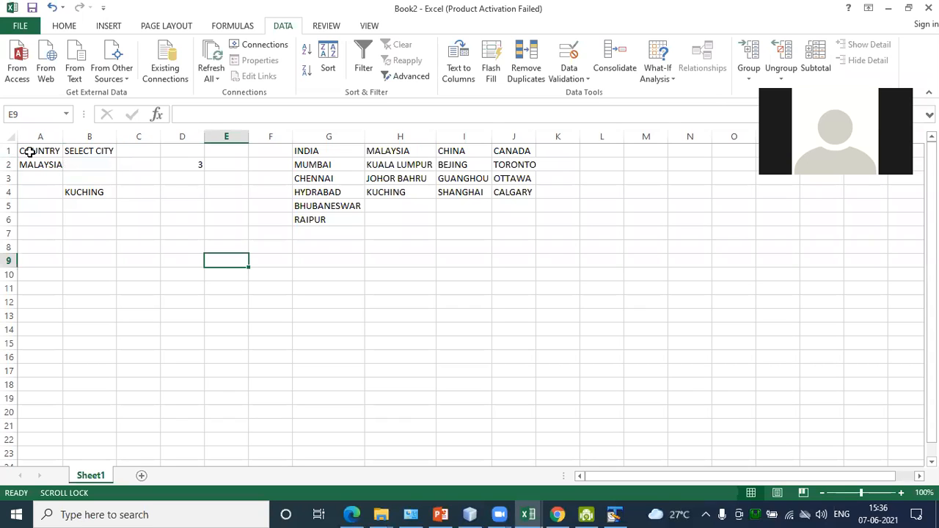
# Copy the COUNTRY and SELECT CITY headers from A1:B1 to F11:G11
pyautogui.moveTo(29, 152); pyautogui.dragTo(106, 148)
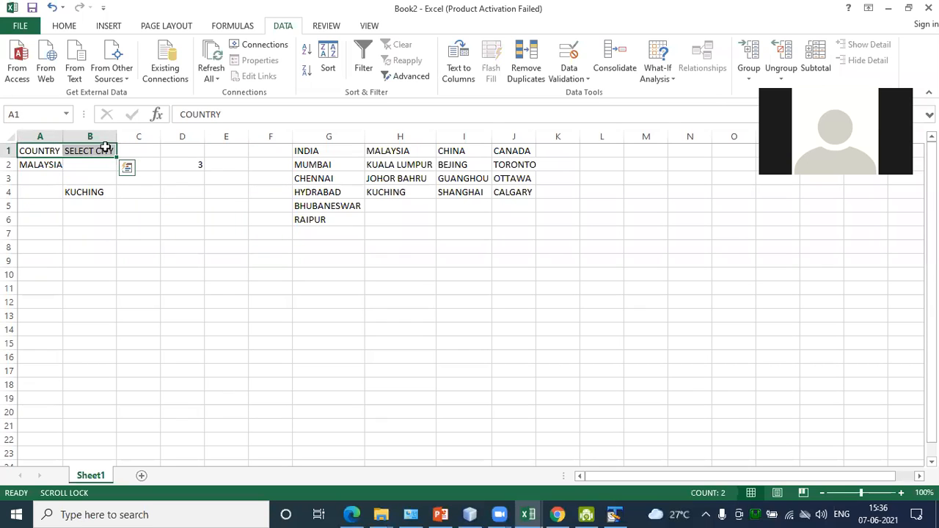
pyautogui.hotkey('ctrl', 'c')
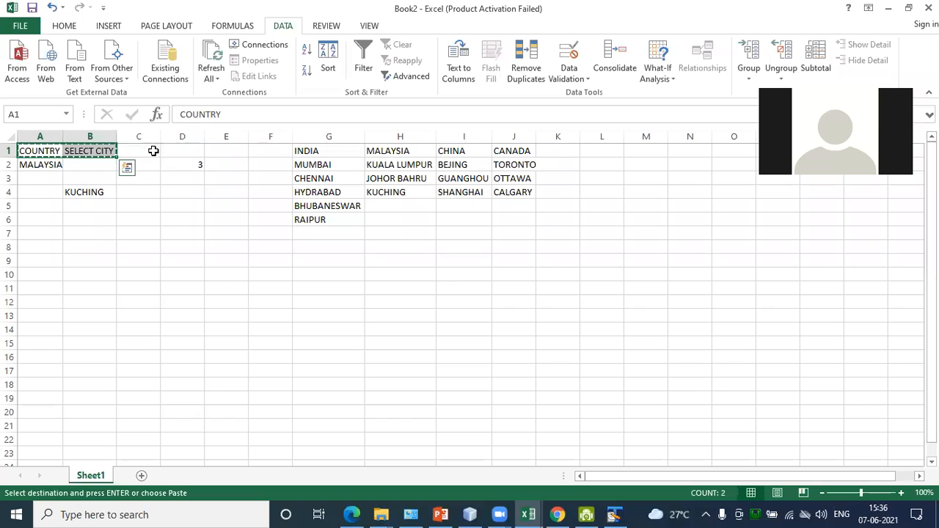
pyautogui.click(270, 286)
pyautogui.moveTo(312, 280)
pyautogui.mouseDown()
pyautogui.moveTo(342, 271)
pyautogui.moveTo(342, 260)
pyautogui.moveTo(340, 274)
pyautogui.moveTo(302, 308)
pyautogui.moveTo(268, 287)
pyautogui.moveTo(329, 284)
pyautogui.mouseUp()
pyautogui.hotkey('ctrl', 'v')
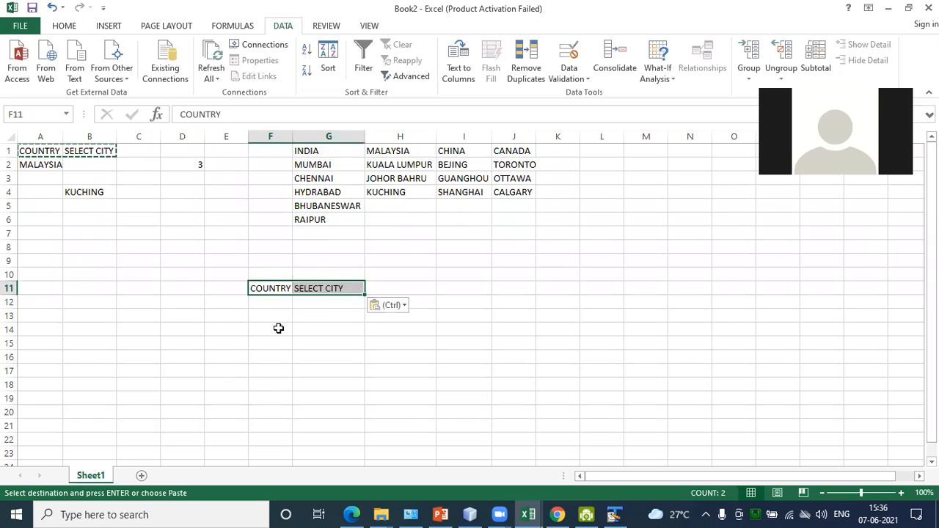
# Add a List data validation to F12 with the country headers =$G$1:$J$1 as its source
pyautogui.click(277, 328)
pyautogui.click(270, 299)
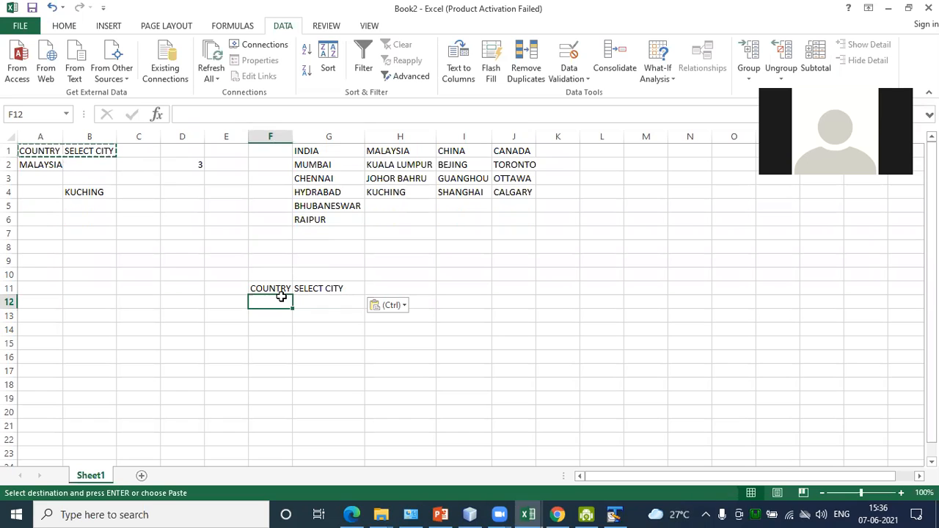
pyautogui.click(584, 80)
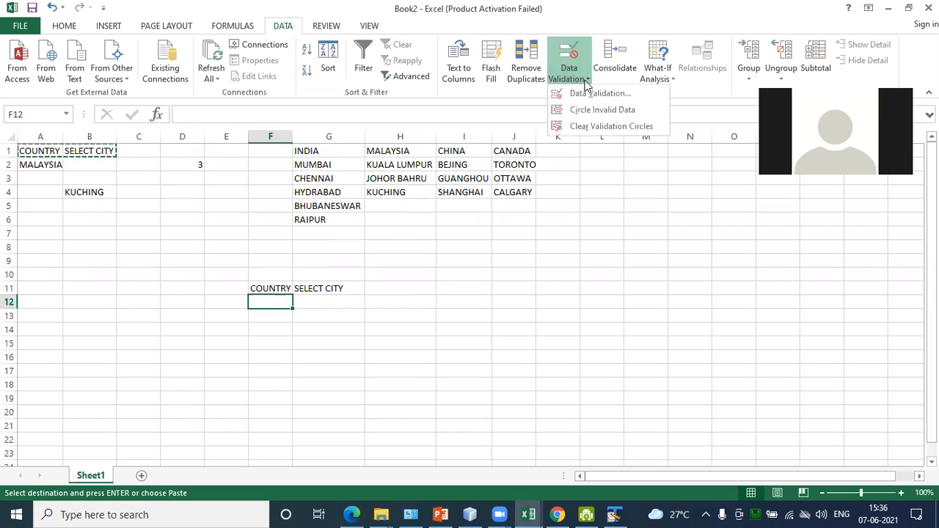
pyautogui.click(589, 94)
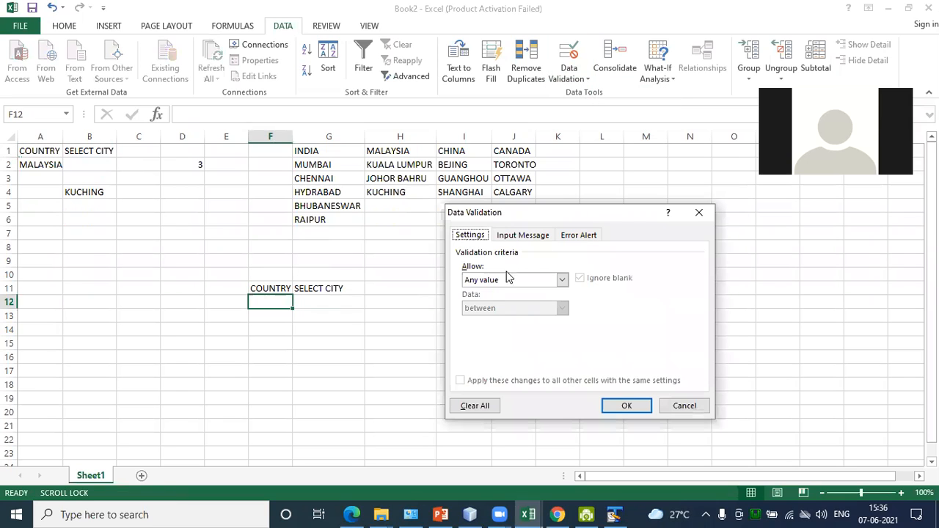
pyautogui.click(511, 283)
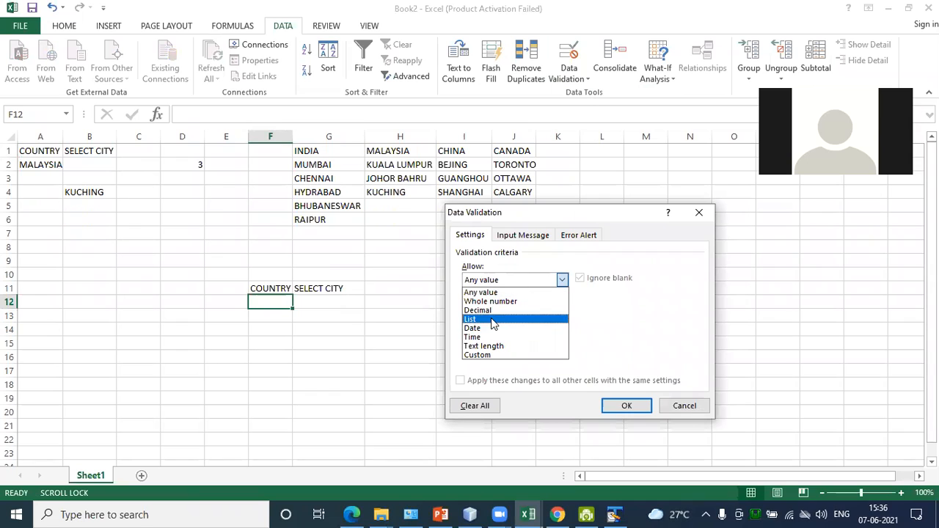
pyautogui.click(498, 319)
pyautogui.click(547, 336)
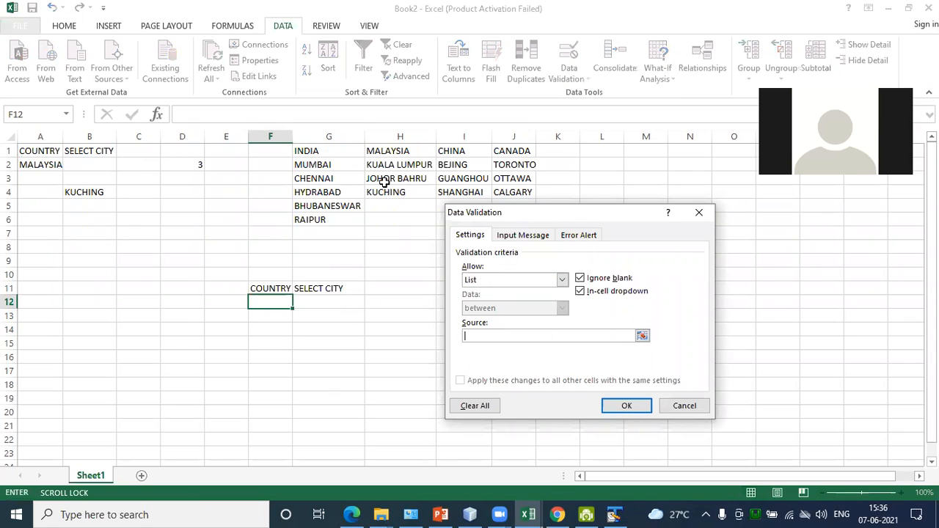
pyautogui.write('=')
pyautogui.moveTo(312, 153); pyautogui.dragTo(520, 156)
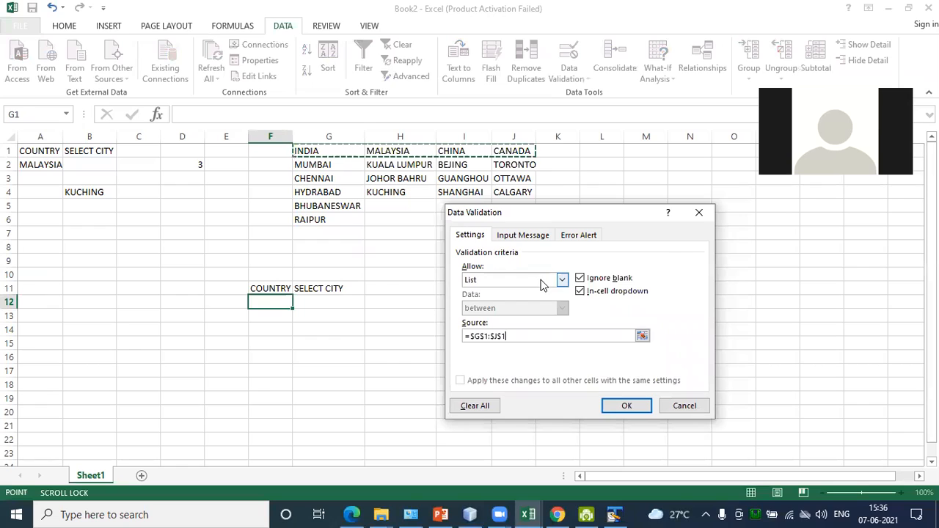
pyautogui.press('Return')
# Choose MALAYSIA from the country drop-down in F12 and widen column G slightly
pyautogui.click(297, 302)
pyautogui.click(271, 314)
pyautogui.click(298, 303)
pyautogui.click(280, 323)
pyautogui.click(327, 301)
pyautogui.moveTo(364, 137); pyautogui.dragTo(378, 136)
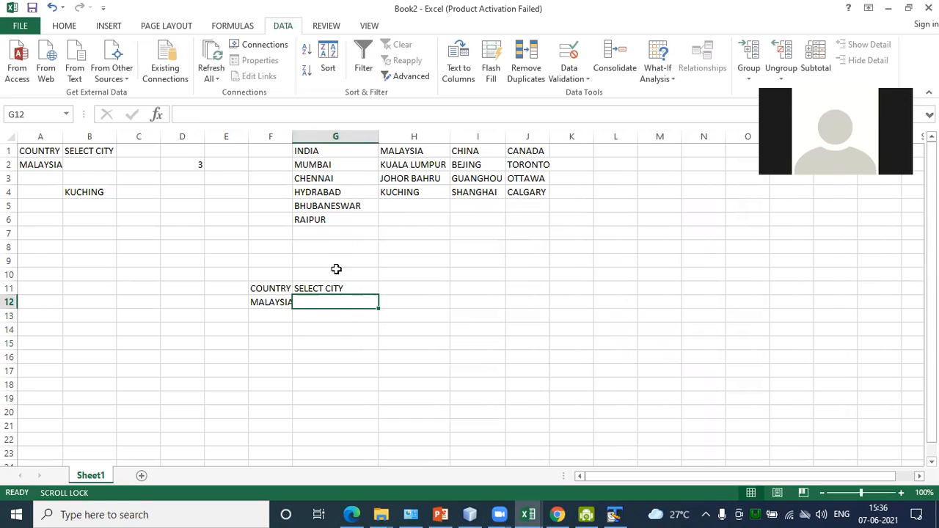
# Enter =INDIRECT(F12,1) in G12 to reference the country chosen in F12
pyautogui.write('=')
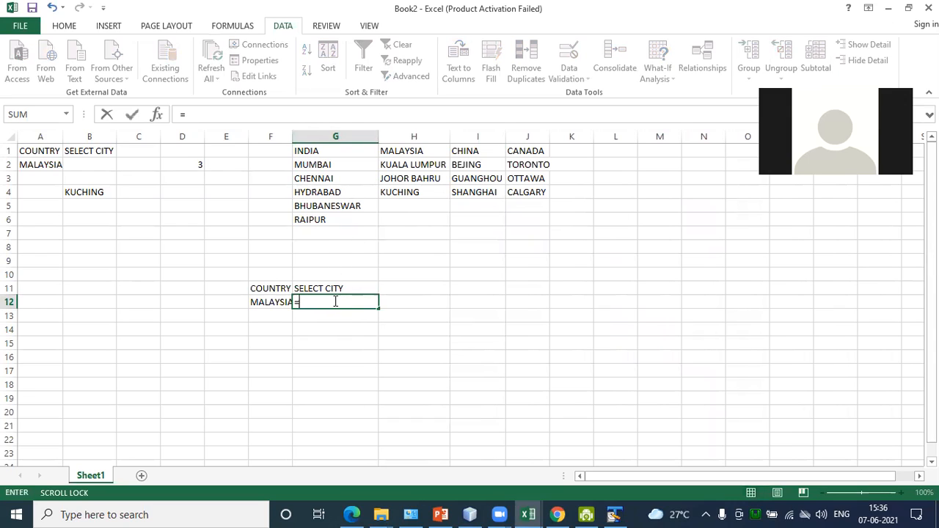
pyautogui.write('in')
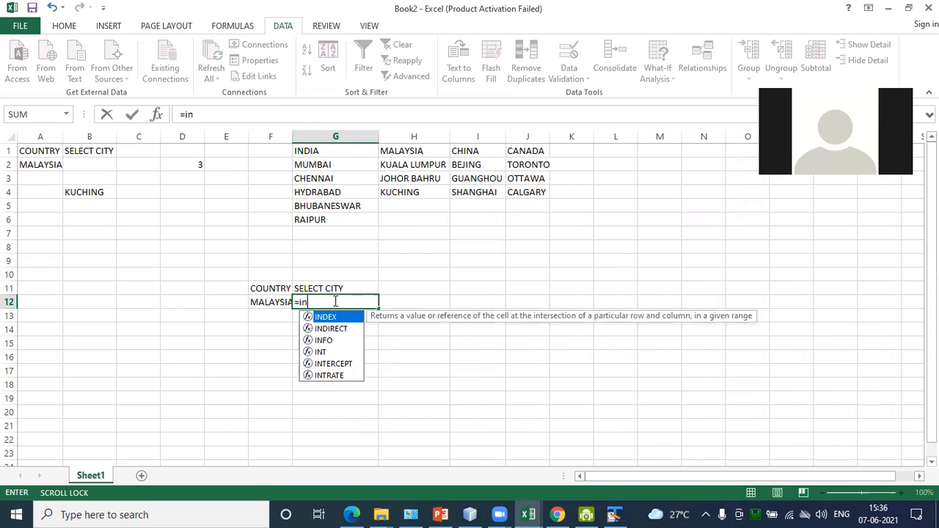
pyautogui.press('Down')
pyautogui.press('Return')
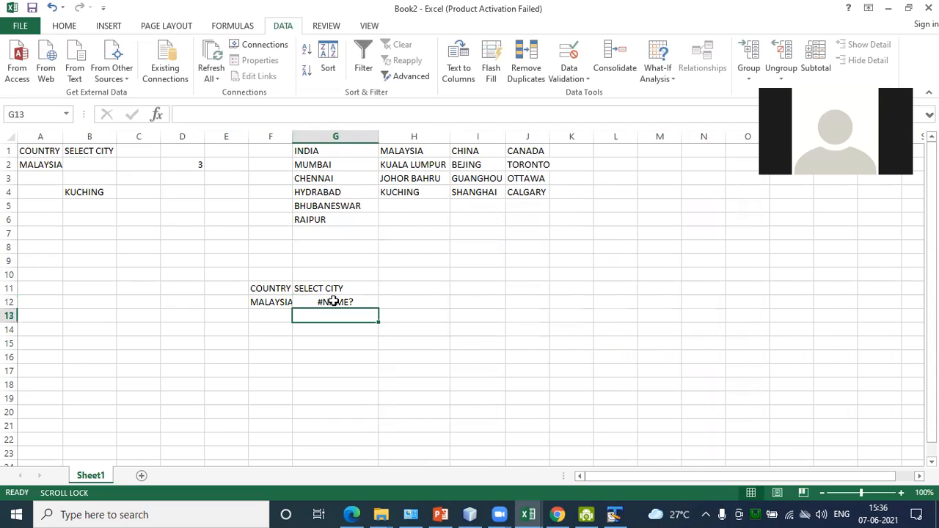
pyautogui.click(331, 302)
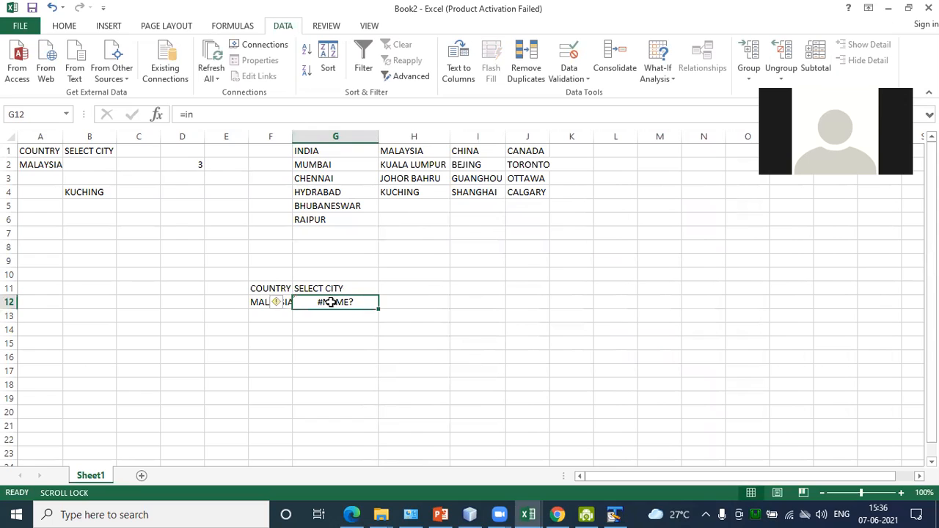
pyautogui.click(215, 116)
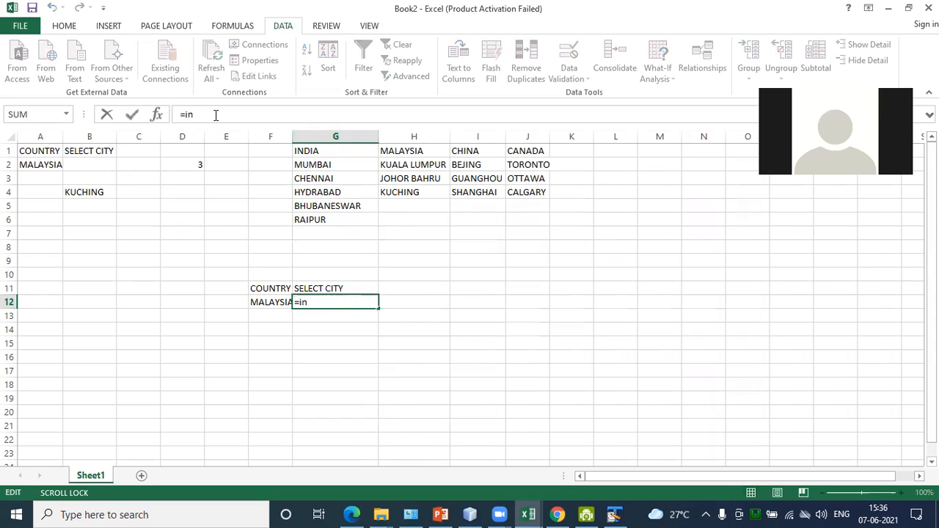
pyautogui.write('direct(')
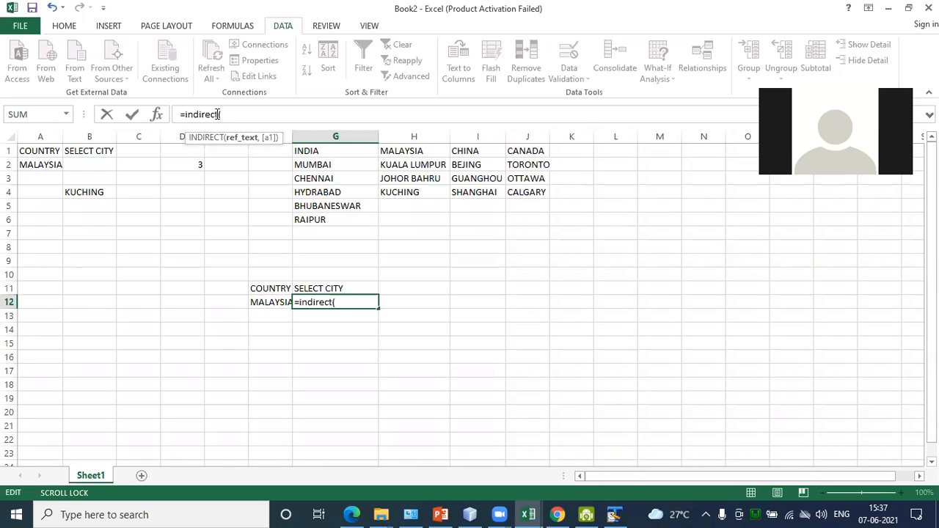
pyautogui.click(283, 303)
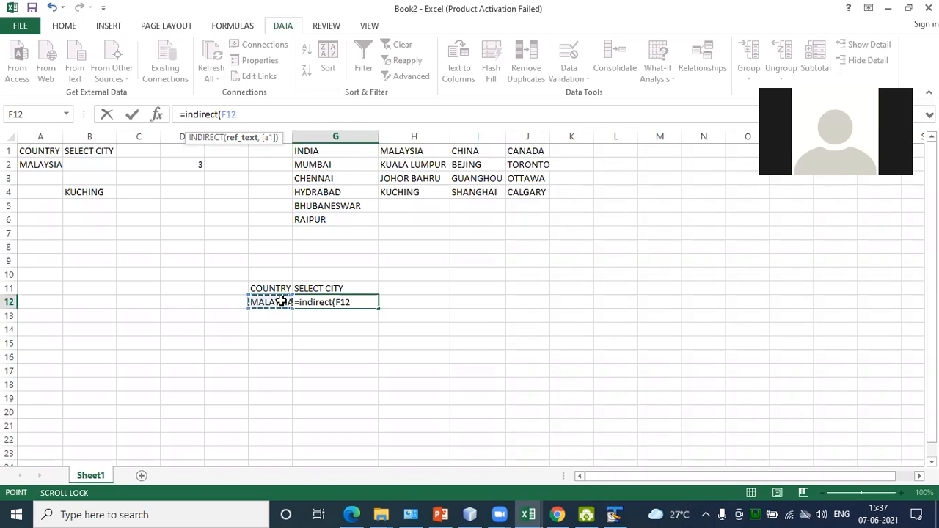
pyautogui.write(':F1')
pyautogui.press('BackSpace')
pyautogui.press('BackSpace')
pyautogui.write(',')
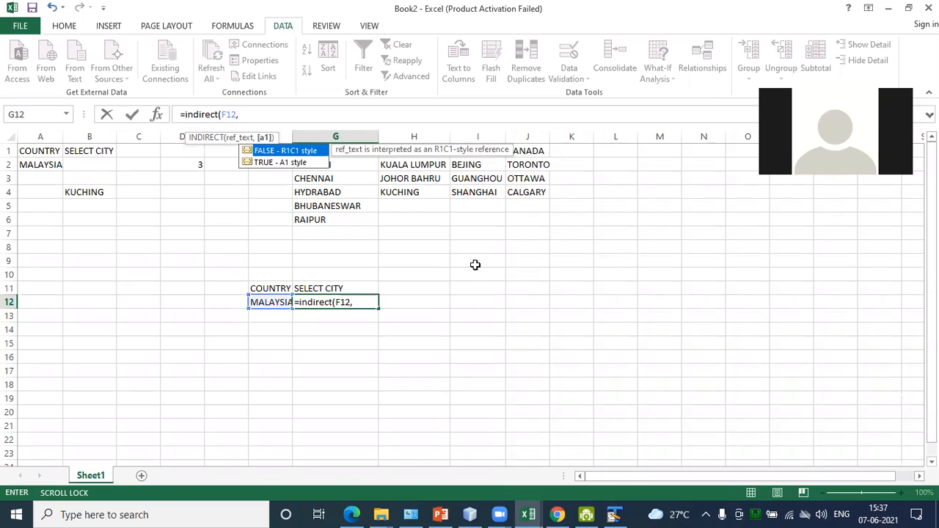
pyautogui.write('1')
pyautogui.press('Return')
# Change the formula in G12 to =INDIRECT(F12), dropping the reference-style argument
pyautogui.click(323, 302)
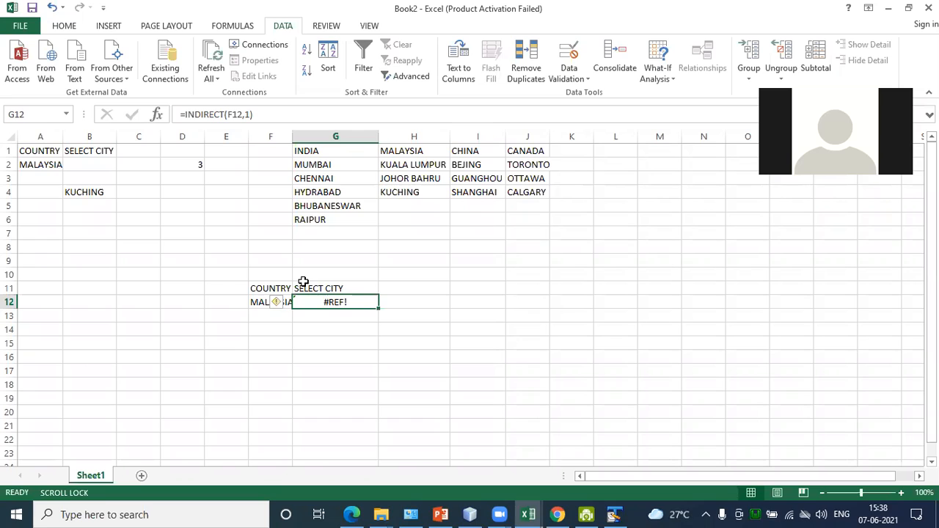
pyautogui.doubleClick(323, 303)
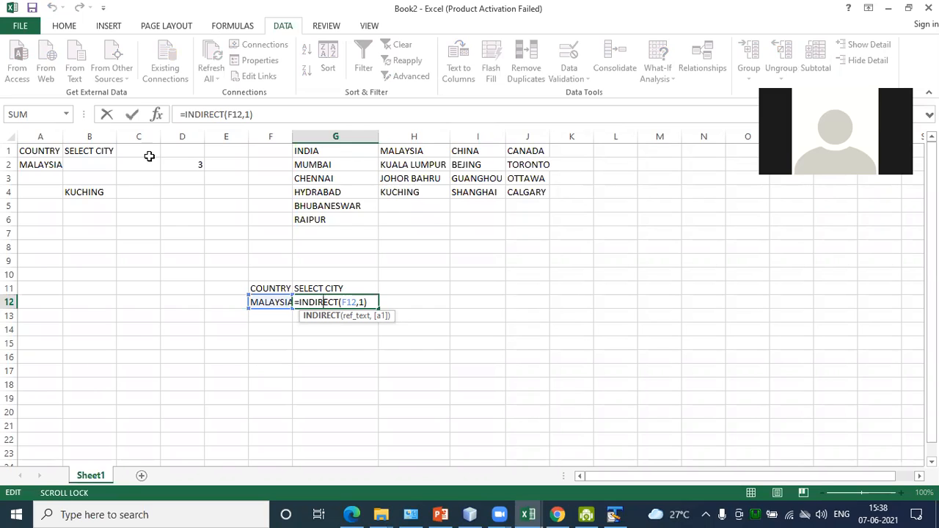
pyautogui.click(366, 302)
pyautogui.press('Delete')
pyautogui.press('BackSpace')
pyautogui.press('BackSpace')
pyautogui.press('BackSpace')
pyautogui.press('BackSpace')
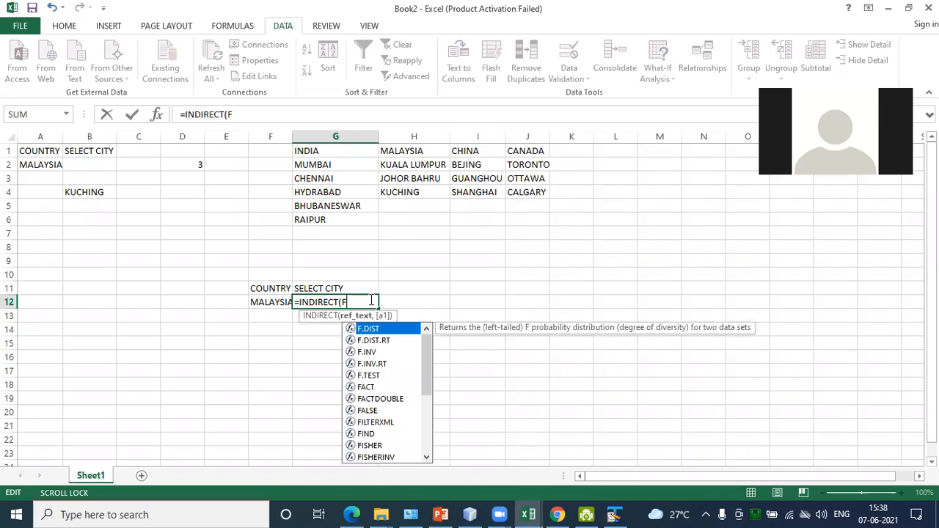
pyautogui.press('BackSpace')
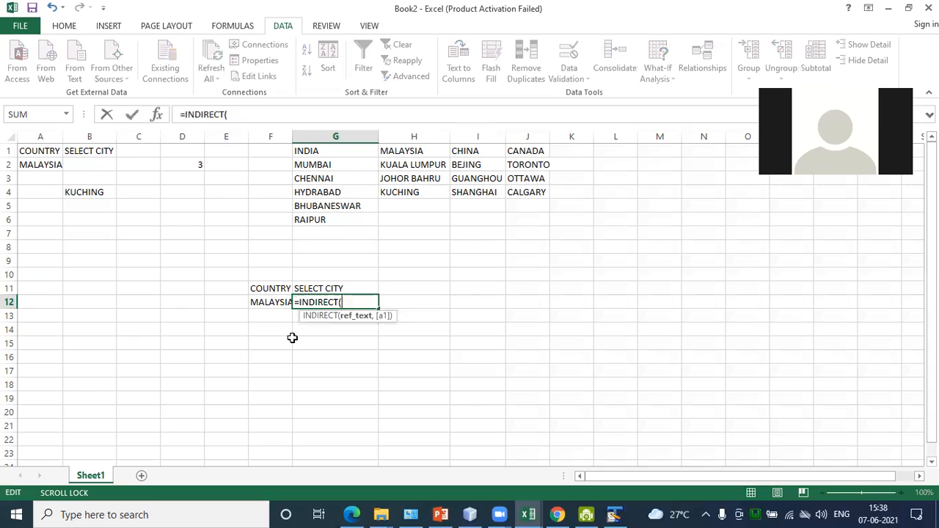
pyautogui.click(273, 302)
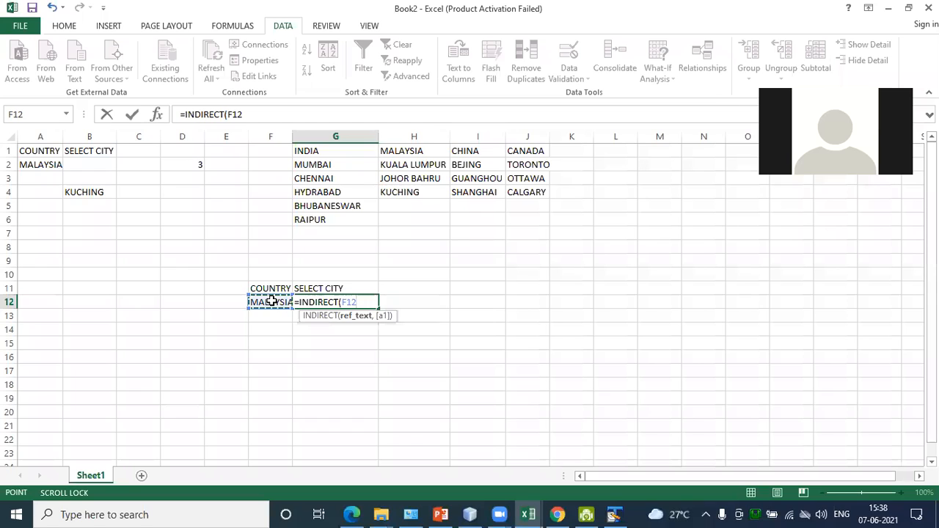
pyautogui.write(')')
pyautogui.press('Return')
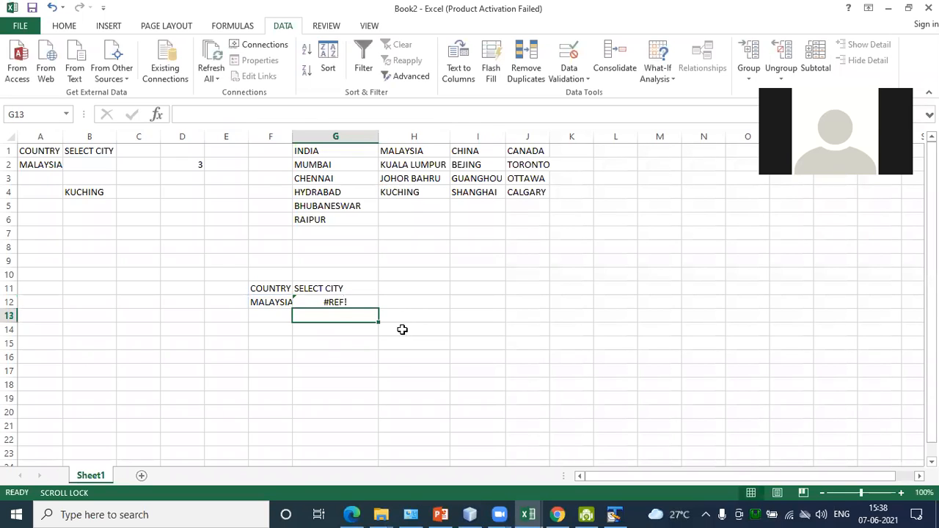
# Change the formula in G12 to =INDIRECT(F12,1), adding the reference-style argument back
pyautogui.click(339, 303)
pyautogui.doubleClick(339, 302)
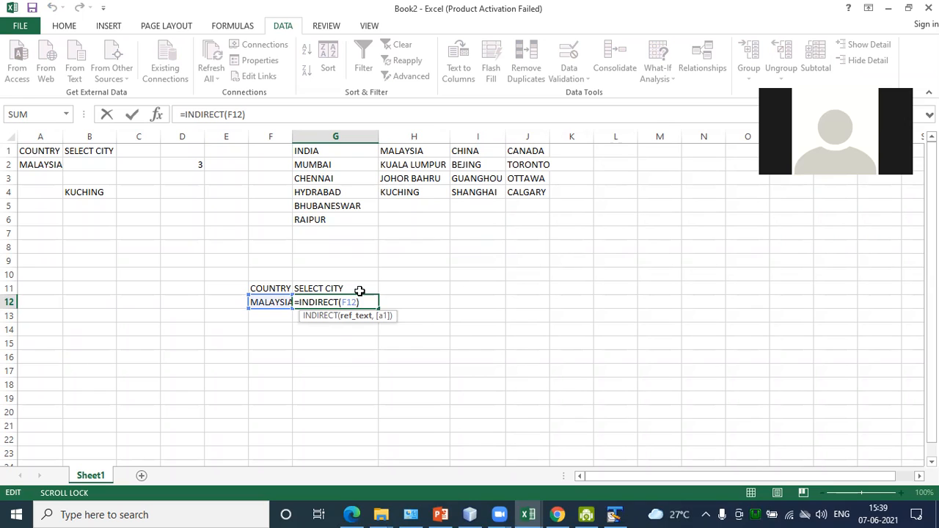
pyautogui.write(',1')
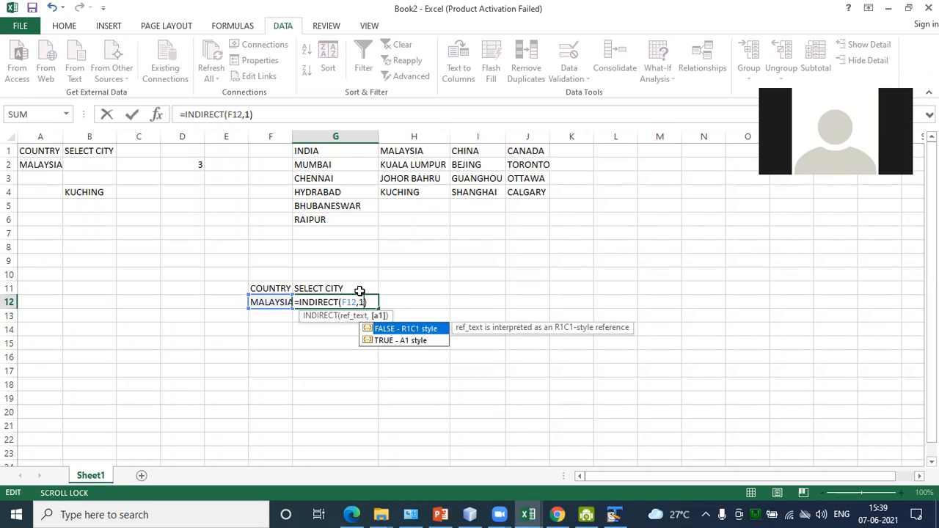
pyautogui.press('Right')
pyautogui.press('Return')
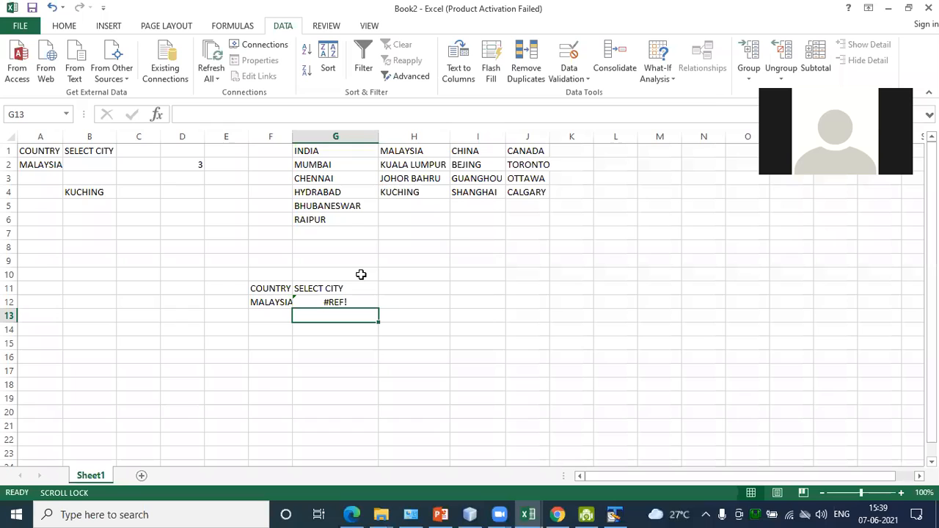
# Try to assign the name country to the country header range G1:J1
pyautogui.click(330, 303)
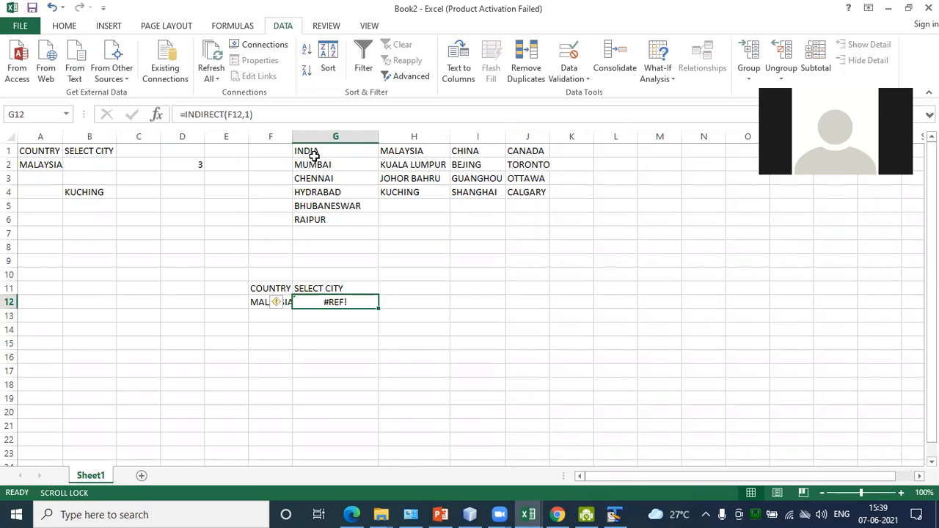
pyautogui.moveTo(318, 151); pyautogui.dragTo(535, 220)
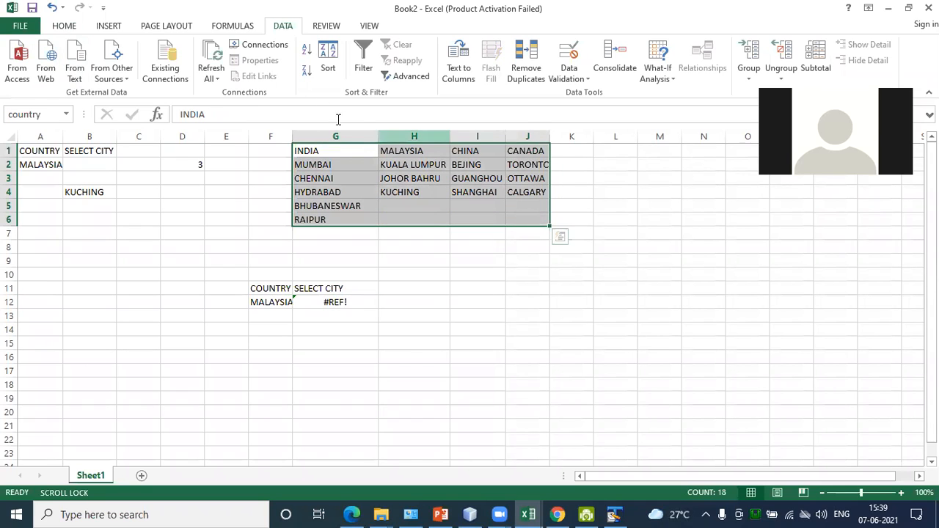
pyautogui.click(68, 28)
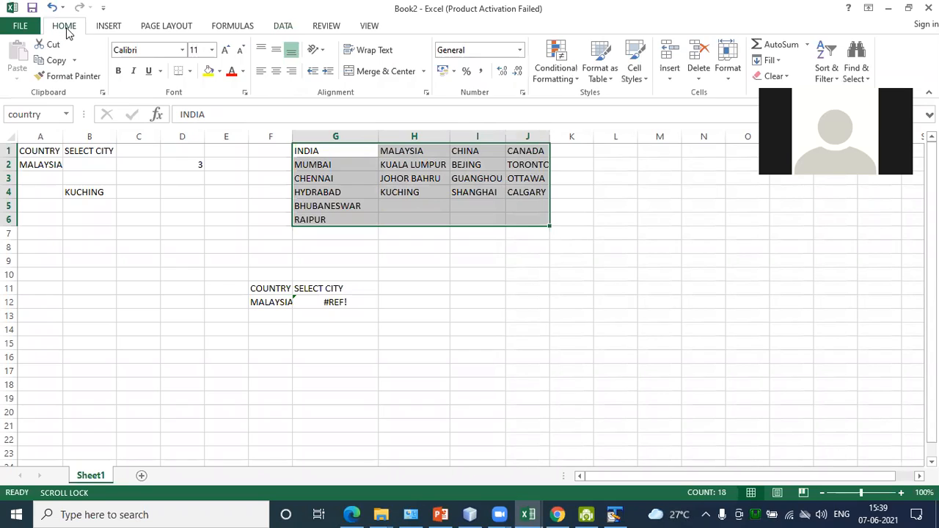
pyautogui.click(312, 188)
pyautogui.moveTo(304, 151); pyautogui.dragTo(528, 152)
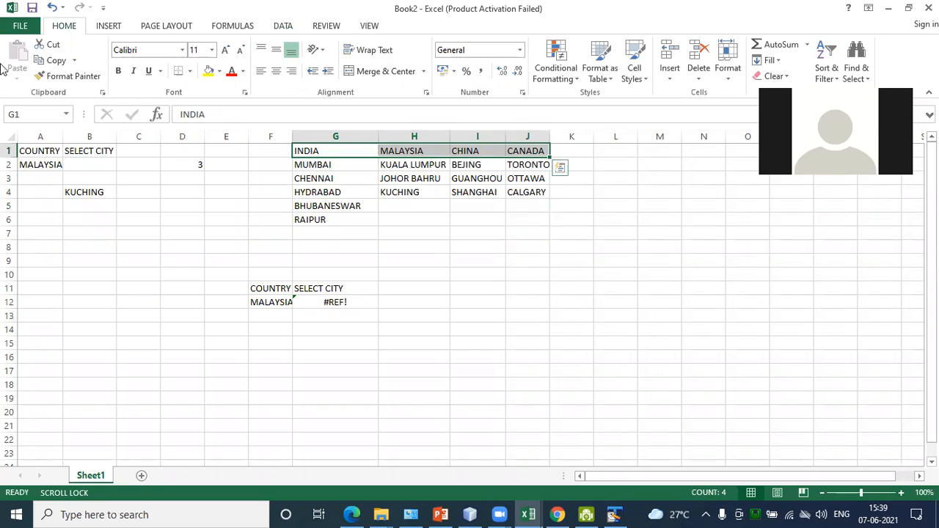
pyautogui.click(24, 109)
pyautogui.press('BackSpace')
pyautogui.write('country')
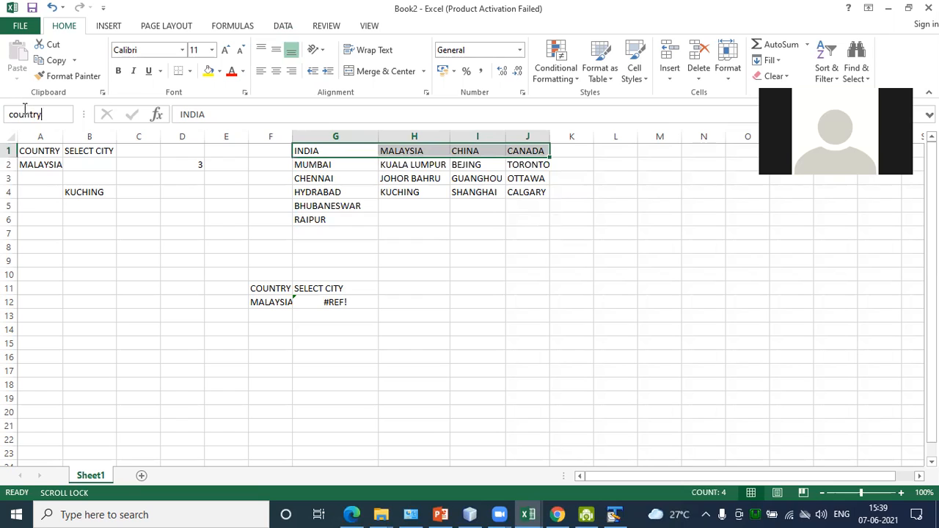
pyautogui.press('Return')
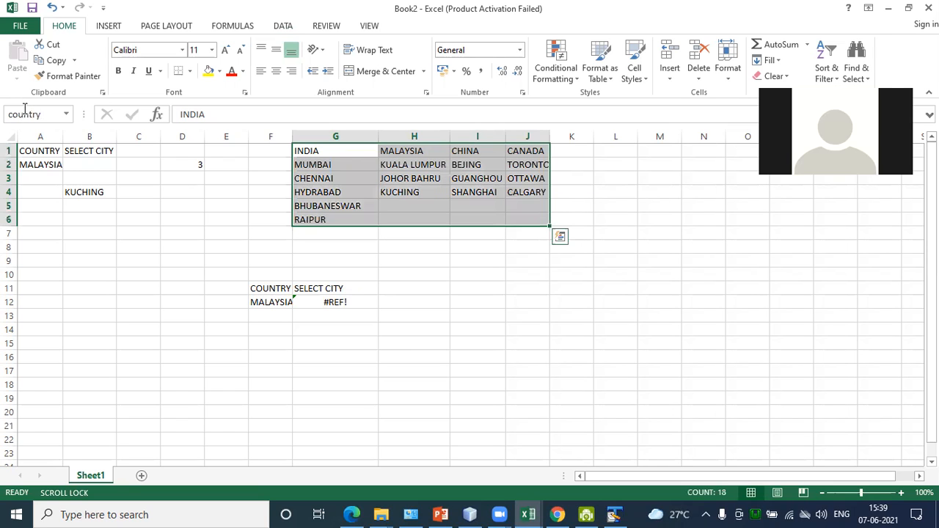
pyautogui.click(135, 271)
pyautogui.moveTo(370, 152); pyautogui.dragTo(517, 152)
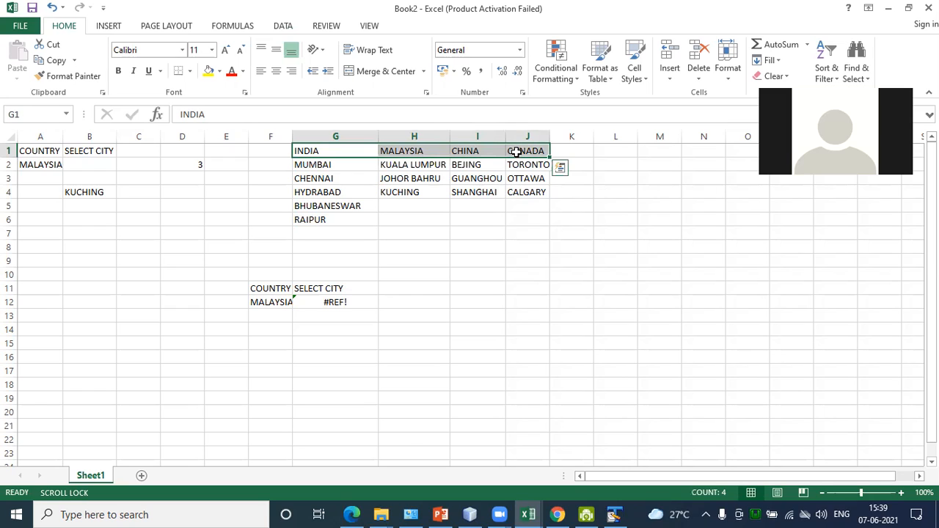
pyautogui.click(15, 113)
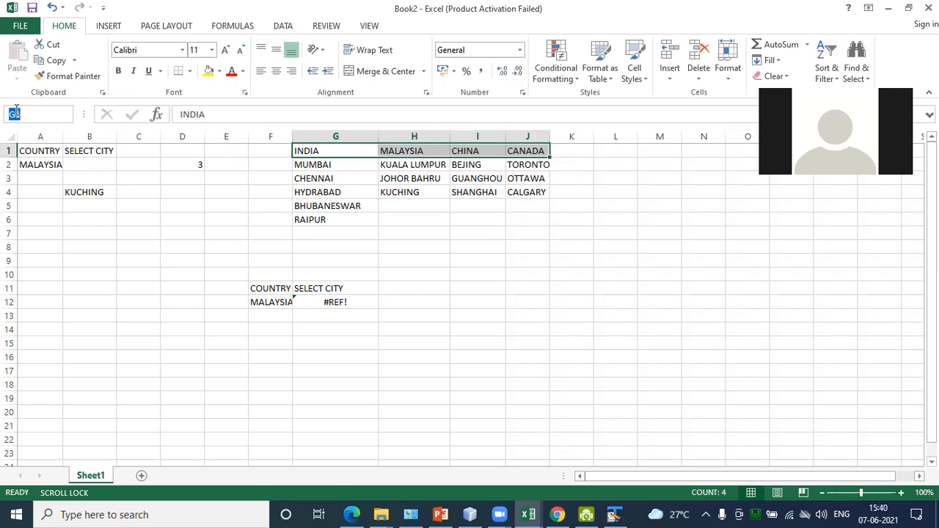
pyautogui.press('BackSpace')
pyautogui.click(410, 314)
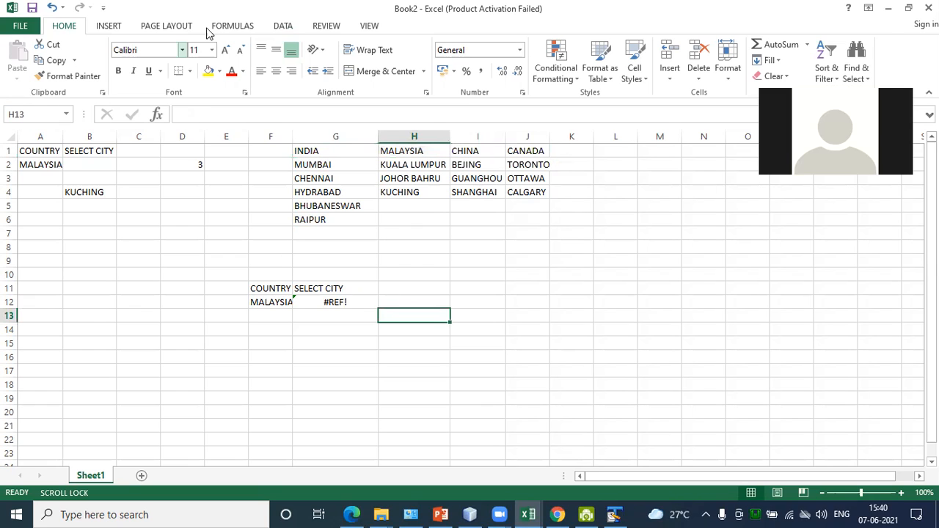
# Create named ranges from the country and city table G1:J6, using only the top row values as names
pyautogui.click(233, 28)
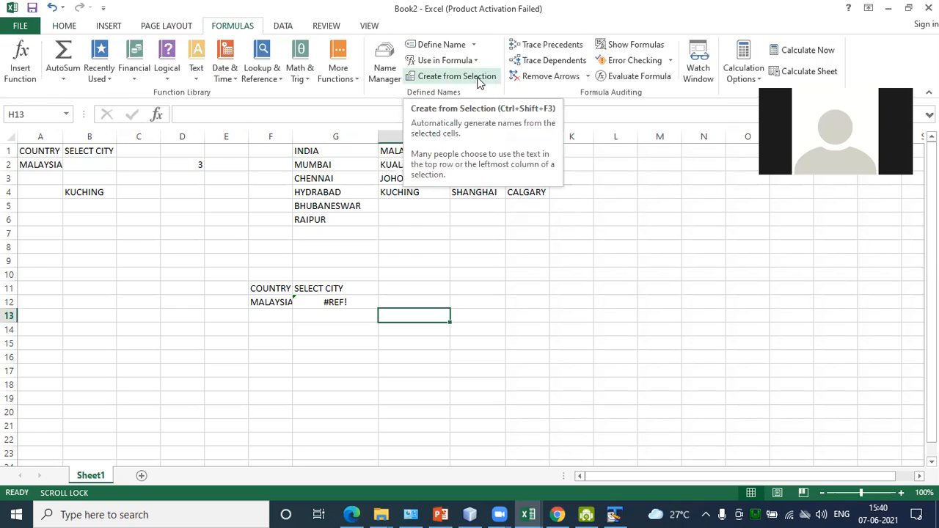
pyautogui.click(478, 77)
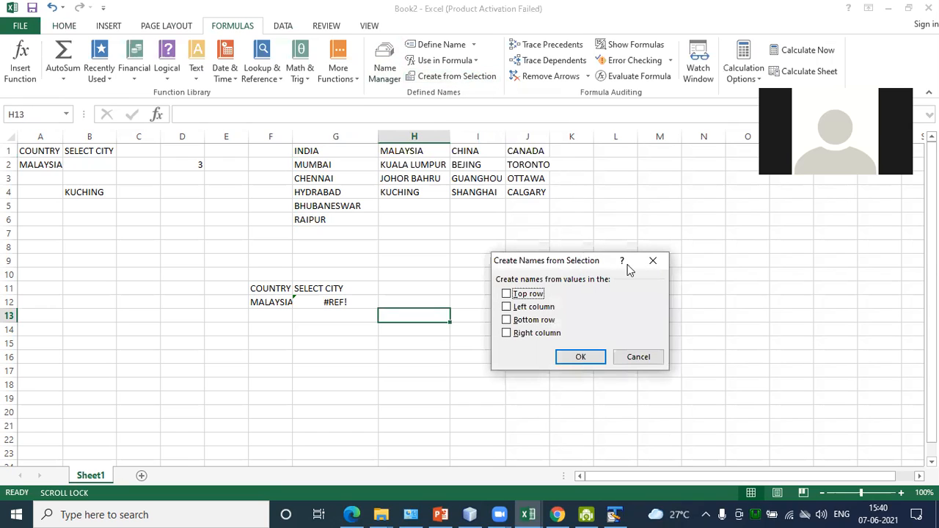
pyautogui.press('Escape')
pyautogui.moveTo(329, 155); pyautogui.dragTo(528, 222)
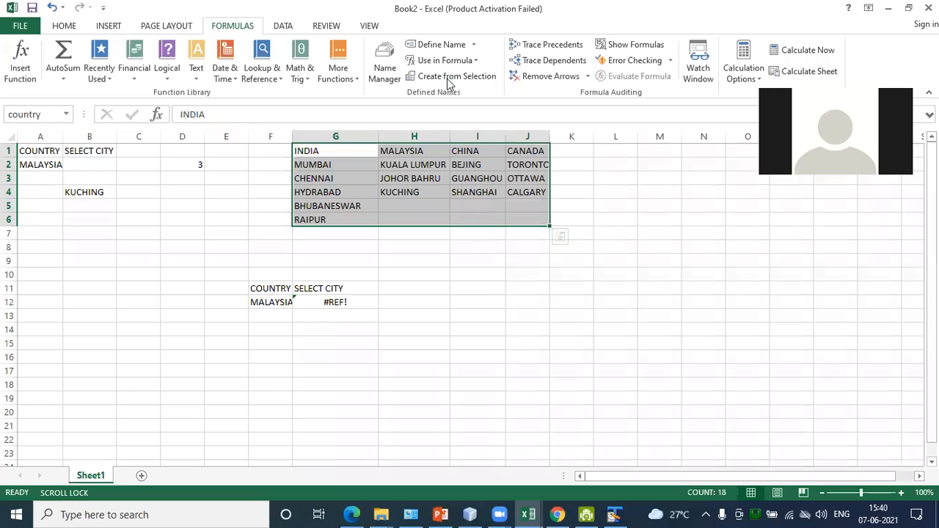
pyautogui.click(469, 78)
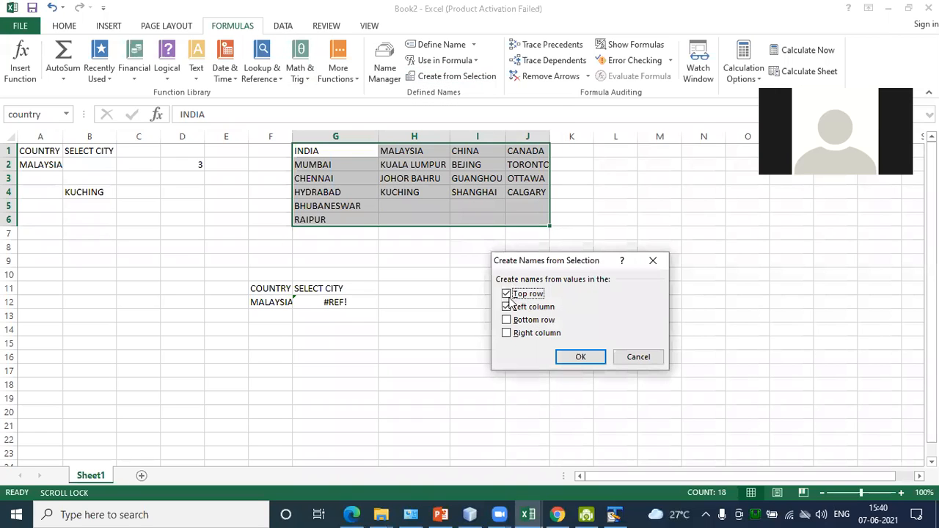
pyautogui.click(507, 307)
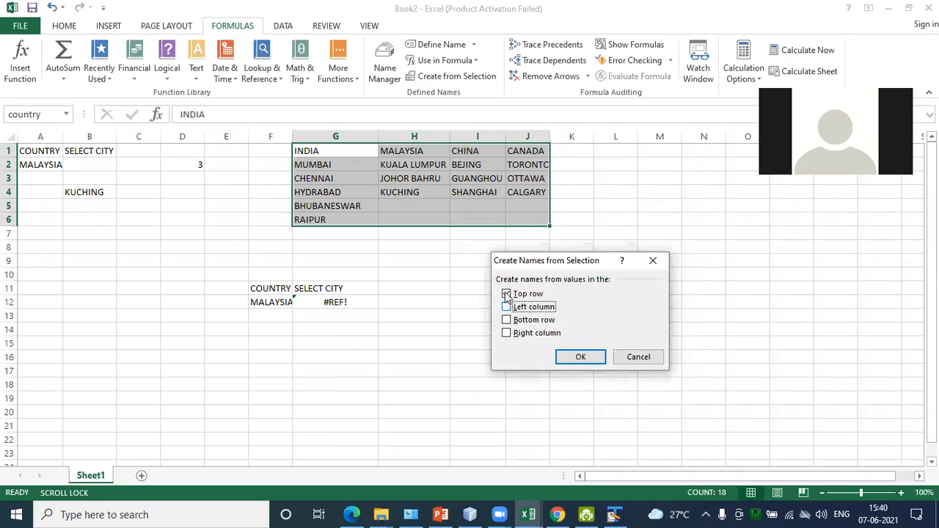
pyautogui.click(580, 357)
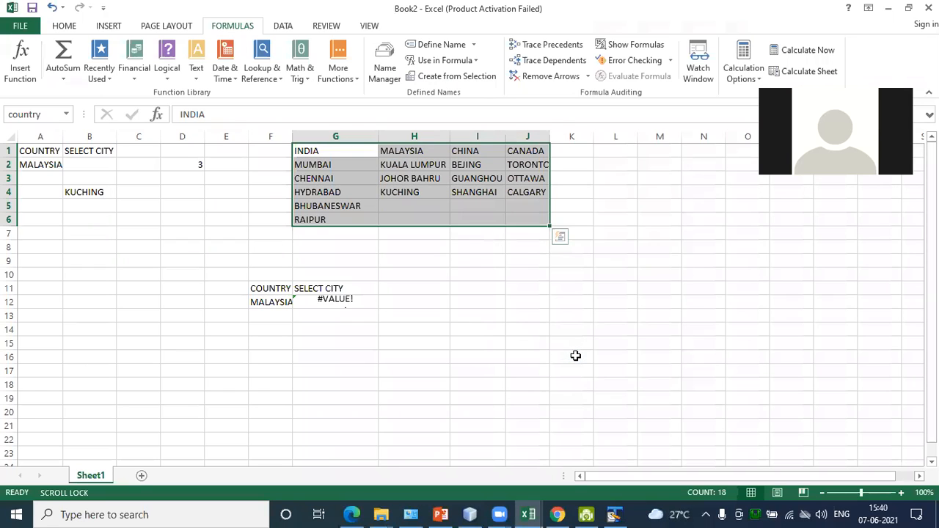
# Review the workbook's defined names and the ranges they refer to in the Name Manager
pyautogui.click(342, 302)
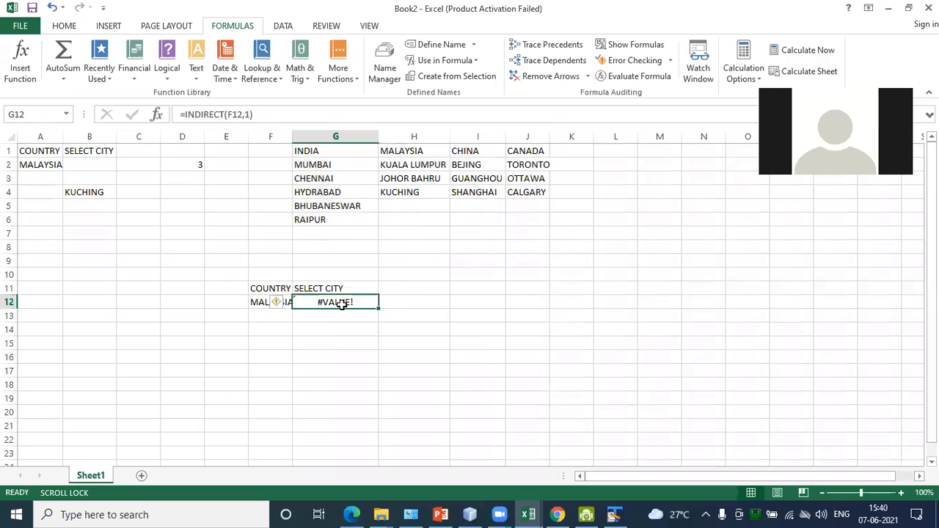
pyautogui.click(385, 86)
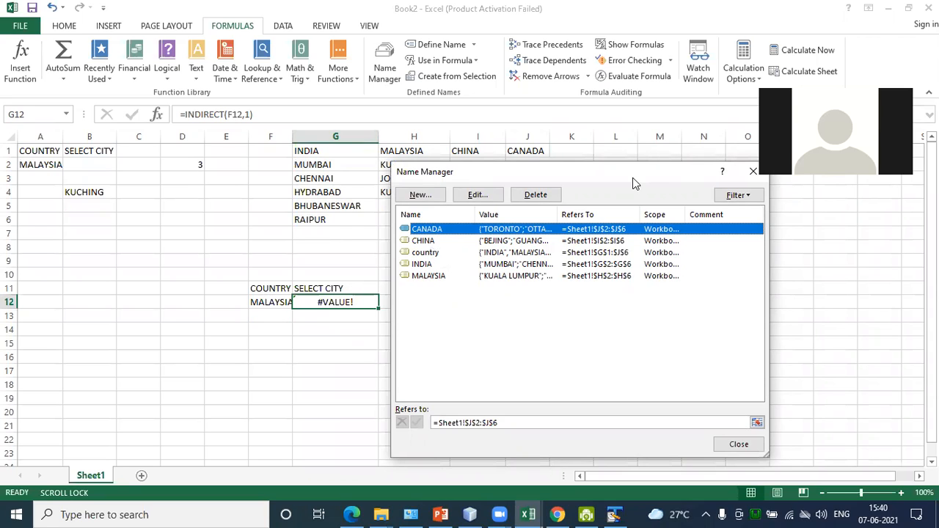
pyautogui.moveTo(628, 185); pyautogui.dragTo(278, 205)
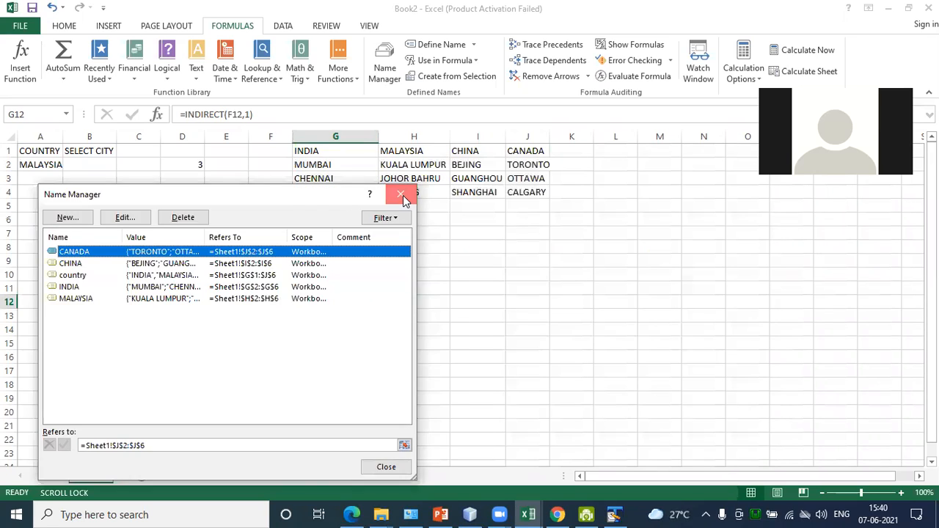
pyautogui.click(402, 192)
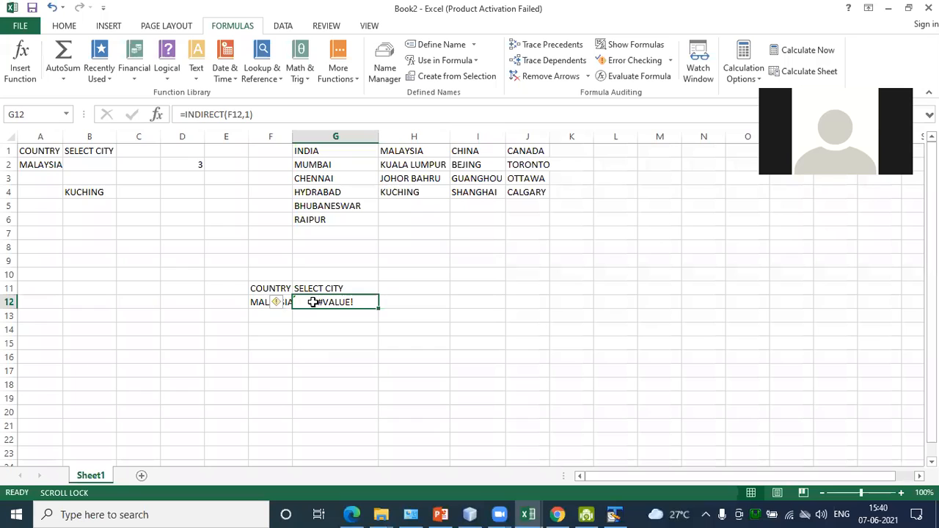
# Delete the INDIRECT formula from the city cell G12
pyautogui.click(251, 115)
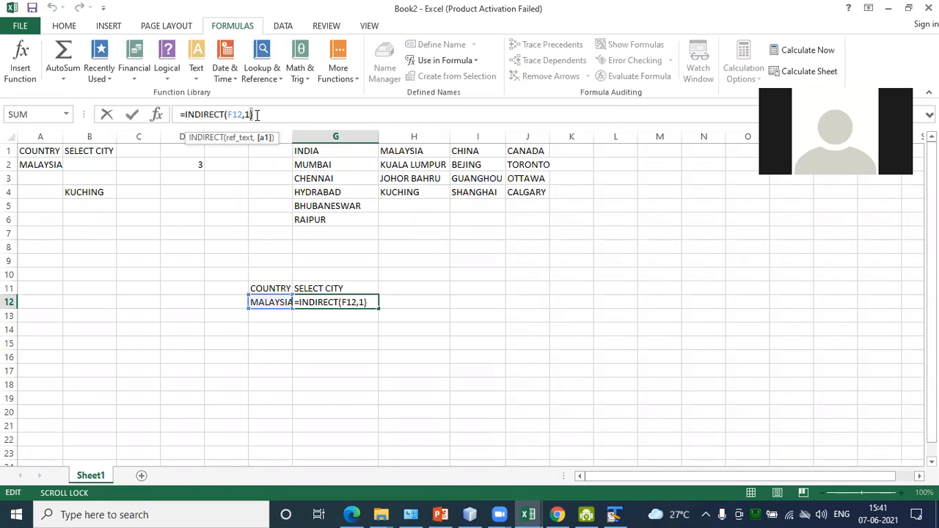
pyautogui.moveTo(268, 115); pyautogui.dragTo(185, 112)
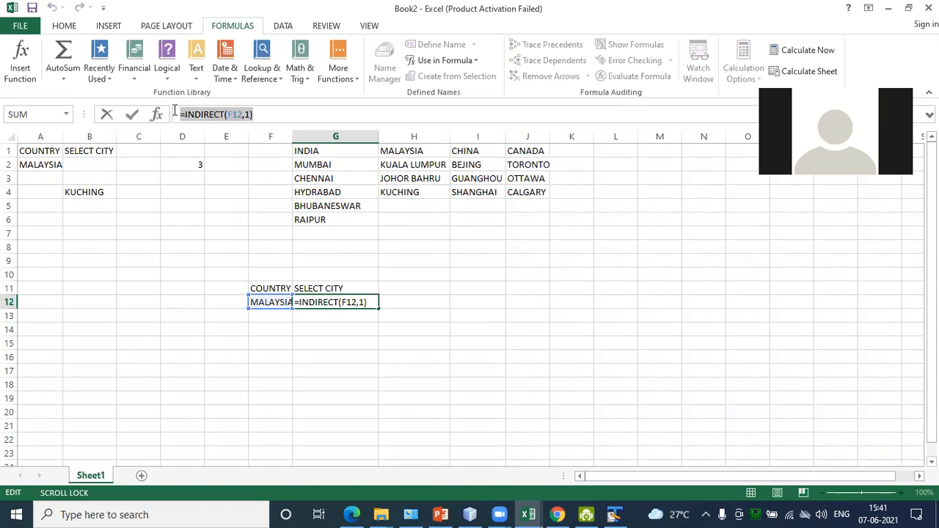
pyautogui.press('Escape')
pyautogui.click(229, 341)
pyautogui.click(269, 299)
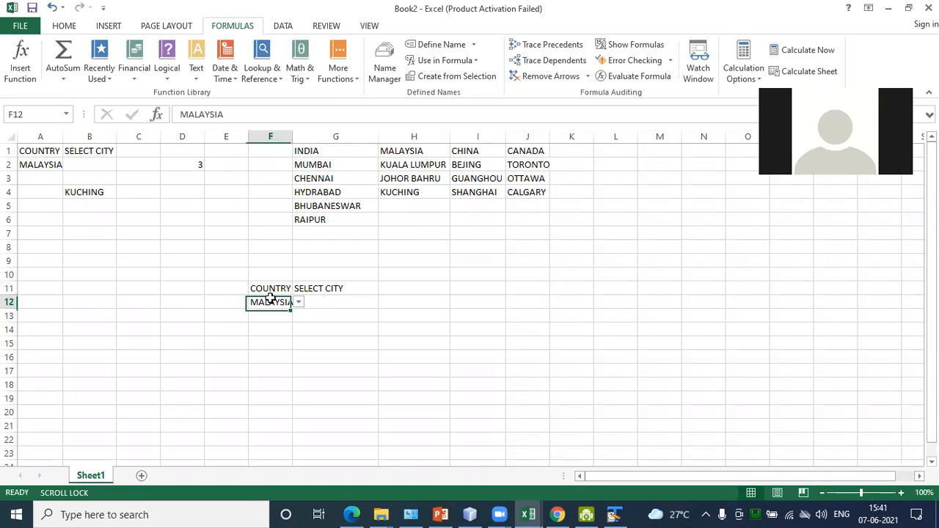
# Add a List data validation to G12 with =indirect($F$12) as its source
pyautogui.click(332, 303)
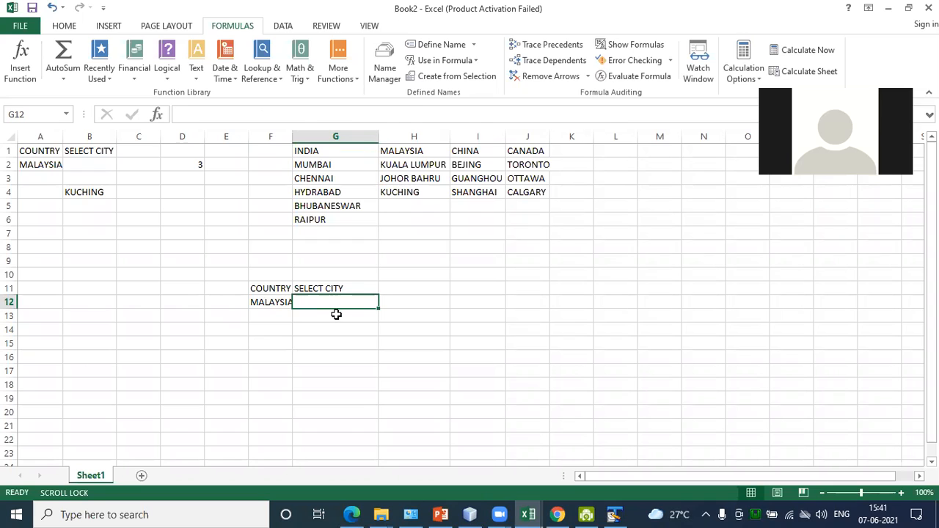
pyautogui.click(282, 25)
pyautogui.click(578, 84)
pyautogui.click(576, 94)
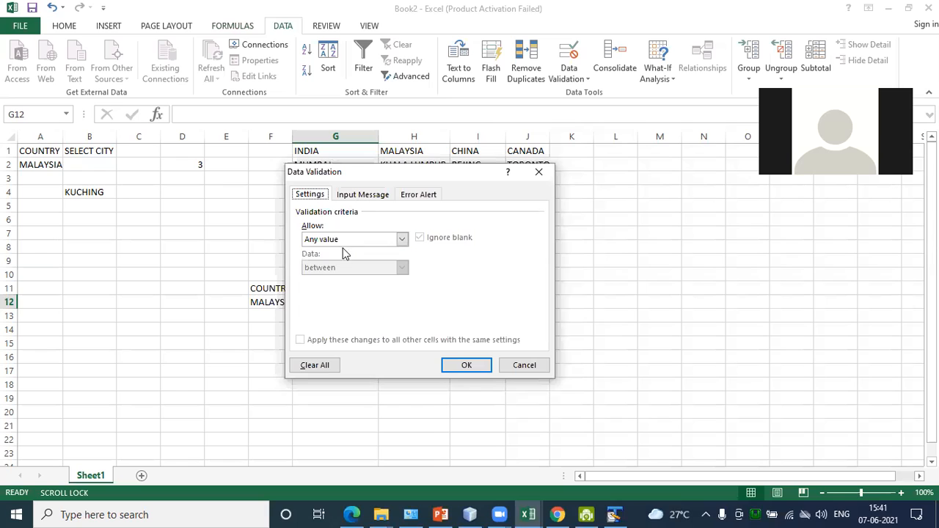
pyautogui.click(402, 239)
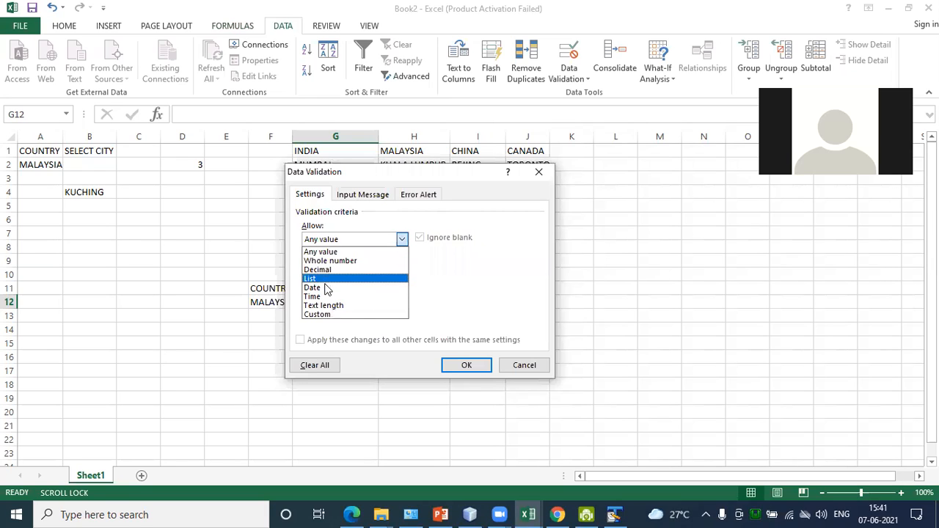
pyautogui.click(326, 279)
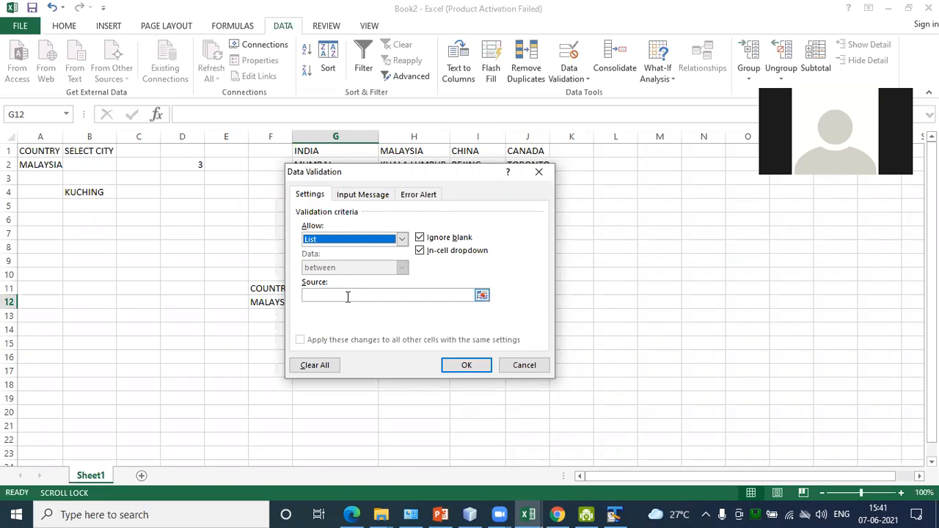
pyautogui.click(349, 297)
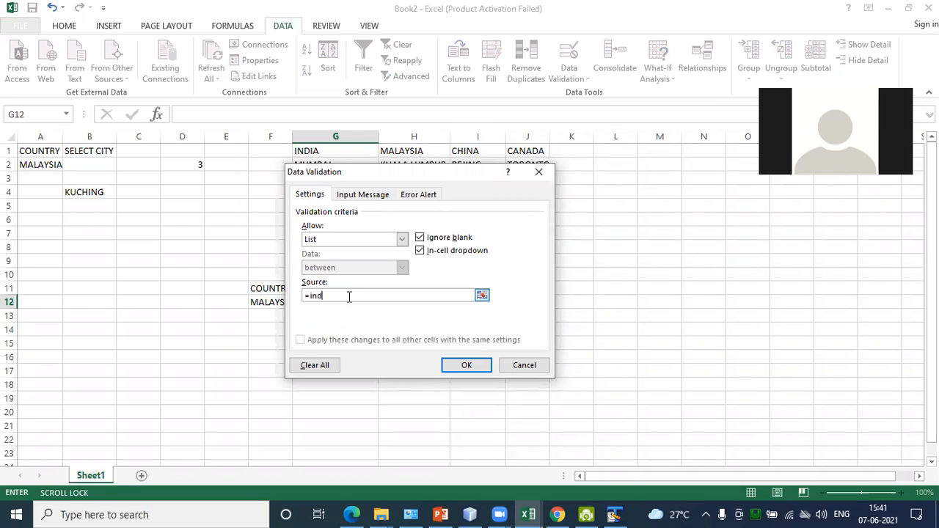
pyautogui.write('rect(')
pyautogui.moveTo(408, 182); pyautogui.dragTo(602, 223)
pyautogui.click(257, 303)
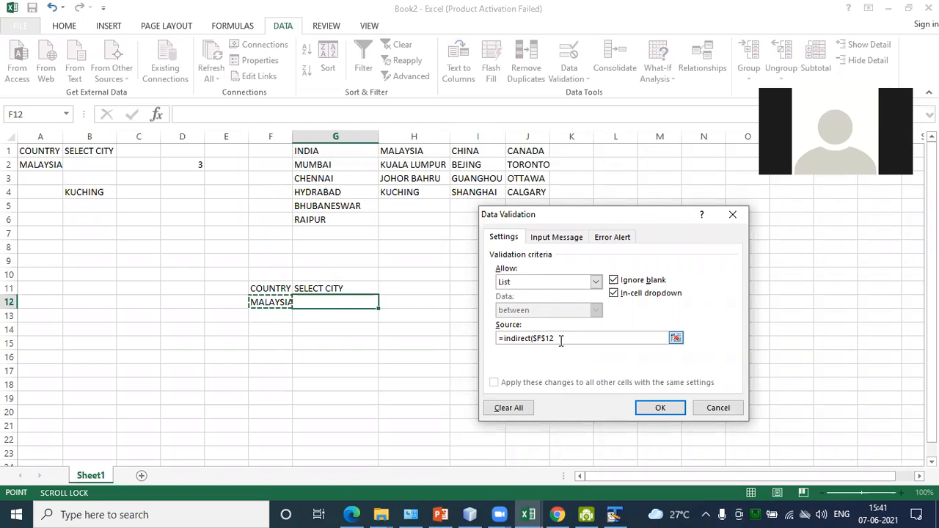
pyautogui.write(')')
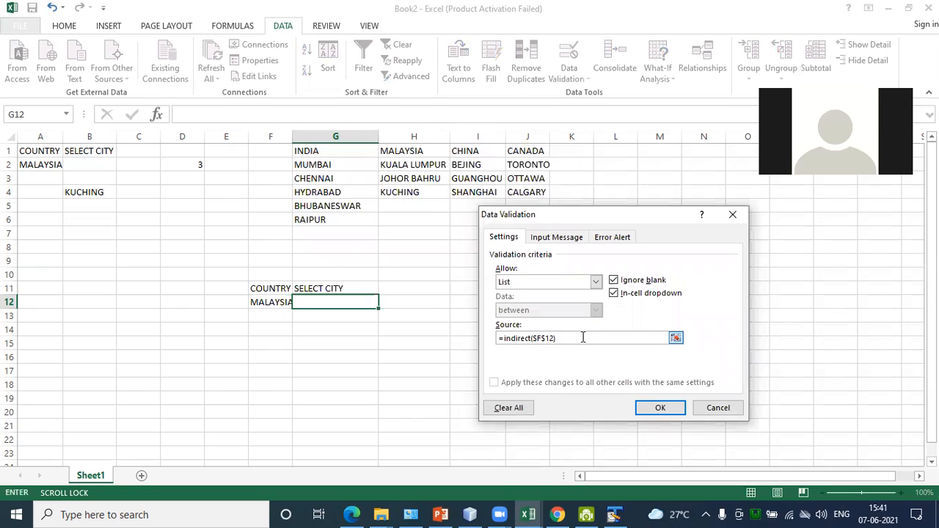
pyautogui.click(658, 409)
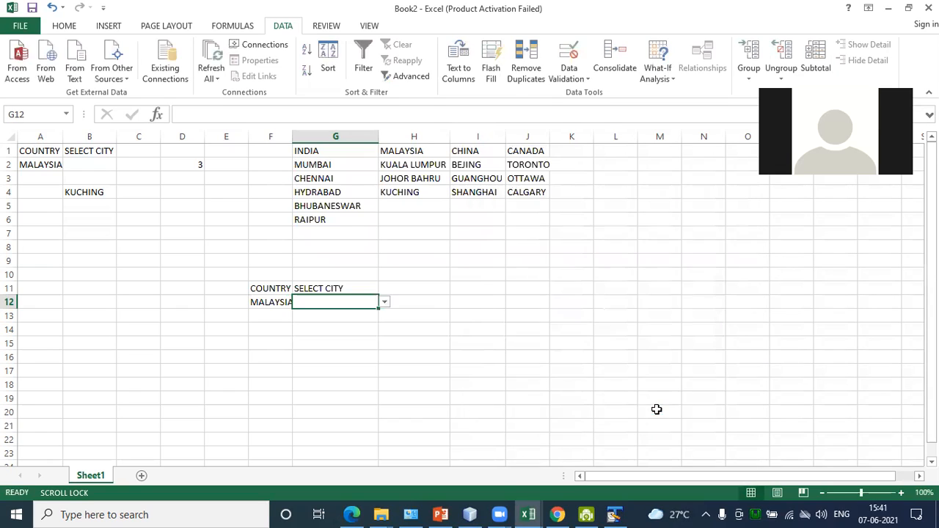
# Autofit column F to the width of its contents
pyautogui.click(263, 302)
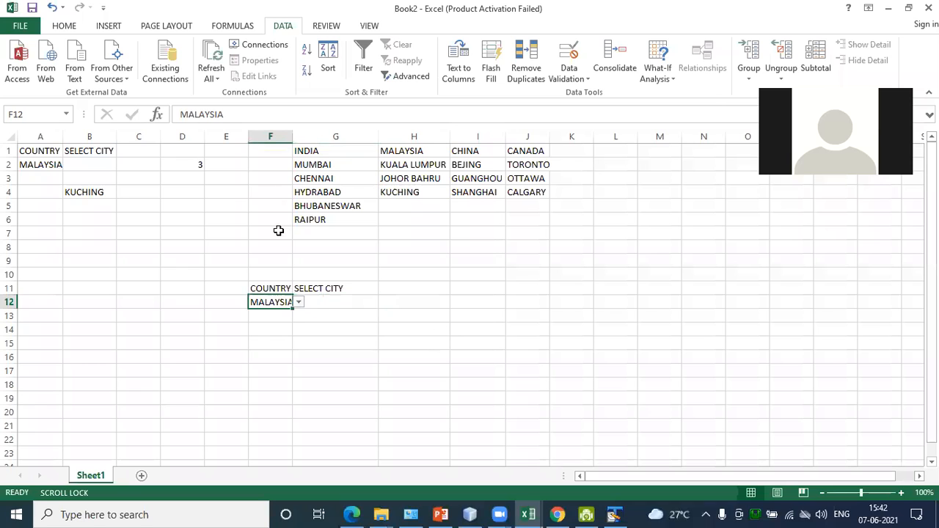
pyautogui.doubleClick(292, 136)
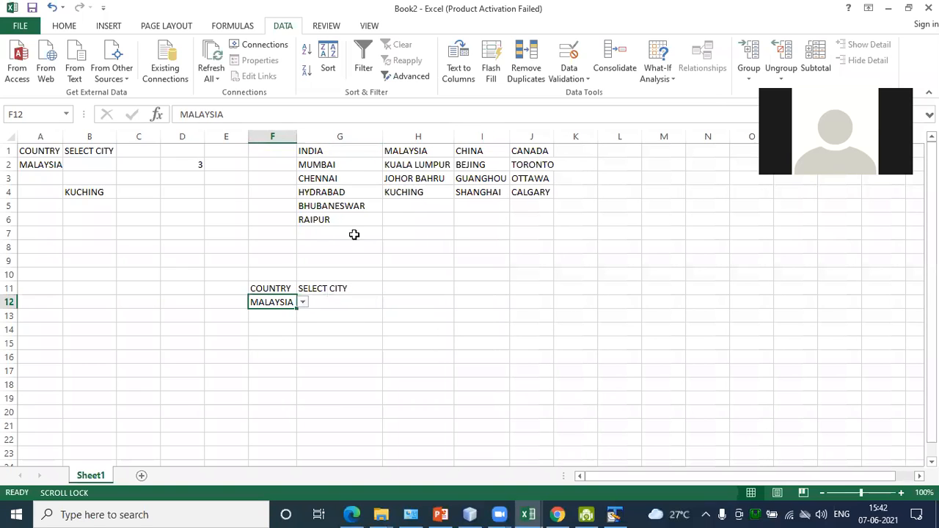
# Check the city options offered in G12 for the country MALAYSIA
pyautogui.click(321, 300)
pyautogui.click(388, 302)
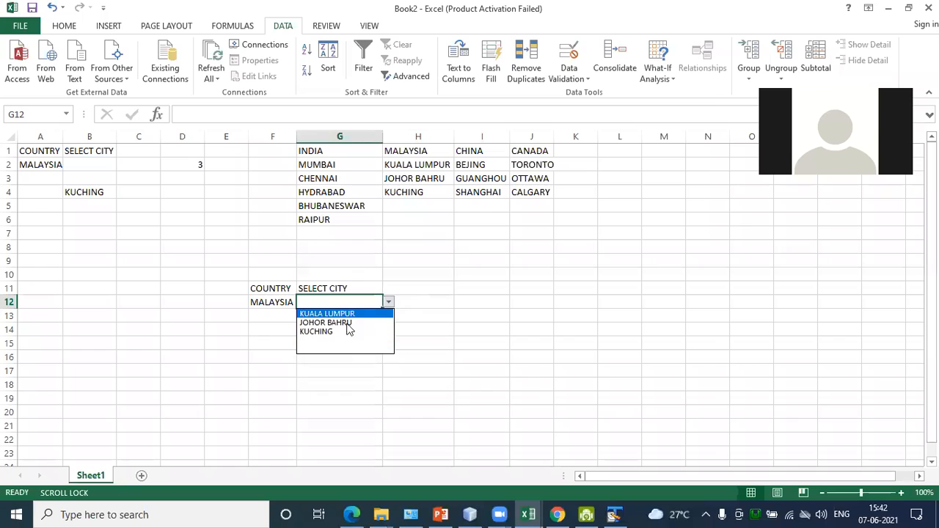
pyautogui.click(248, 312)
# Choose INDIA as the country in F12 and check the city options offered in G12
pyautogui.click(264, 301)
pyautogui.click(302, 302)
pyautogui.click(283, 312)
pyautogui.click(326, 300)
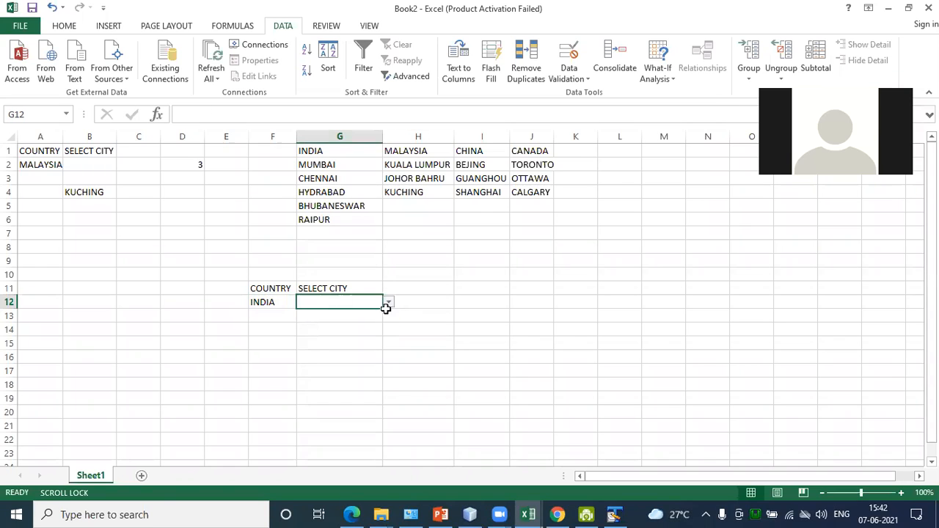
pyautogui.click(386, 310)
pyautogui.click(344, 302)
pyautogui.click(388, 302)
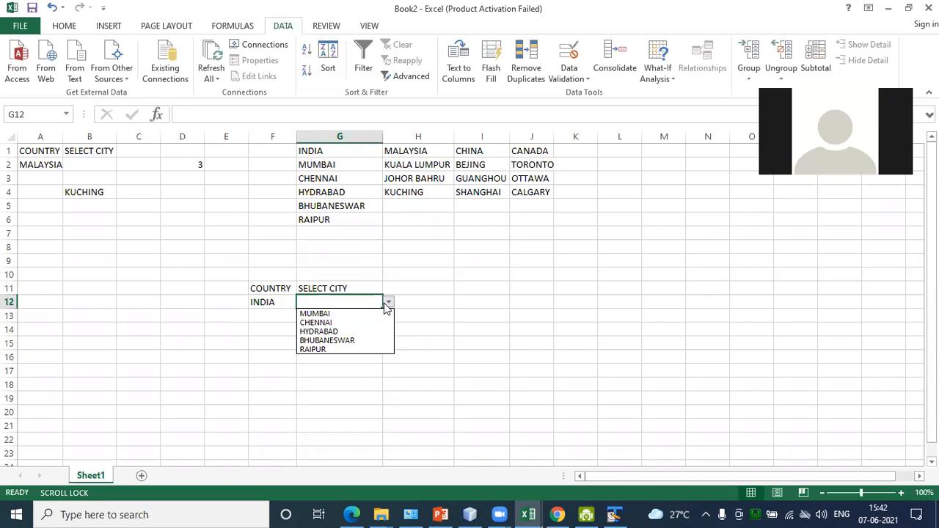
pyautogui.click(336, 396)
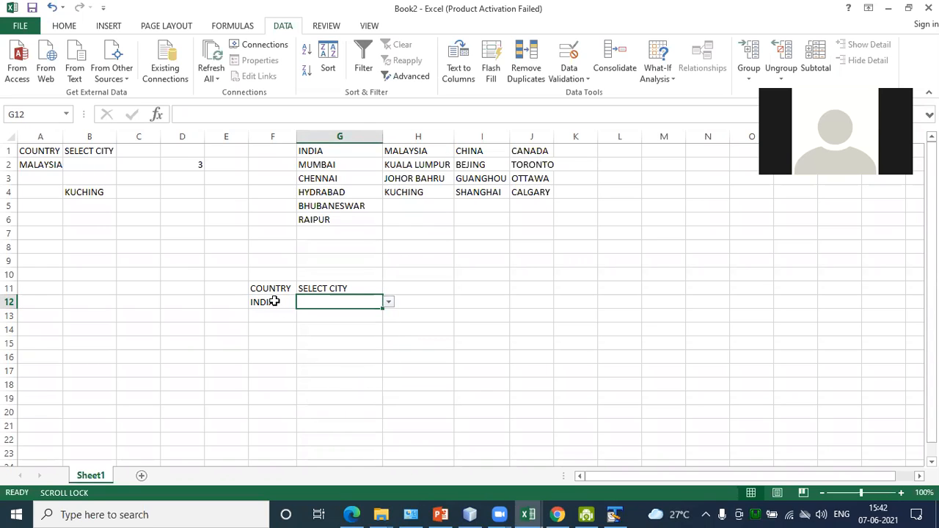
# Choose MALAYSIA as the country in F12 and recheck the city list in G12 without selecting a city
pyautogui.click(386, 305)
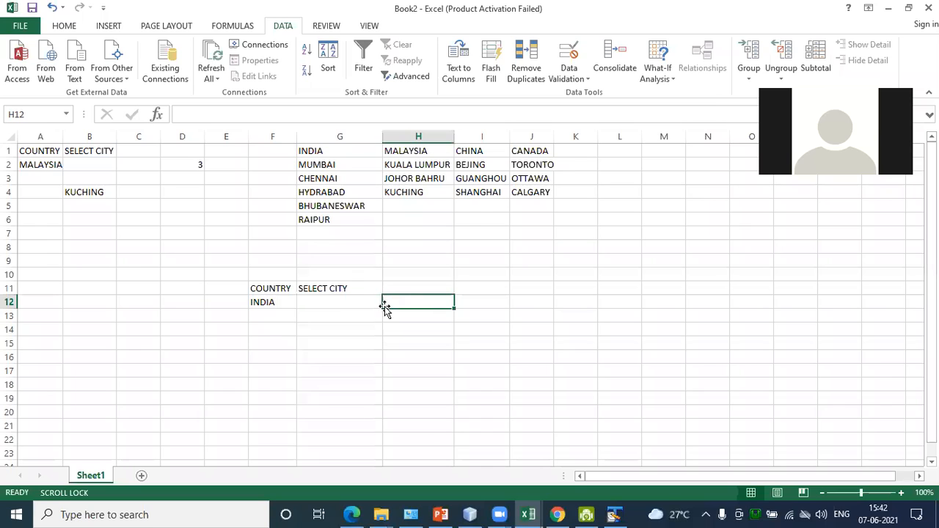
pyautogui.click(270, 303)
pyautogui.click(303, 303)
pyautogui.click(287, 324)
pyautogui.click(373, 307)
pyautogui.click(388, 303)
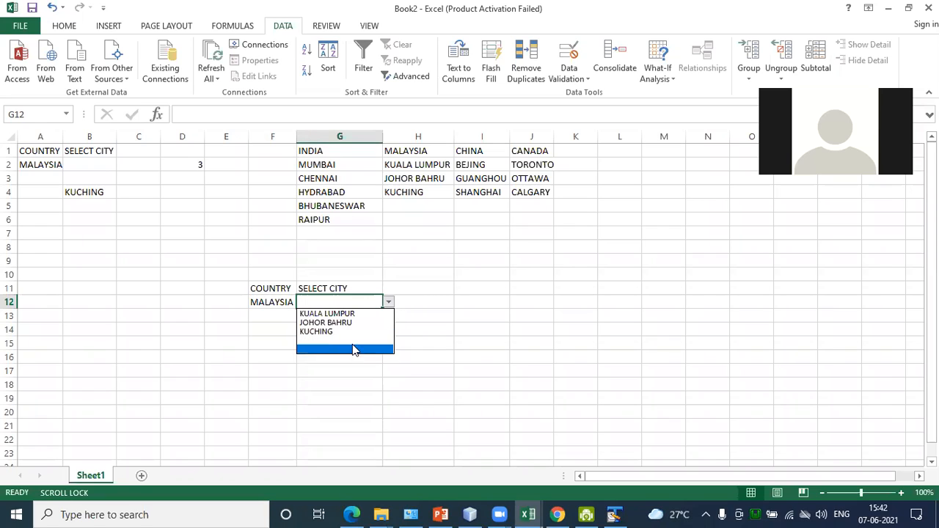
pyautogui.click(321, 397)
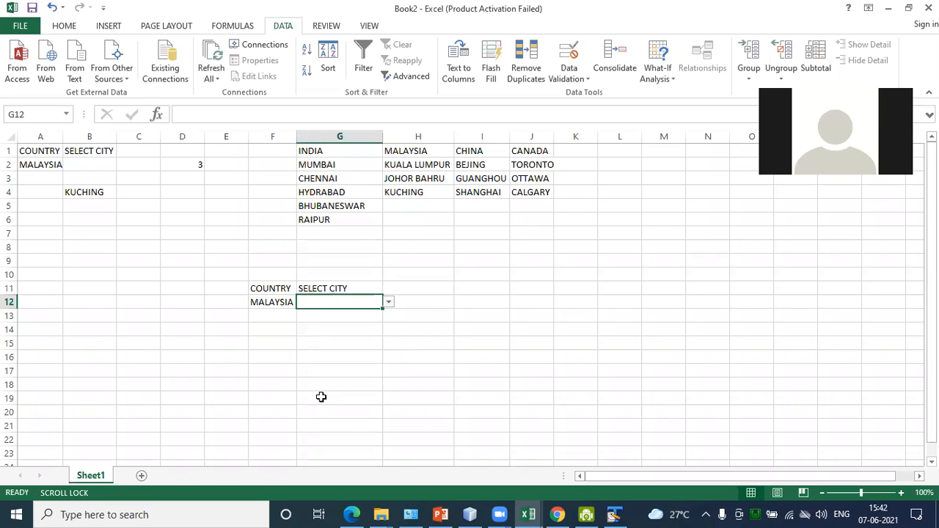